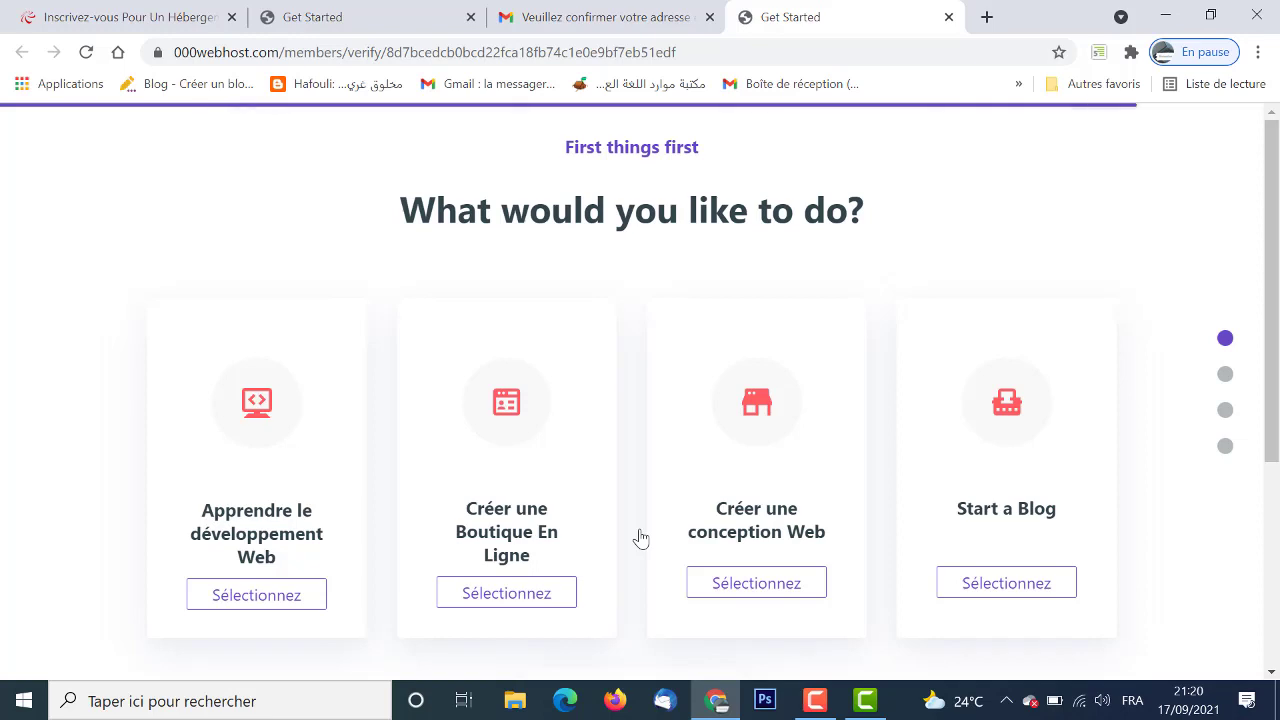
Step: Answer the onboarding wizard with web design as the goal and Technology as the category, skipping the Chrome recommendation
{"action": "left_click_drag", "start_coordinate": [1272, 330], "coordinate": [1257, 451]}
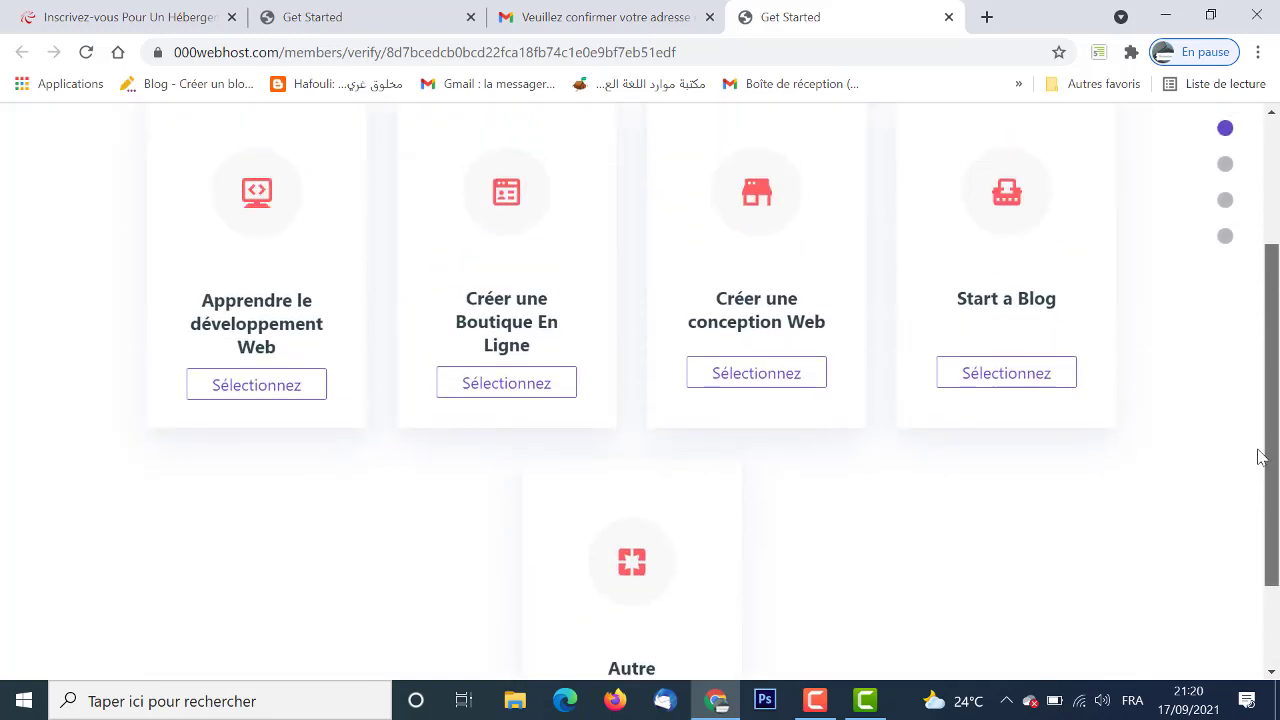
{"action": "left_click", "coordinate": [795, 388]}
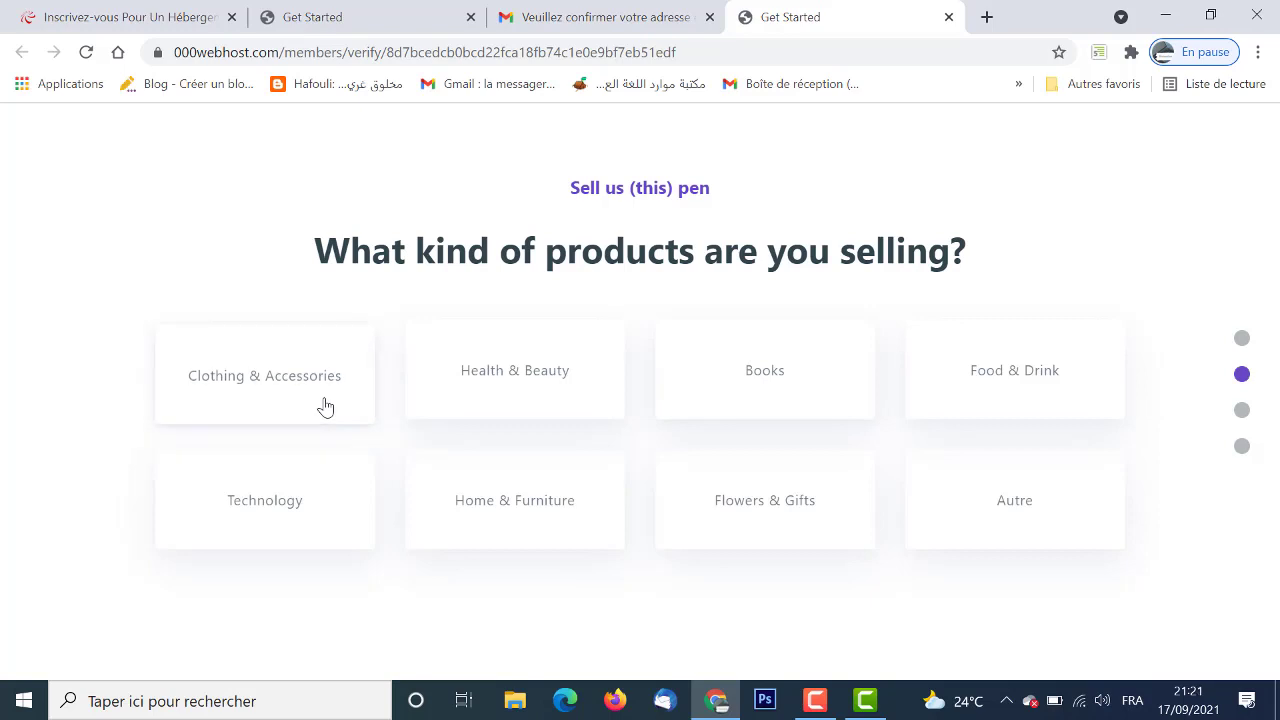
{"action": "left_click", "coordinate": [280, 485]}
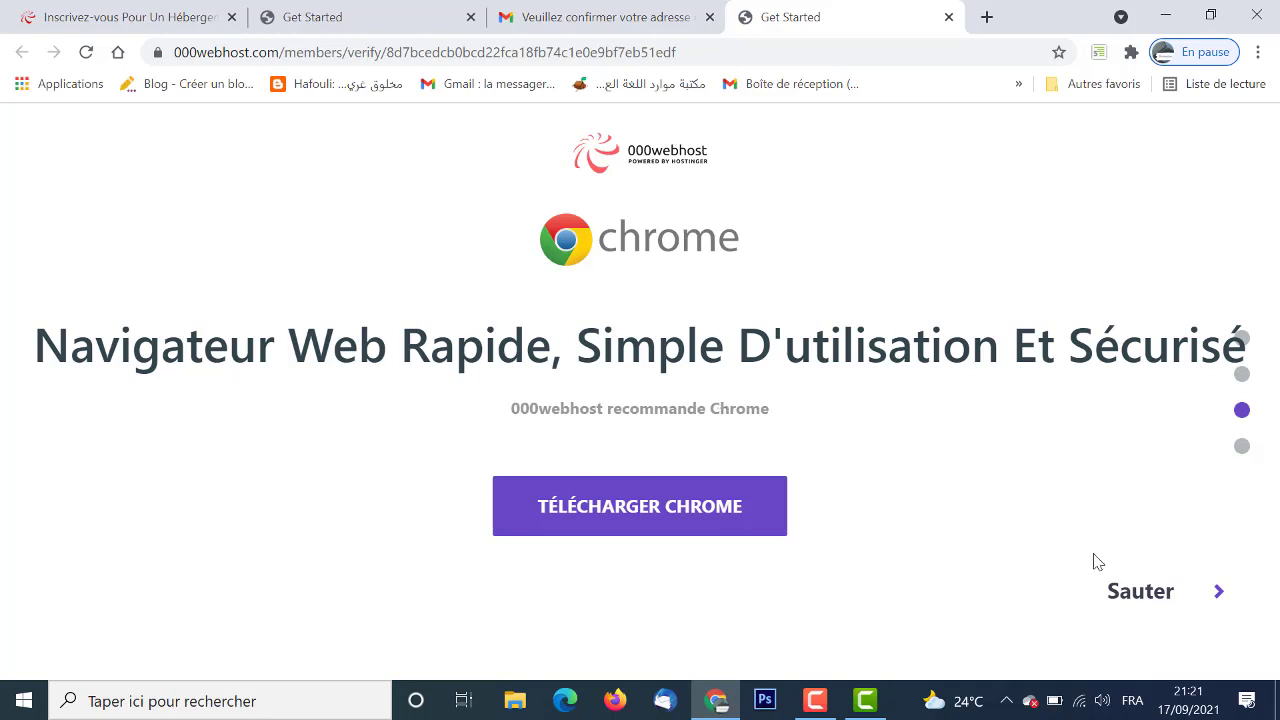
{"action": "left_click", "coordinate": [1136, 594]}
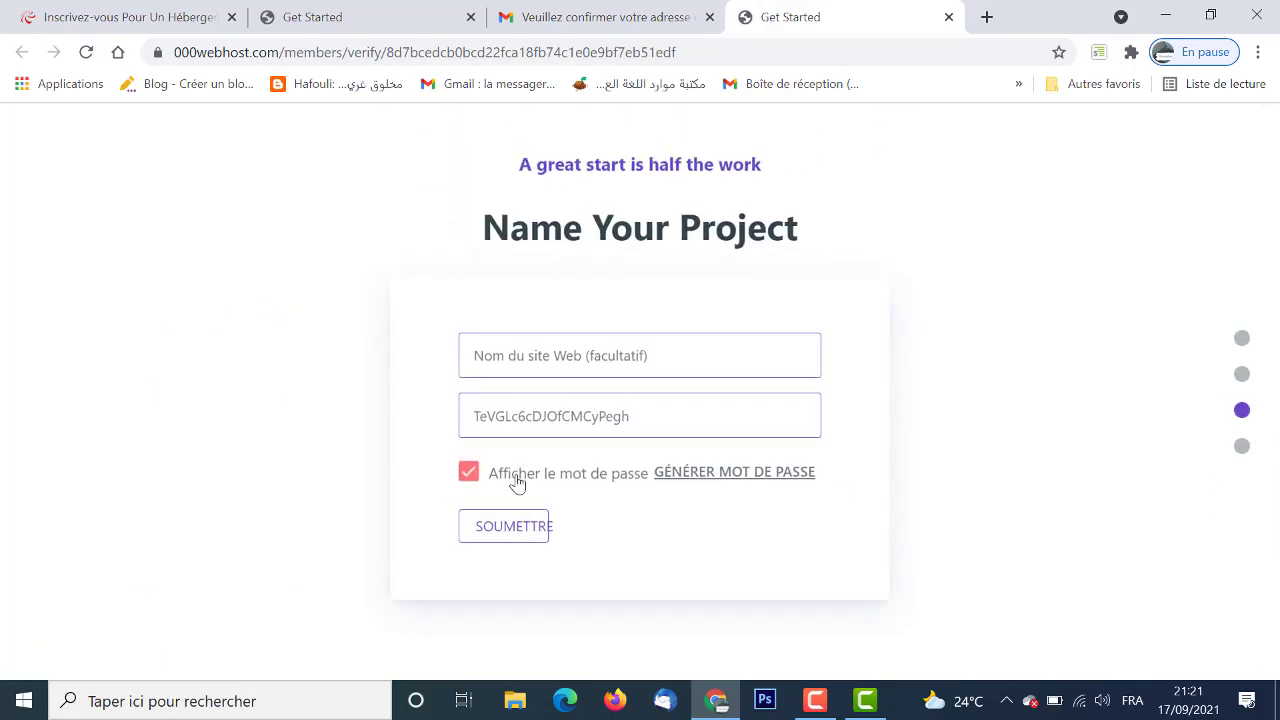
Step: Enter site name moltaka with a new masked password and submit the project form
{"action": "left_click", "coordinate": [511, 379]}
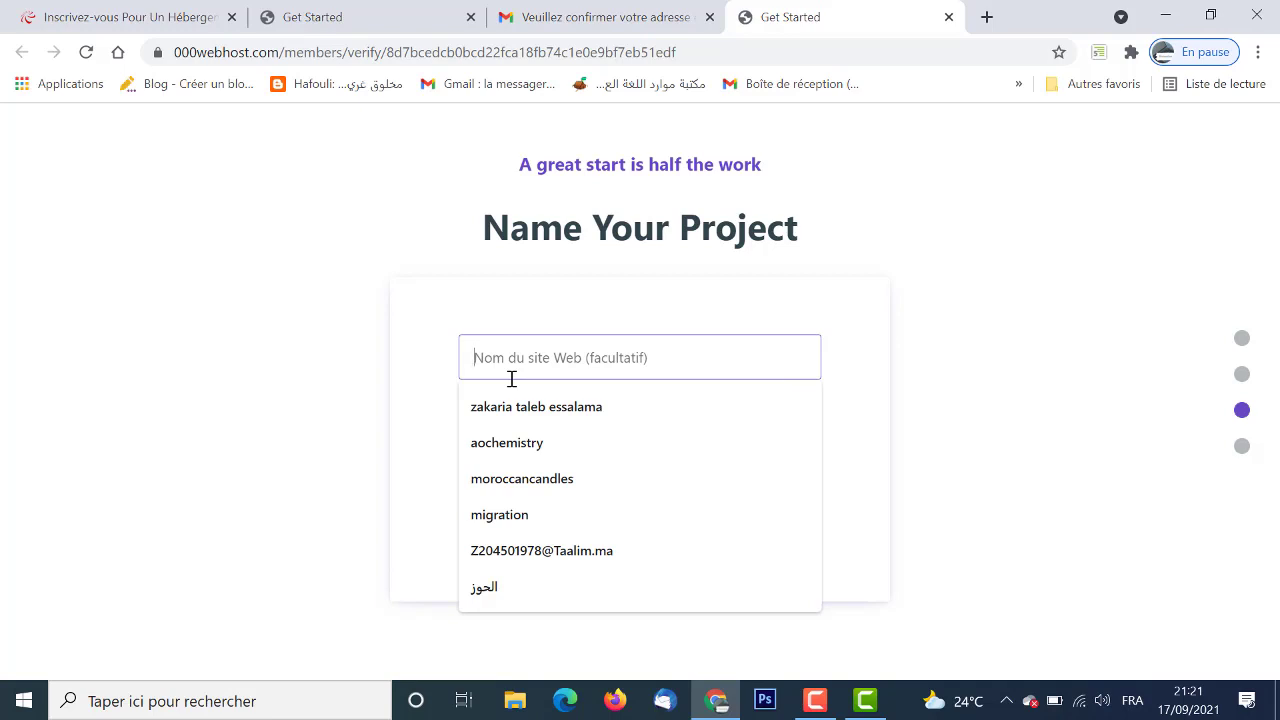
{"action": "type", "text": "molta"}
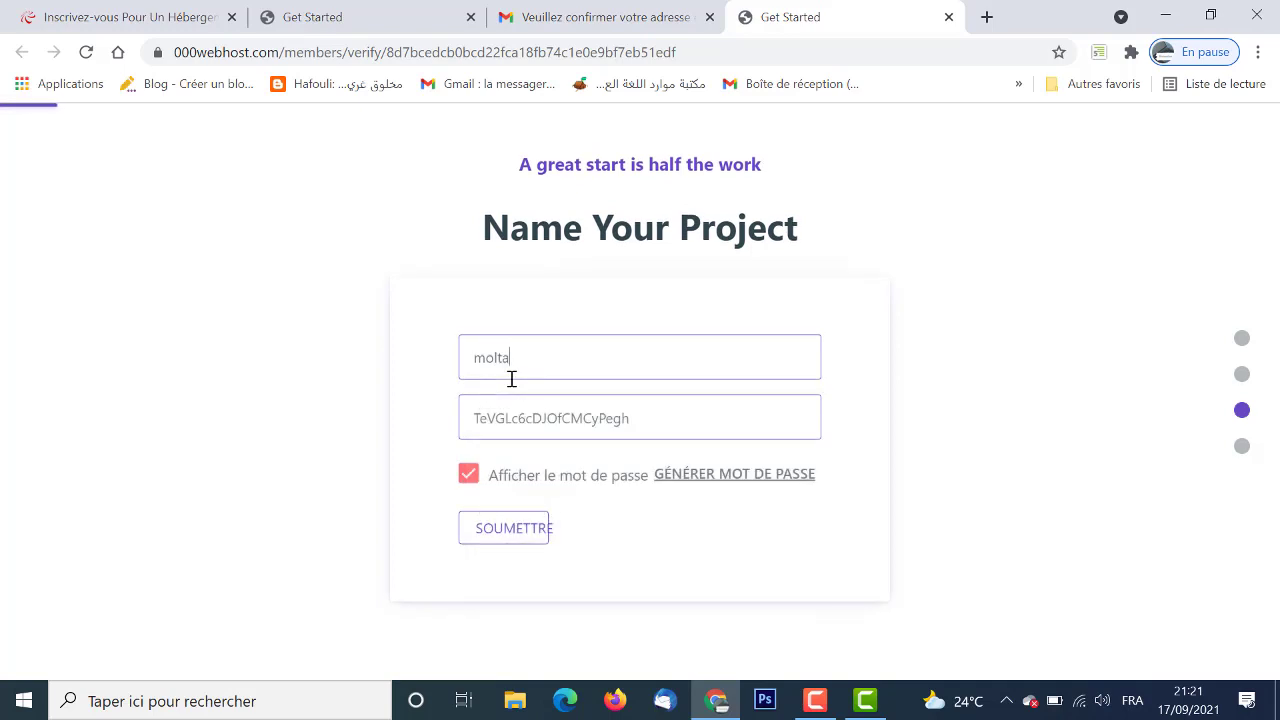
{"action": "type", "text": "ka"}
{"action": "double_click", "coordinate": [562, 416]}
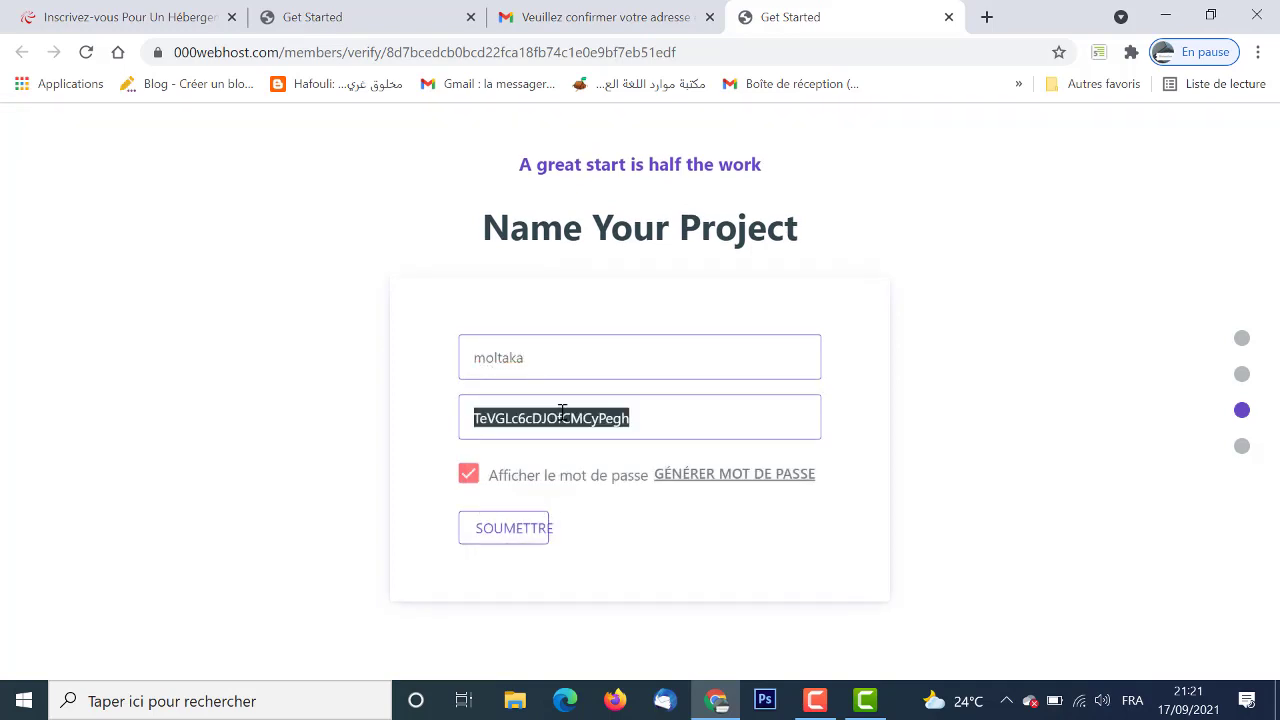
{"action": "left_click", "coordinate": [468, 474]}
{"action": "double_click", "coordinate": [558, 424]}
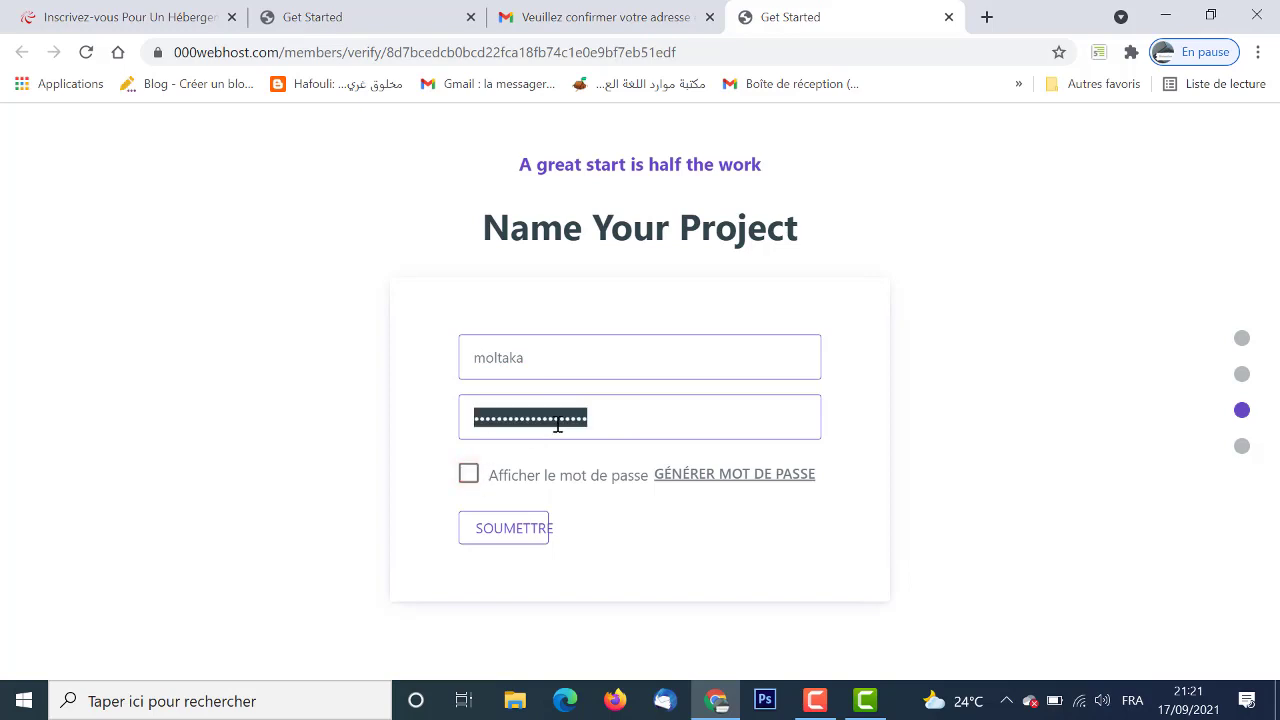
{"action": "type", "text": "a"}
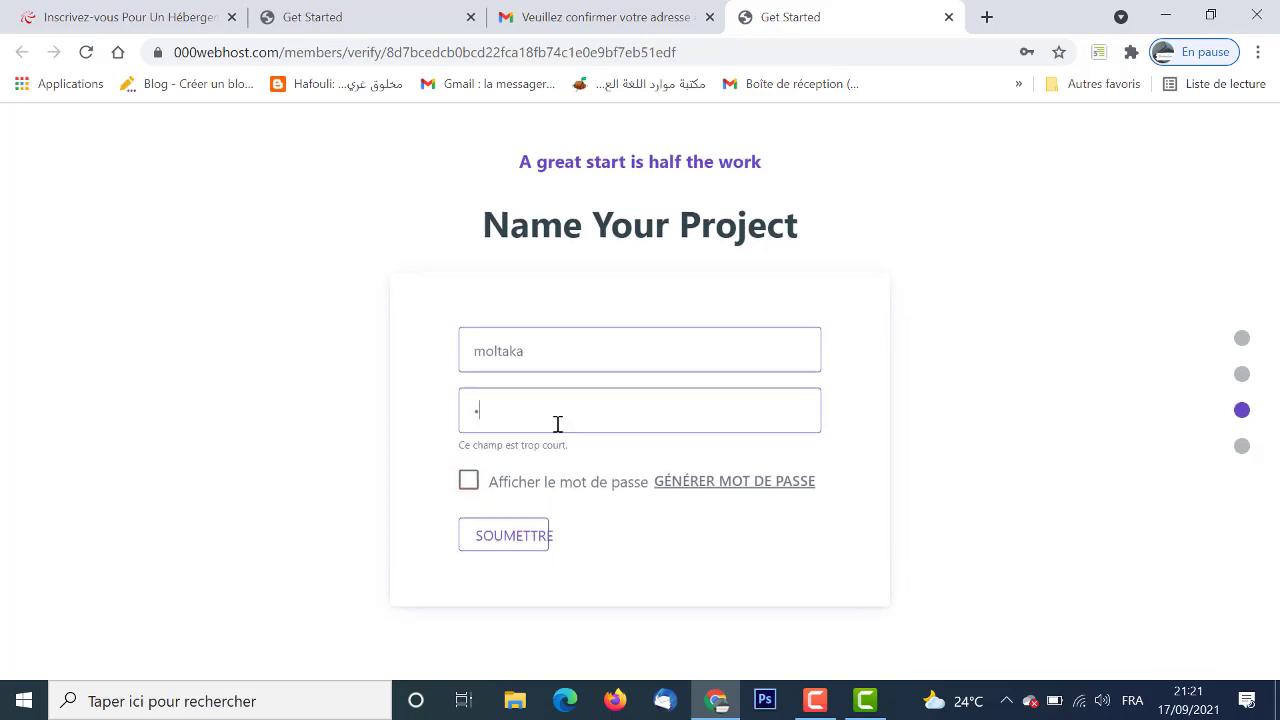
{"action": "type", "text": "aaaaaaa"}
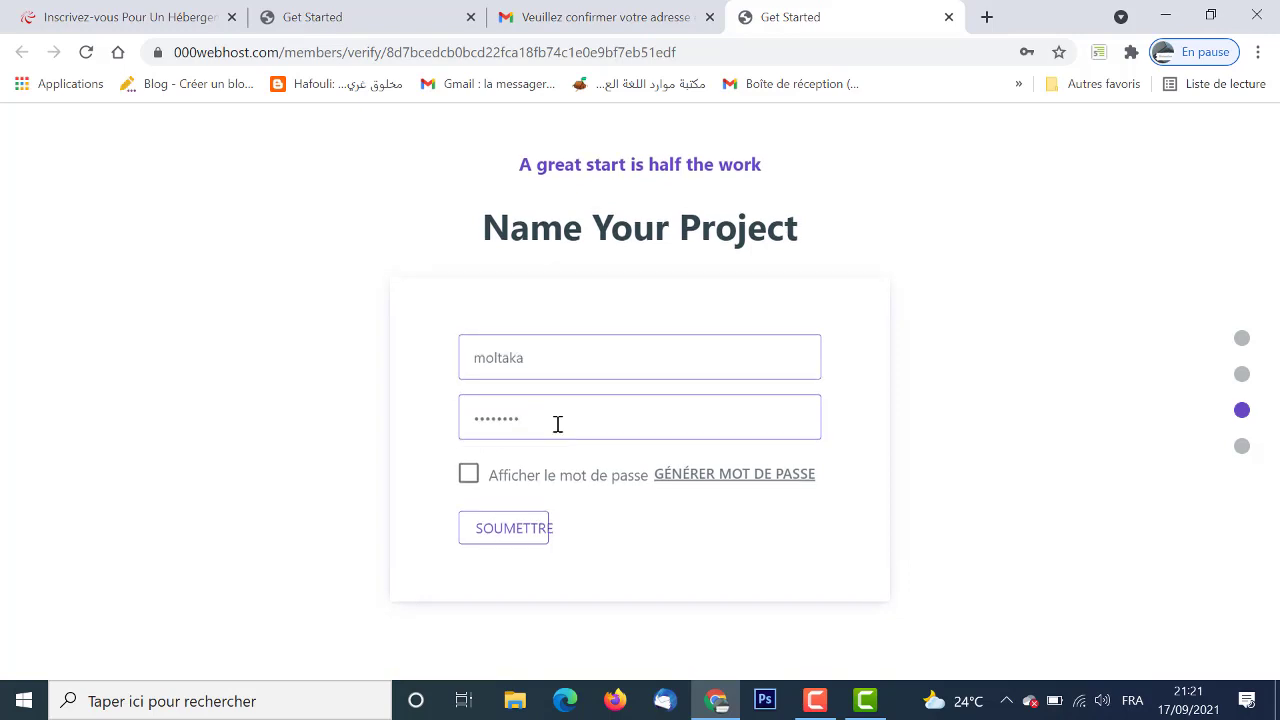
{"action": "type", "text": "aaaaa"}
{"action": "left_click", "coordinate": [492, 531]}
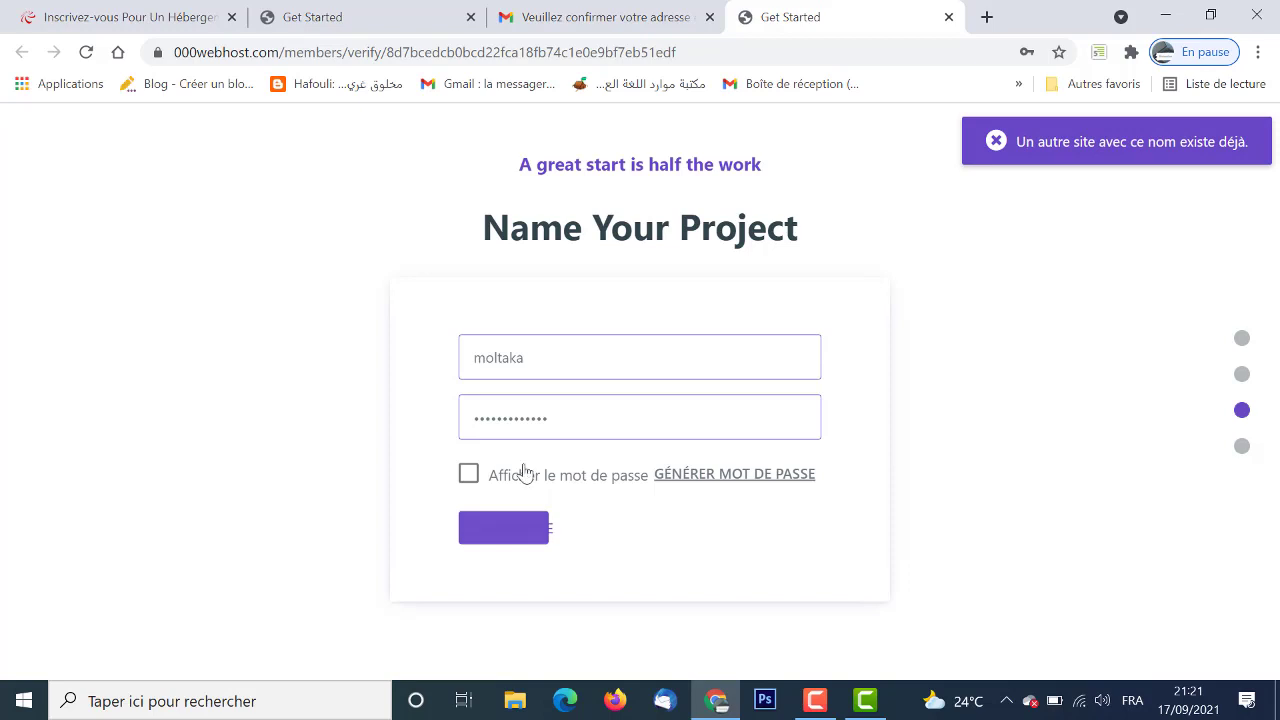
Step: Replace the taken name moltaka with forsa and retype the masked password
{"action": "left_click", "coordinate": [562, 356]}
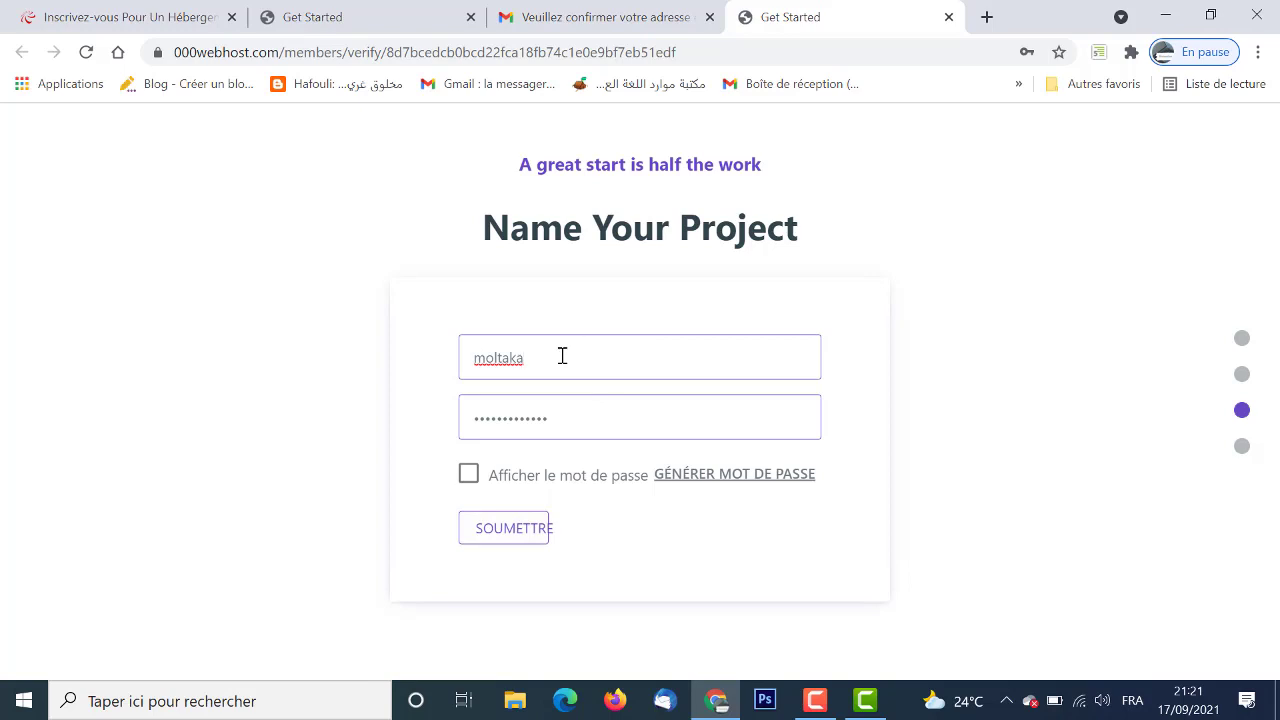
{"action": "double_click", "coordinate": [562, 356]}
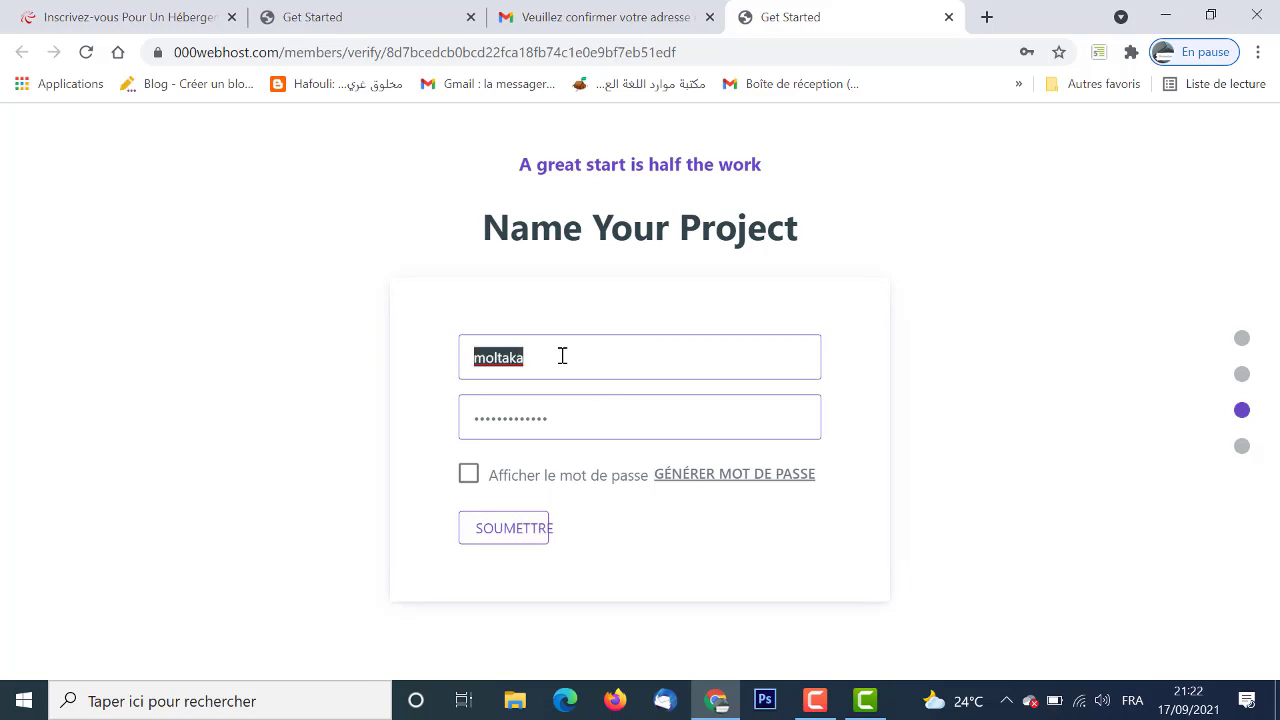
{"action": "type", "text": "o"}
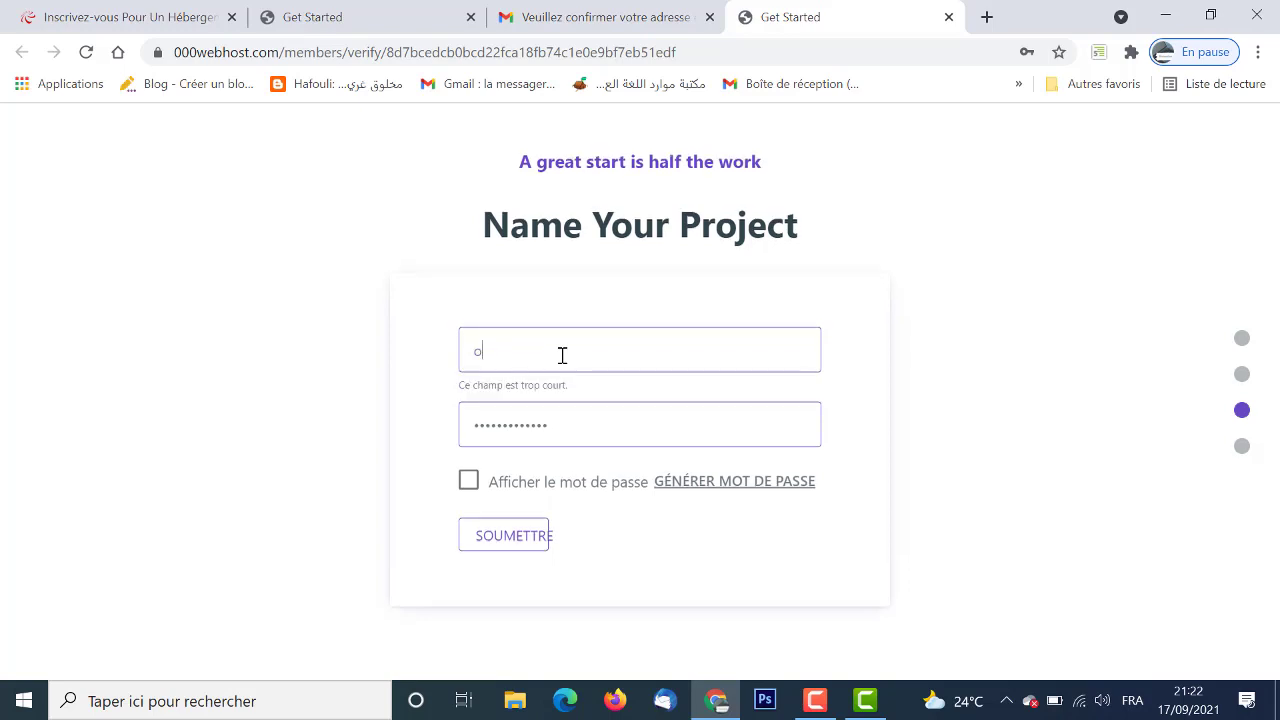
{"action": "type", "text": "pportunit"}
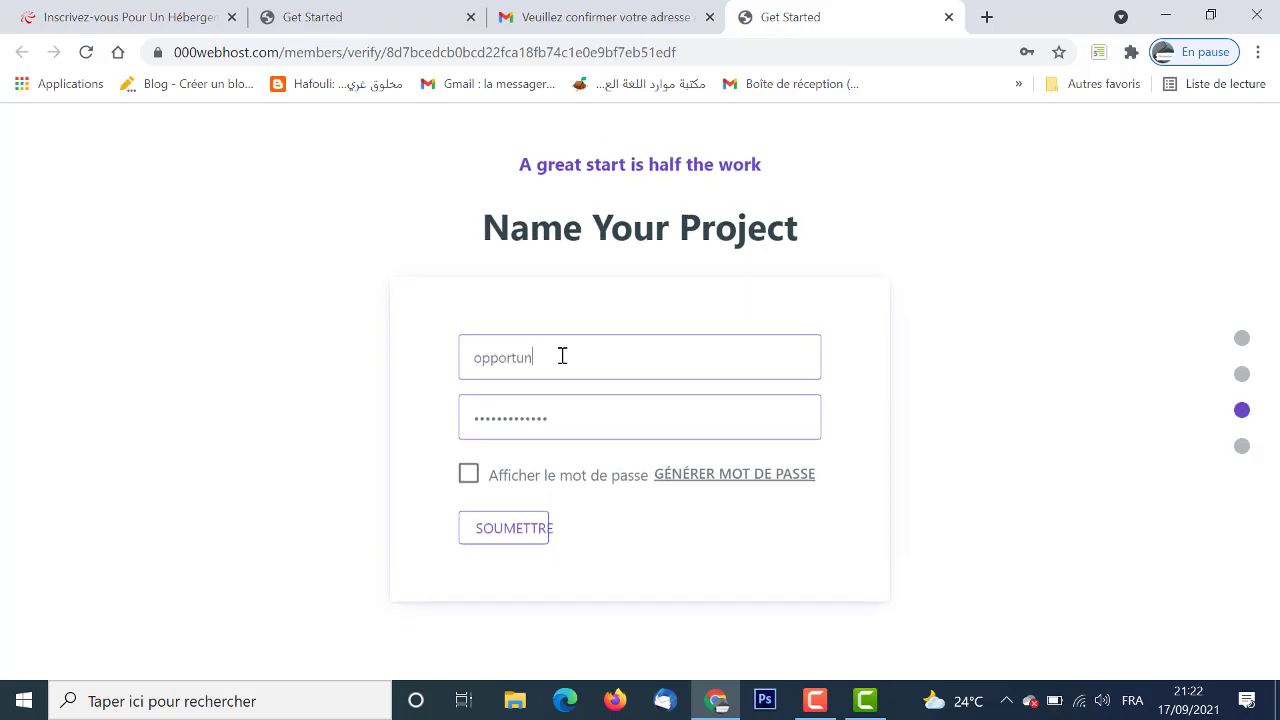
{"action": "key", "text": "BackSpace"}
{"action": "key", "text": "BackSpace"}
{"action": "key", "text": "BackSpace"}
{"action": "key", "text": "BackSpace"}
{"action": "key", "text": "BackSpace"}
{"action": "key", "text": "BackSpace"}
{"action": "key", "text": "BackSpace"}
{"action": "key", "text": "BackSpace"}
{"action": "key", "text": "BackSpace"}
{"action": "type", "text": "a"}
{"action": "key", "text": "BackSpace"}
{"action": "type", "text": "forsa"}
{"action": "left_click", "coordinate": [531, 422]}
{"action": "double_click", "coordinate": [531, 422]}
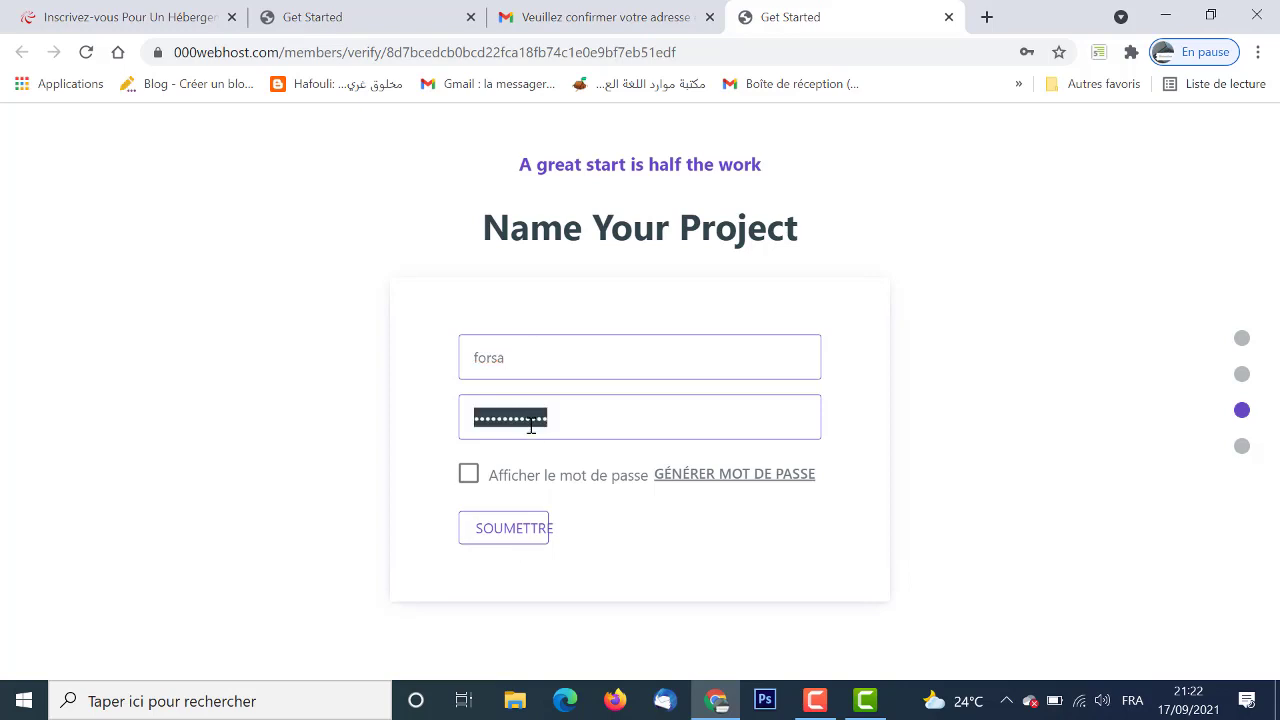
{"action": "type", "text": "••••••"}
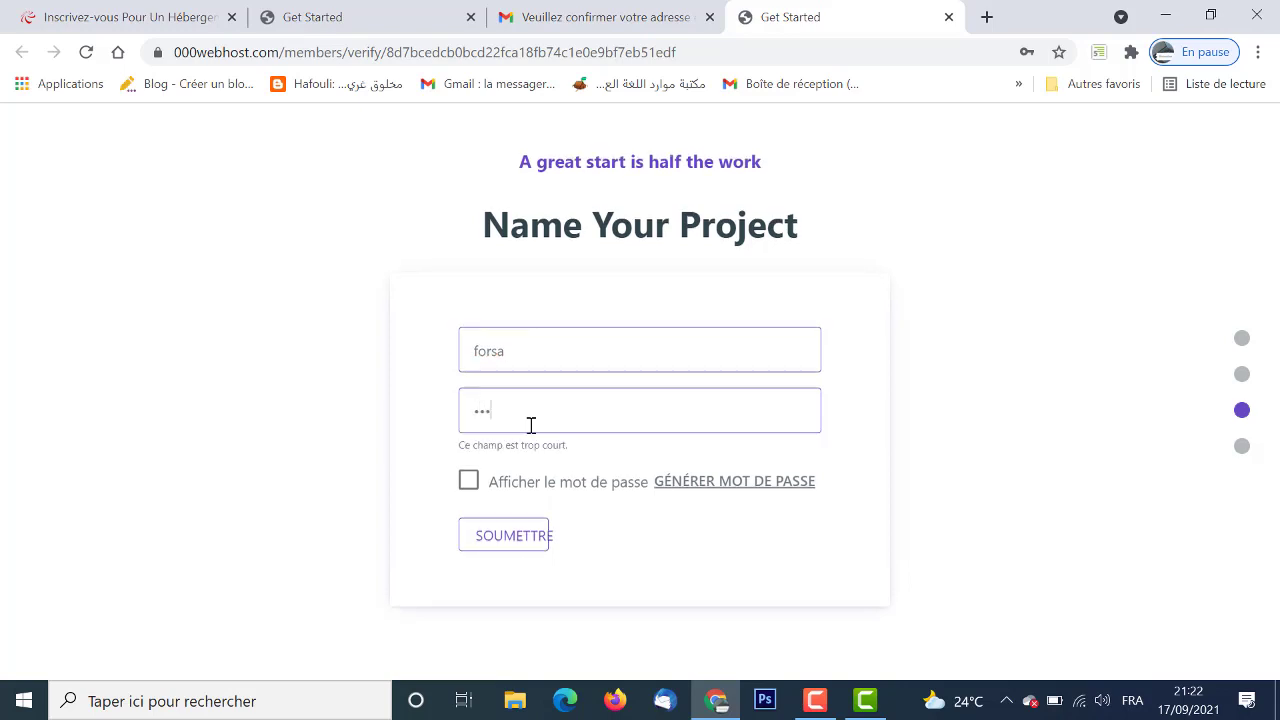
{"action": "type", "text": "•••"}
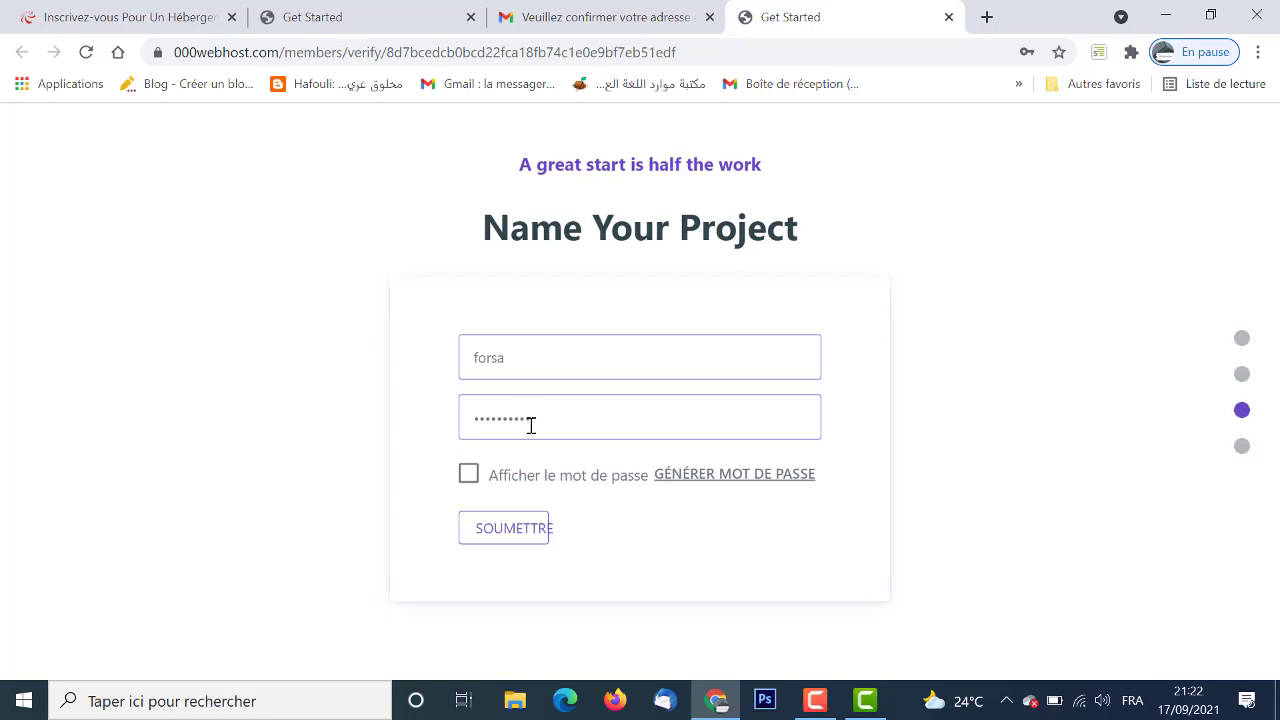
{"action": "type", "text": "•••"}
{"action": "left_click", "coordinate": [528, 360]}
Step: Complete the site name as forsa55, submit the project, and choose to install WordPress
{"action": "type", "text": "55"}
{"action": "left_click", "coordinate": [506, 542]}
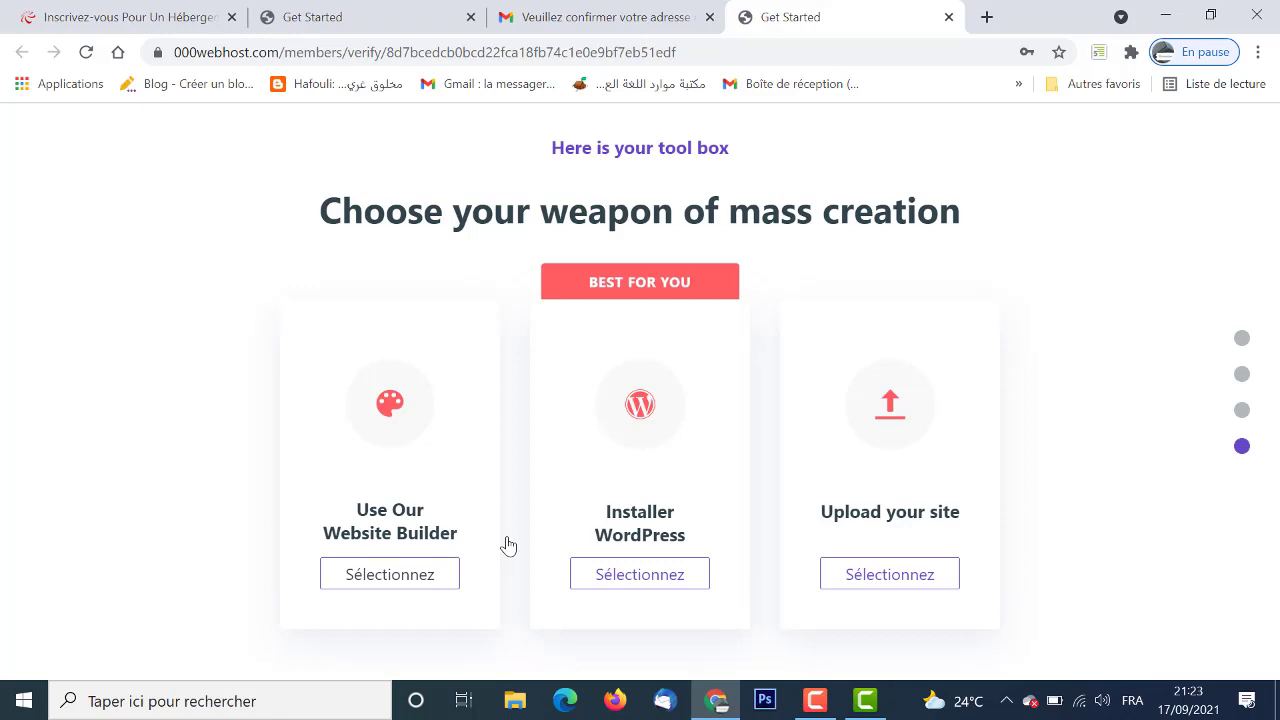
{"action": "left_click", "coordinate": [624, 580]}
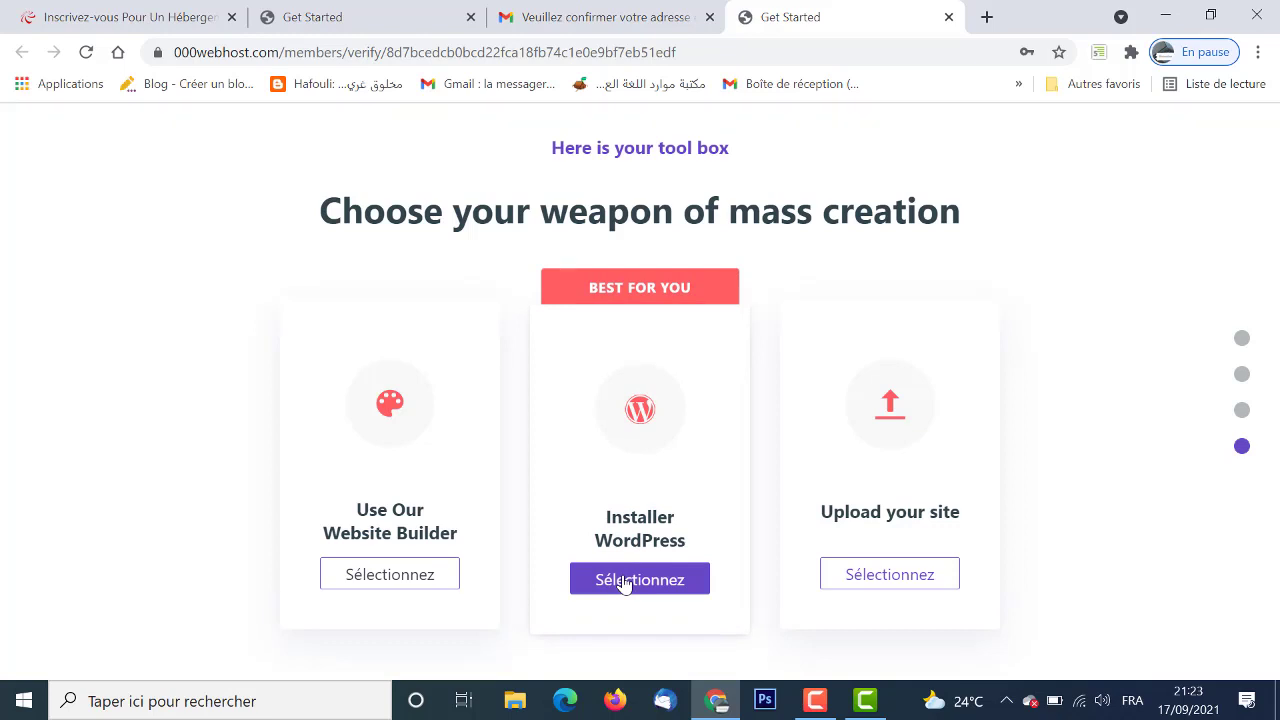
Step: Enter a masked administrator password in the WordPress installation form for user admin
{"action": "left_click", "coordinate": [624, 582]}
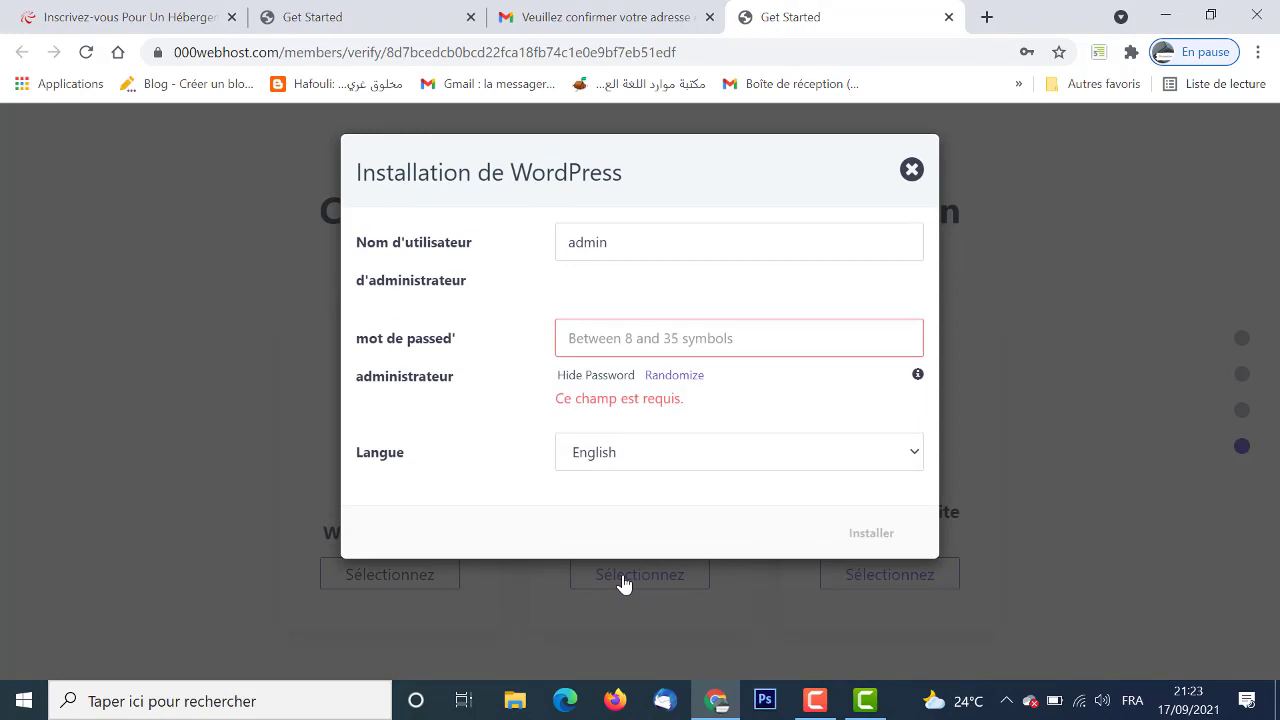
{"action": "left_click", "coordinate": [594, 342]}
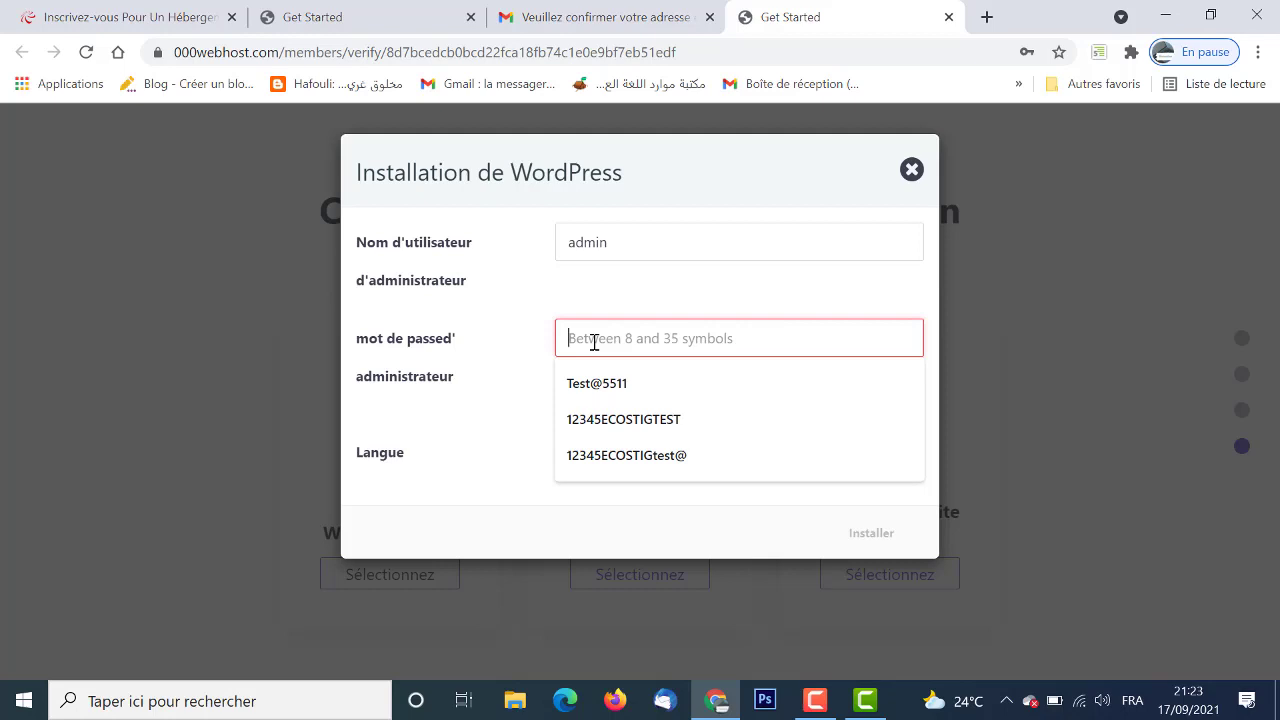
{"action": "type", "text": "Y"}
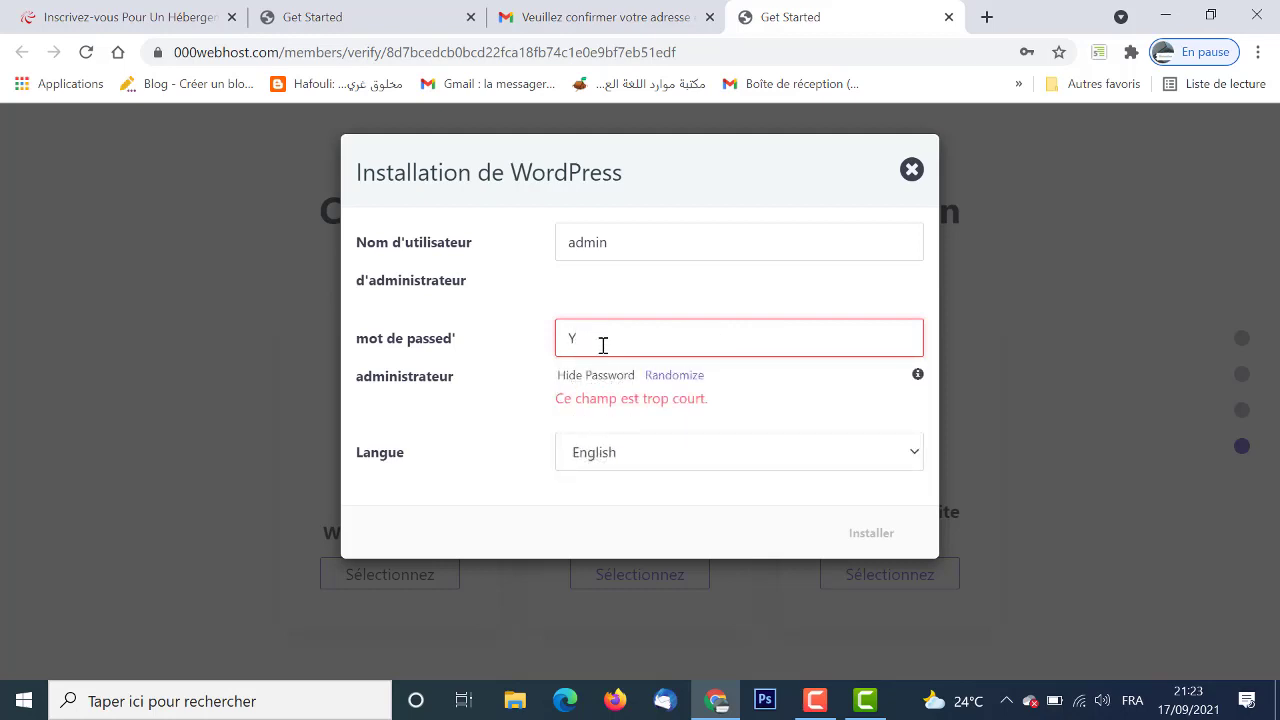
{"action": "left_click", "coordinate": [595, 377]}
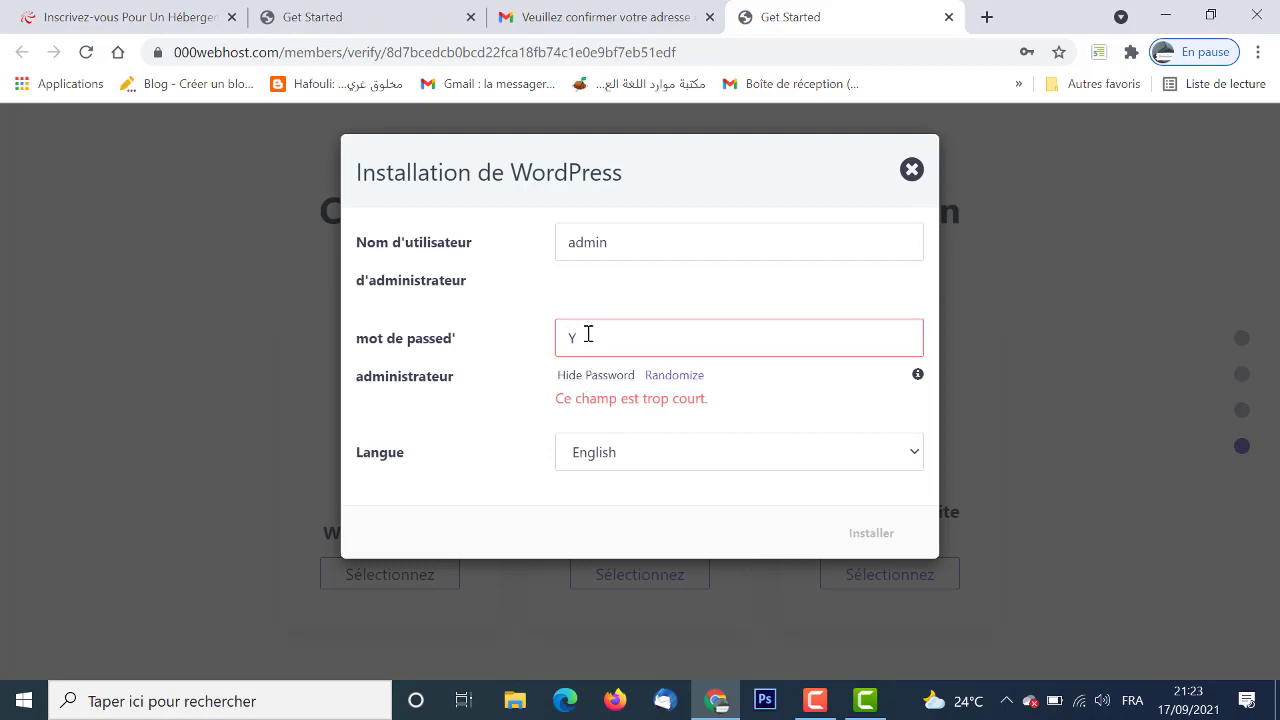
{"action": "double_click", "coordinate": [587, 333]}
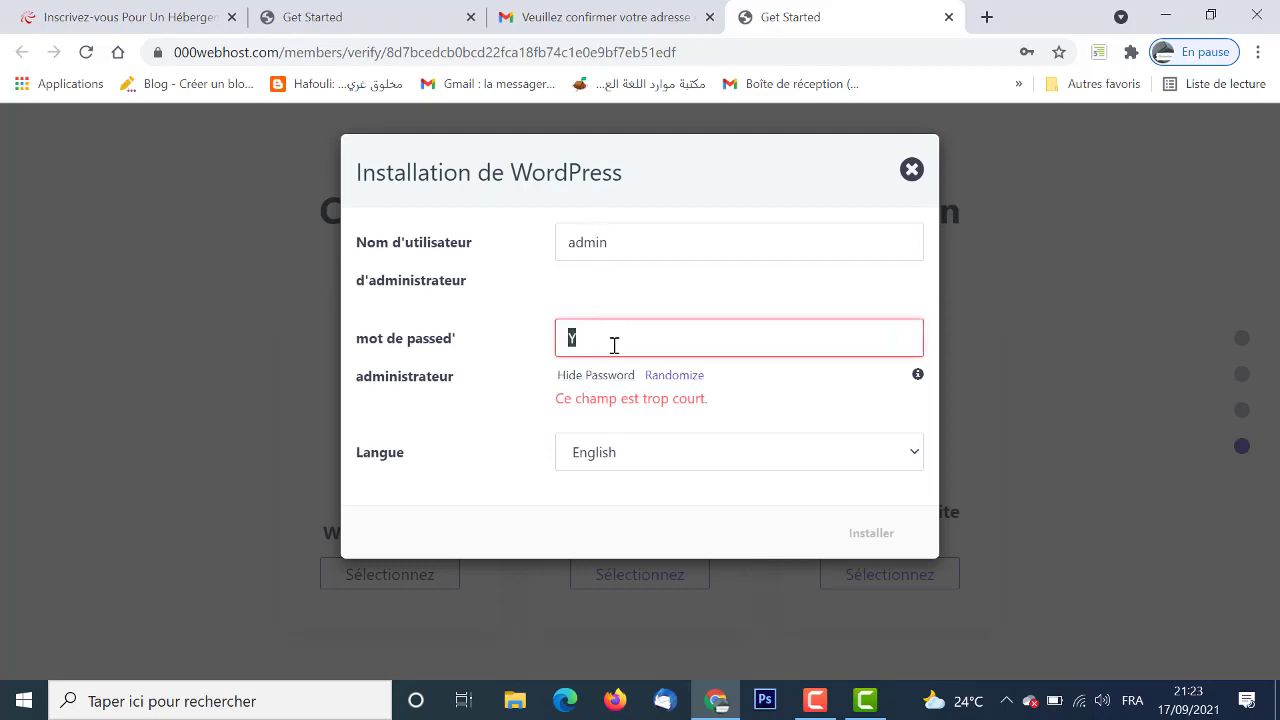
{"action": "key", "text": "BackSpace"}
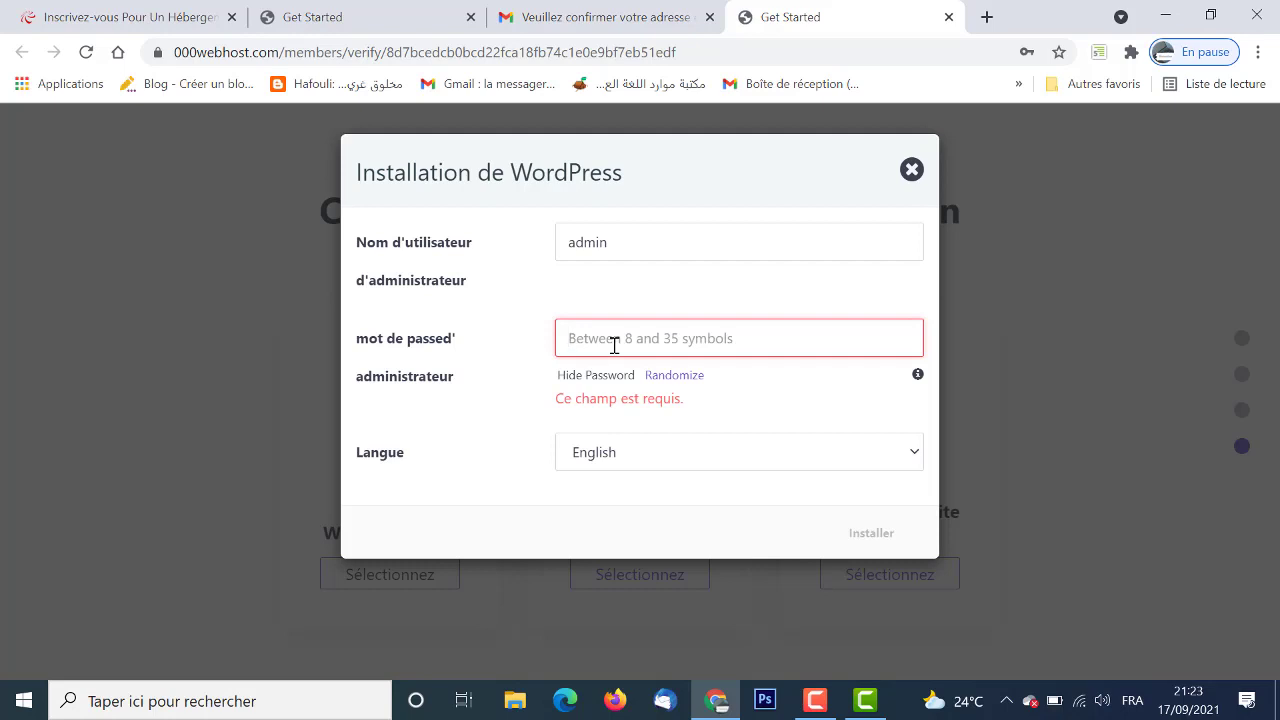
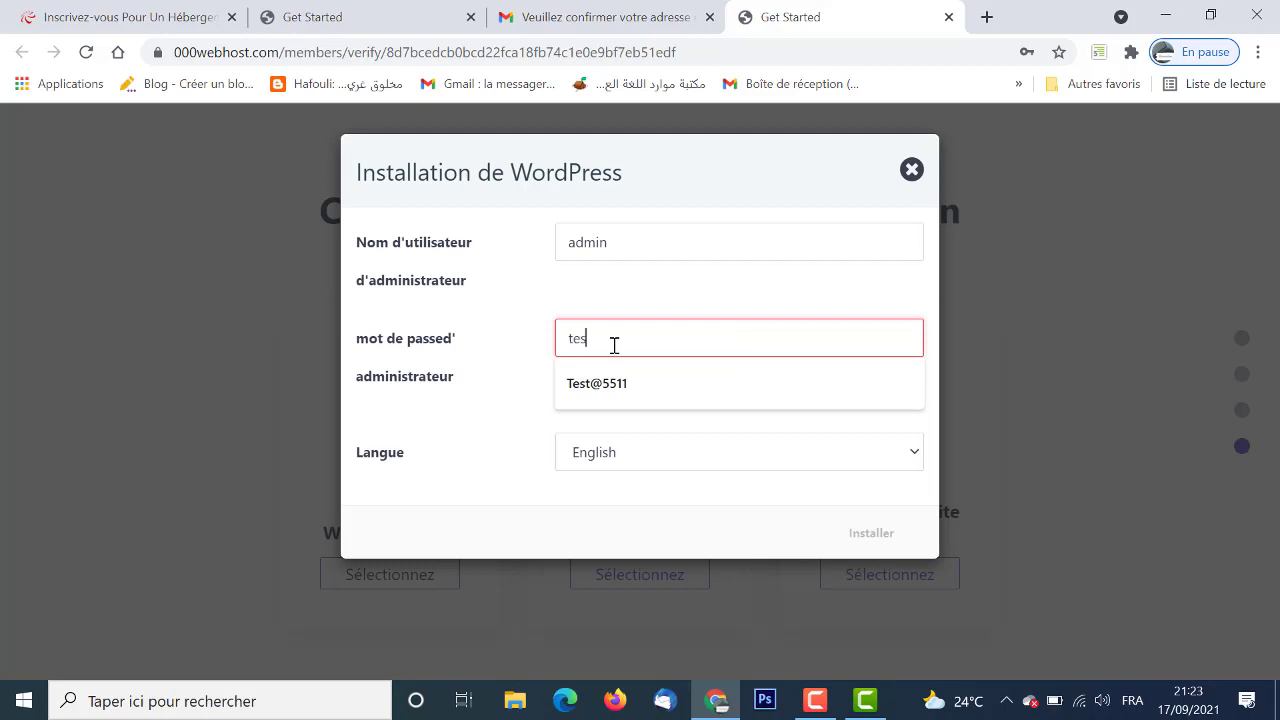
{"action": "left_click", "coordinate": [566, 306]}
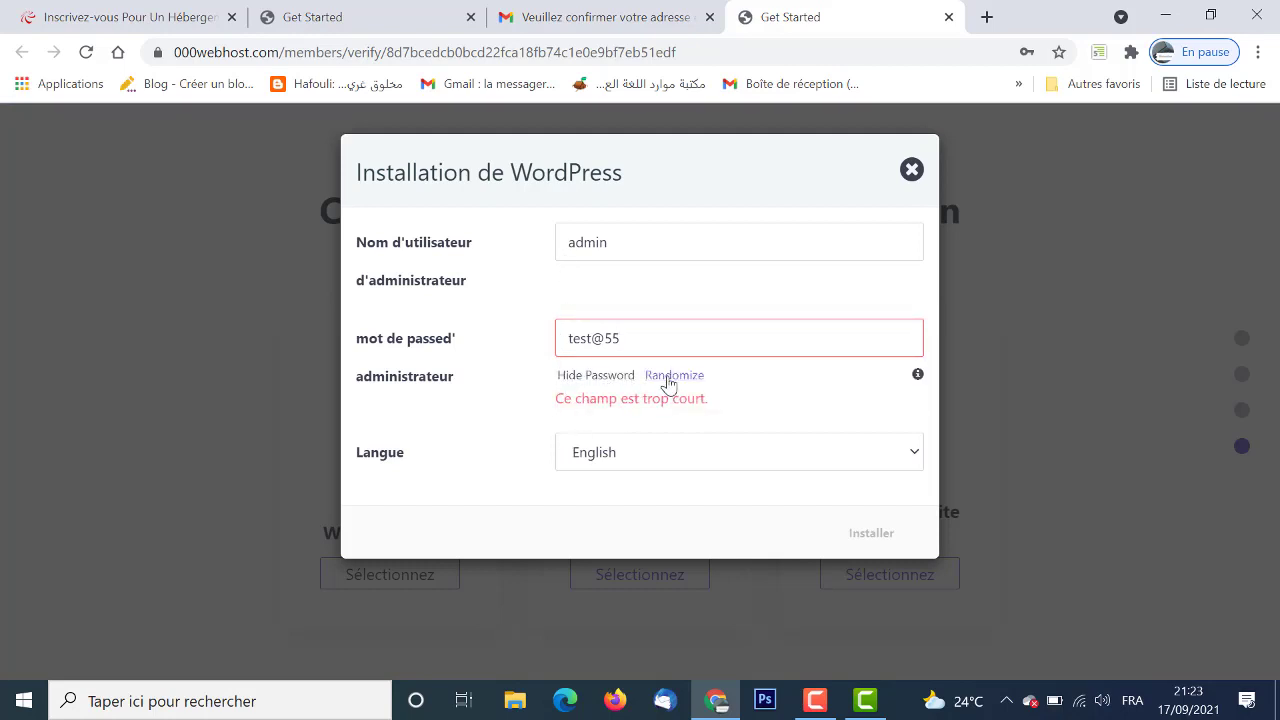
{"action": "mouse_move", "coordinate": [918, 378]}
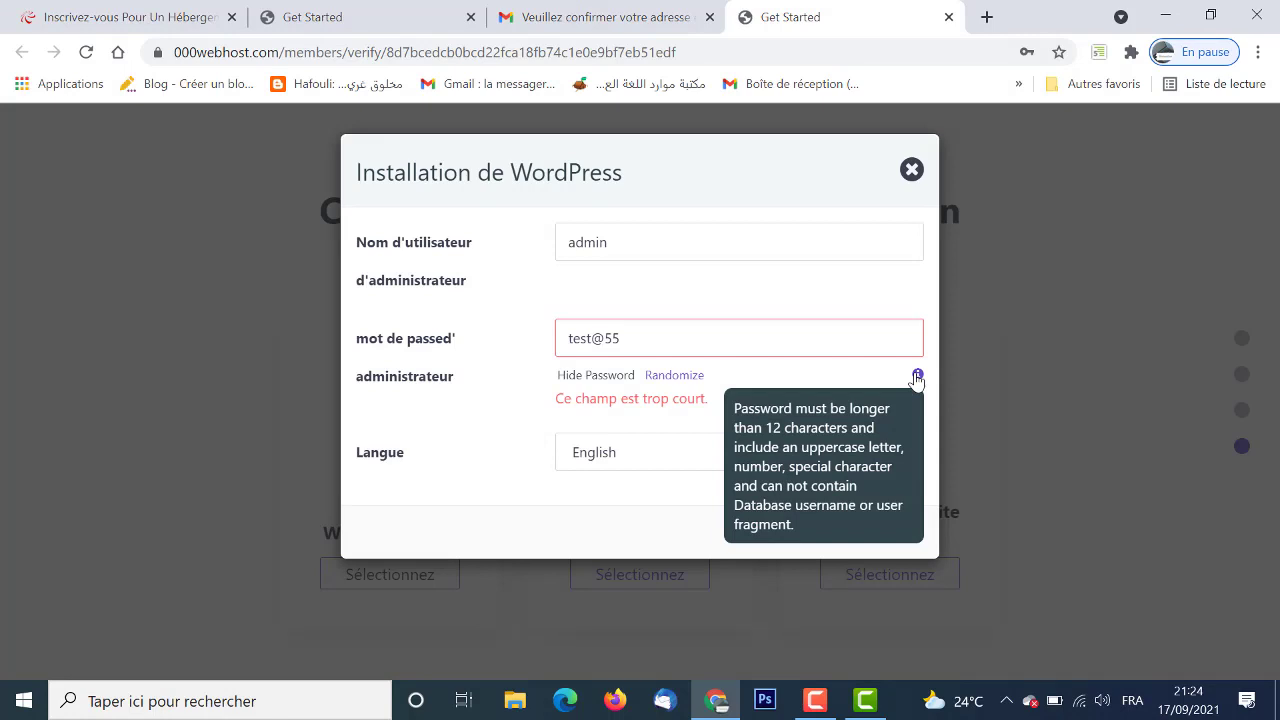
{"action": "left_click", "coordinate": [588, 338]}
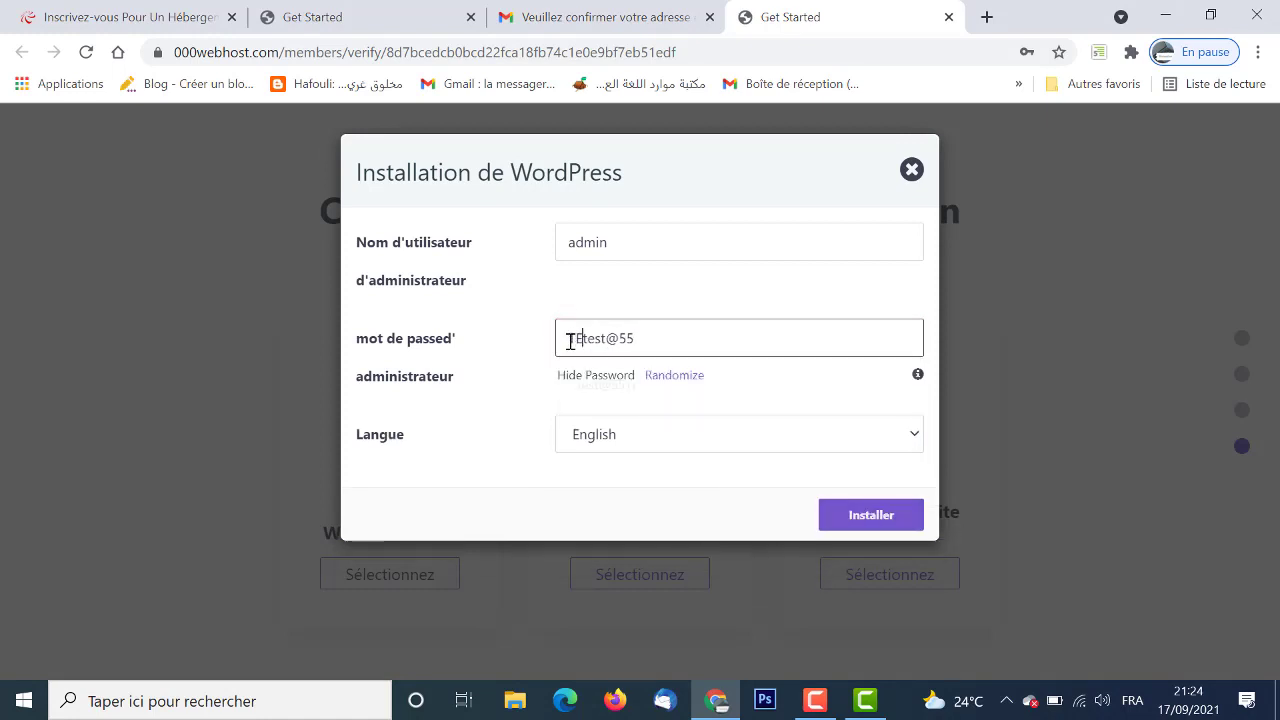
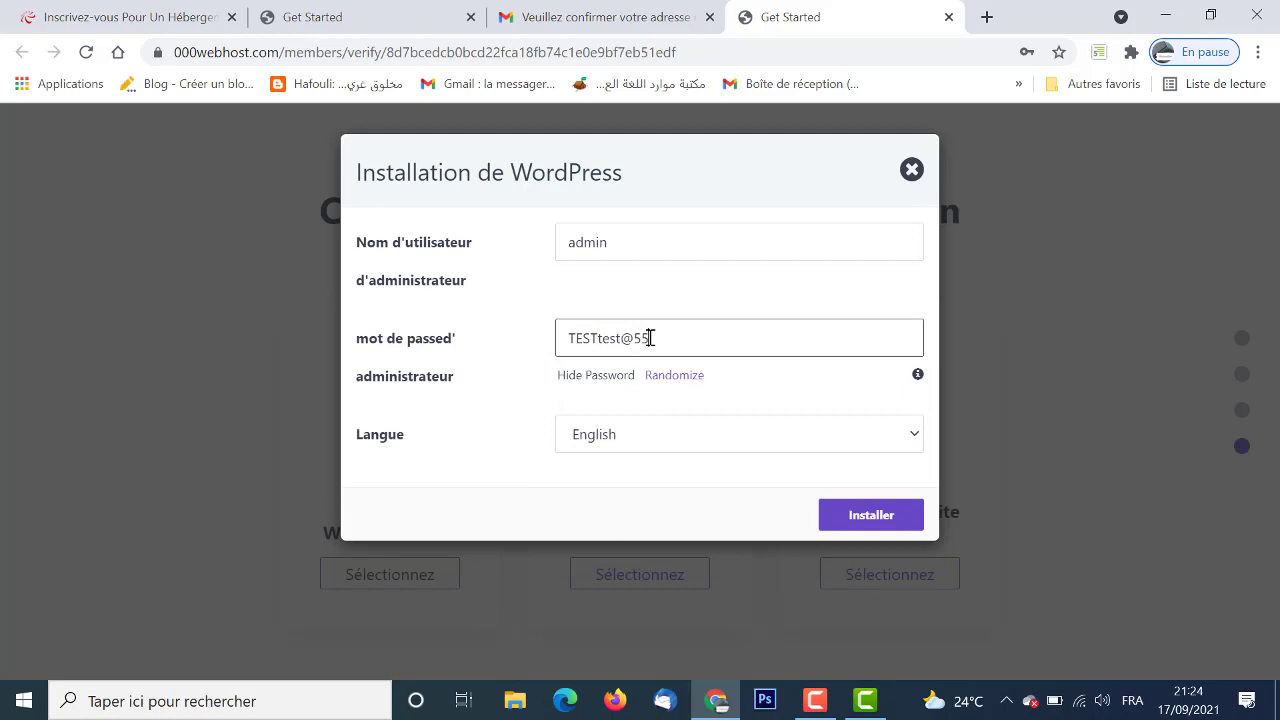
Step: Copy the administrator password and keep English as the site language
{"action": "left_click_drag", "start_coordinate": [651, 338], "coordinate": [523, 349]}
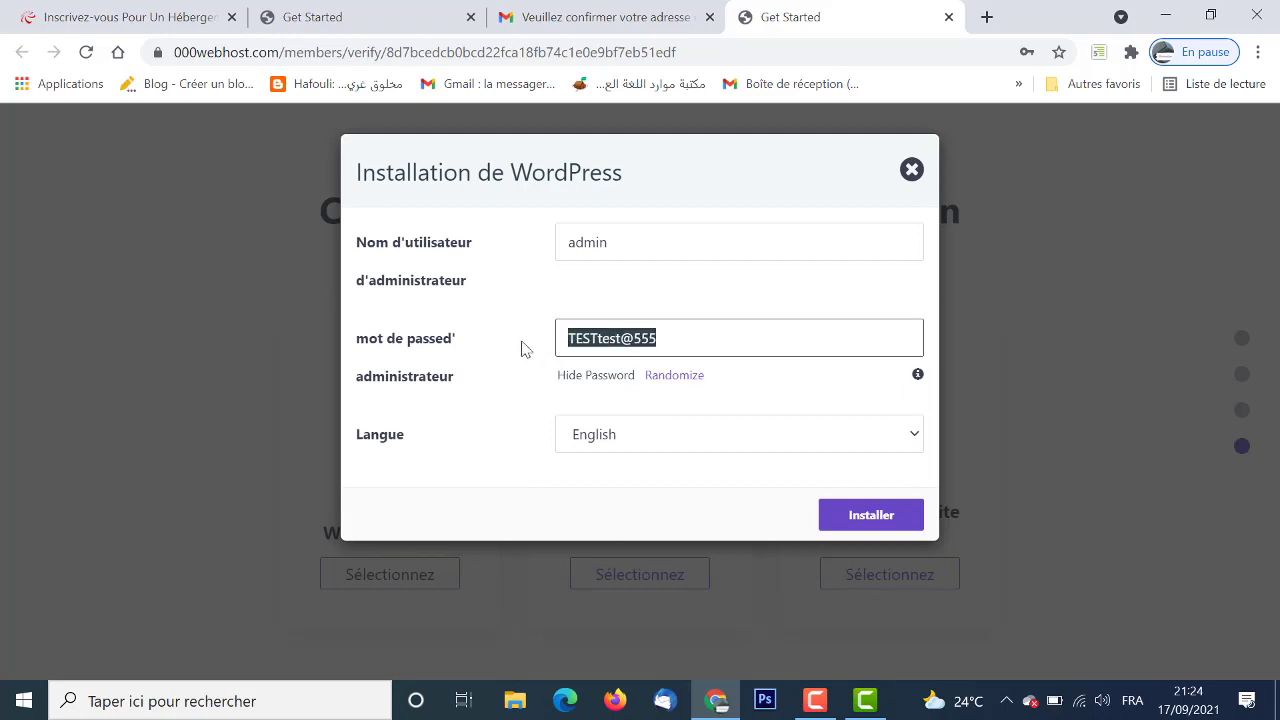
{"action": "right_click", "coordinate": [636, 338]}
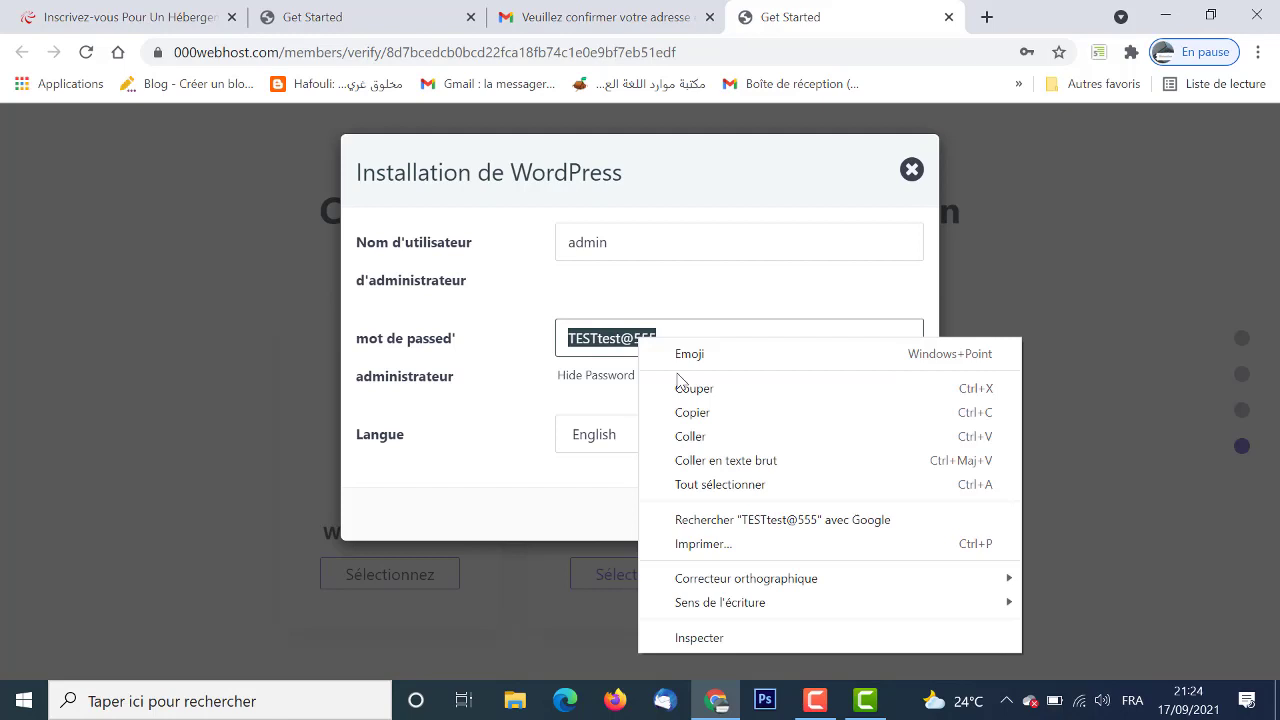
{"action": "left_click", "coordinate": [724, 418]}
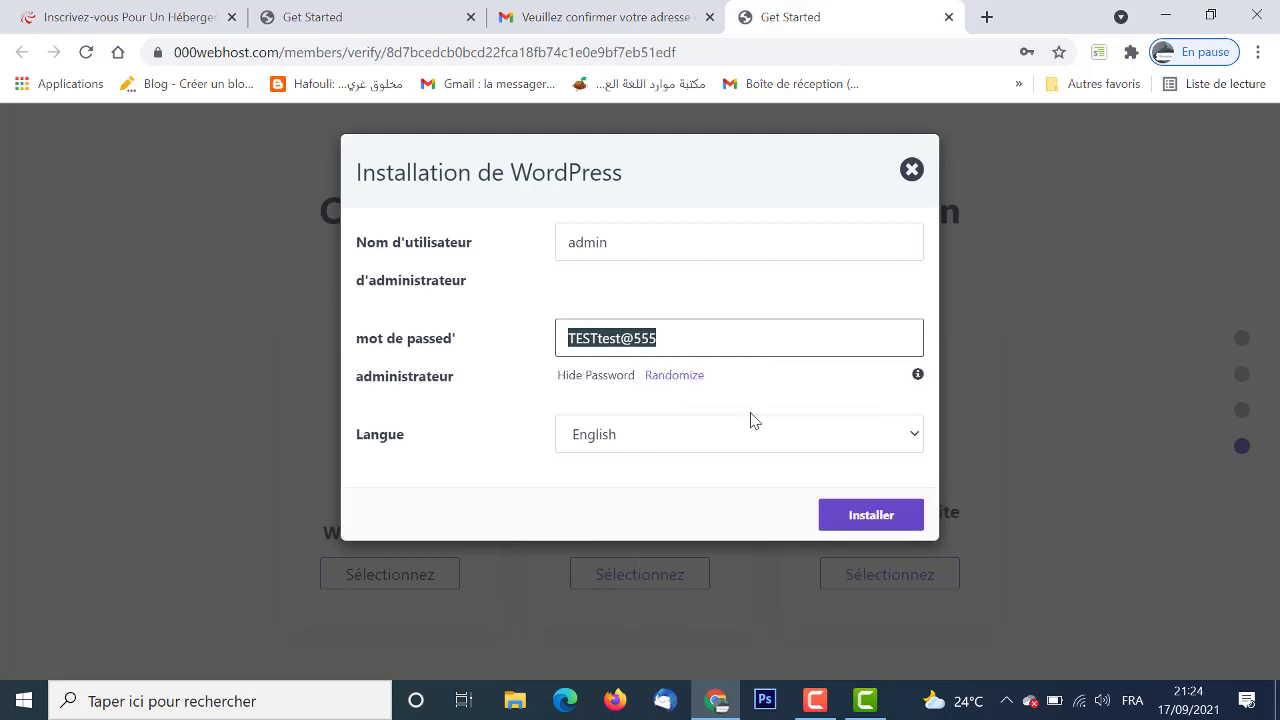
{"action": "left_click", "coordinate": [895, 440]}
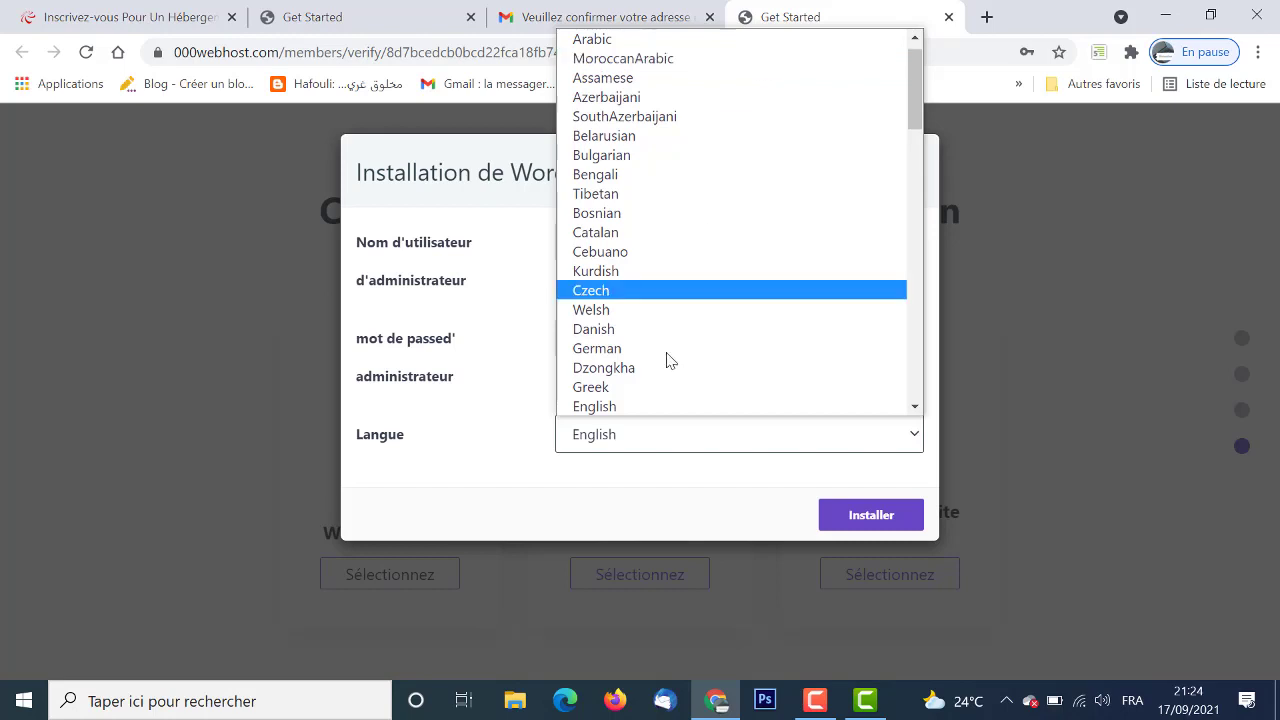
{"action": "left_click", "coordinate": [670, 406]}
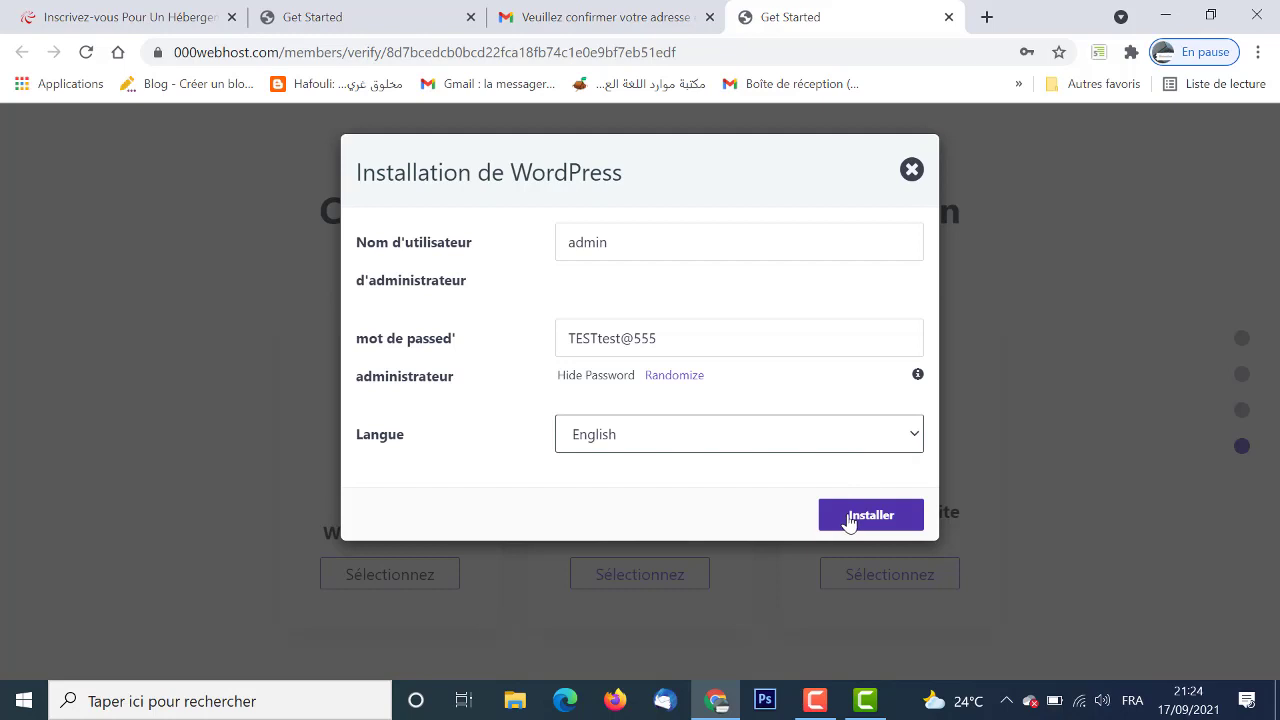
Step: Install WordPress on forsa55 and wait on the progress page until it completes
{"action": "left_click", "coordinate": [848, 520]}
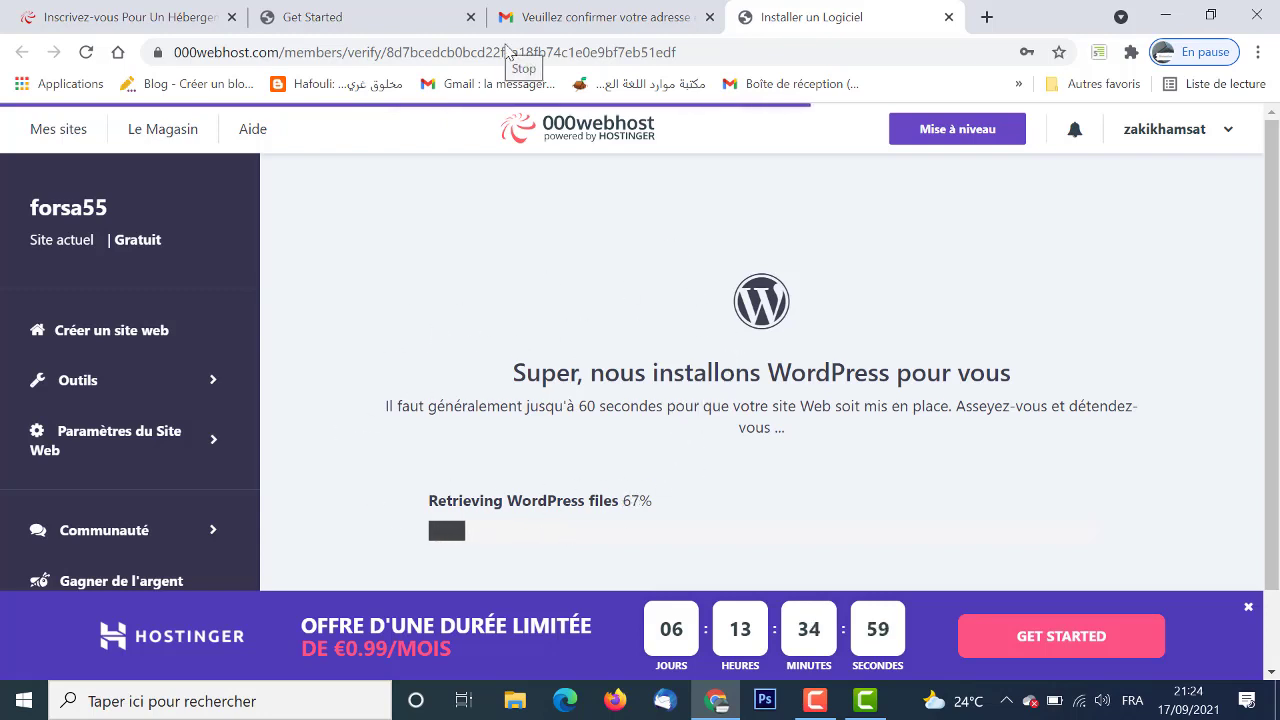
{"action": "left_click", "coordinate": [985, 17]}
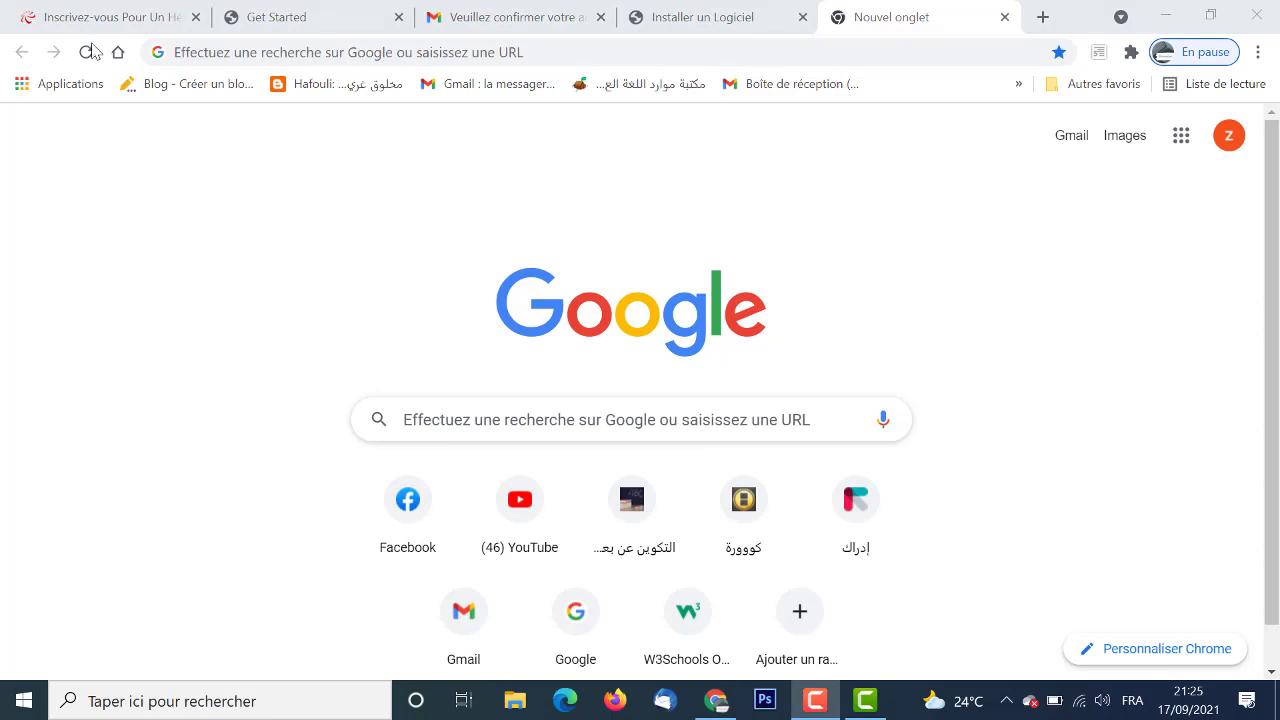
{"action": "left_click", "coordinate": [663, 12]}
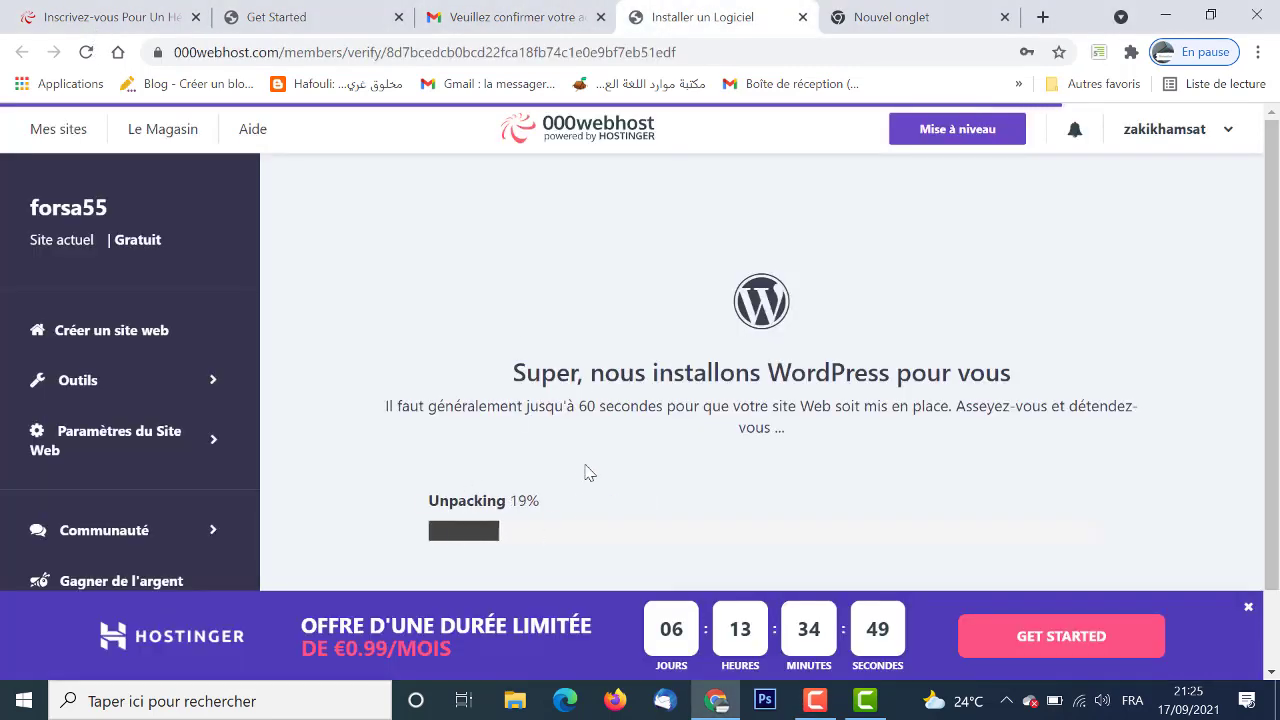
{"action": "scroll", "coordinate": [1275, 226], "scroll_direction": "down", "scroll_amount": 1}
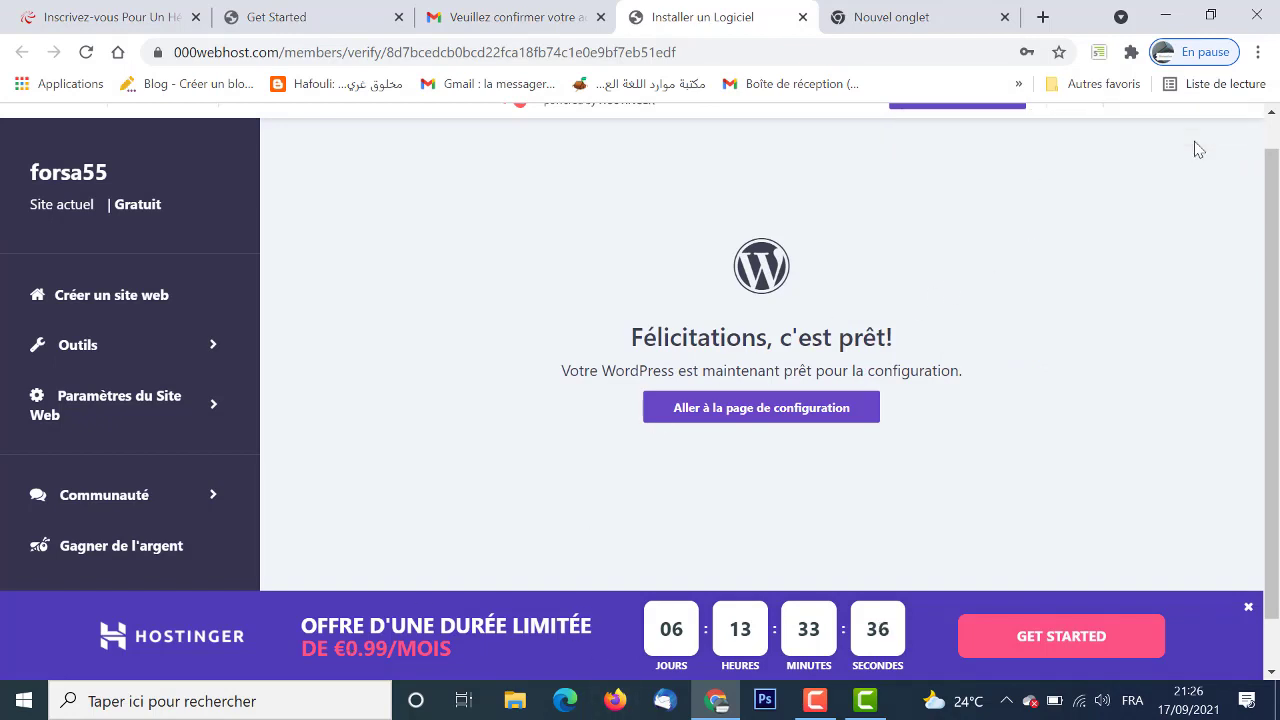
Step: Open the forsa55 login page, enter username admin, and place the password in a new tab's Google search box
{"action": "left_click", "coordinate": [710, 412]}
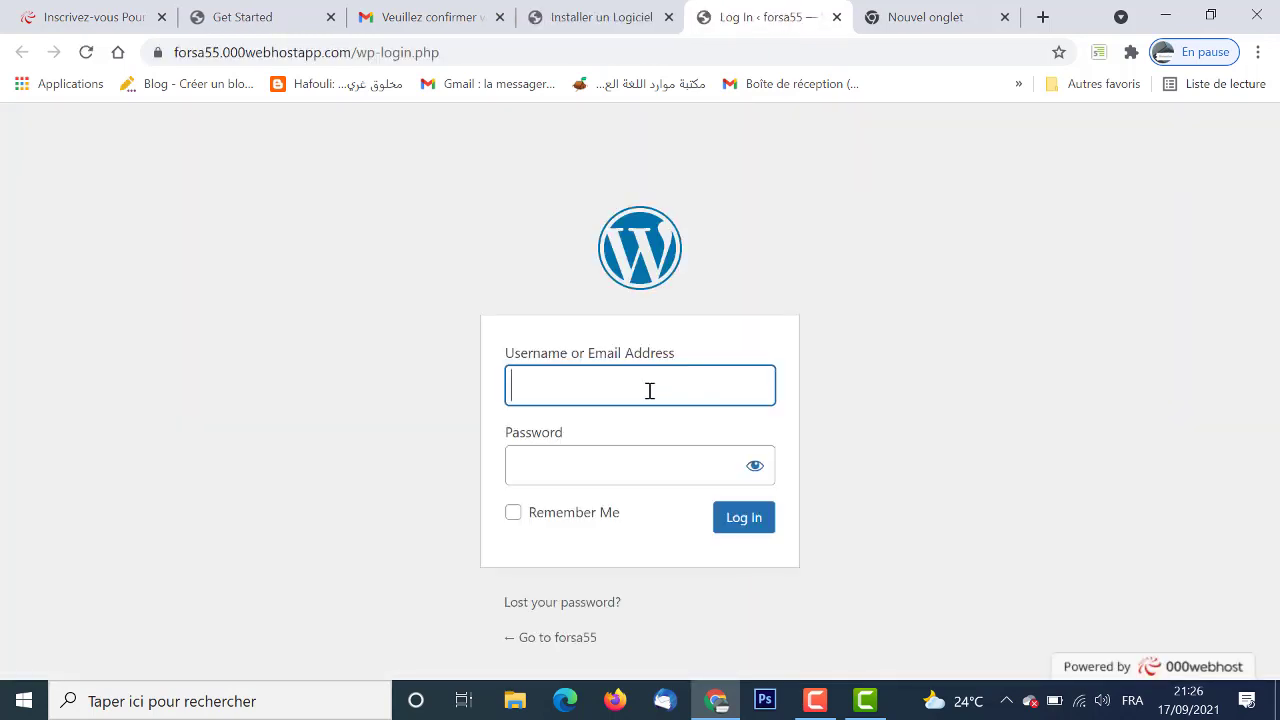
{"action": "type", "text": "ad"}
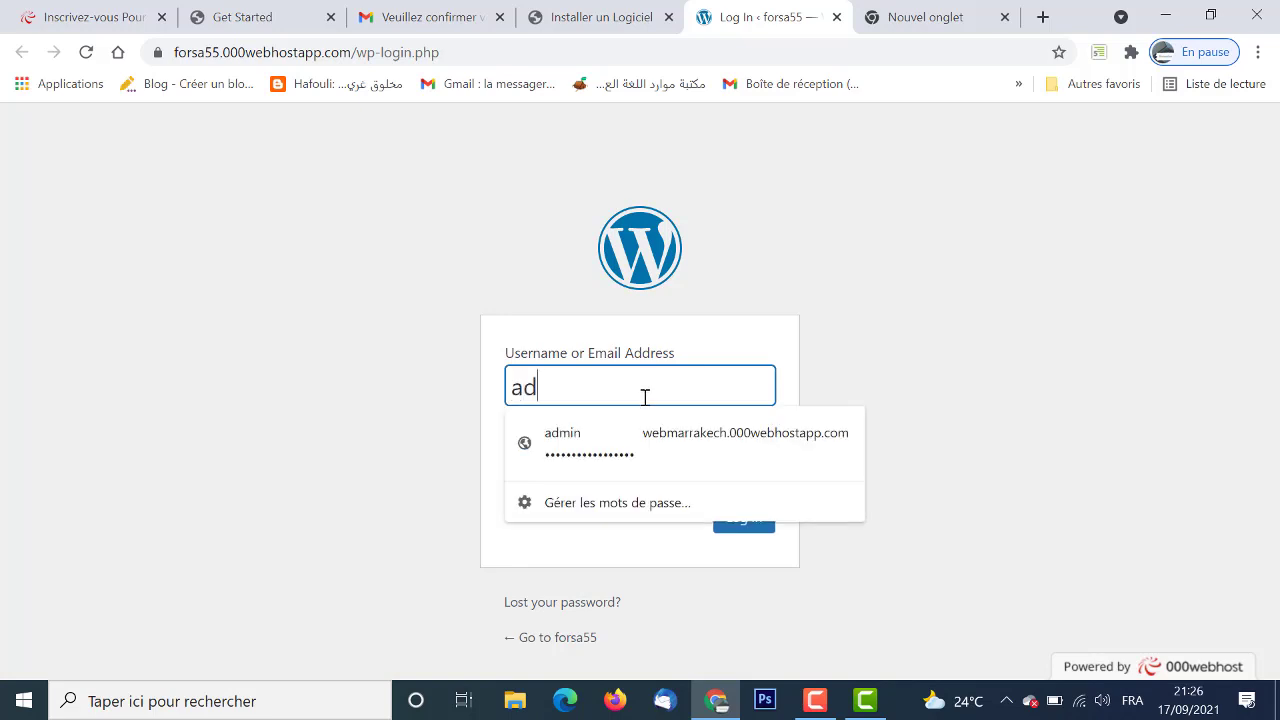
{"action": "type", "text": "min"}
{"action": "left_click", "coordinate": [563, 466]}
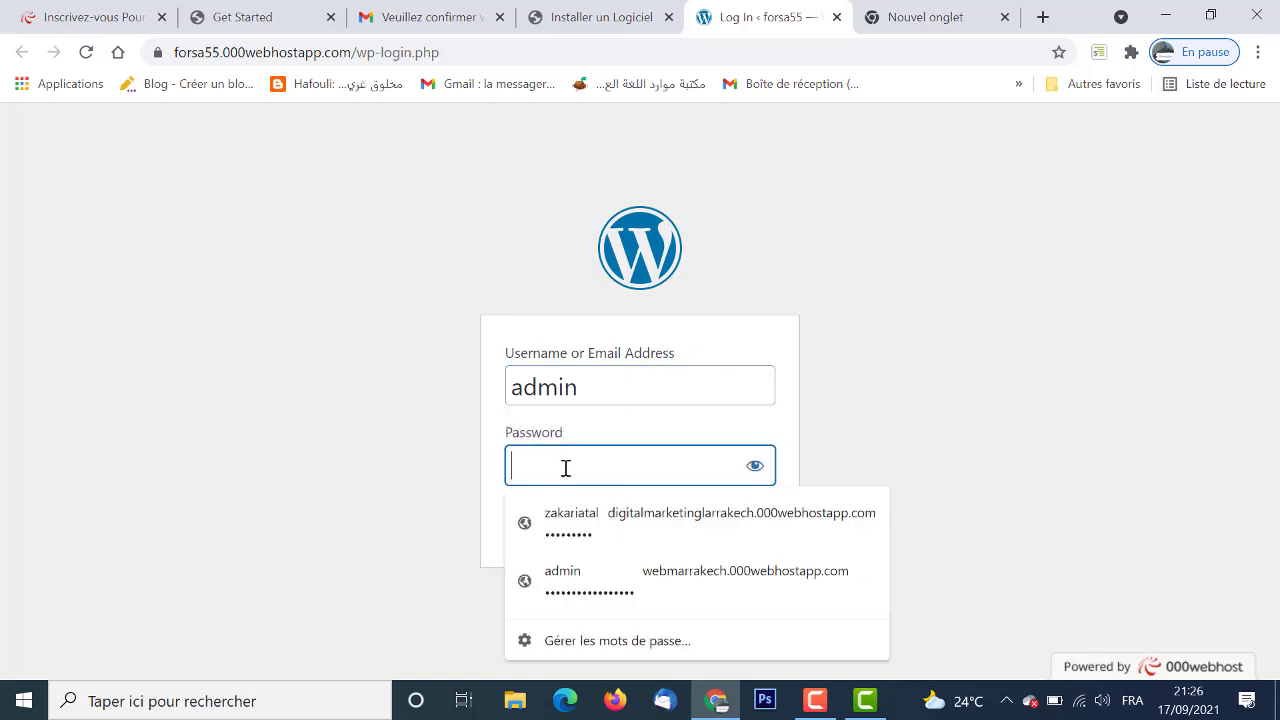
{"action": "left_click", "coordinate": [894, 17]}
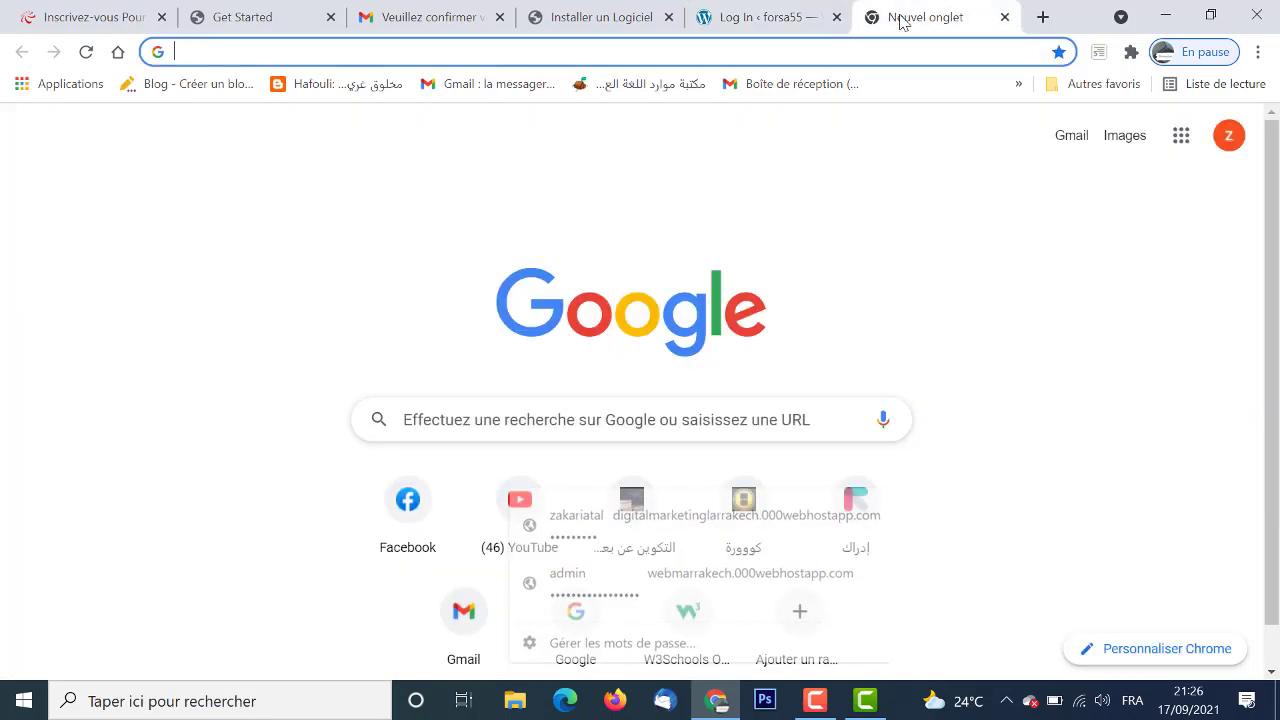
{"action": "left_click", "coordinate": [692, 425]}
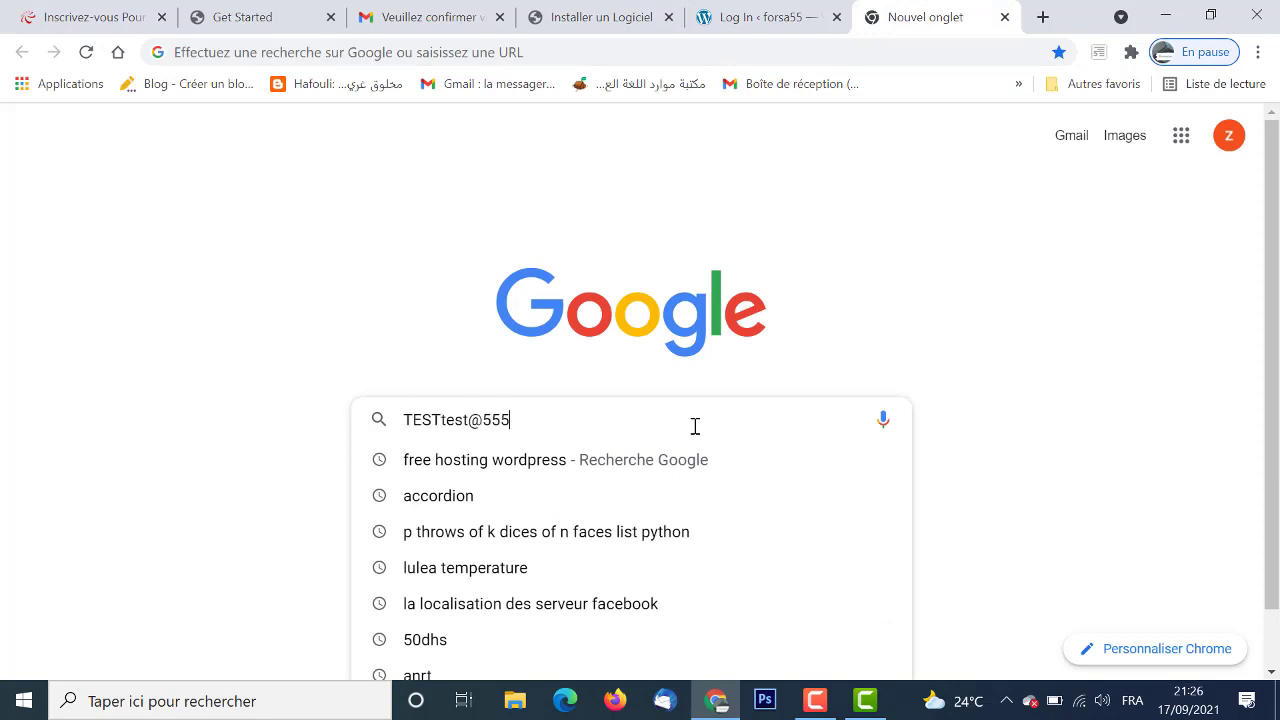
Step: Copy the admin password from the search box, paste it into the login form, tick Remember Me and log in
{"action": "triple_click", "coordinate": [521, 427]}
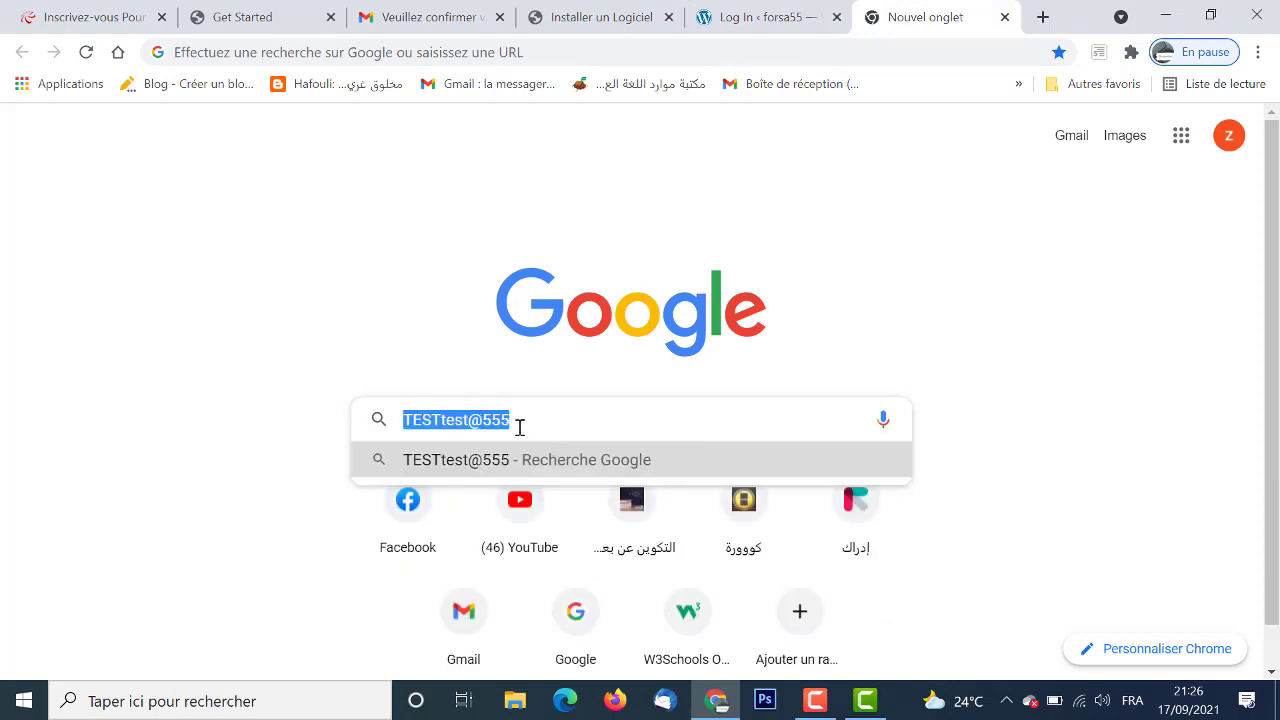
{"action": "right_click", "coordinate": [495, 427]}
{"action": "left_click", "coordinate": [575, 186]}
{"action": "left_click", "coordinate": [766, 15]}
{"action": "right_click", "coordinate": [584, 459]}
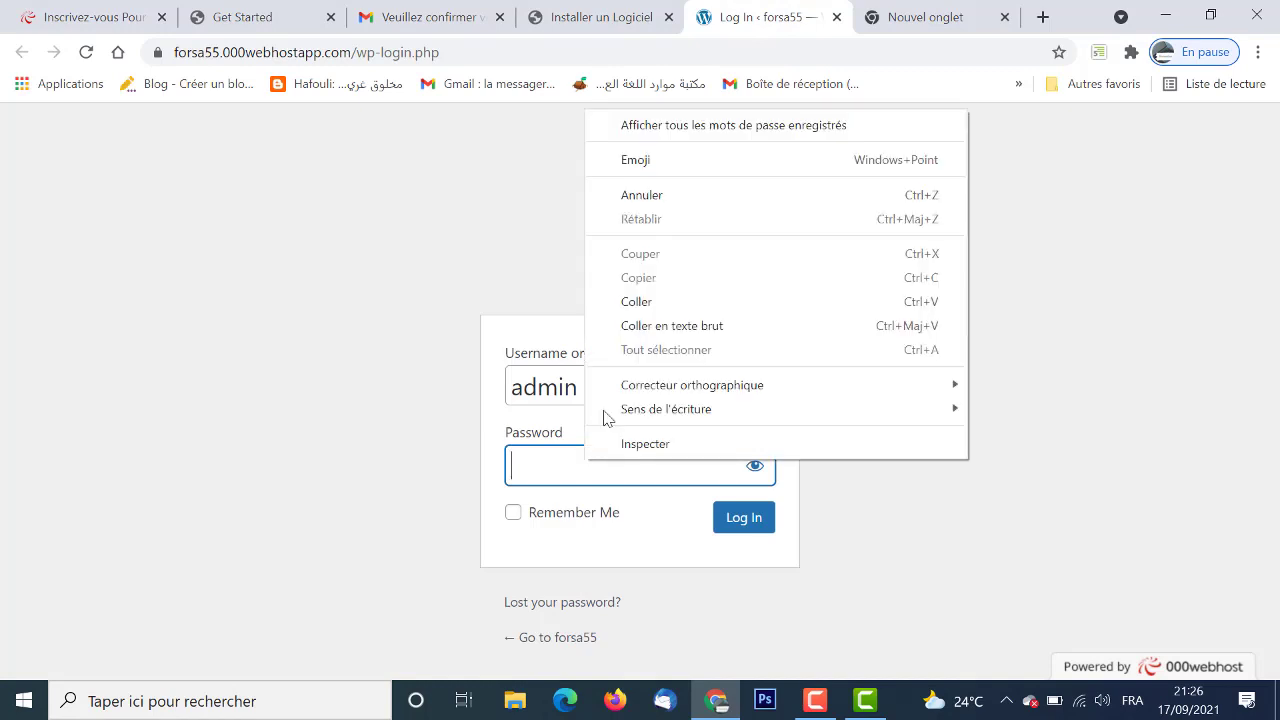
{"action": "left_click", "coordinate": [640, 302]}
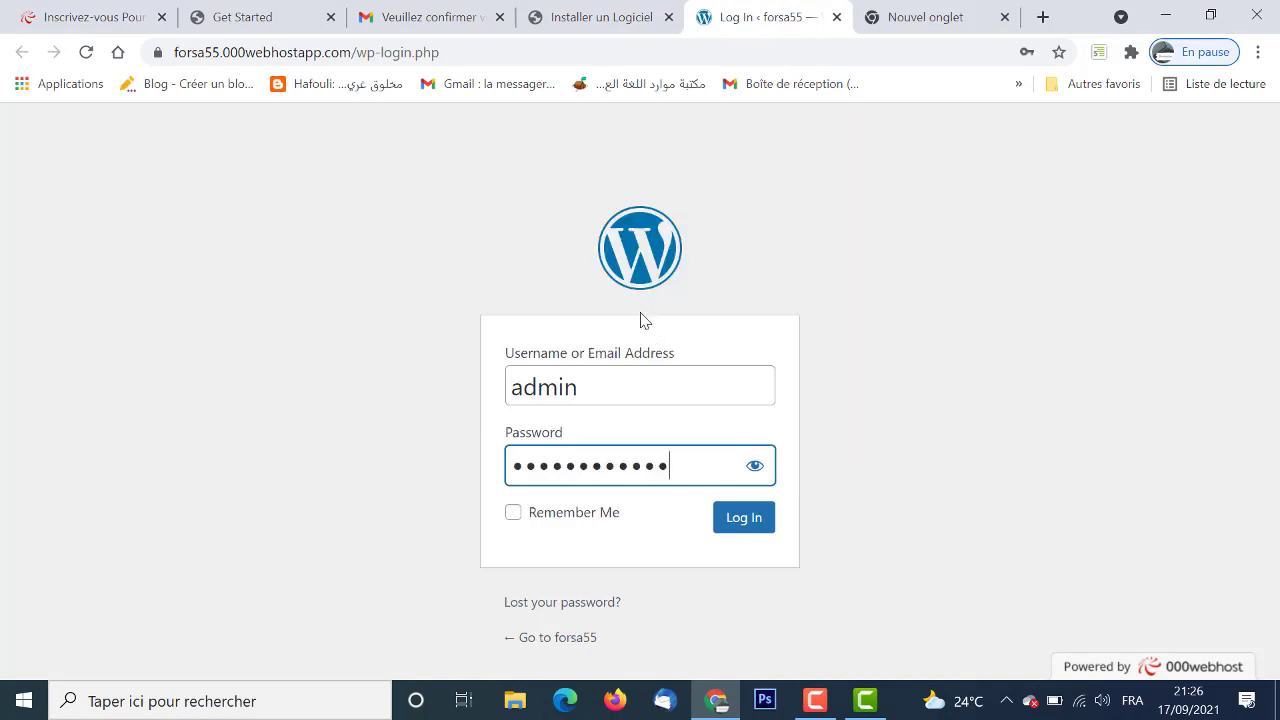
{"action": "left_click", "coordinate": [525, 515]}
{"action": "left_click", "coordinate": [746, 523]}
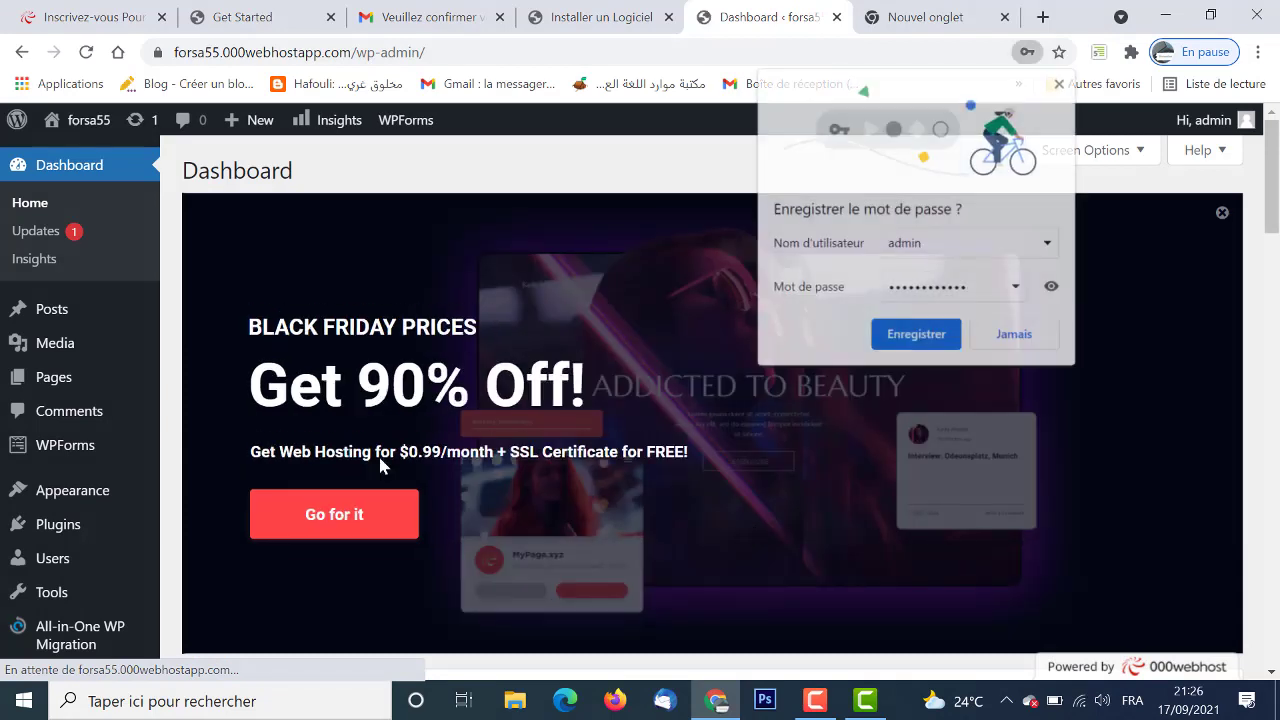
Step: Let the browser save the login and open the admin user's profile from the Users list
{"action": "mouse_move", "coordinate": [110, 446]}
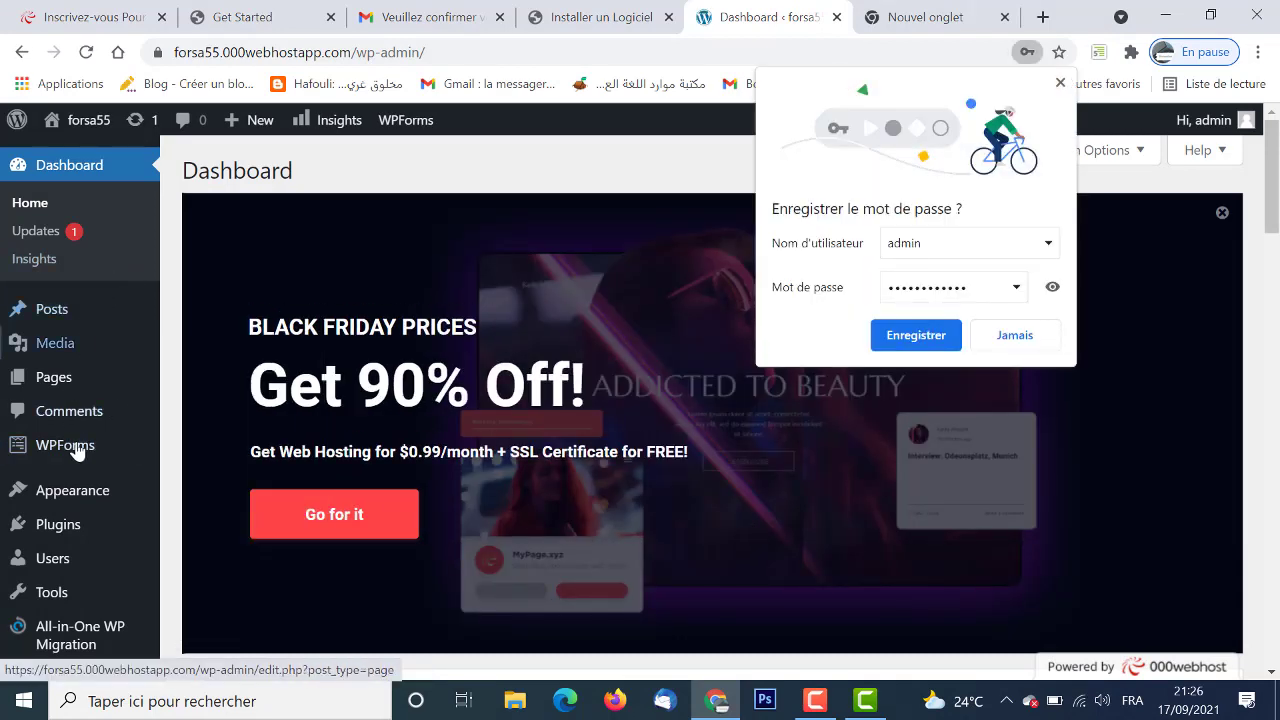
{"action": "mouse_move", "coordinate": [71, 556]}
{"action": "left_click", "coordinate": [191, 562]}
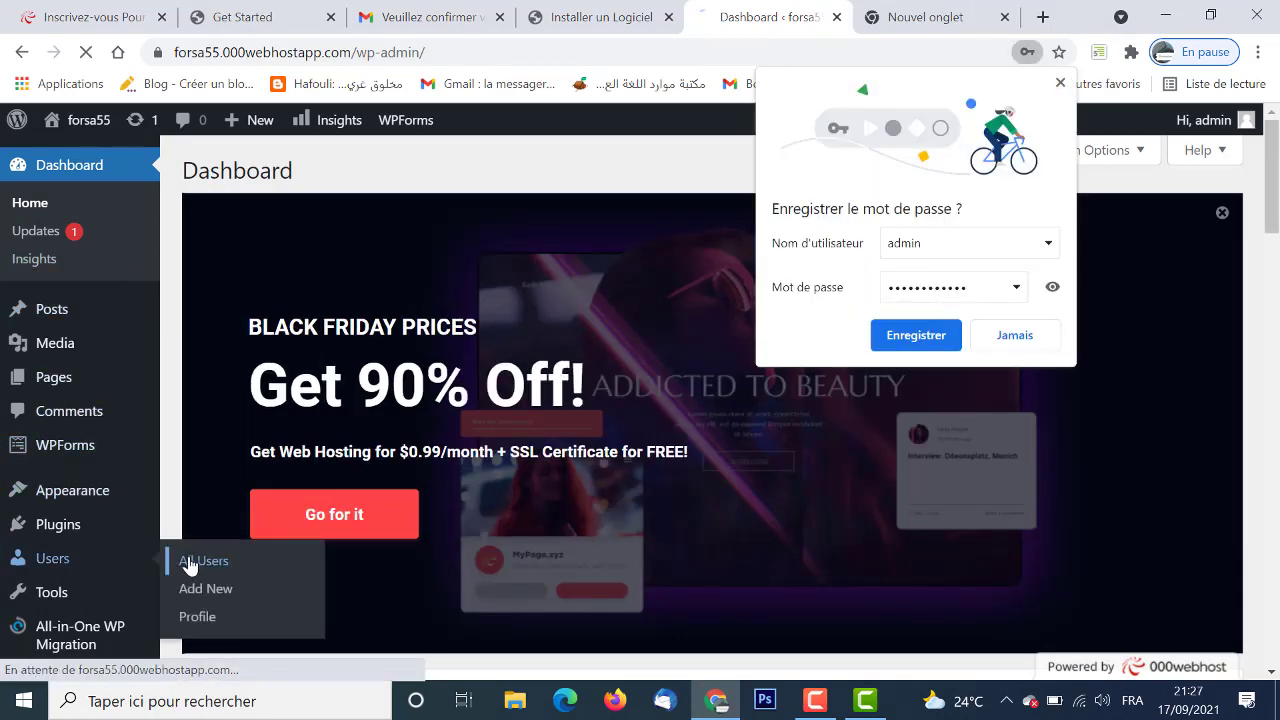
{"action": "left_click", "coordinate": [916, 337]}
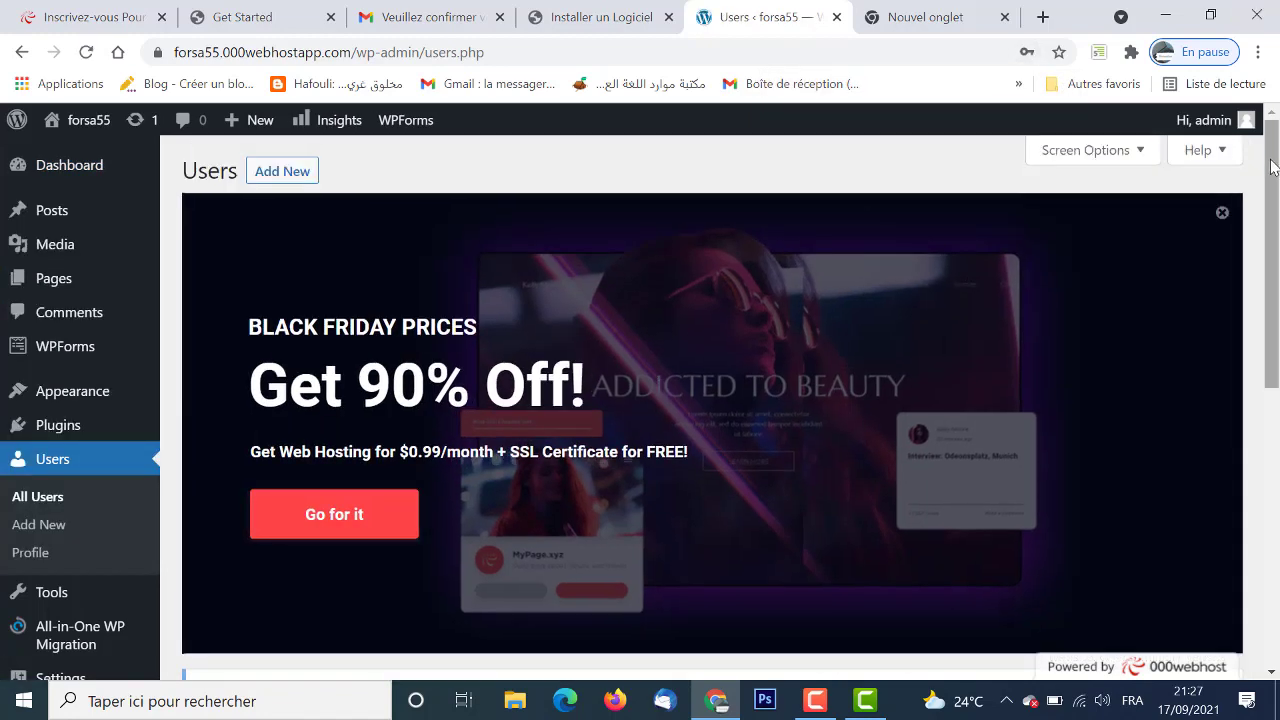
{"action": "scroll", "coordinate": [1230, 395], "scroll_direction": "down", "scroll_amount": 5}
{"action": "scroll", "coordinate": [1226, 397], "scroll_direction": "down", "scroll_amount": 2}
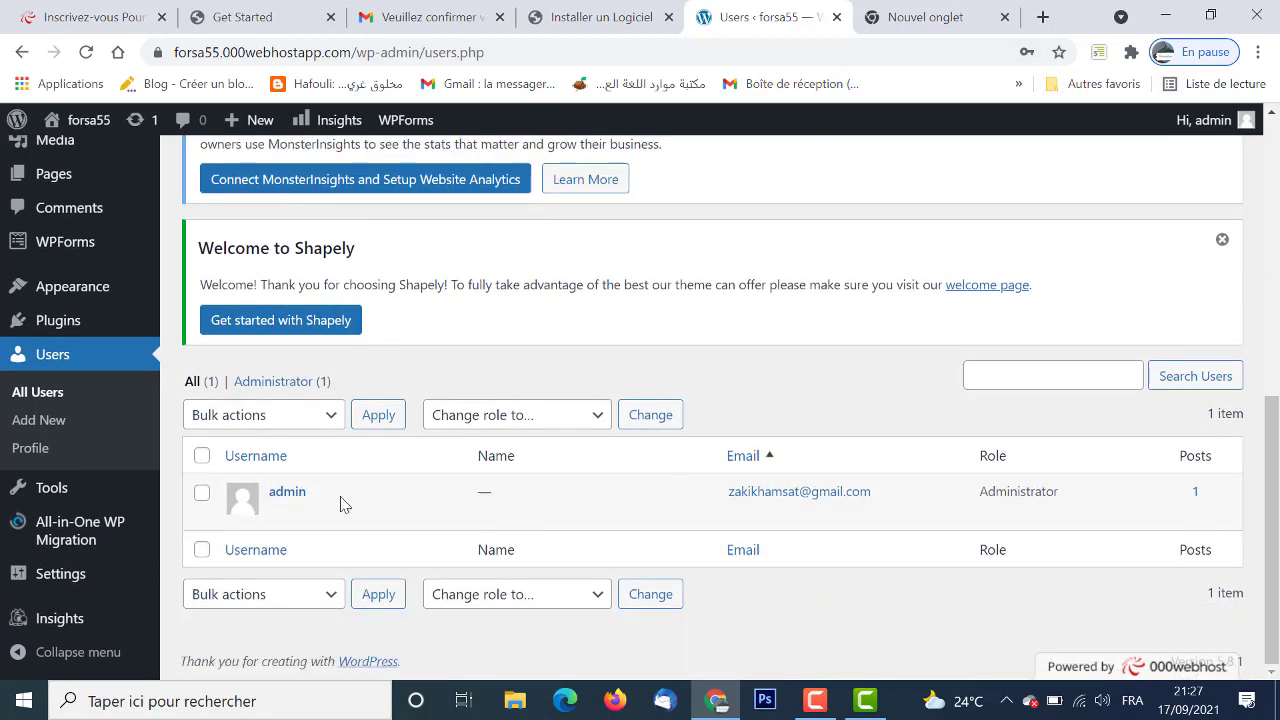
{"action": "left_click", "coordinate": [279, 512]}
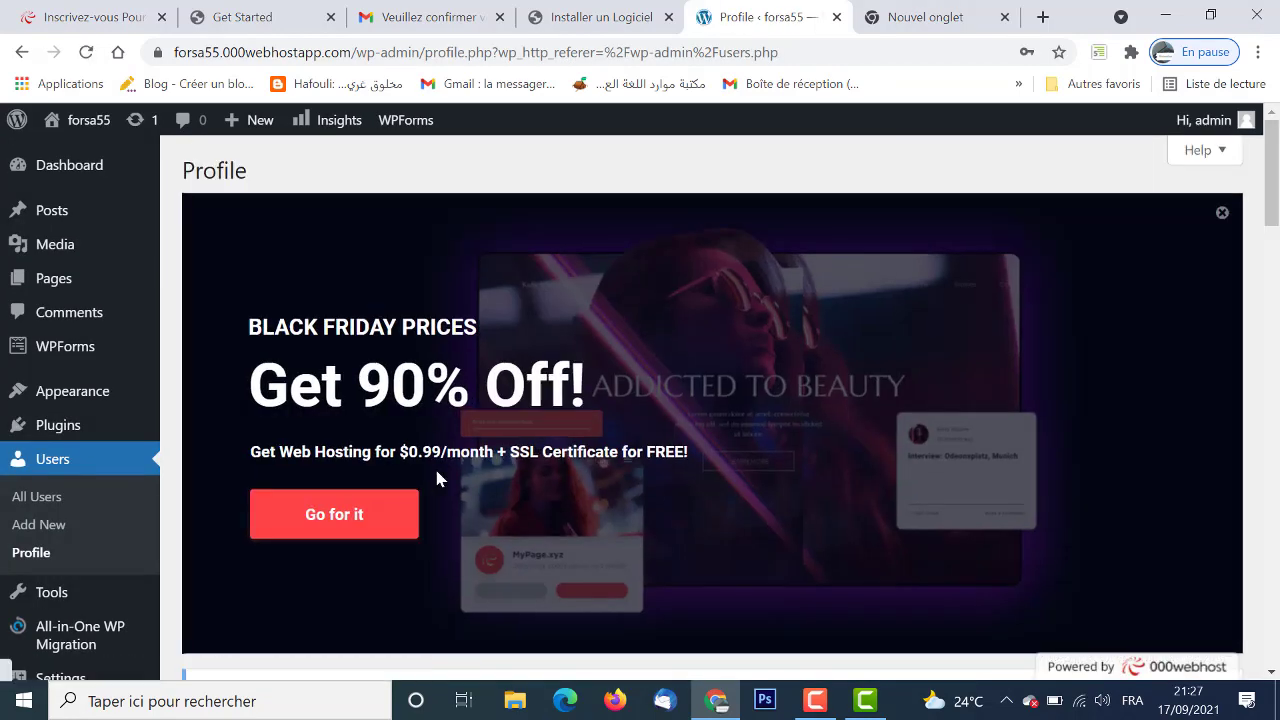
{"action": "left_click_drag", "start_coordinate": [1261, 310], "coordinate": [1212, 531]}
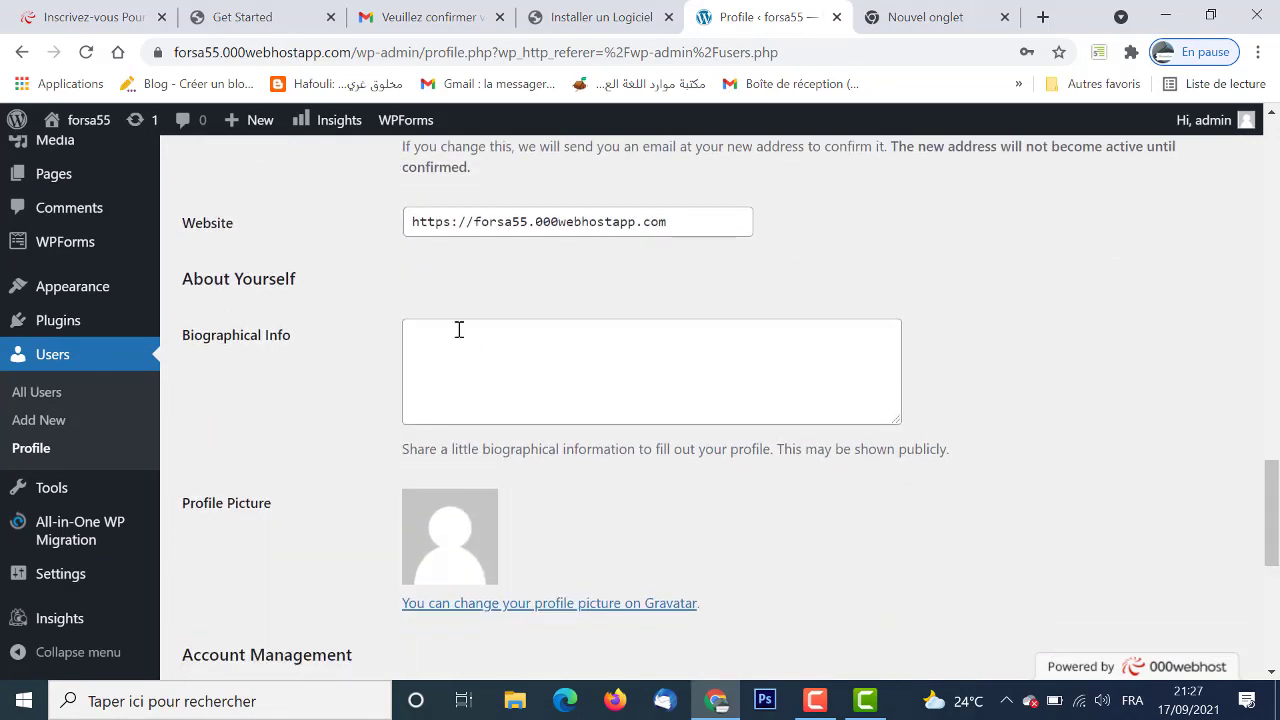
{"action": "triple_click", "coordinate": [531, 224]}
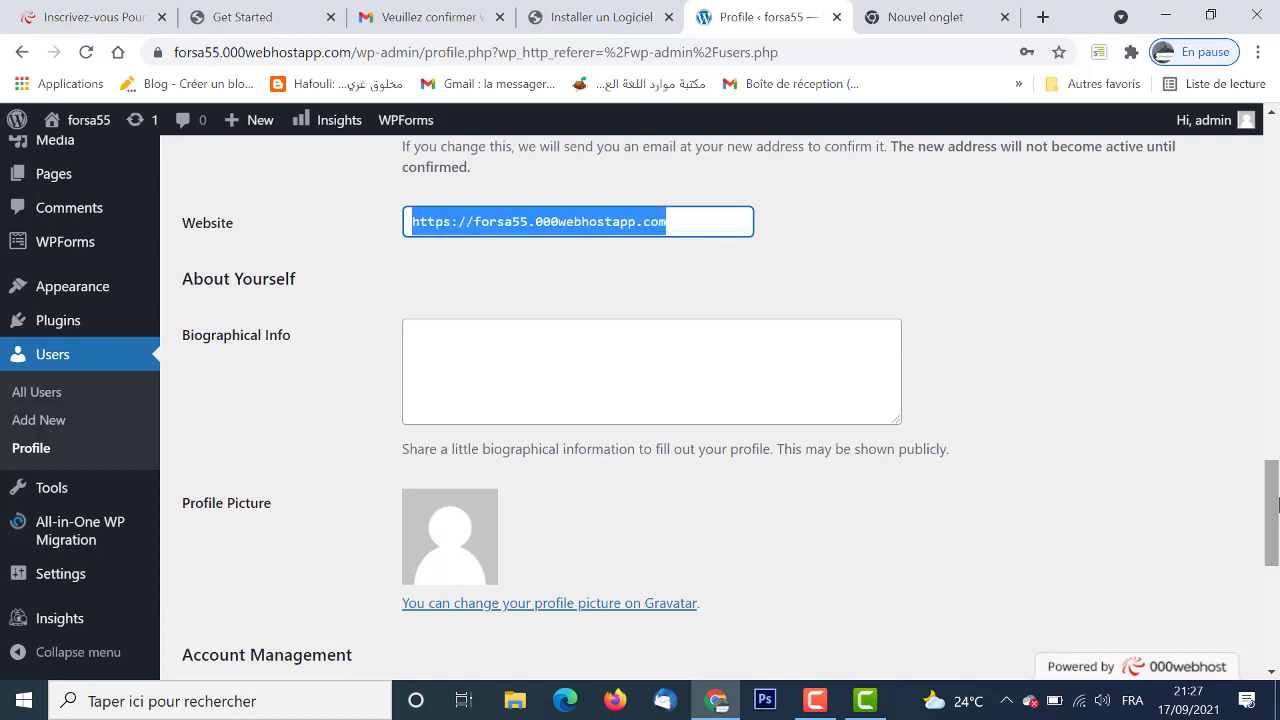
{"action": "left_click_drag", "start_coordinate": [1271, 513], "coordinate": [1271, 580]}
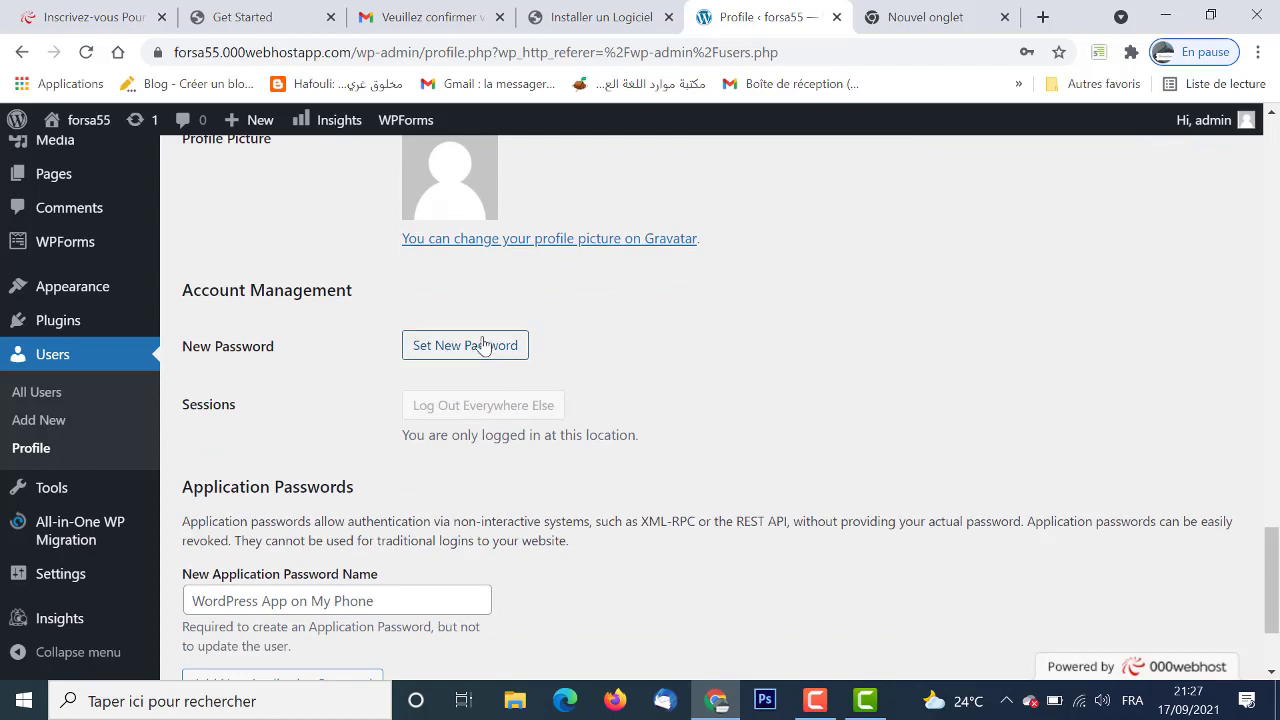
Step: Replace the generated password with a new masked password and click Update Profile
{"action": "left_click", "coordinate": [482, 344]}
{"action": "double_click", "coordinate": [514, 388]}
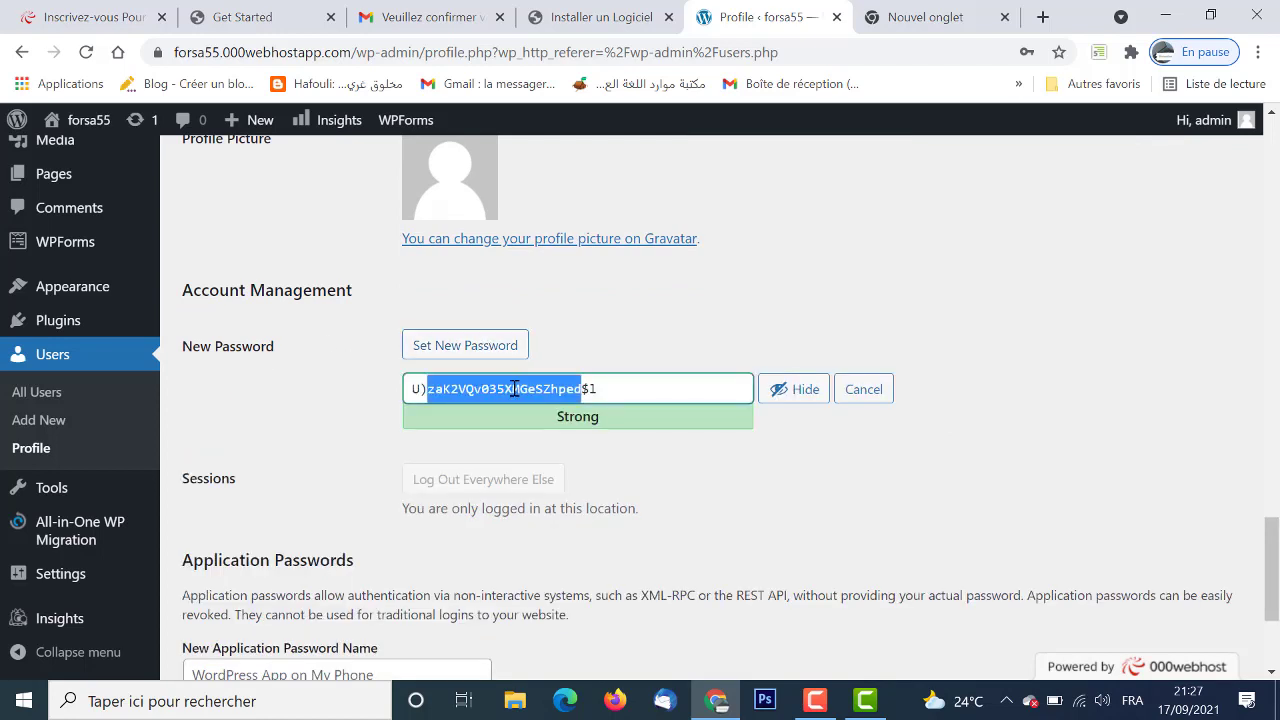
{"action": "left_click", "coordinate": [780, 393]}
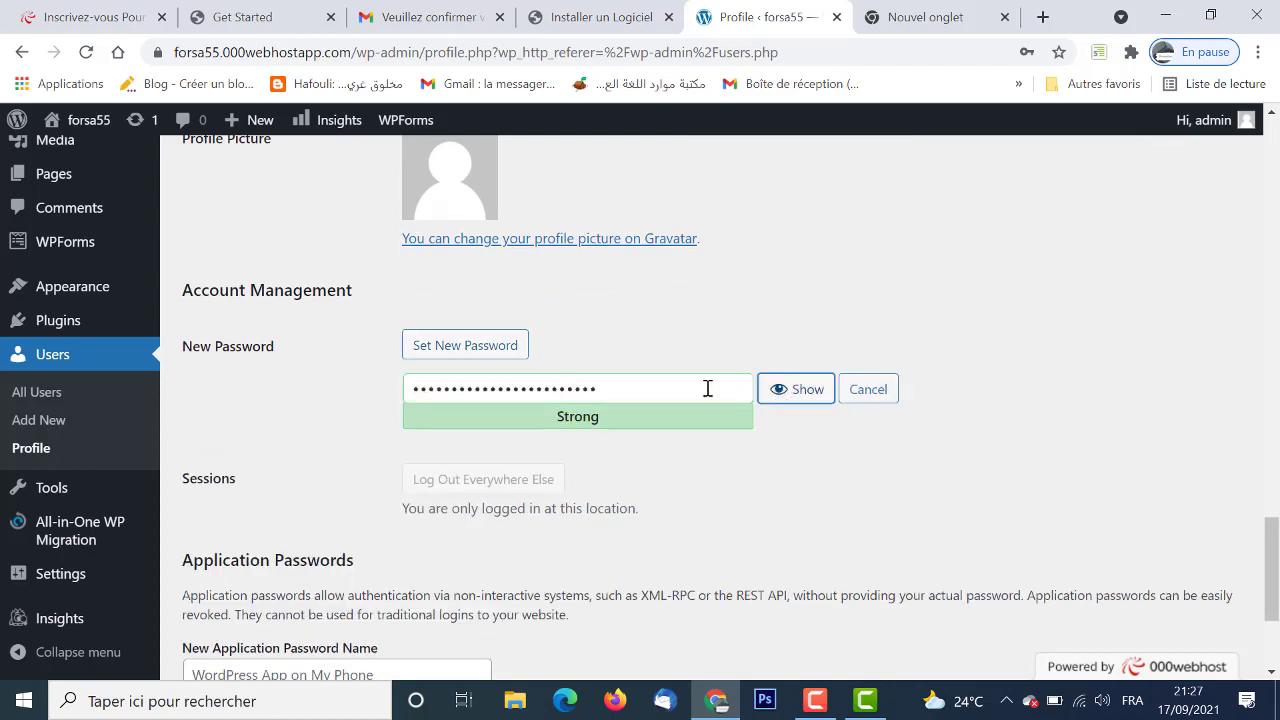
{"action": "double_click", "coordinate": [601, 388]}
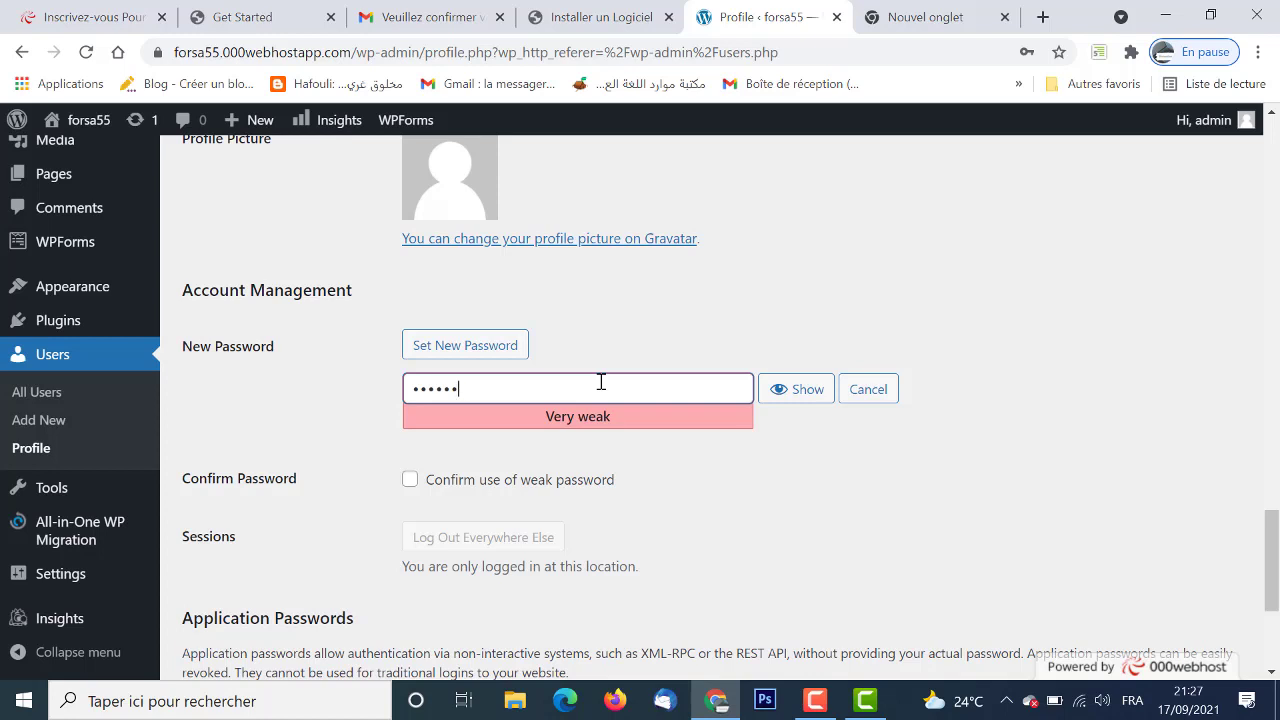
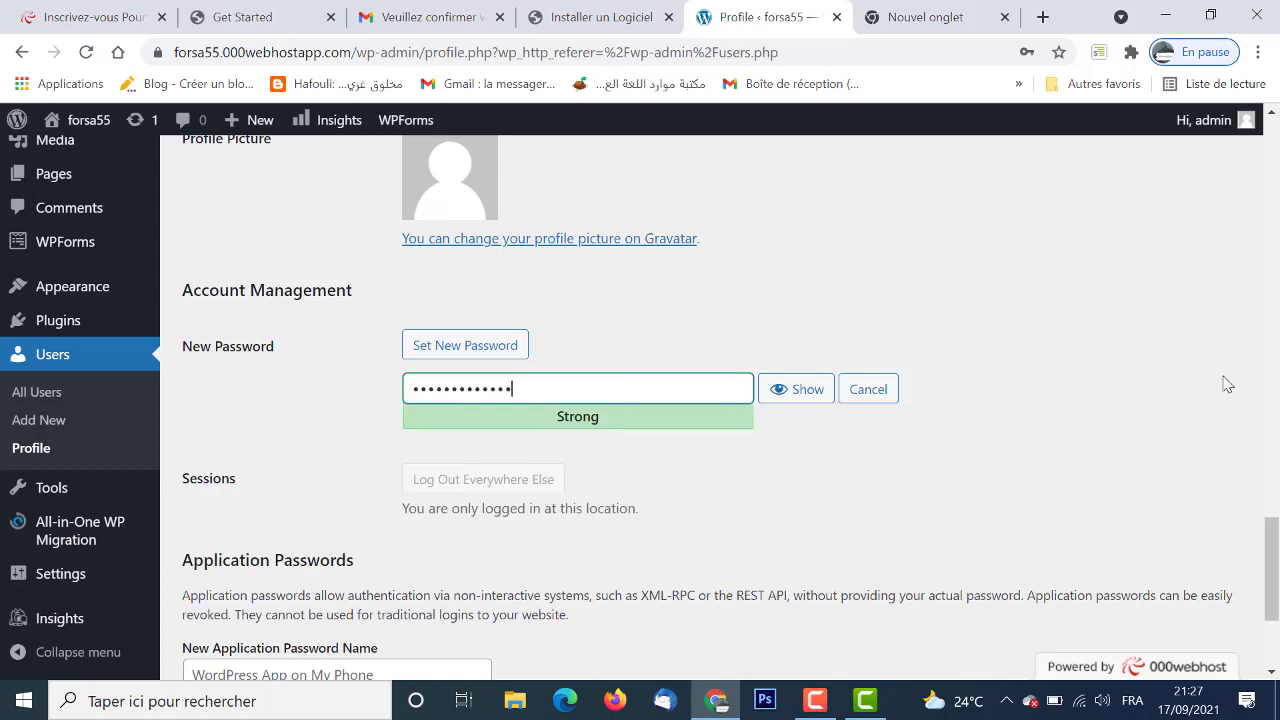
{"action": "double_click", "coordinate": [574, 389]}
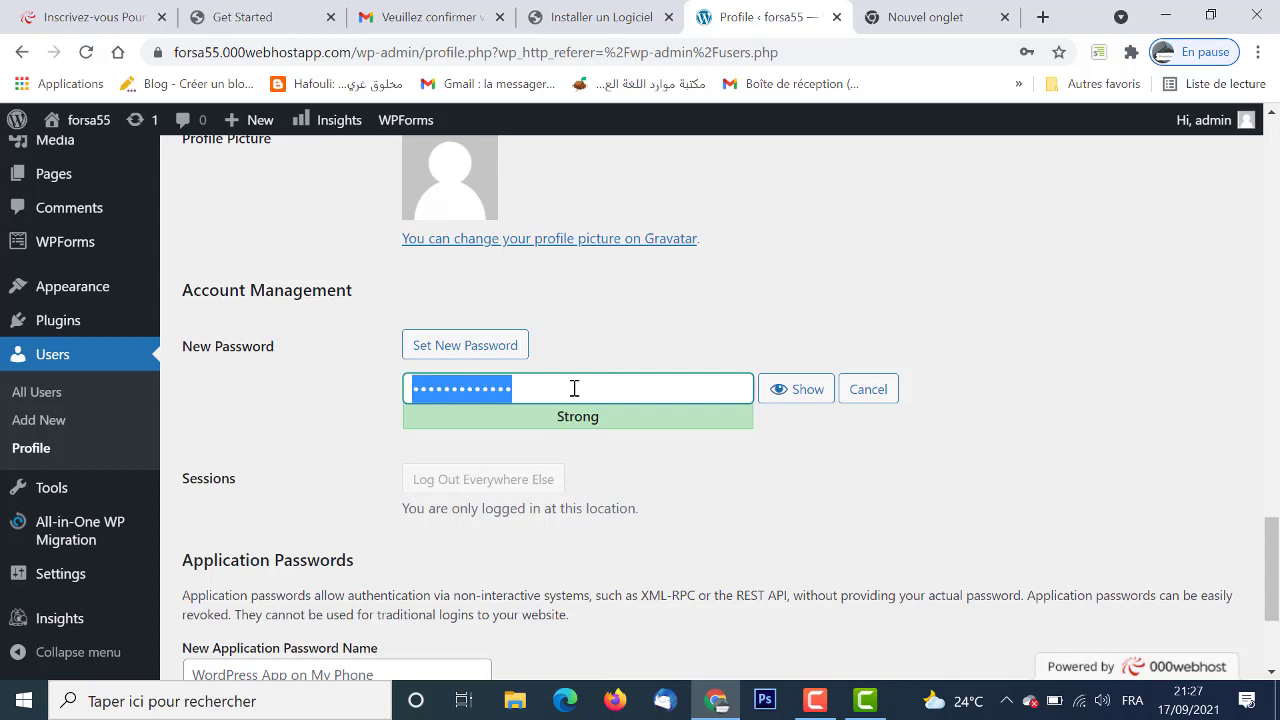
{"action": "type", "text": "a"}
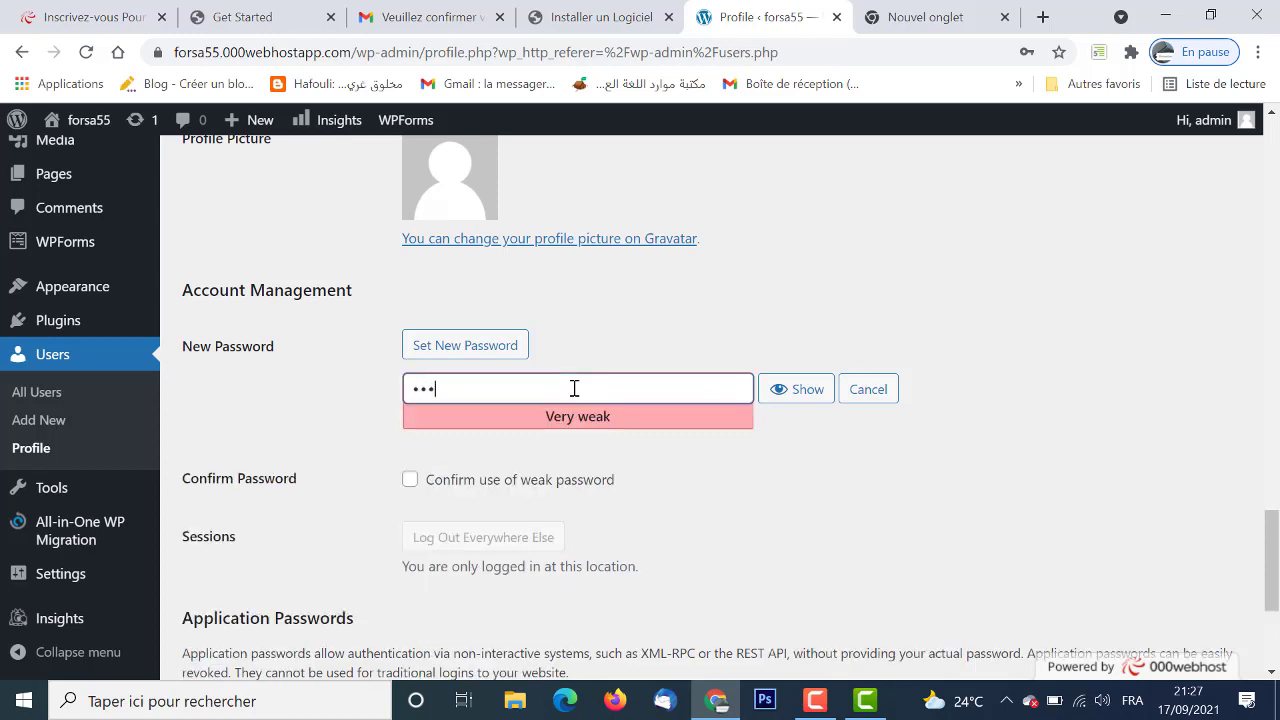
{"action": "type", "text": "a"}
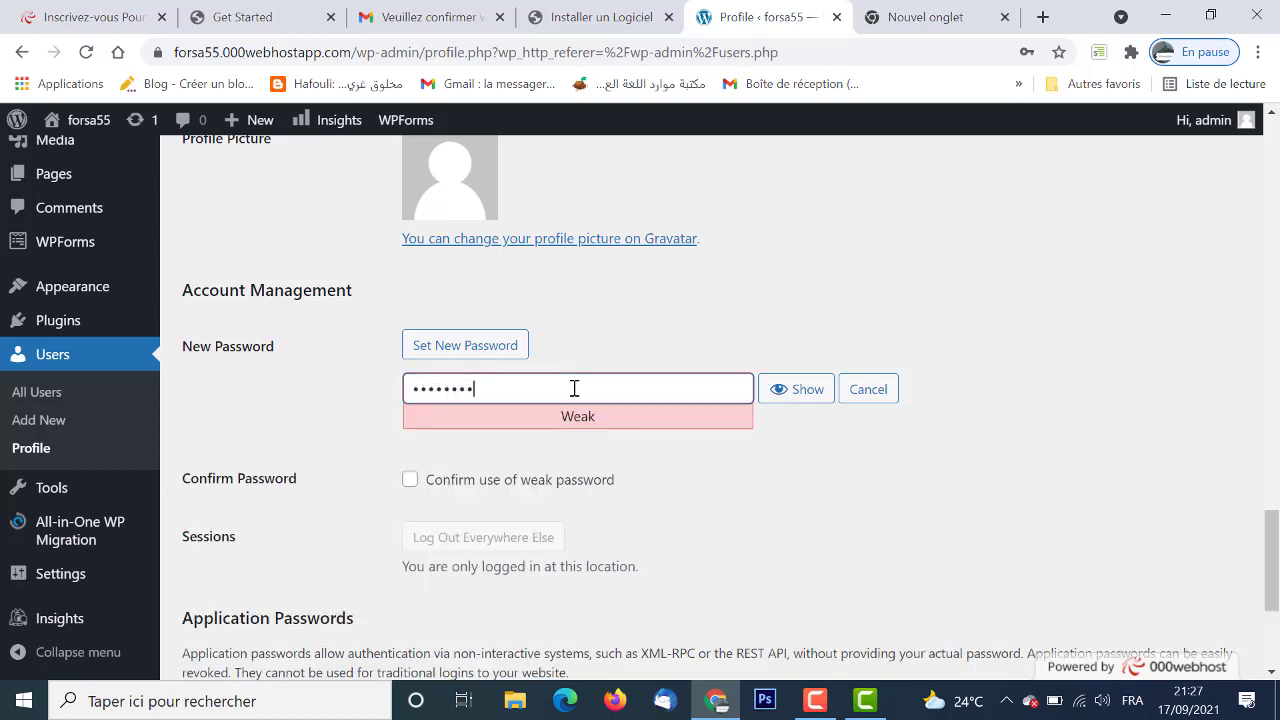
{"action": "type", "text": "a"}
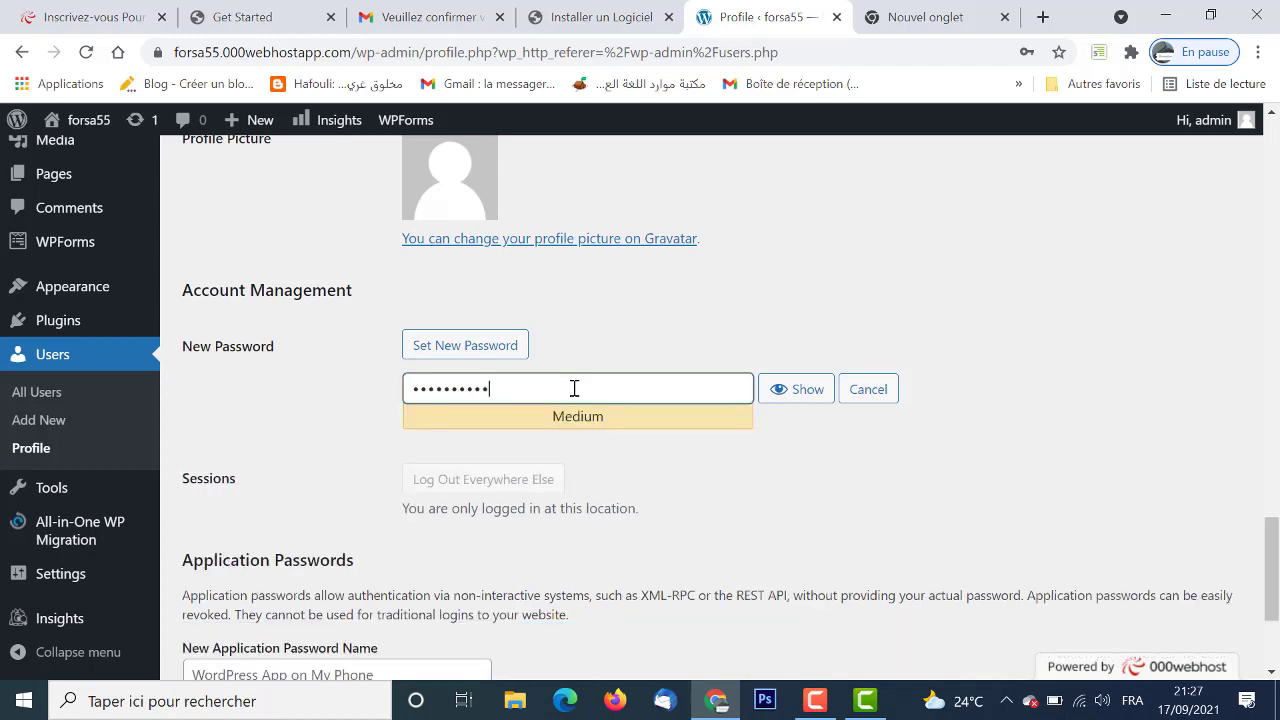
{"action": "type", "text": "aa"}
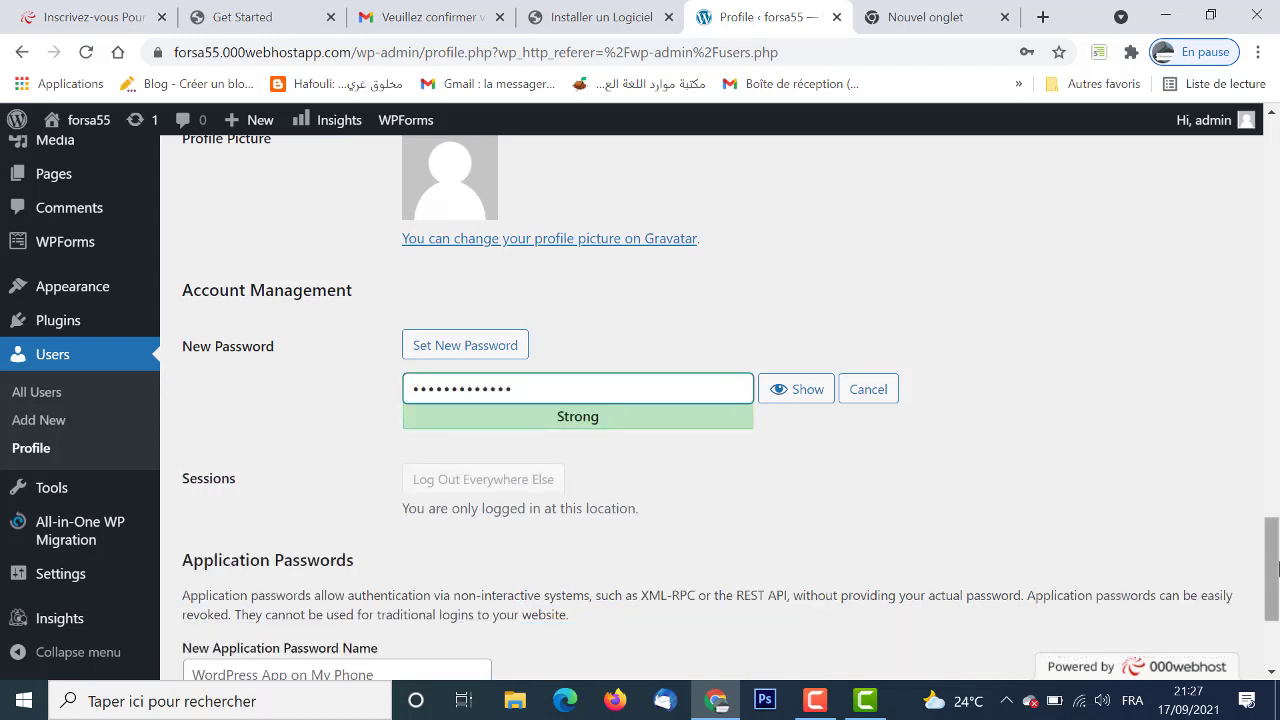
{"action": "scroll", "coordinate": [1277, 568], "scroll_direction": "down", "scroll_amount": 2}
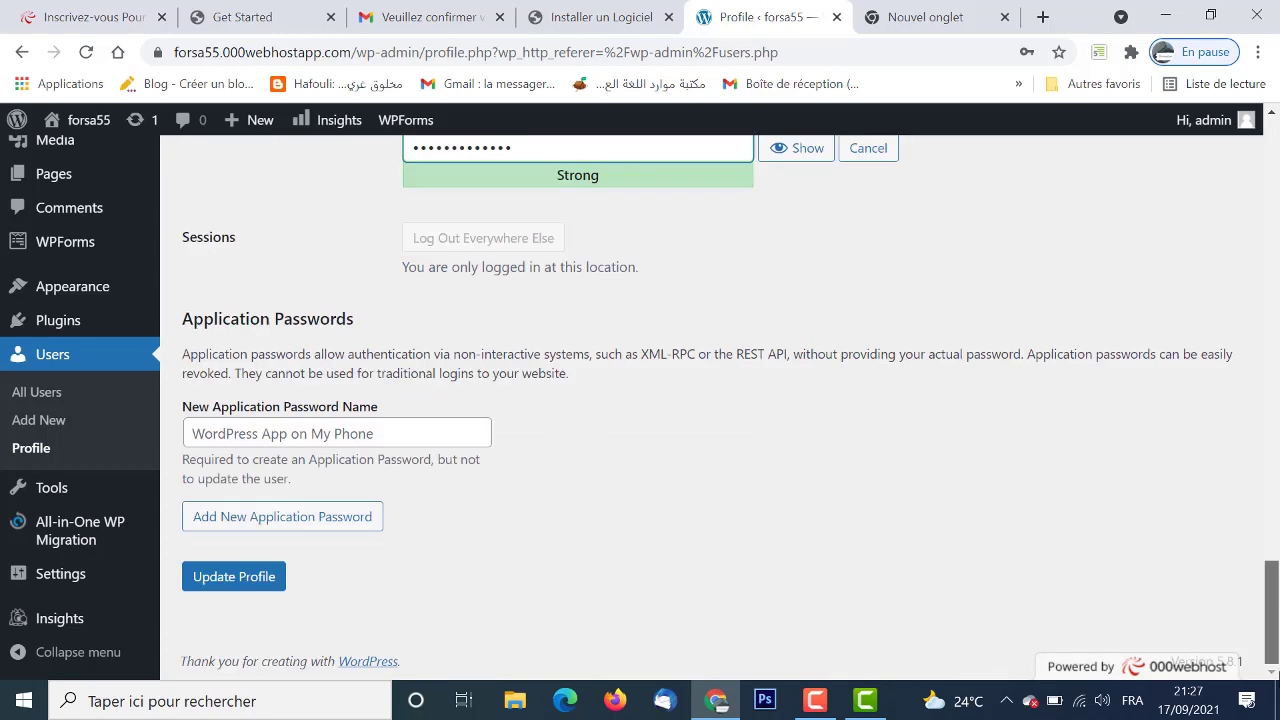
{"action": "left_click", "coordinate": [231, 580]}
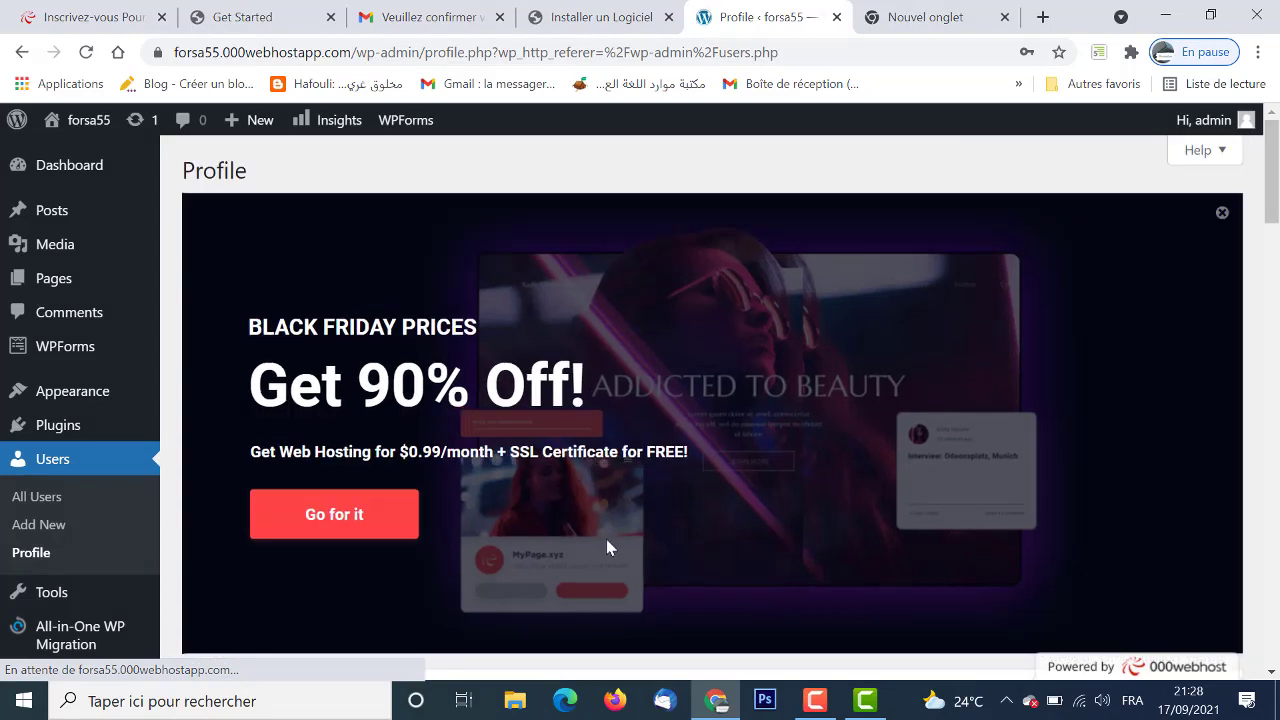
Step: Open the live forsa55 blog in a new tab, view it, then return to the Dashboard there
{"action": "mouse_move", "coordinate": [82, 122]}
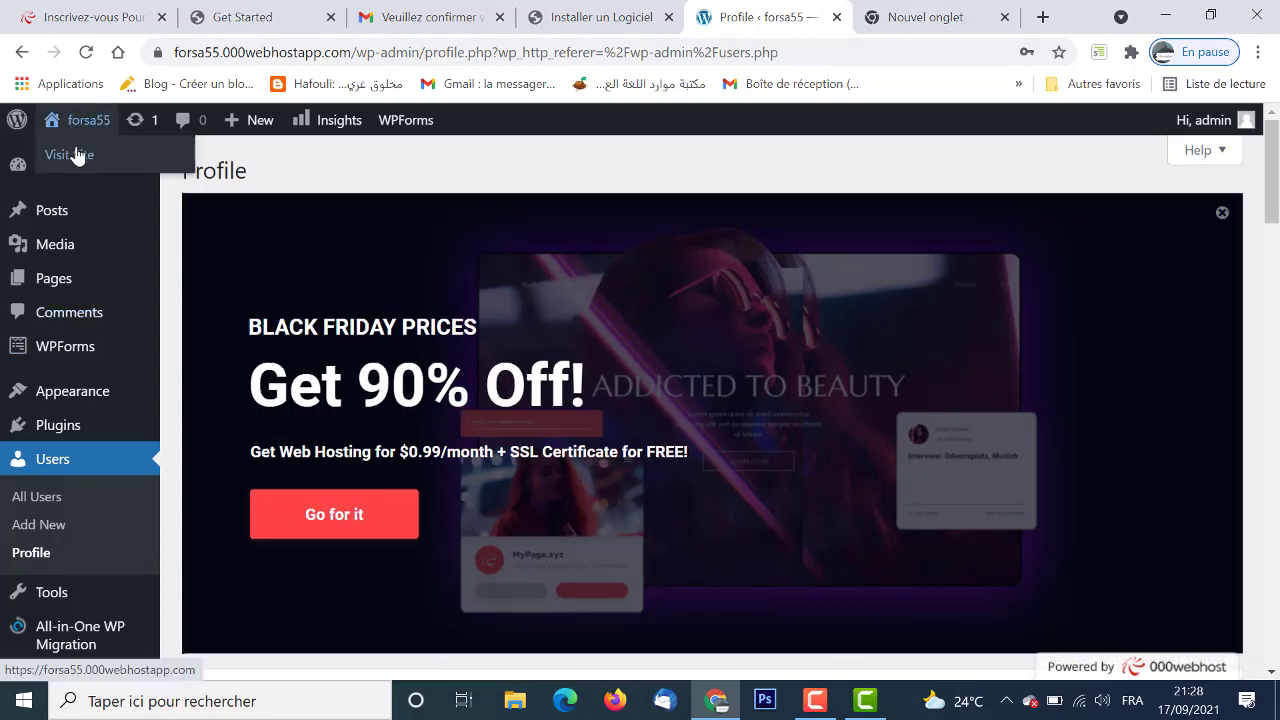
{"action": "right_click", "coordinate": [75, 157]}
{"action": "left_click", "coordinate": [120, 165]}
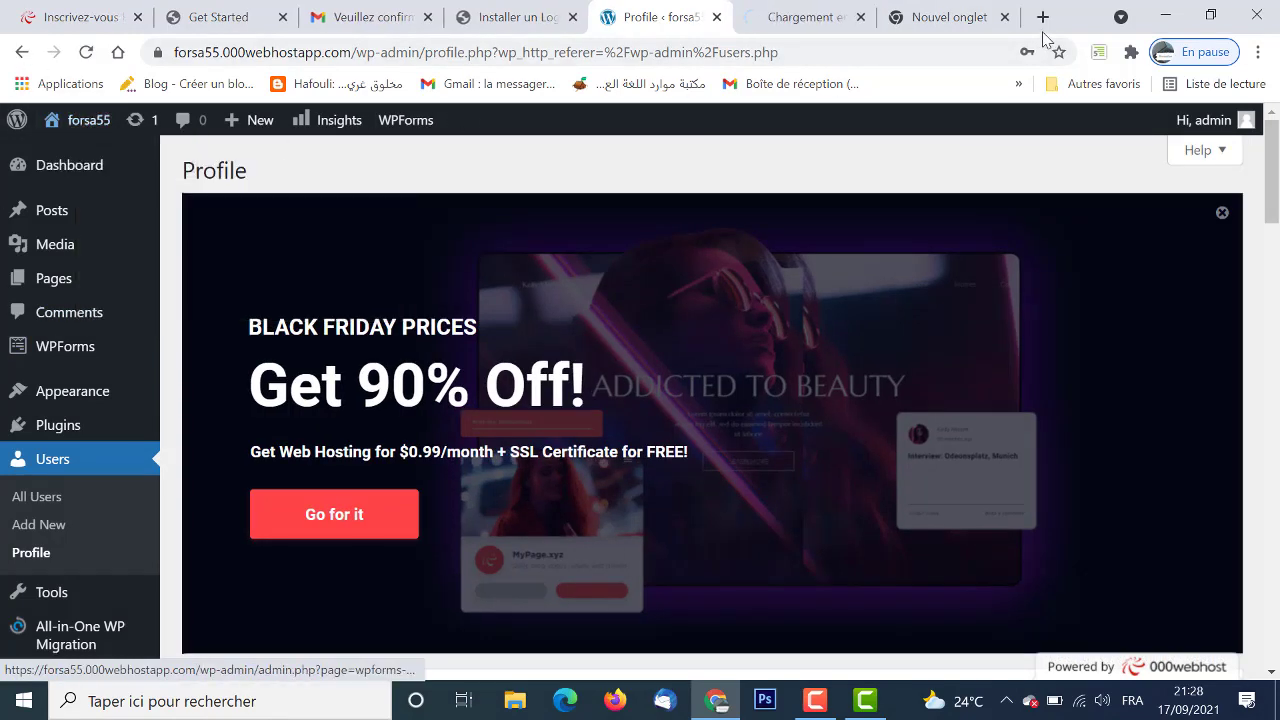
{"action": "left_click", "coordinate": [787, 21]}
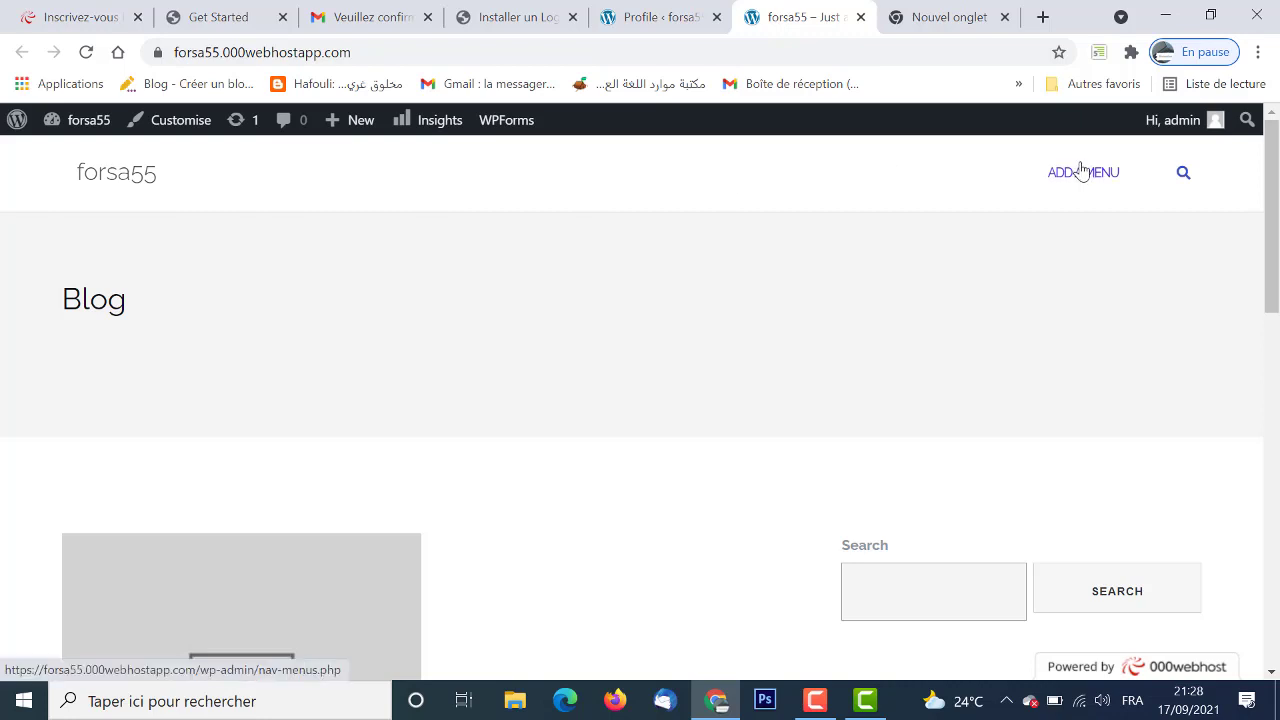
{"action": "mouse_move", "coordinate": [1272, 200]}
{"action": "left_mouse_down"}
{"action": "mouse_move", "coordinate": [1272, 265]}
{"action": "mouse_move", "coordinate": [1272, 215]}
{"action": "left_mouse_up"}
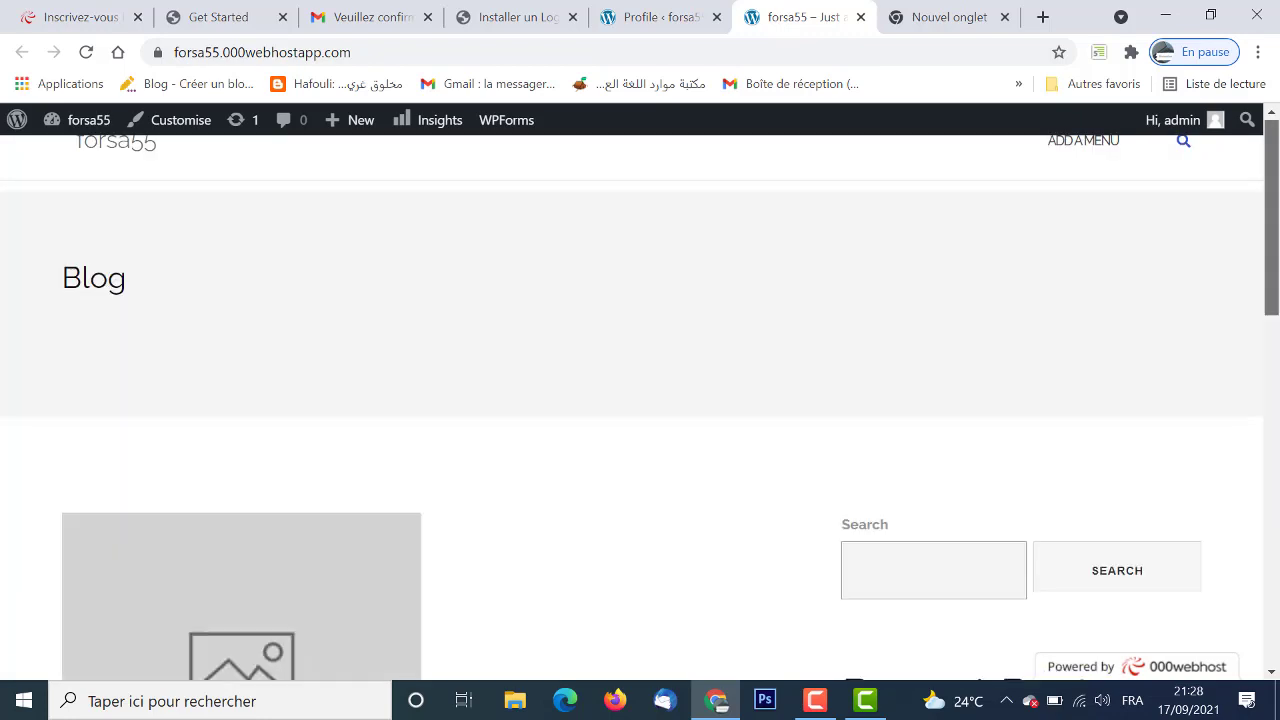
{"action": "left_click", "coordinate": [75, 133]}
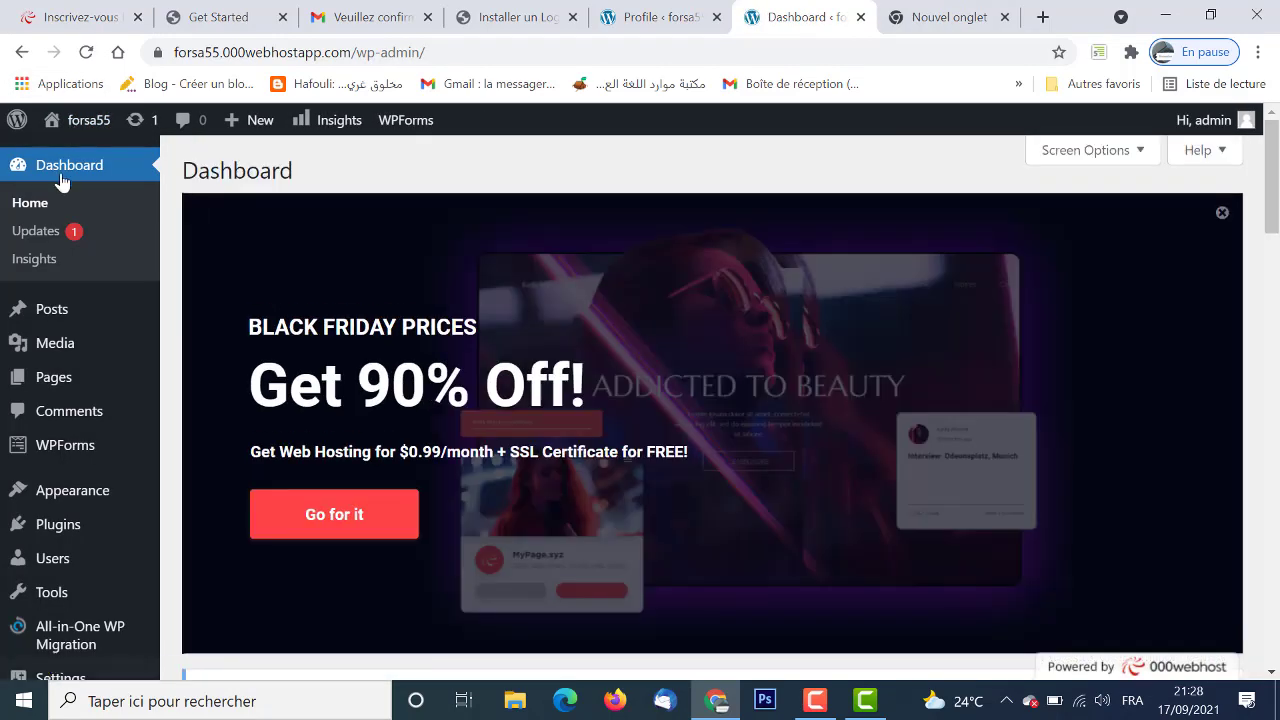
{"action": "mouse_move", "coordinate": [62, 314]}
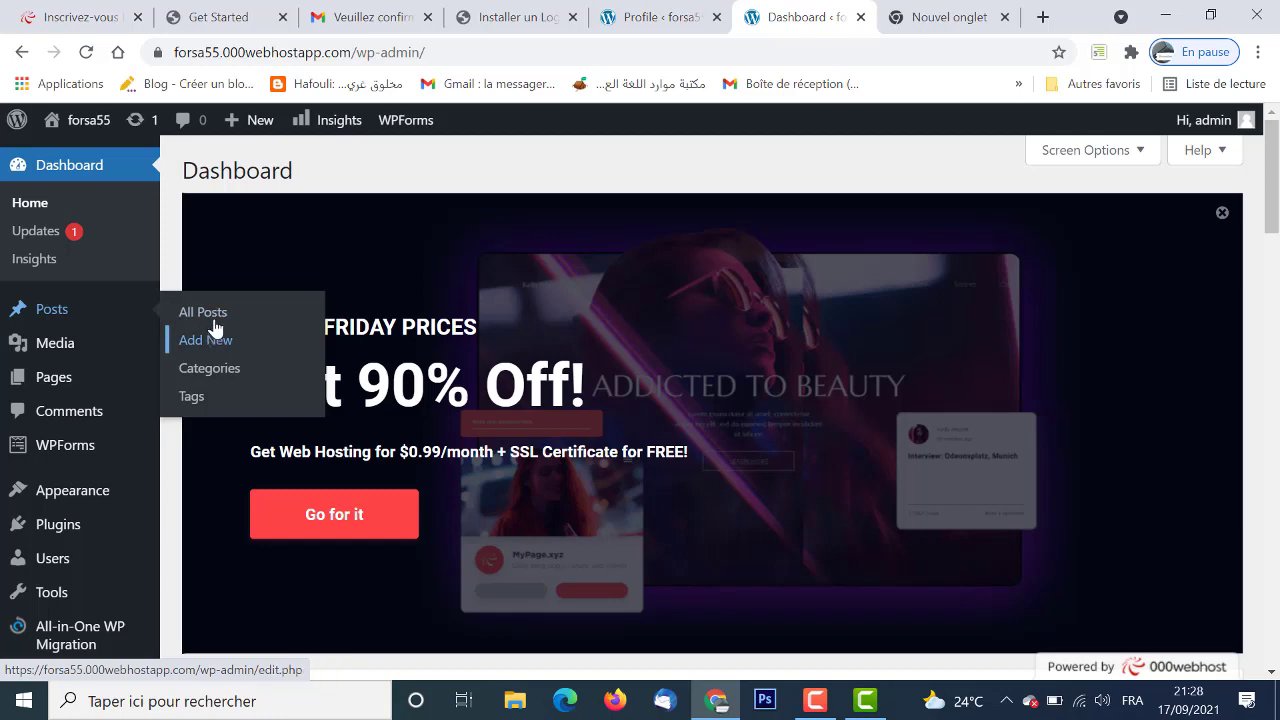
Step: Add post categories categorie 1 and technologie on the Categories page
{"action": "left_click", "coordinate": [212, 379]}
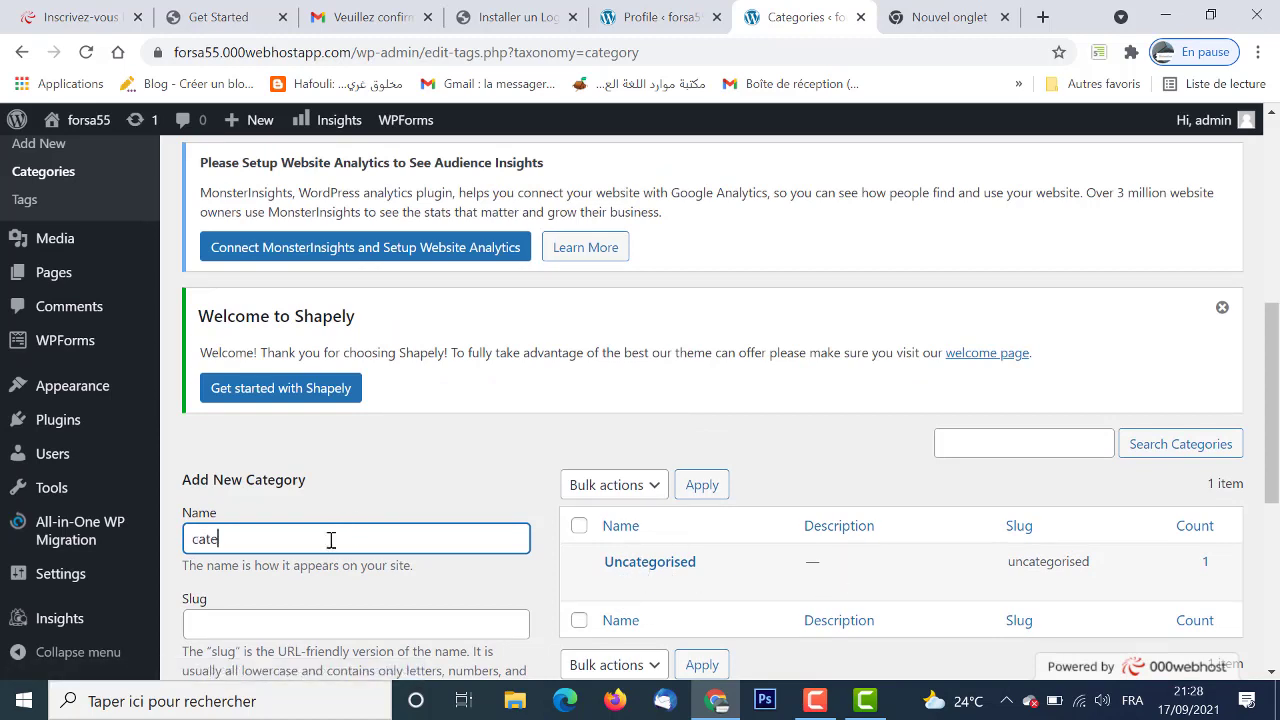
{"action": "type", "text": "e 1"}
{"action": "left_click_drag", "start_coordinate": [1270, 433], "coordinate": [1255, 593]}
{"action": "left_click", "coordinate": [288, 594]}
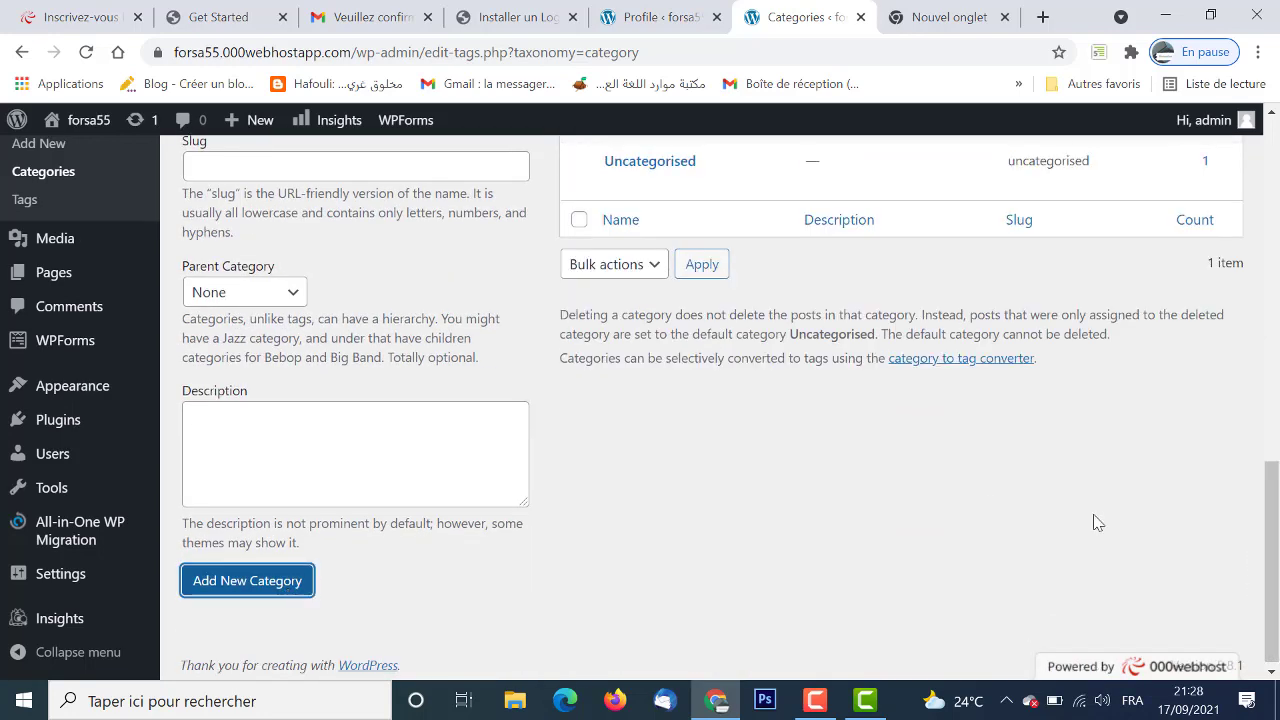
{"action": "left_click_drag", "start_coordinate": [1270, 534], "coordinate": [1266, 406]}
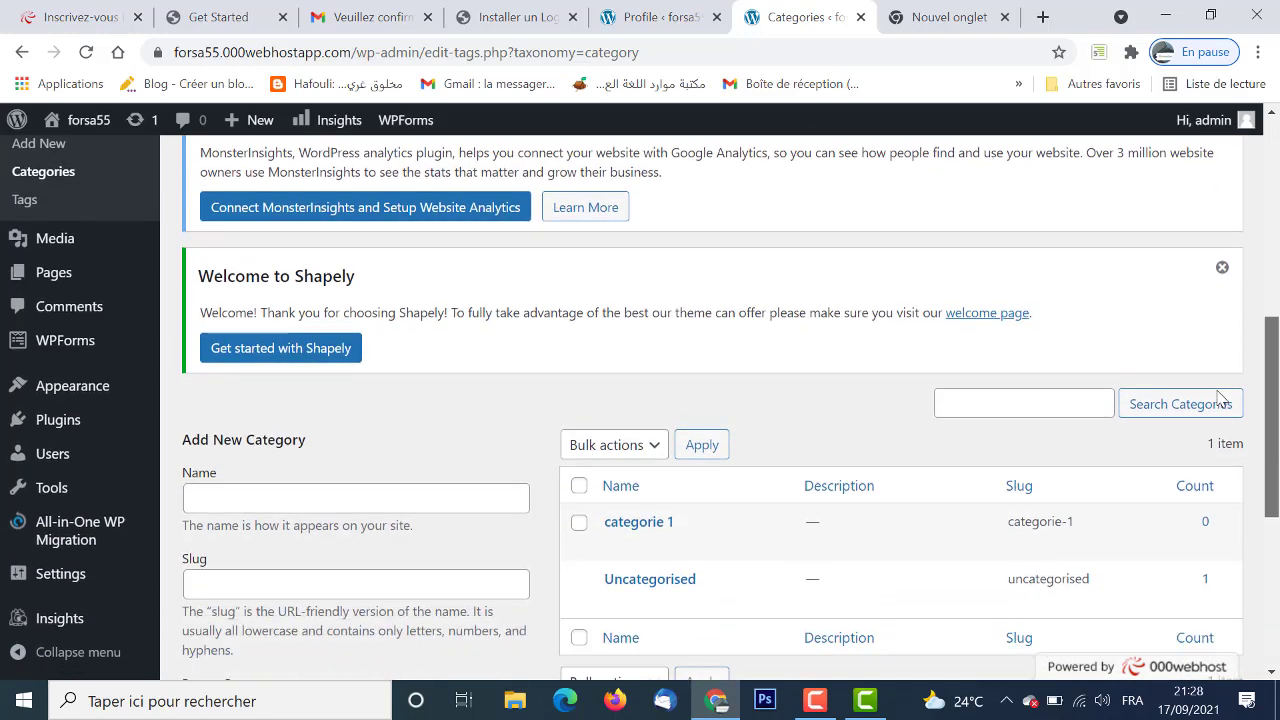
{"action": "left_click", "coordinate": [331, 480]}
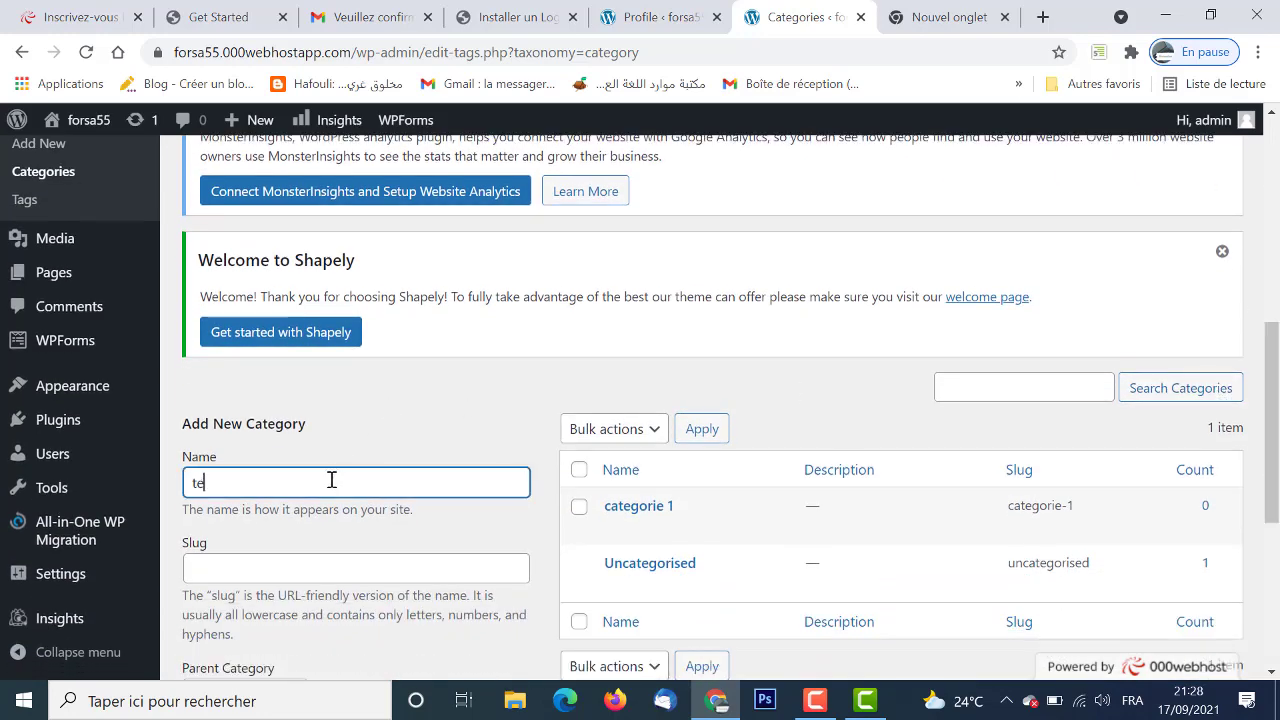
{"action": "type", "text": "technologie"}
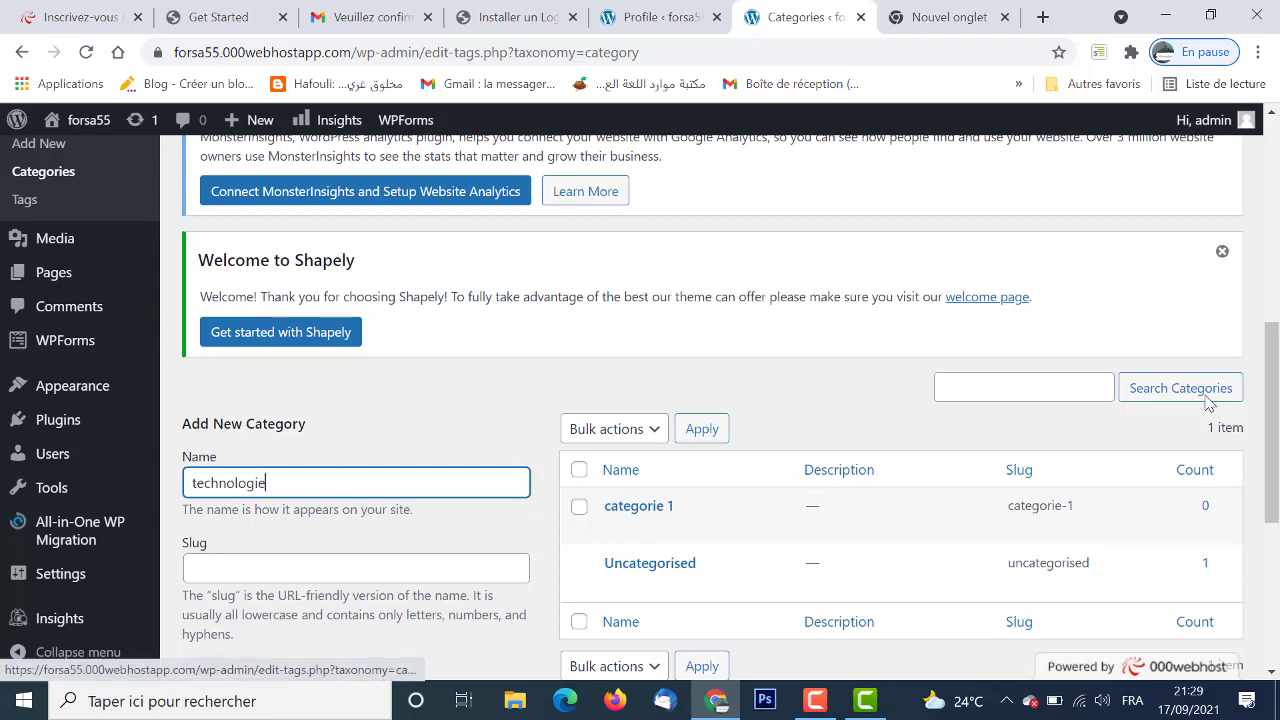
{"action": "left_click_drag", "start_coordinate": [1276, 342], "coordinate": [1274, 482]}
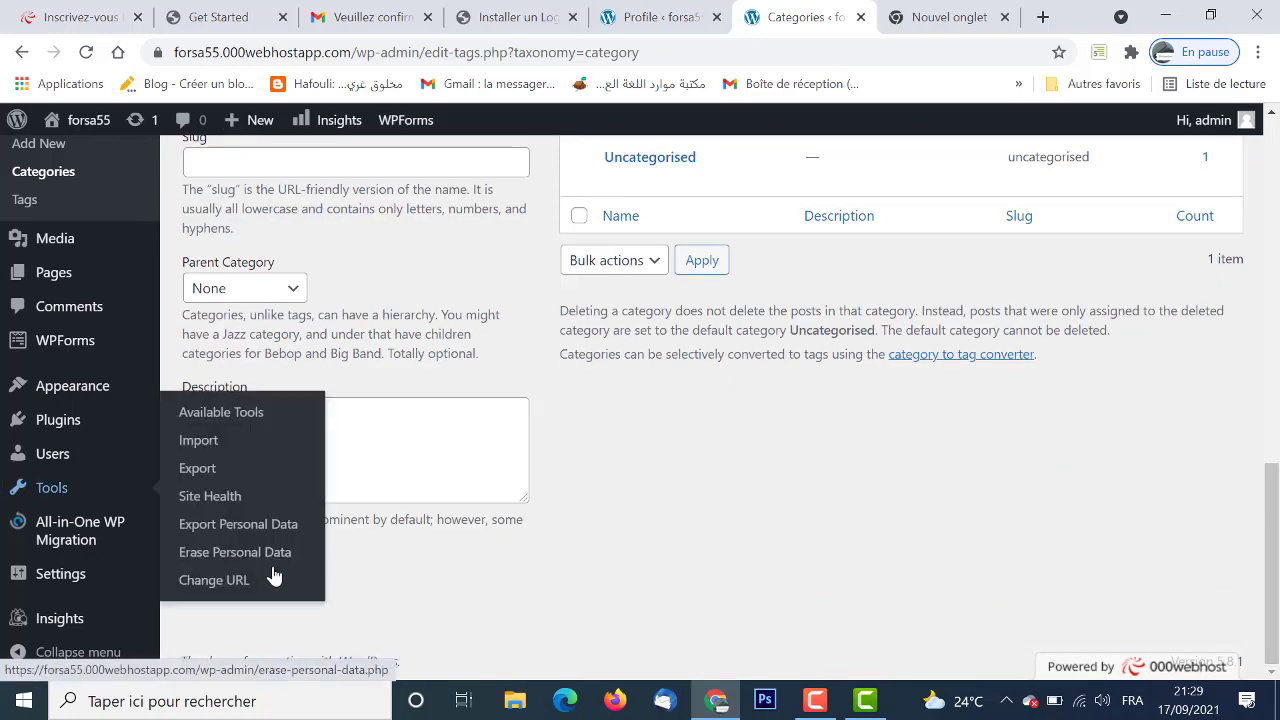
{"action": "left_click", "coordinate": [274, 582]}
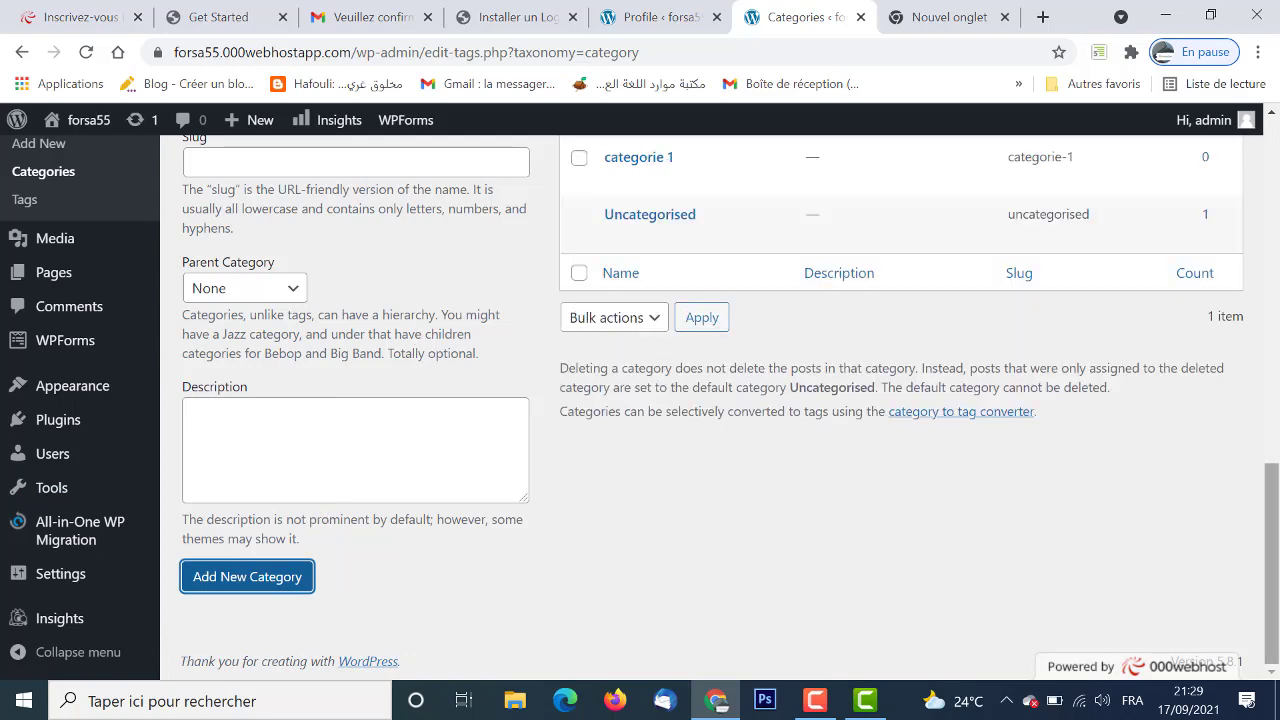
{"action": "scroll", "coordinate": [465, 487], "scroll_direction": "up", "scroll_amount": 3}
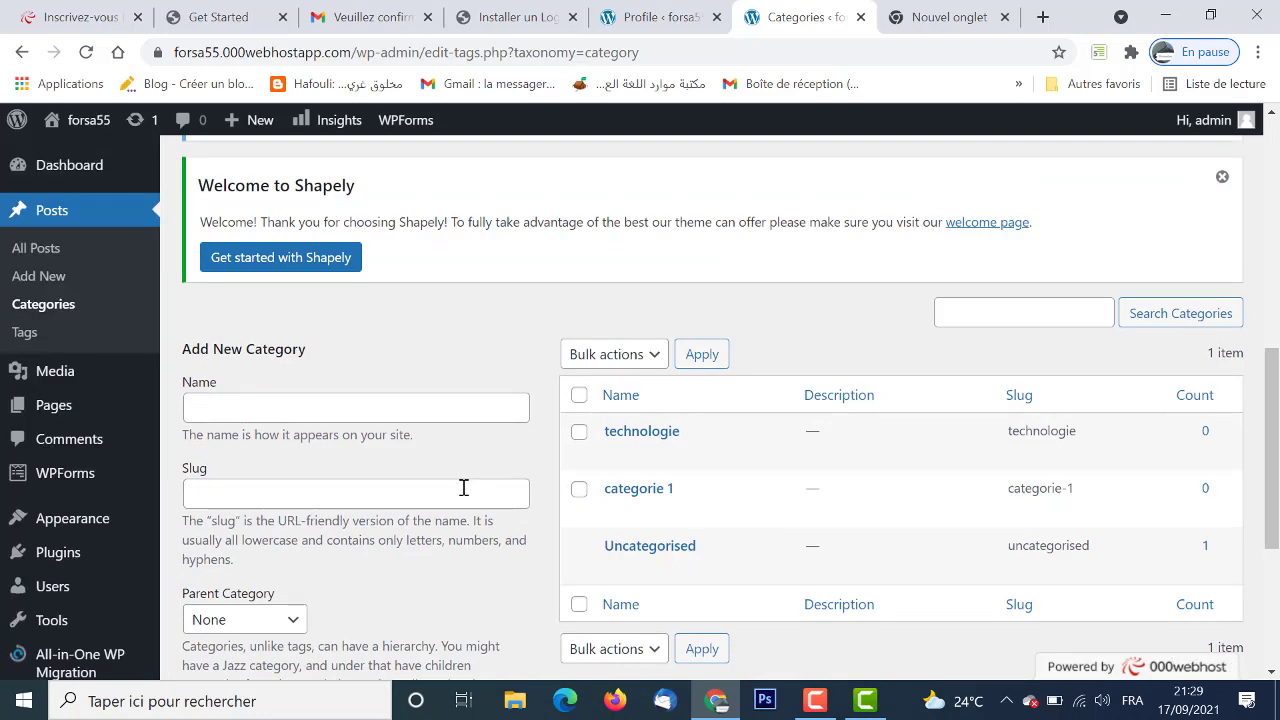
{"action": "left_click", "coordinate": [397, 412]}
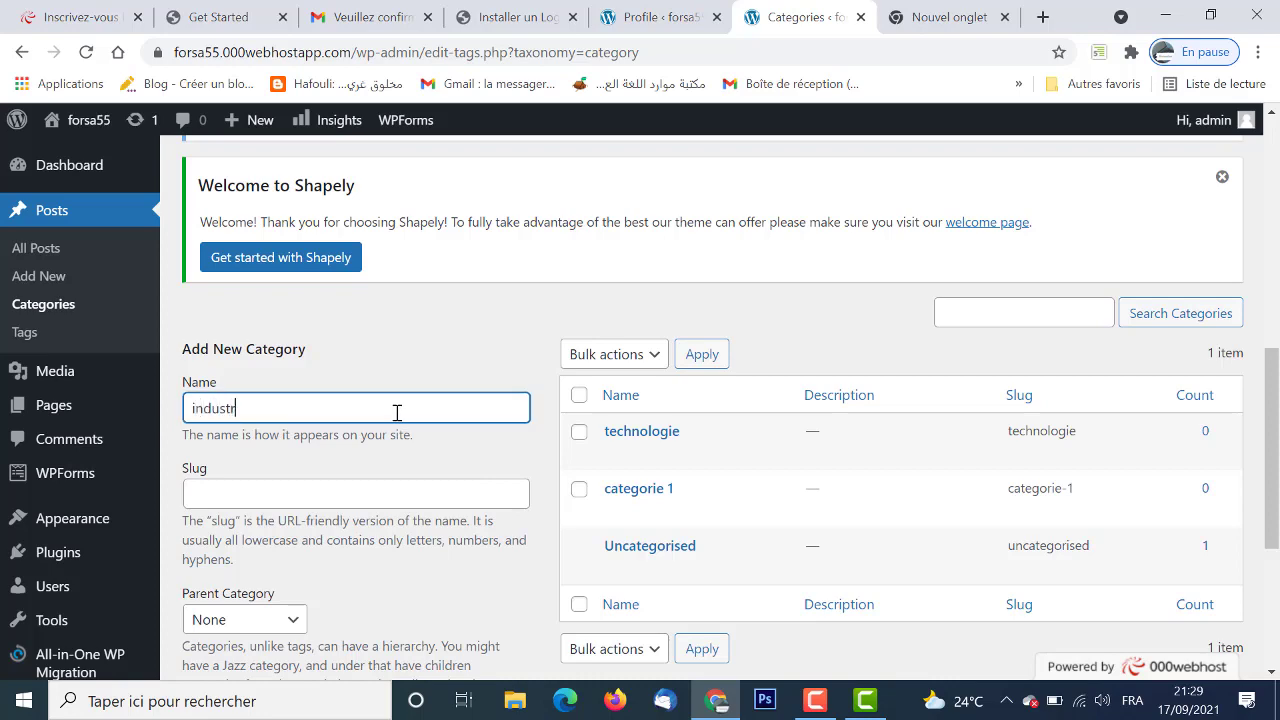
{"action": "scroll", "coordinate": [1200, 480], "scroll_direction": "down", "scroll_amount": 3}
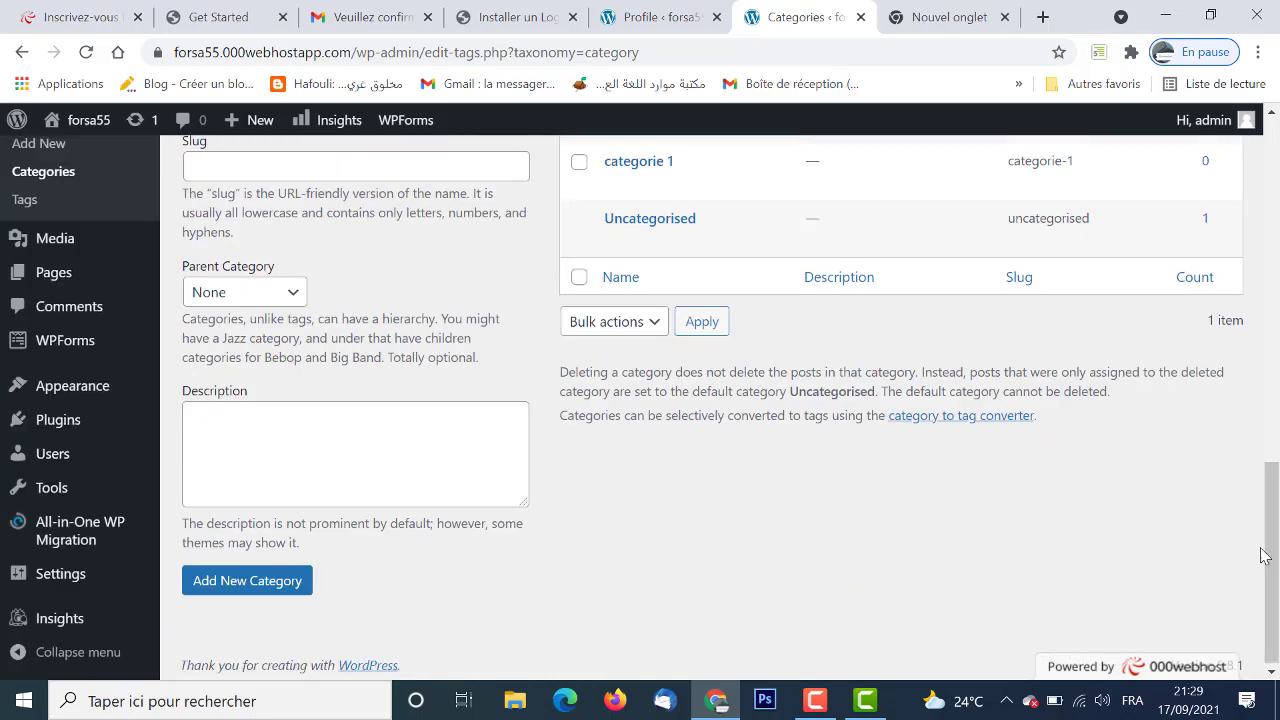
{"action": "left_click", "coordinate": [272, 590]}
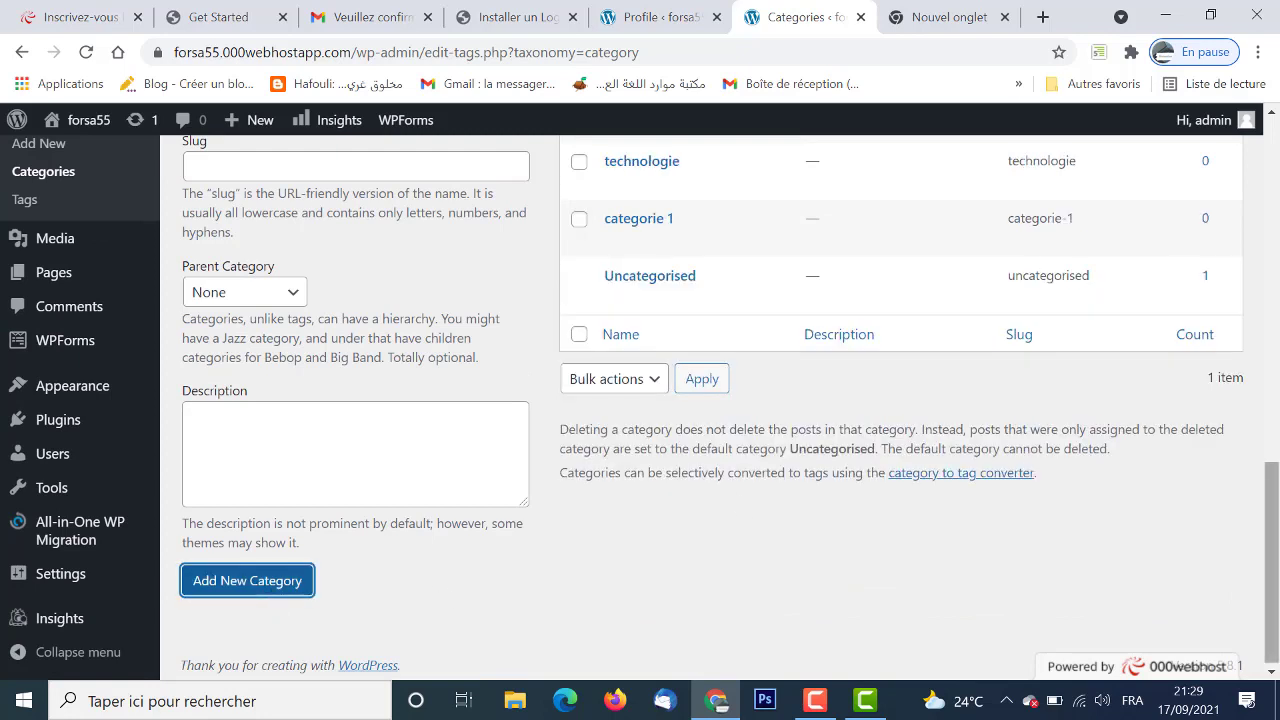
Step: Delete the categorie 1 category and confirm the removal
{"action": "left_click", "coordinate": [580, 221]}
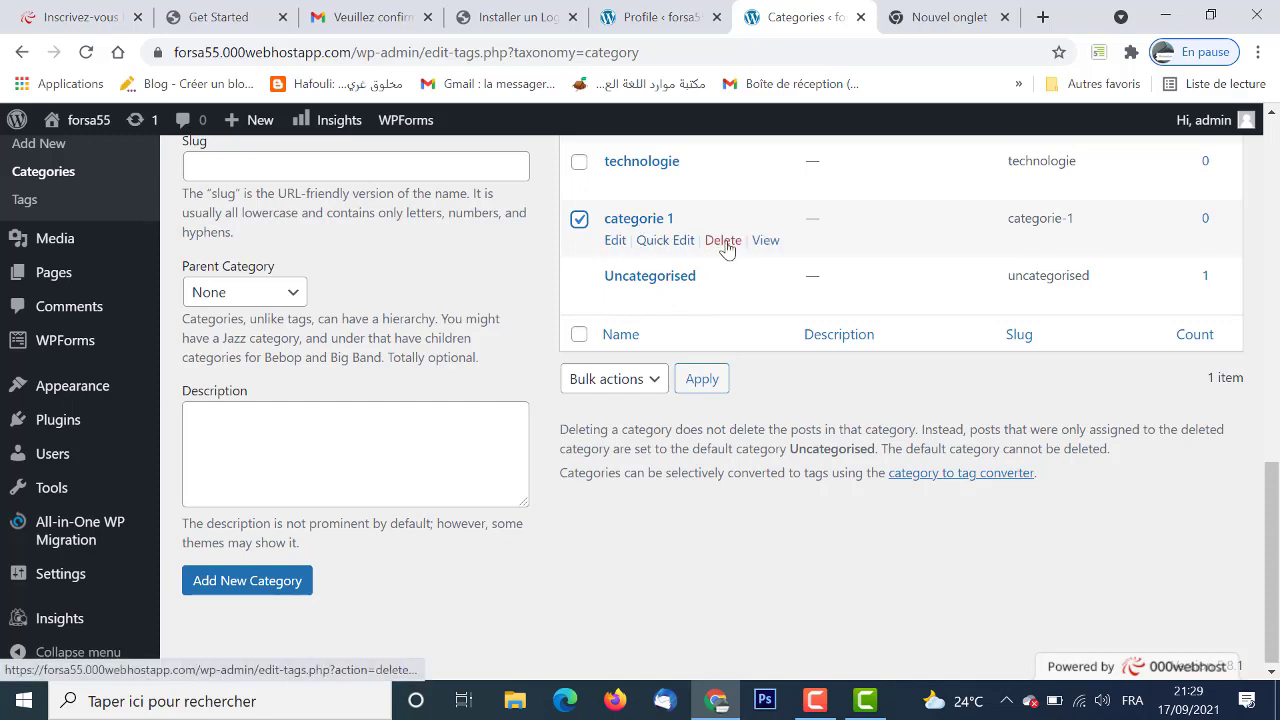
{"action": "left_click", "coordinate": [724, 243]}
{"action": "left_click", "coordinate": [726, 203]}
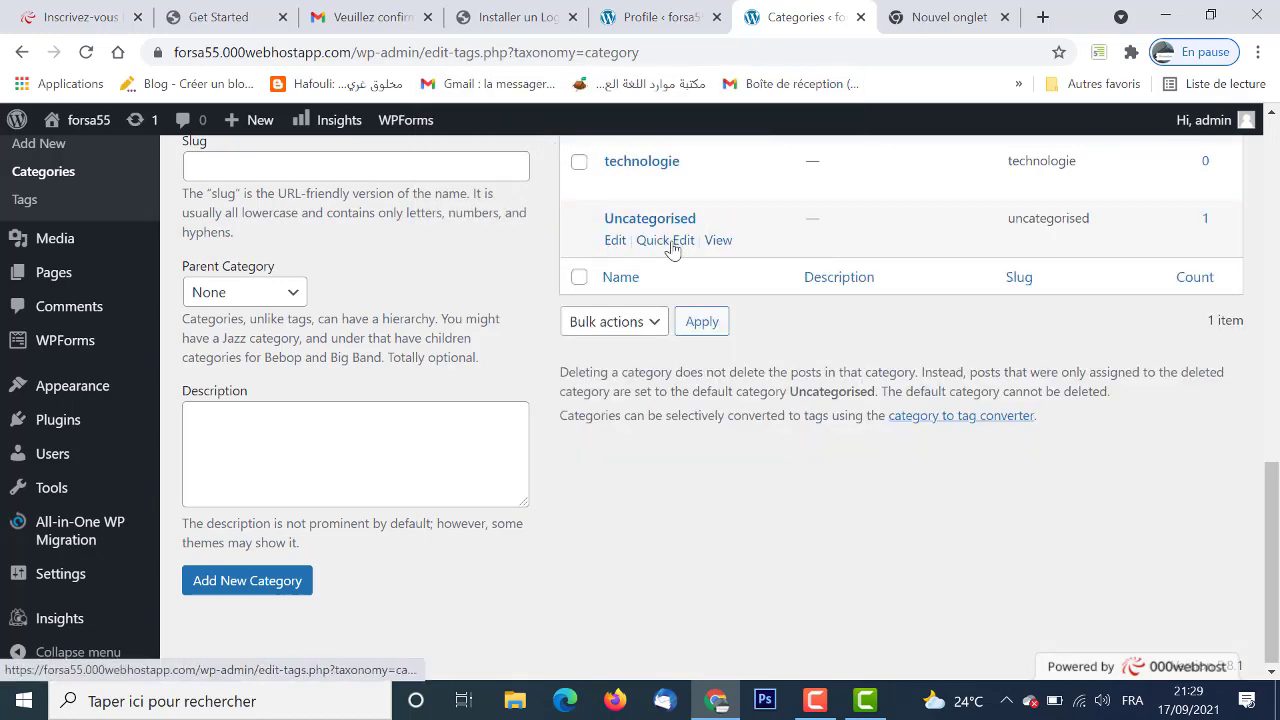
{"action": "left_click_drag", "start_coordinate": [1273, 460], "coordinate": [1171, 243]}
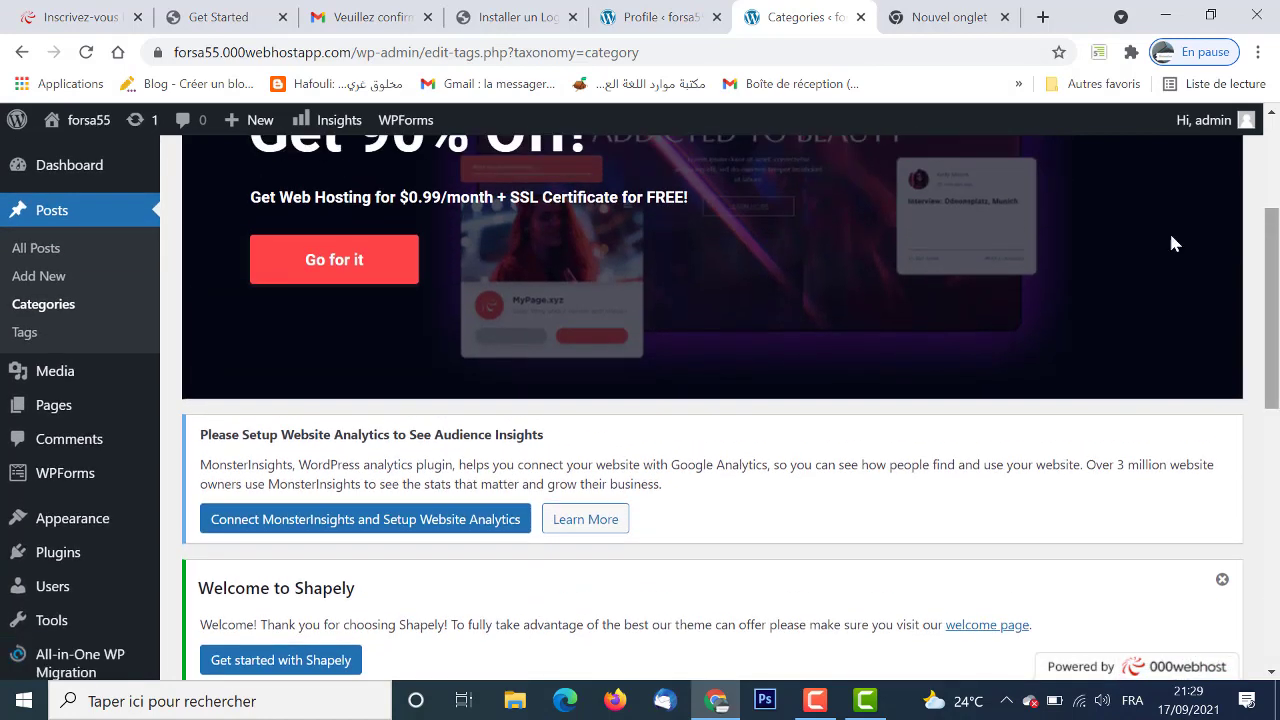
Step: Start a new post, dismiss the welcome tour, and enter the title 'opportunité 1'
{"action": "left_click", "coordinate": [48, 278]}
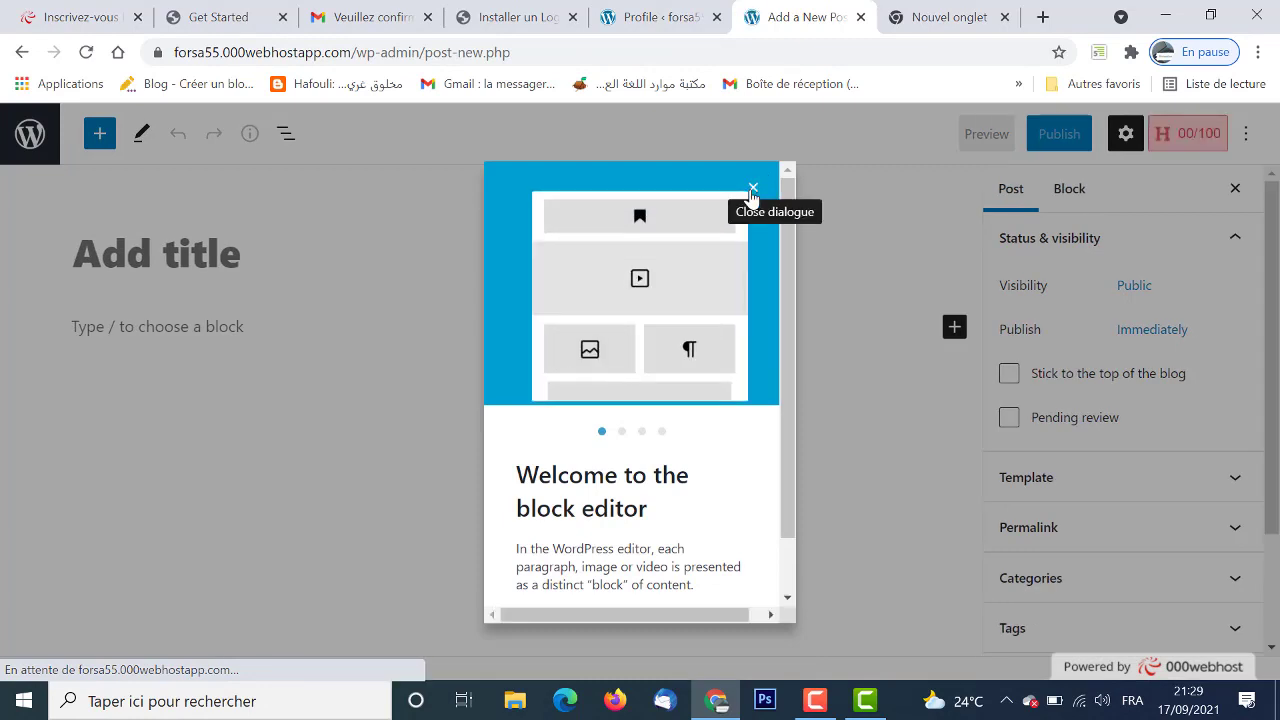
{"action": "left_click", "coordinate": [753, 190]}
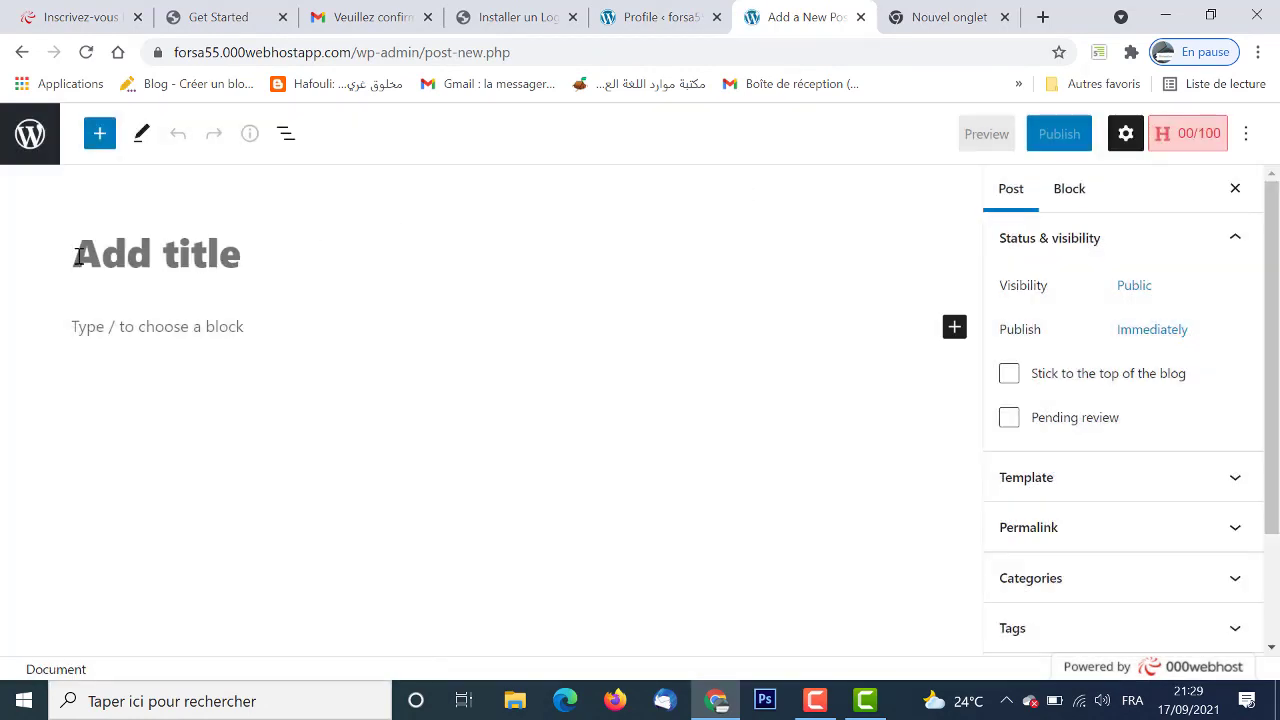
{"action": "type", "text": "op"}
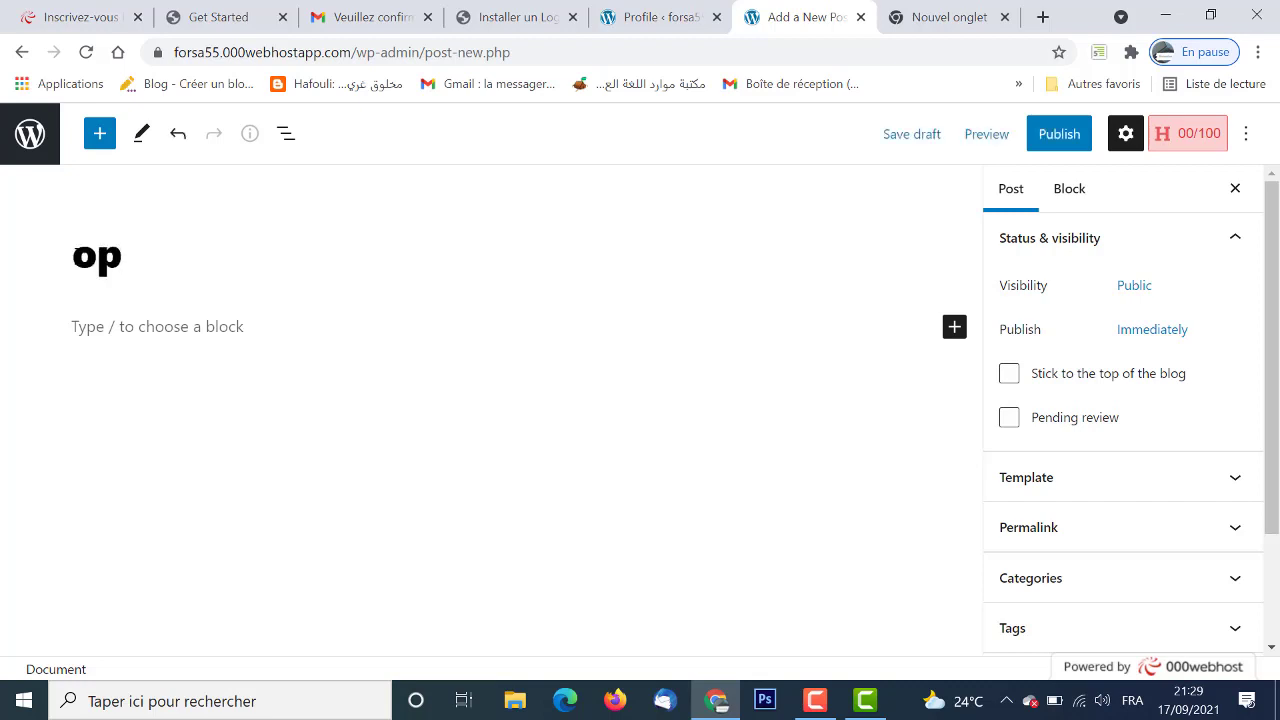
{"action": "type", "text": "portun"}
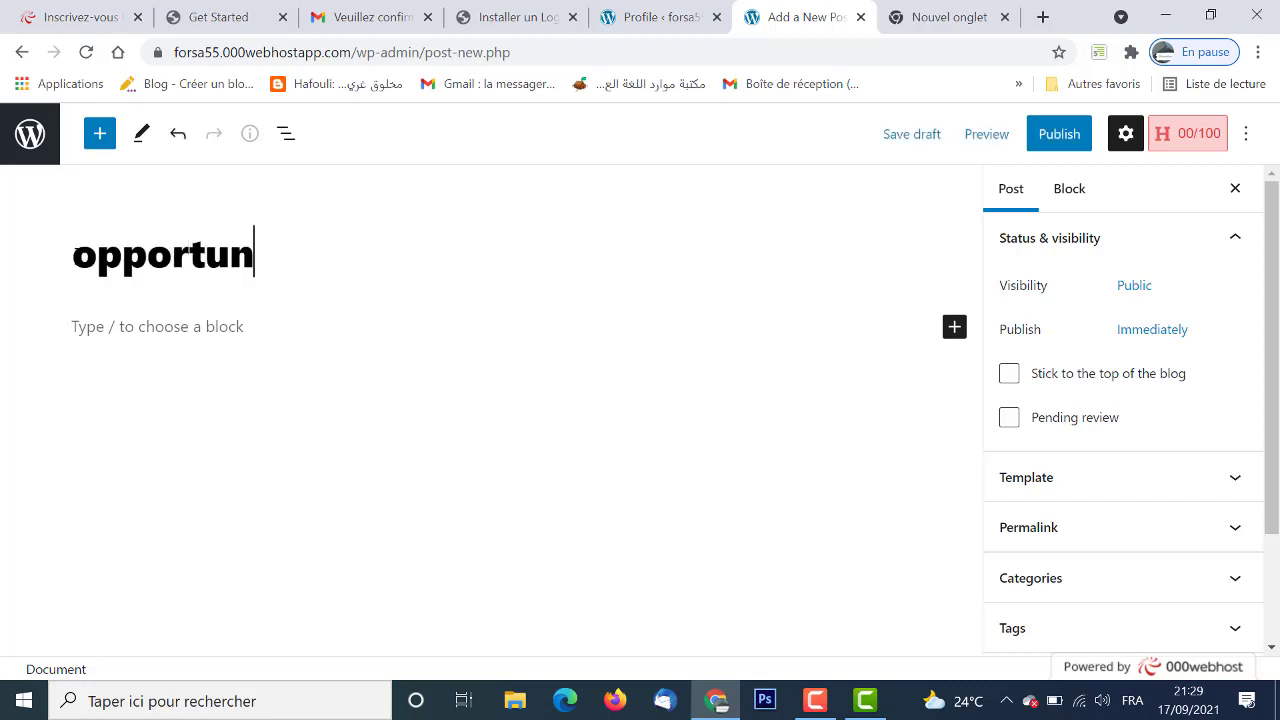
{"action": "type", "text": "ité 1"}
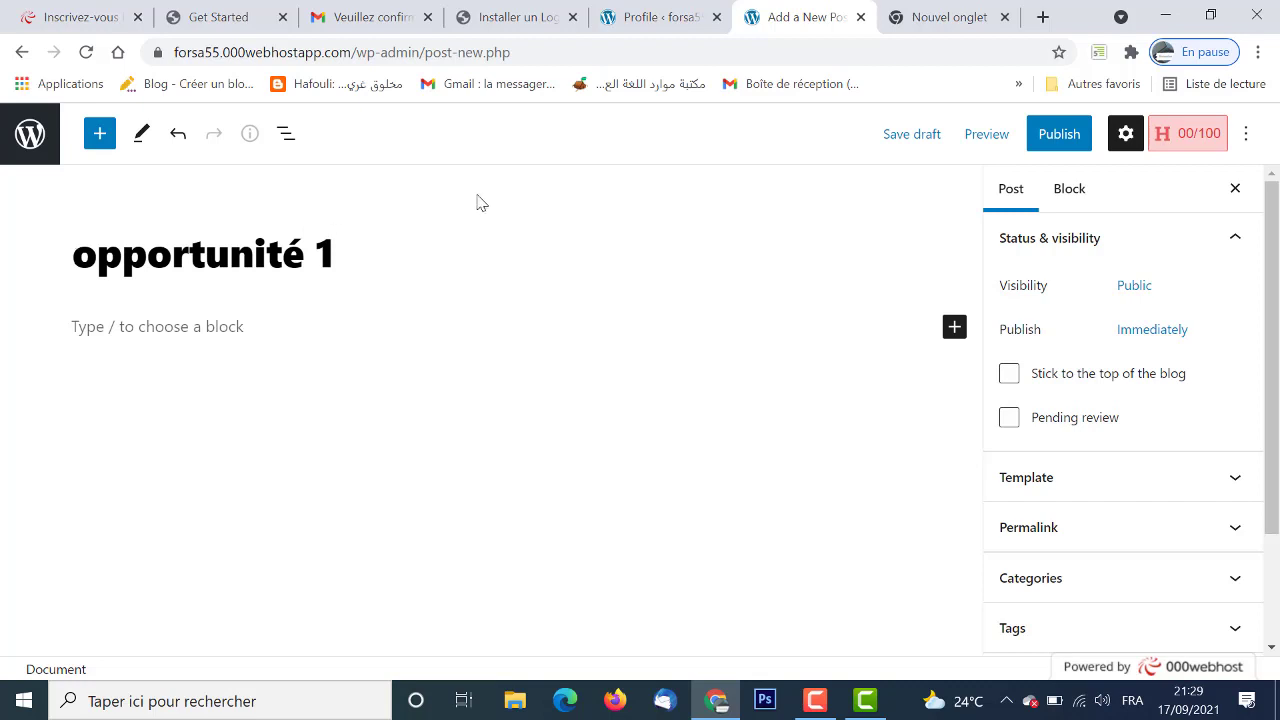
Step: Search Google for 'lorem' and open the fr.lipsum.com result
{"action": "left_click", "coordinate": [985, 18]}
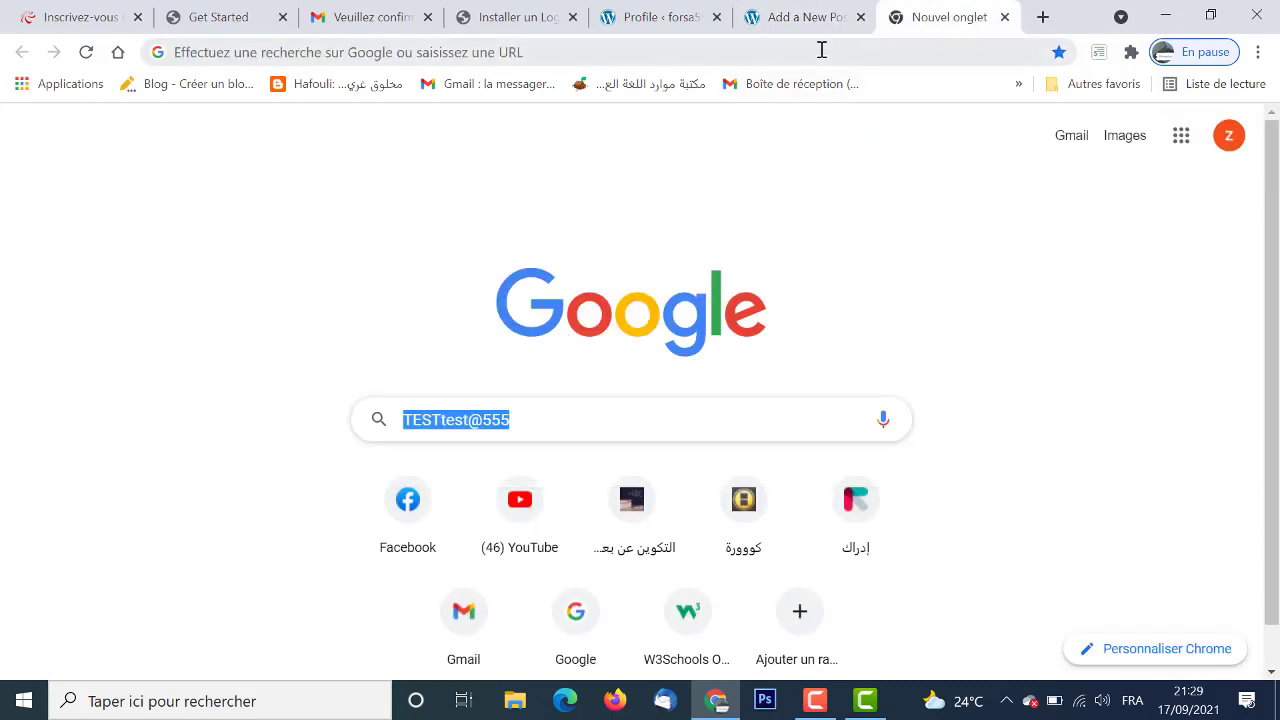
{"action": "type", "text": "lorem"}
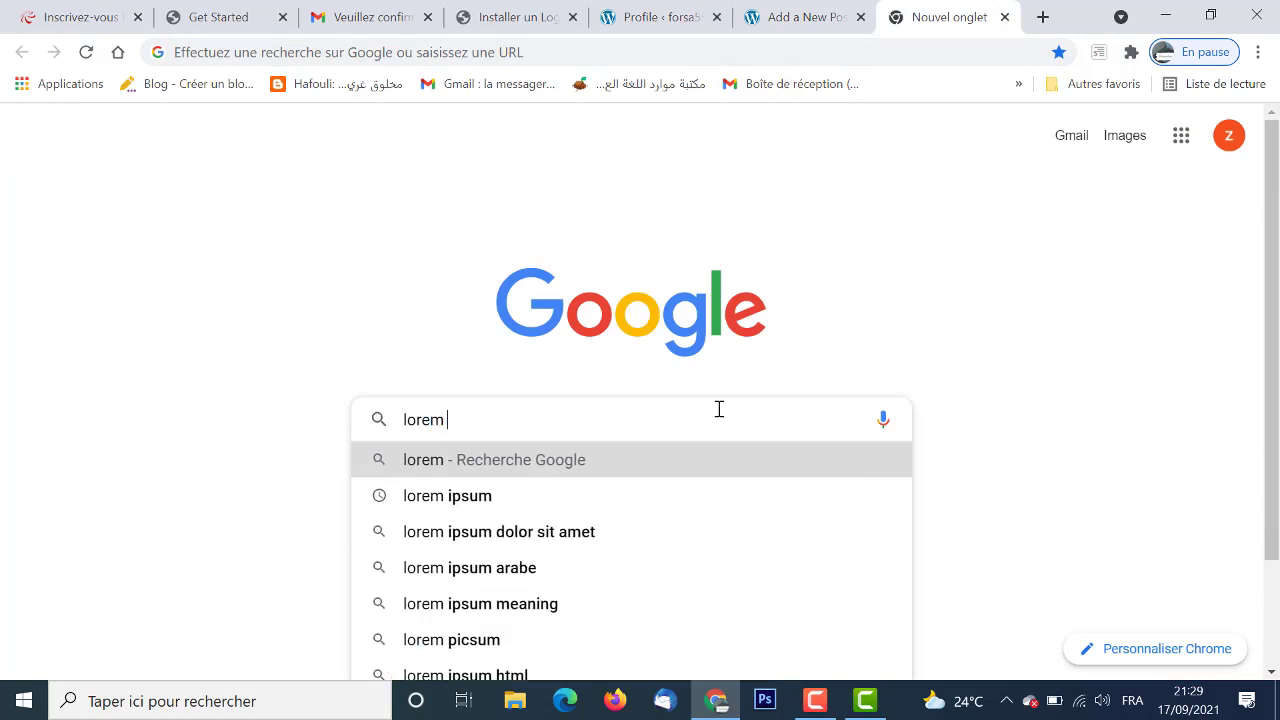
{"action": "left_click", "coordinate": [505, 496]}
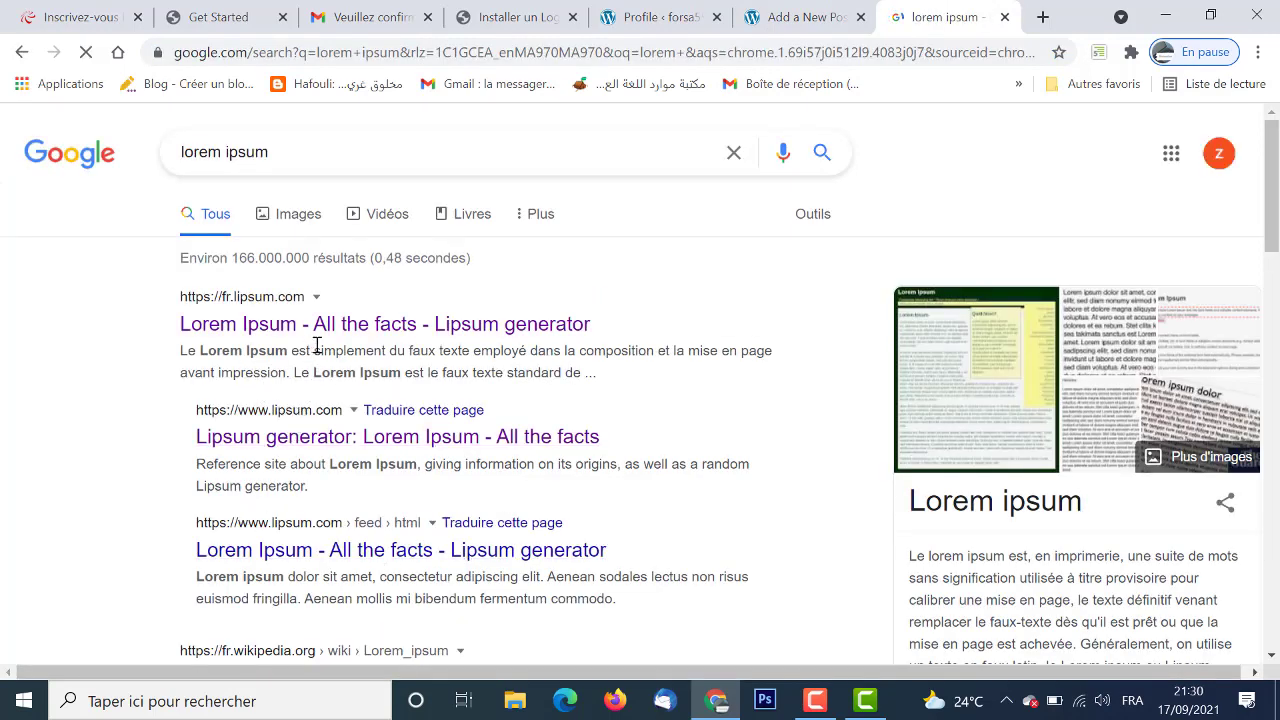
{"action": "left_click", "coordinate": [325, 330]}
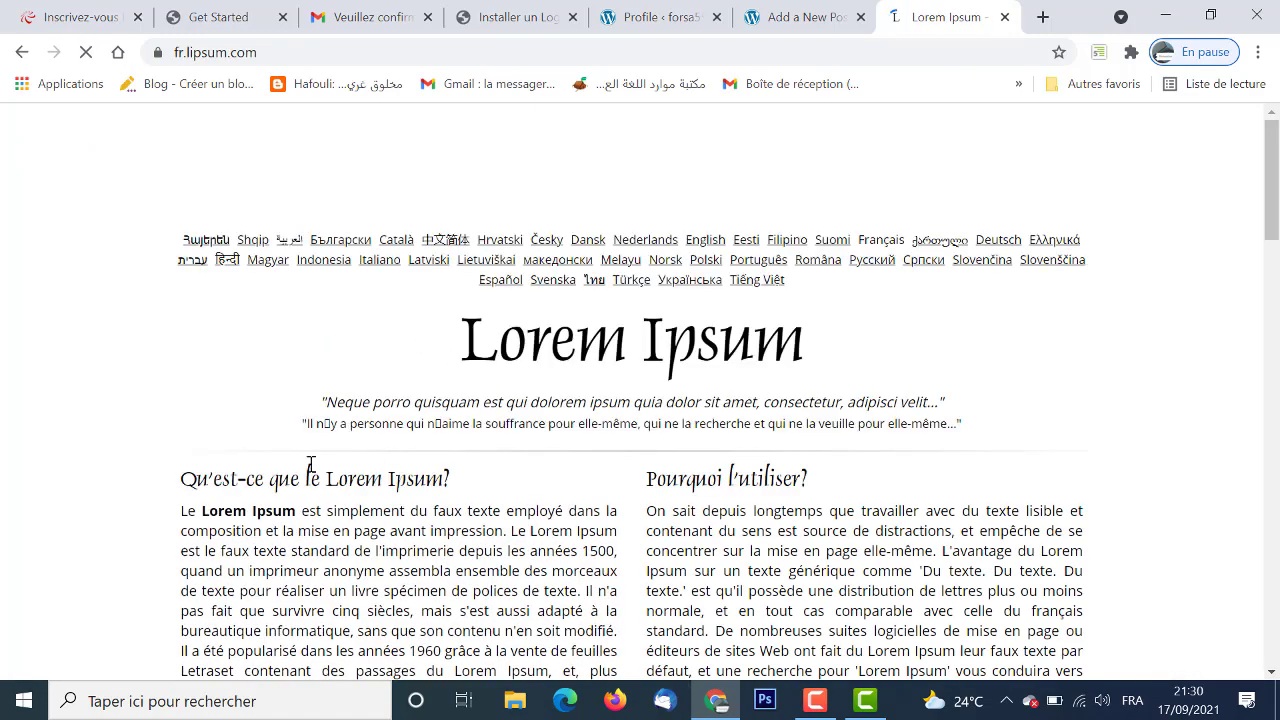
Step: Copy the first Lorem Ipsum heading and paragraph, then return to the WordPress editor
{"action": "scroll", "coordinate": [1272, 275], "scroll_direction": "down", "scroll_amount": 1}
{"action": "scroll", "coordinate": [1250, 278], "scroll_direction": "down", "scroll_amount": 4}
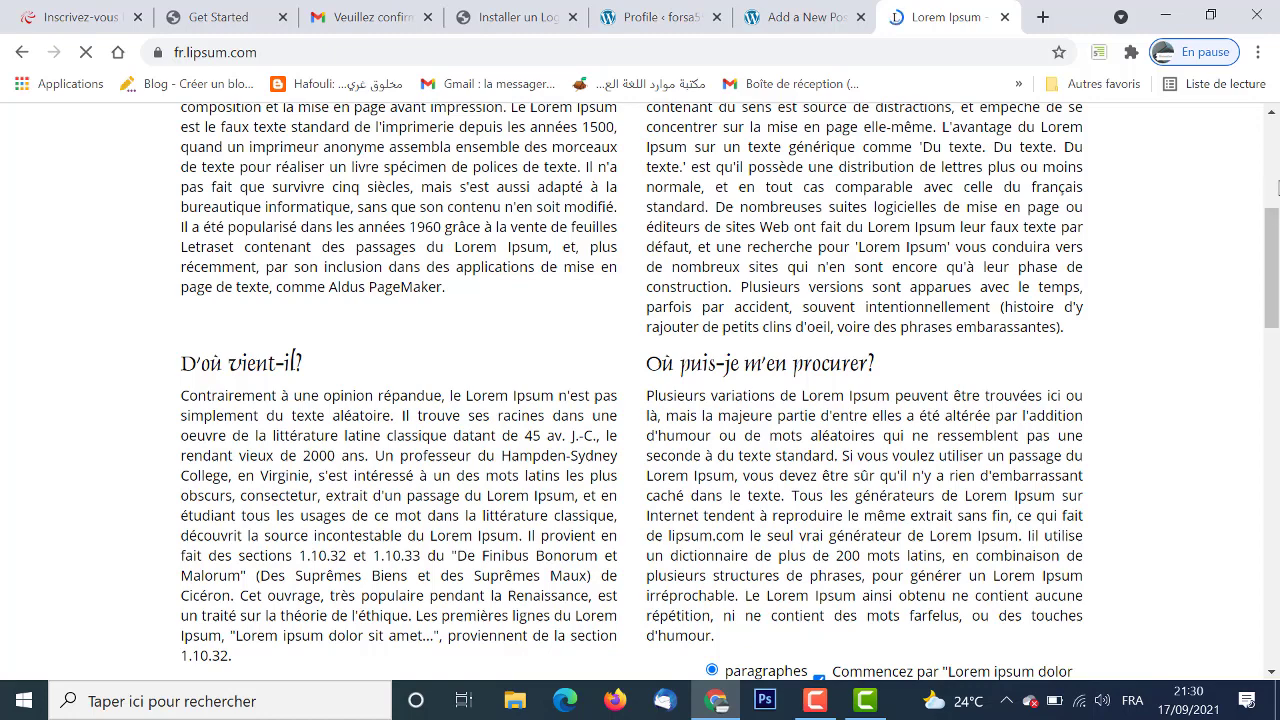
{"action": "scroll", "coordinate": [1273, 208], "scroll_direction": "up", "scroll_amount": 2}
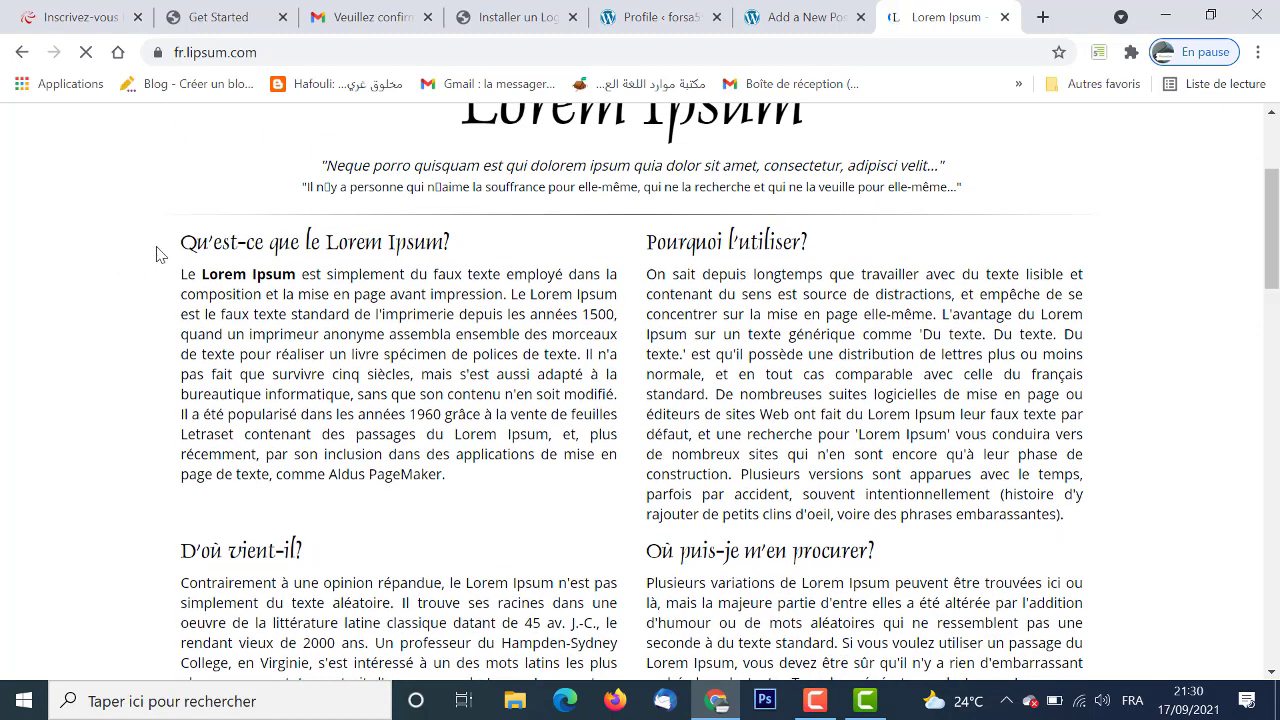
{"action": "left_click_drag", "start_coordinate": [184, 241], "coordinate": [468, 480]}
{"action": "key", "text": "ctrl+c"}
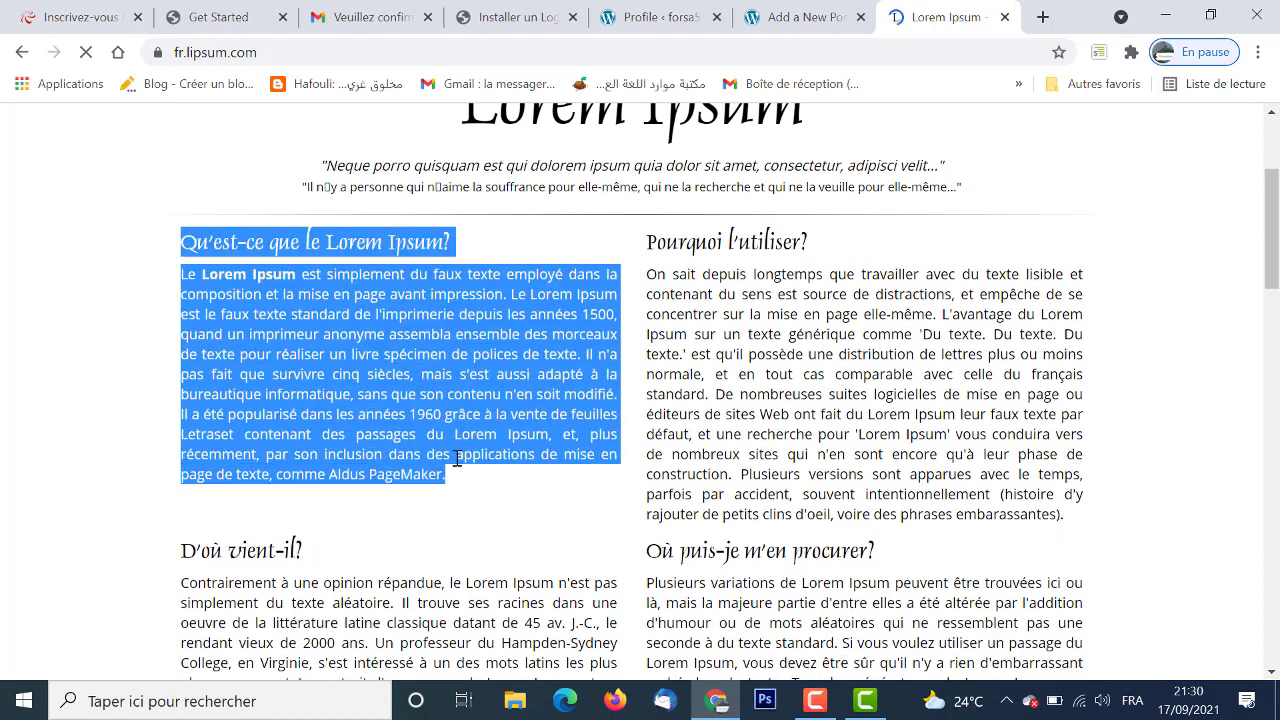
{"action": "right_click", "coordinate": [368, 393]}
{"action": "left_click", "coordinate": [409, 410]}
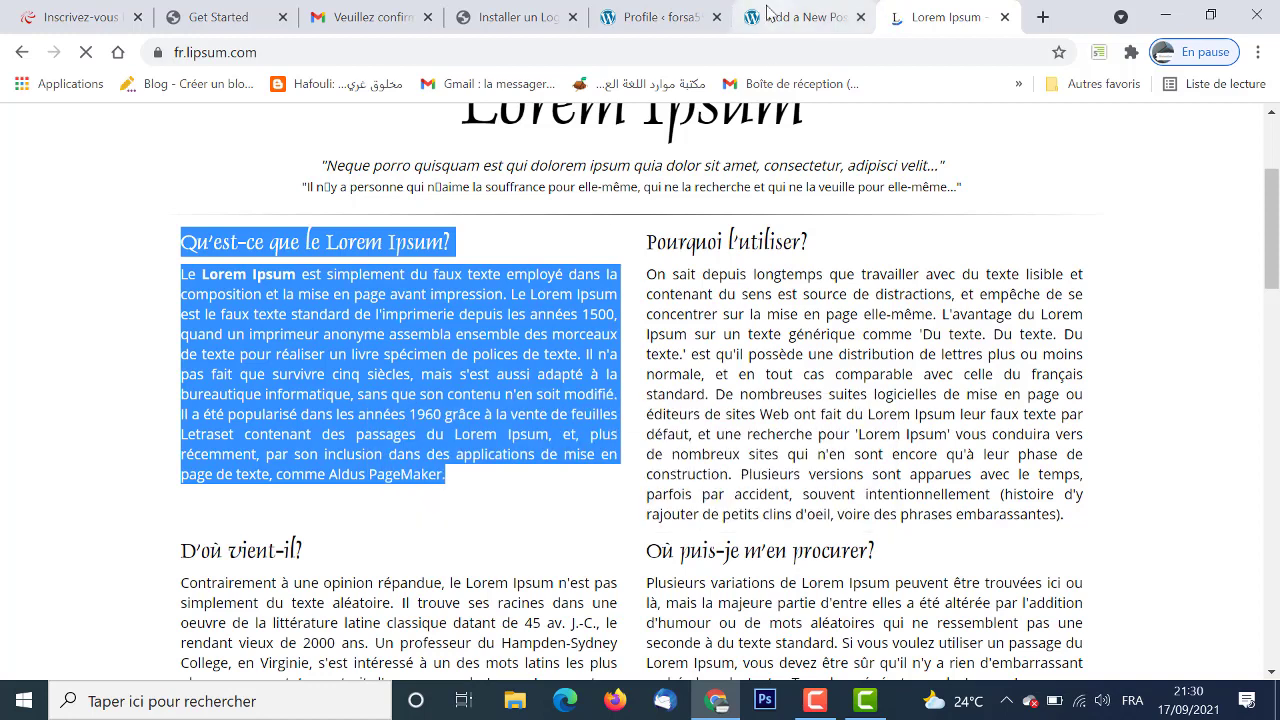
{"action": "left_click", "coordinate": [800, 17]}
Step: Paste the Lorem Ipsum text and add a bulleted list with 'element 1' and 'element 2'
{"action": "left_click", "coordinate": [192, 334]}
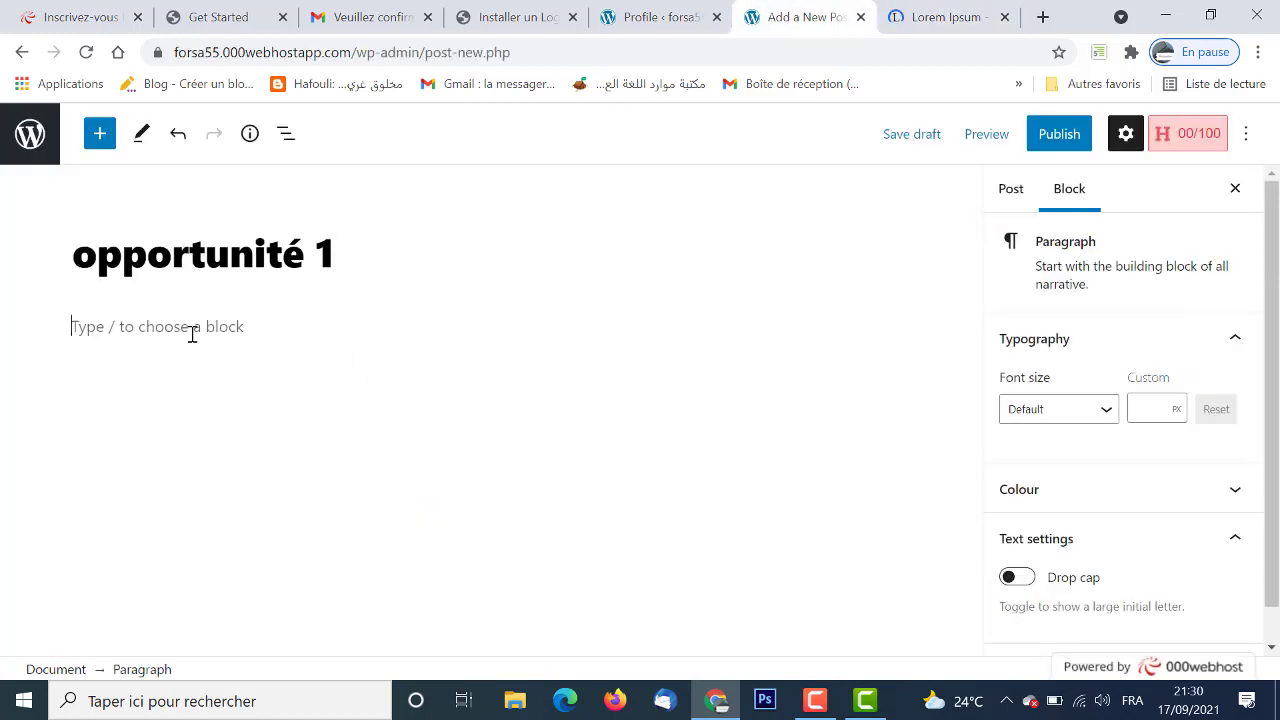
{"action": "key", "text": "ctrl+v"}
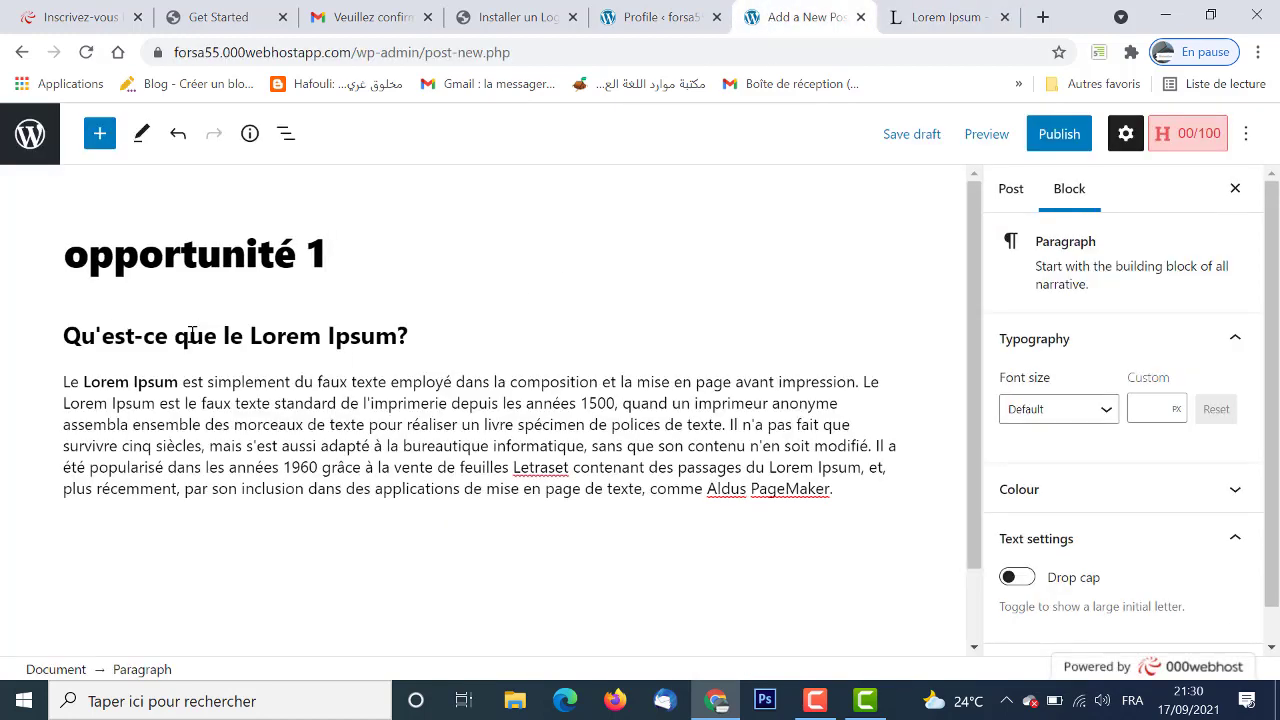
{"action": "left_click", "coordinate": [100, 134]}
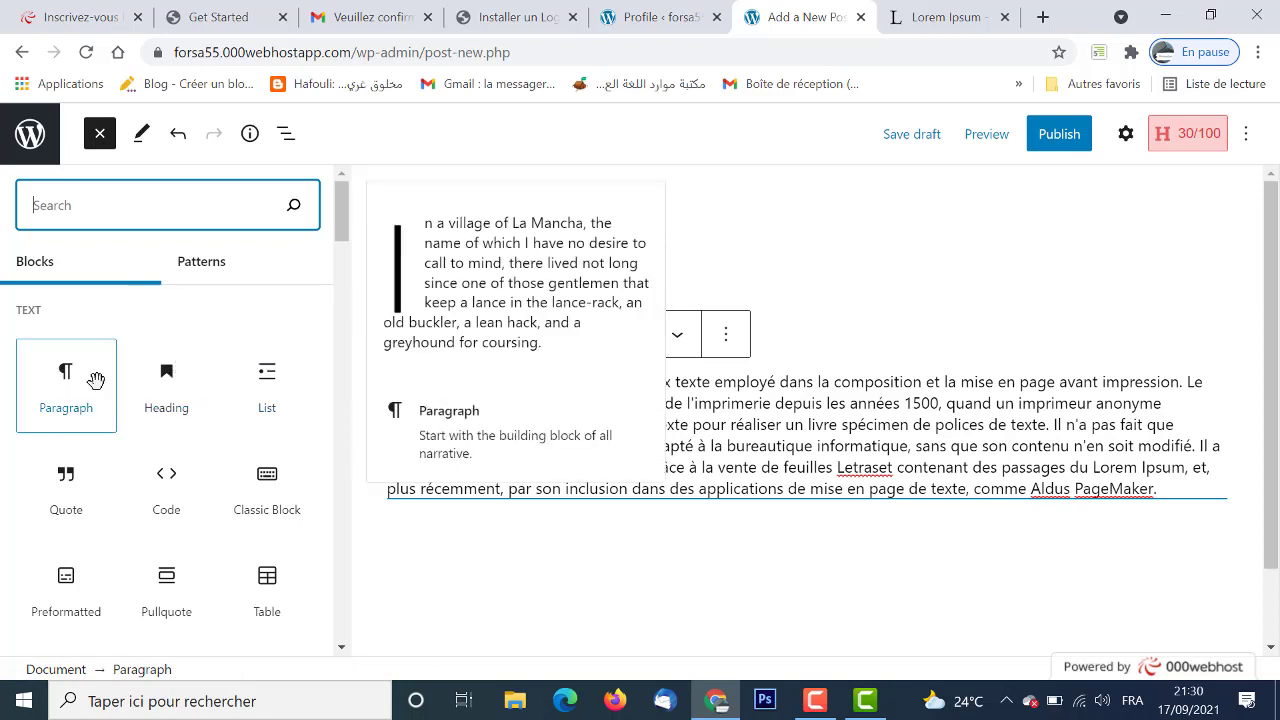
{"action": "left_click", "coordinate": [264, 383]}
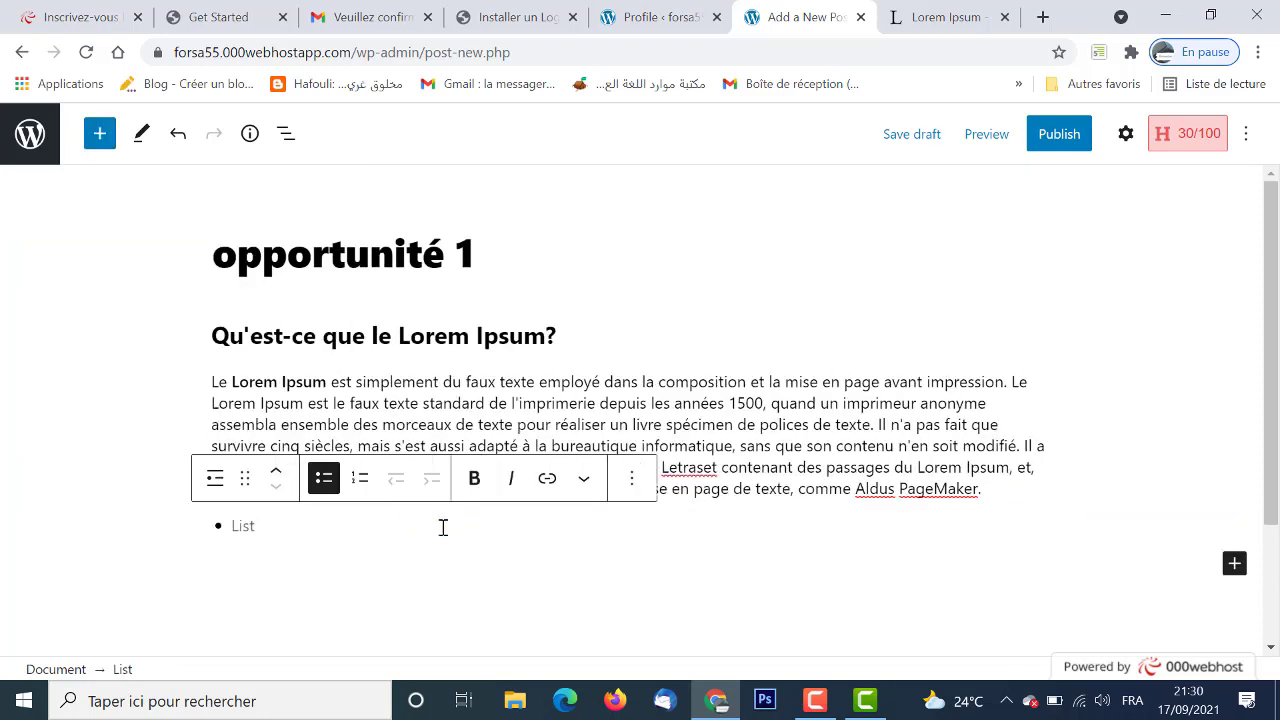
{"action": "type", "text": "element"}
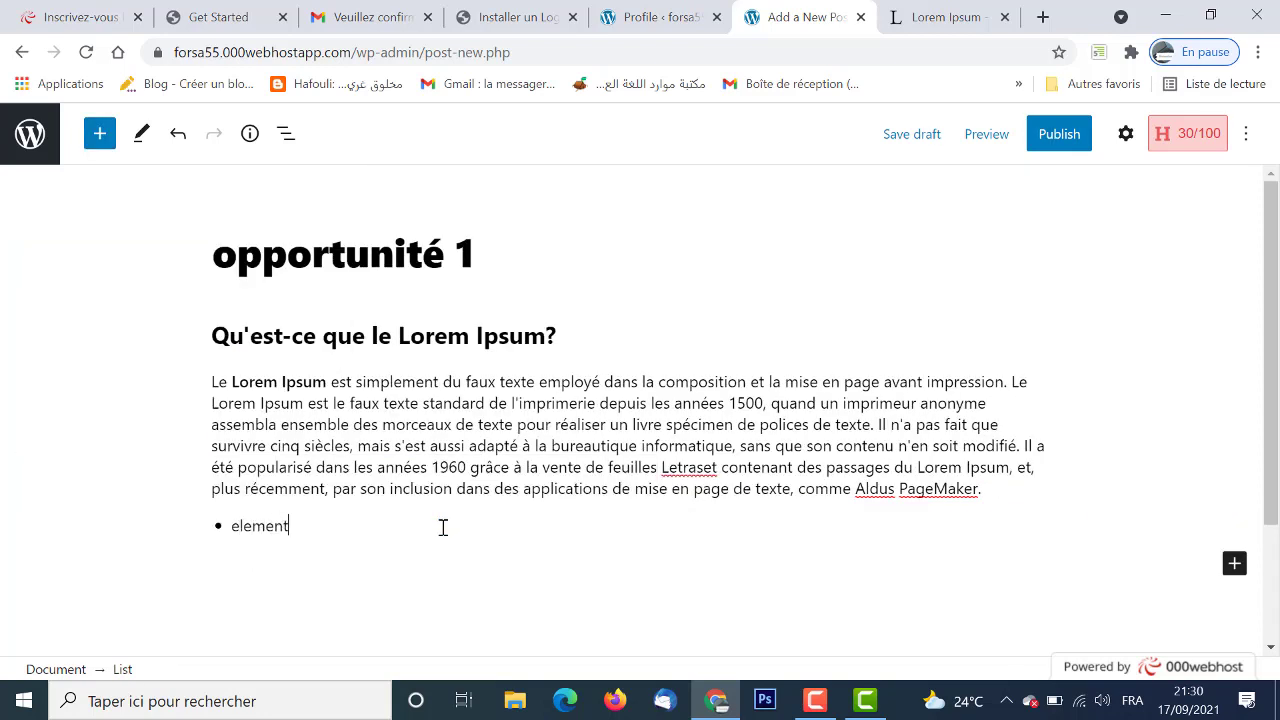
{"action": "type", "text": " 1"}
{"action": "key", "text": "Return"}
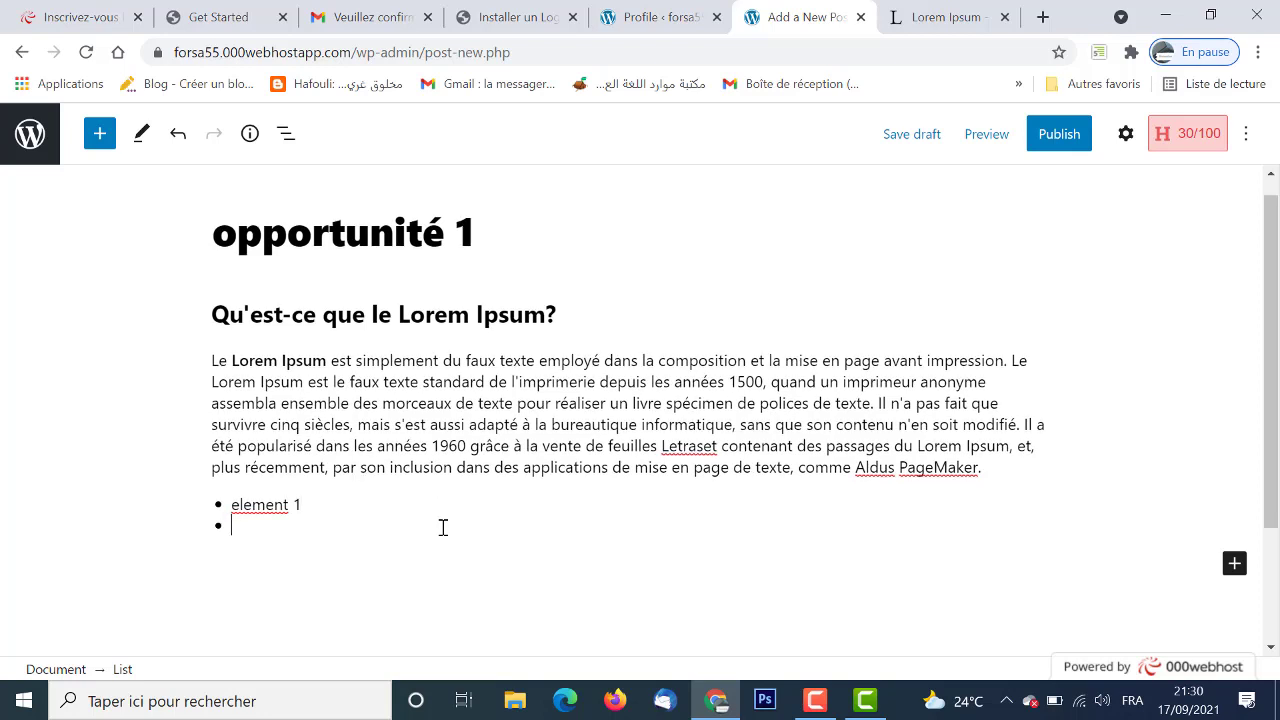
{"action": "type", "text": "element "}
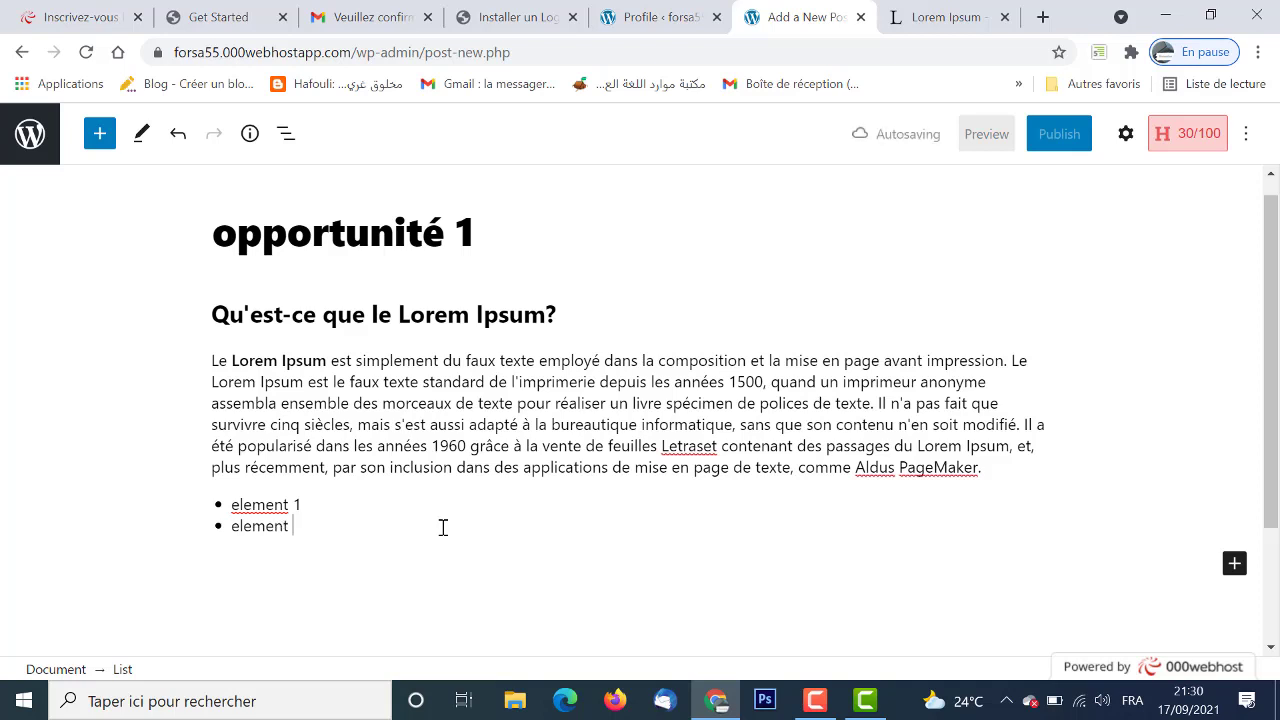
{"action": "type", "text": "2"}
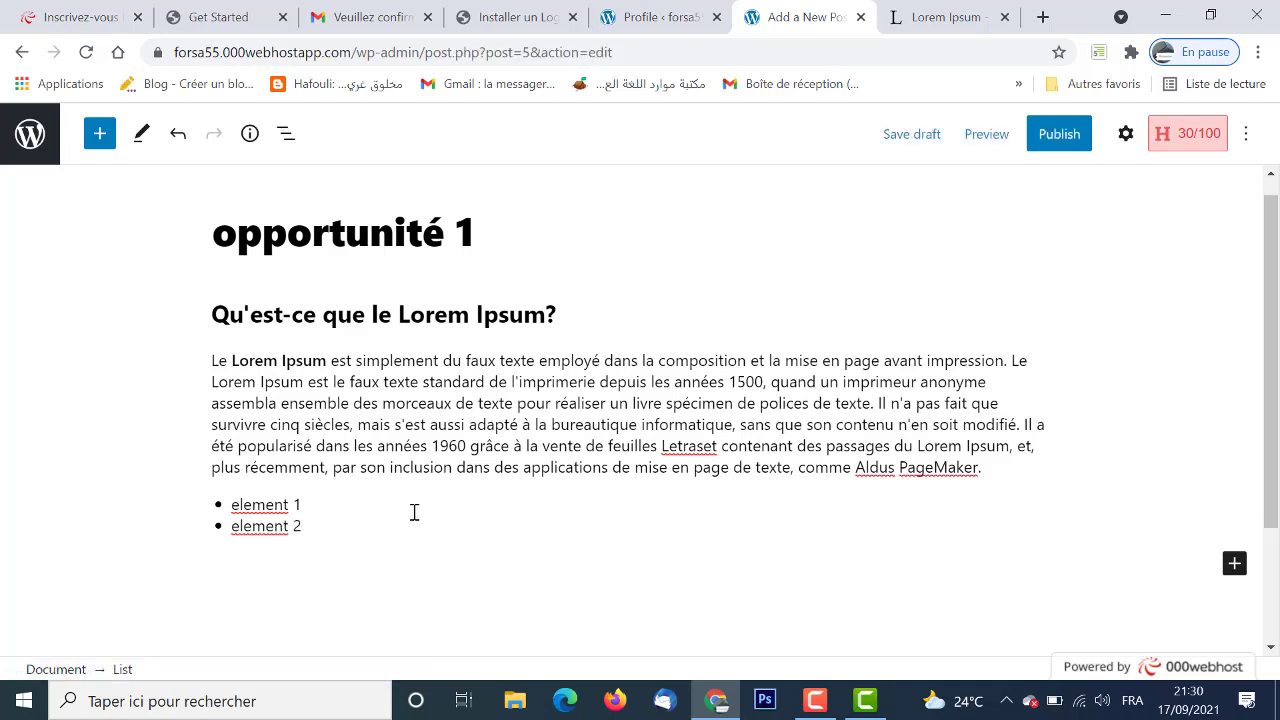
Step: Correct the spelling of both list items to 'élément 1' and 'élément 2'
{"action": "right_click", "coordinate": [250, 505]}
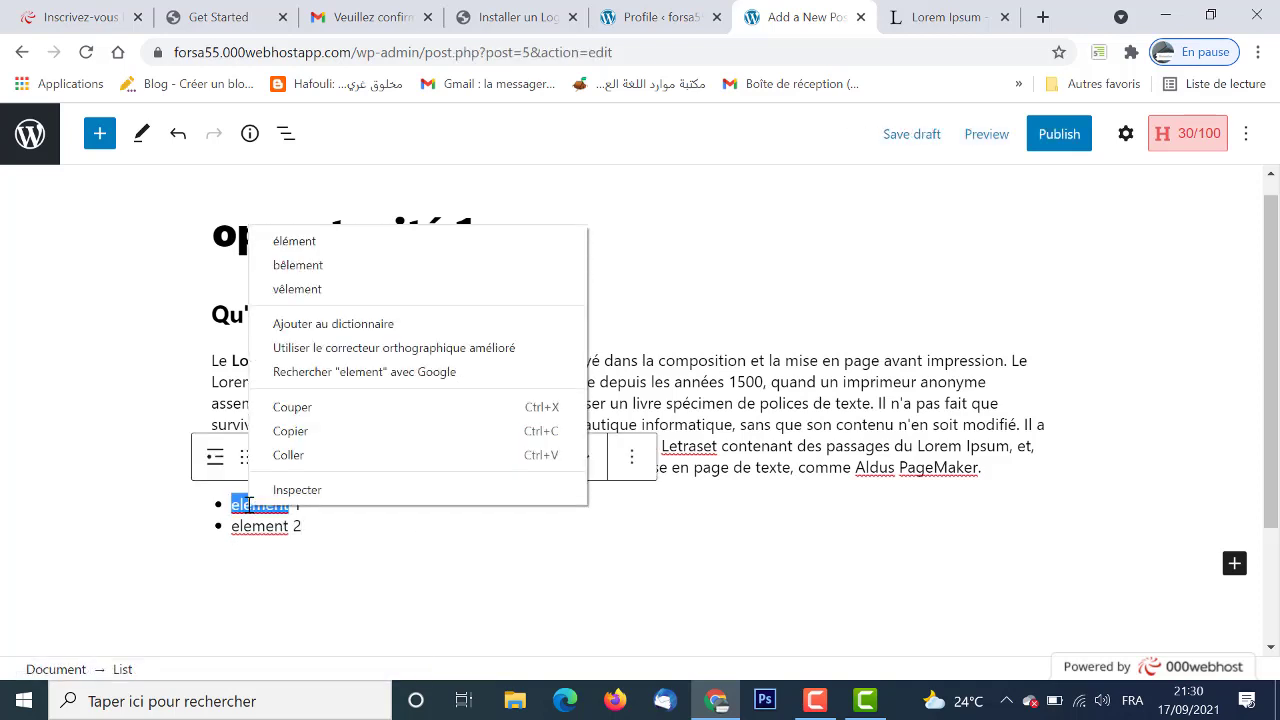
{"action": "left_click", "coordinate": [318, 243]}
{"action": "right_click", "coordinate": [250, 520]}
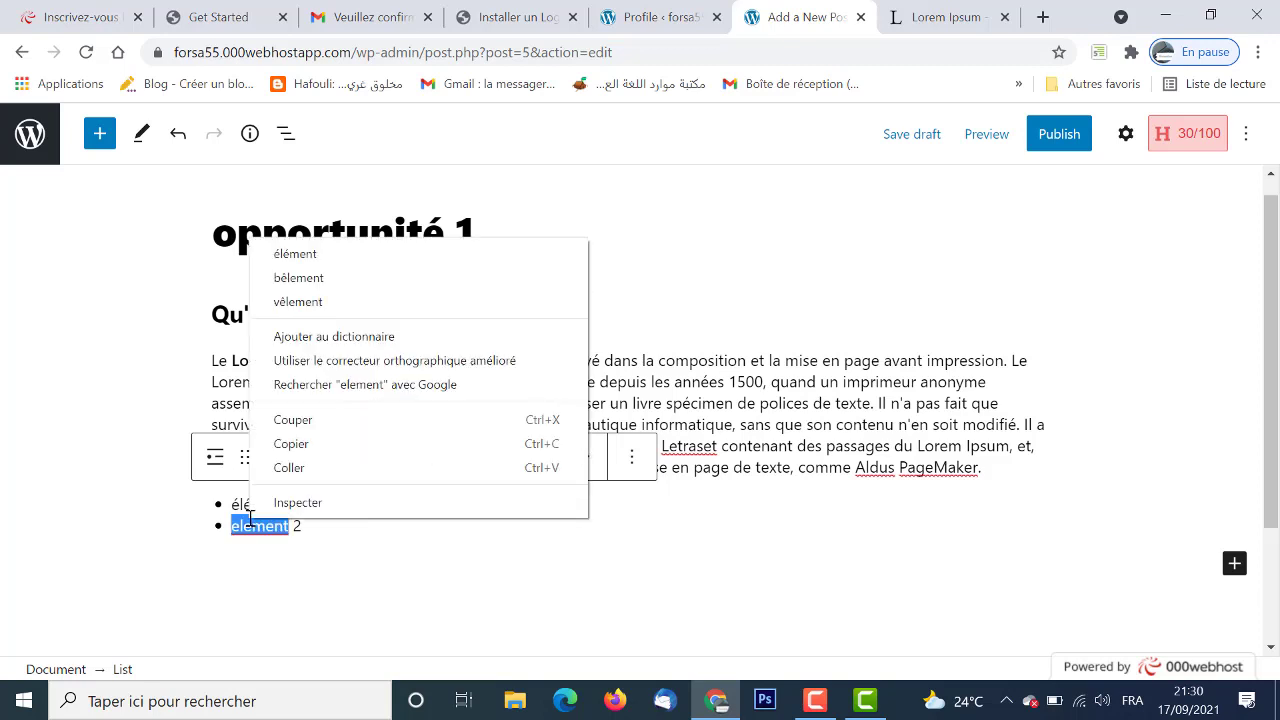
{"action": "left_click", "coordinate": [305, 252]}
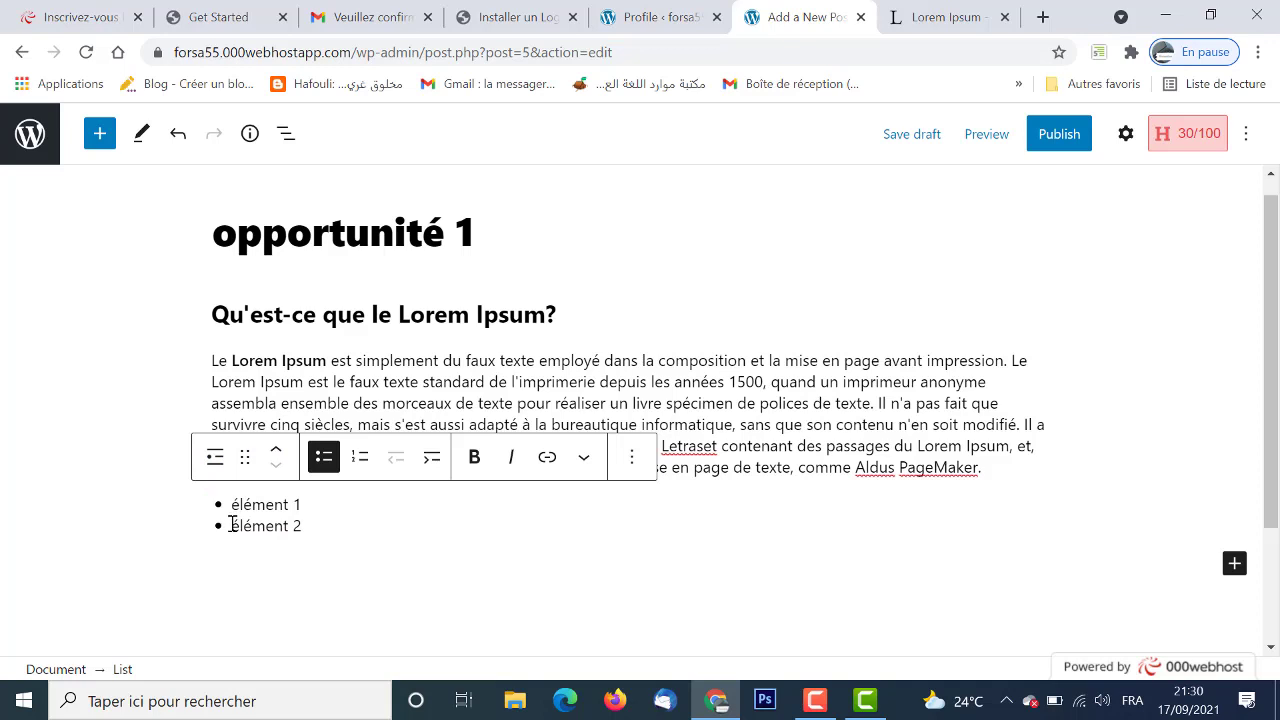
Step: Make both bulleted list items bold and italic
{"action": "left_click", "coordinate": [362, 463]}
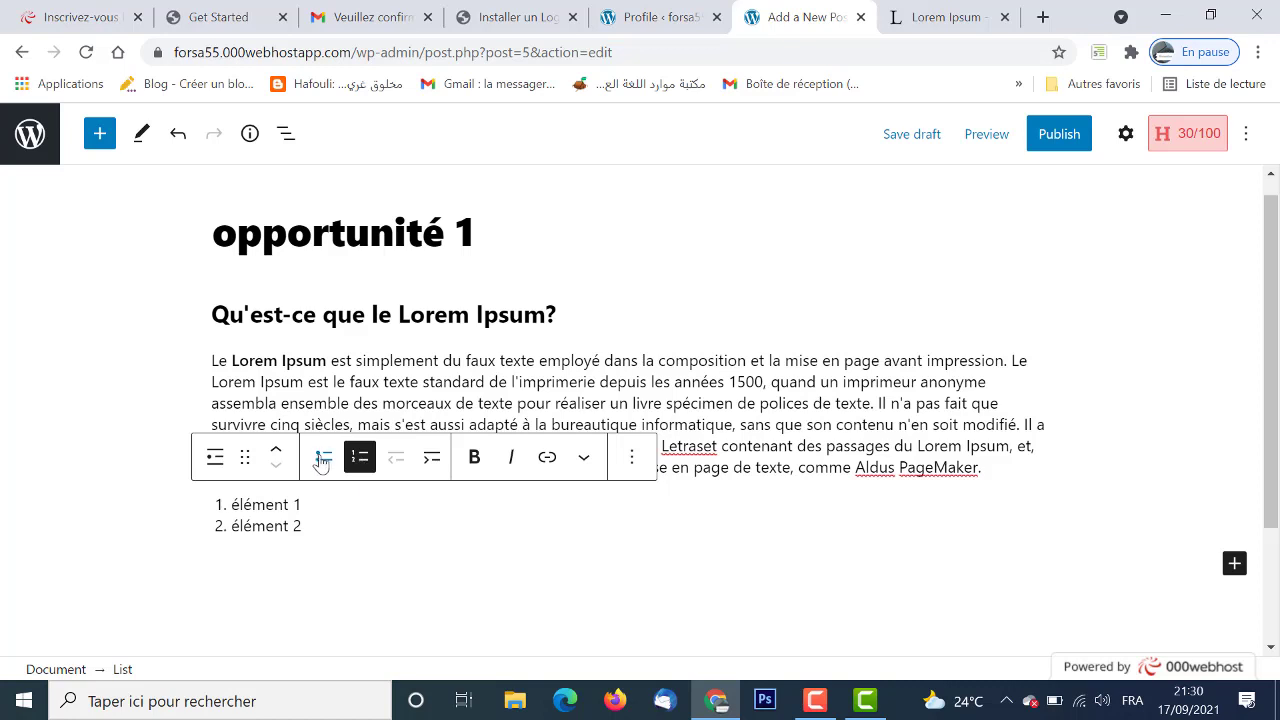
{"action": "left_click", "coordinate": [321, 459]}
{"action": "left_click_drag", "start_coordinate": [316, 525], "coordinate": [234, 507]}
{"action": "left_click", "coordinate": [474, 458]}
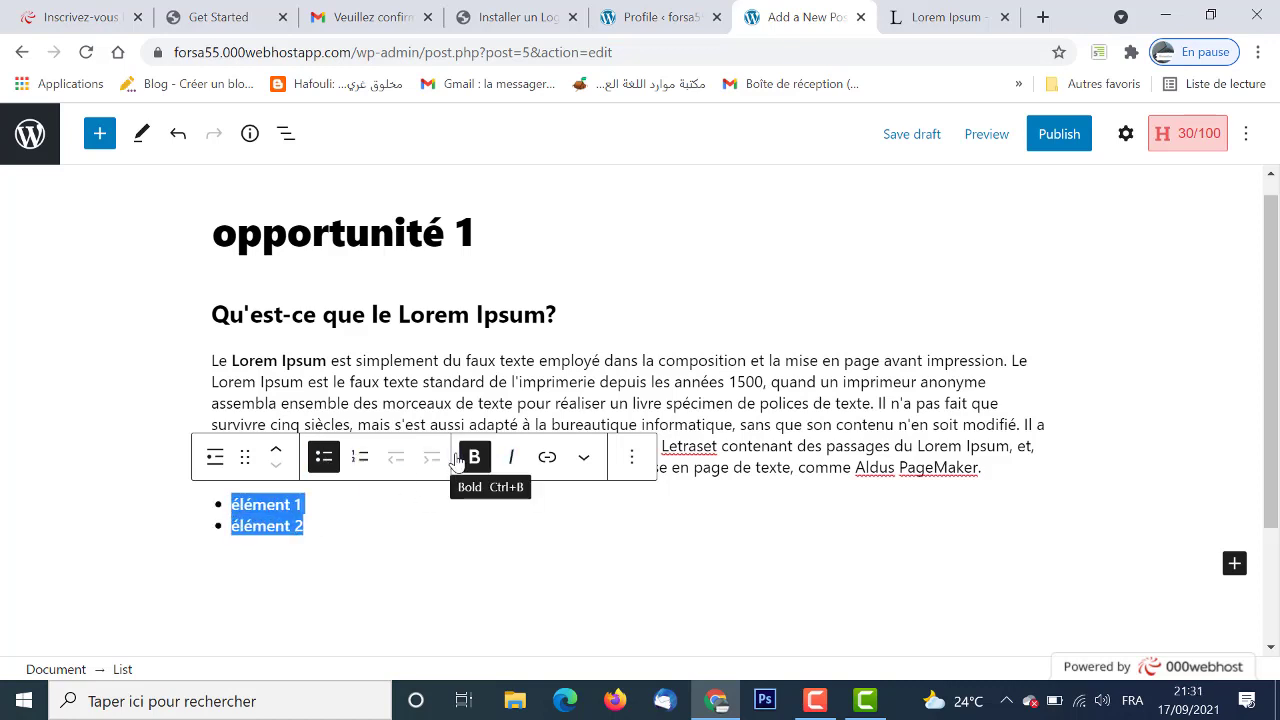
{"action": "left_click", "coordinate": [512, 458]}
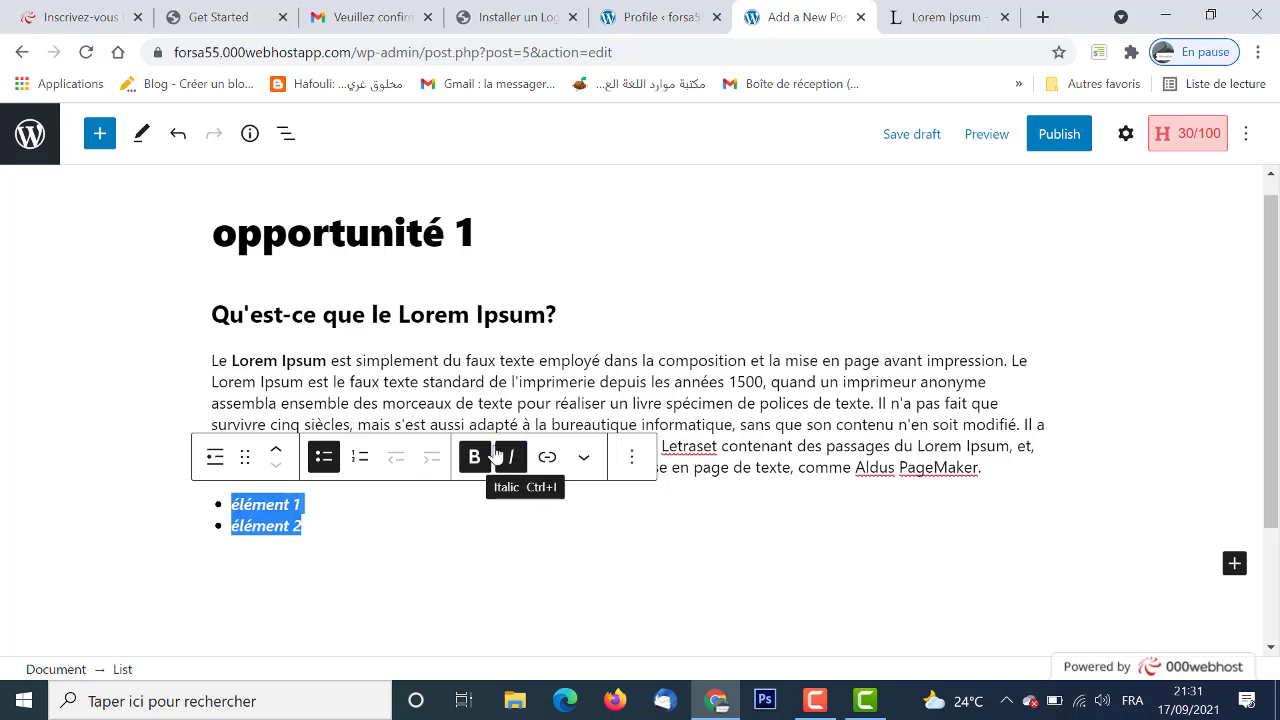
{"action": "left_click", "coordinate": [631, 460]}
{"action": "left_click", "coordinate": [631, 460]}
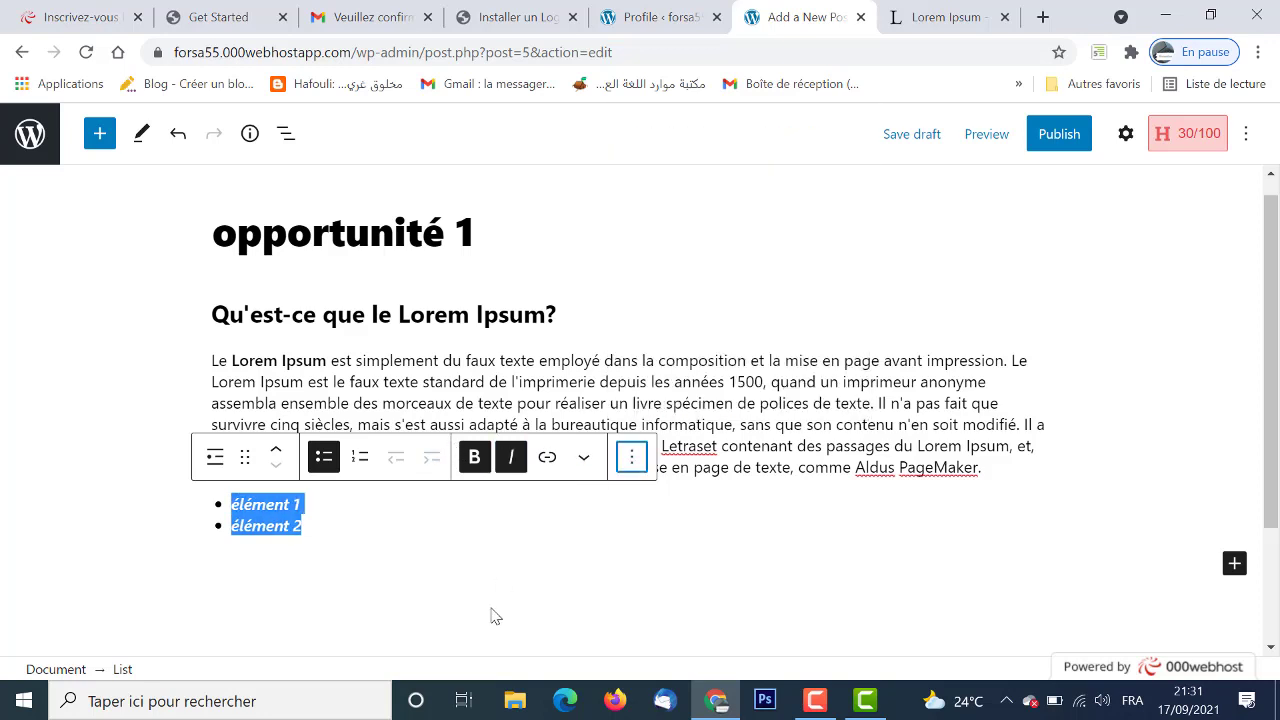
{"action": "left_click", "coordinate": [335, 550]}
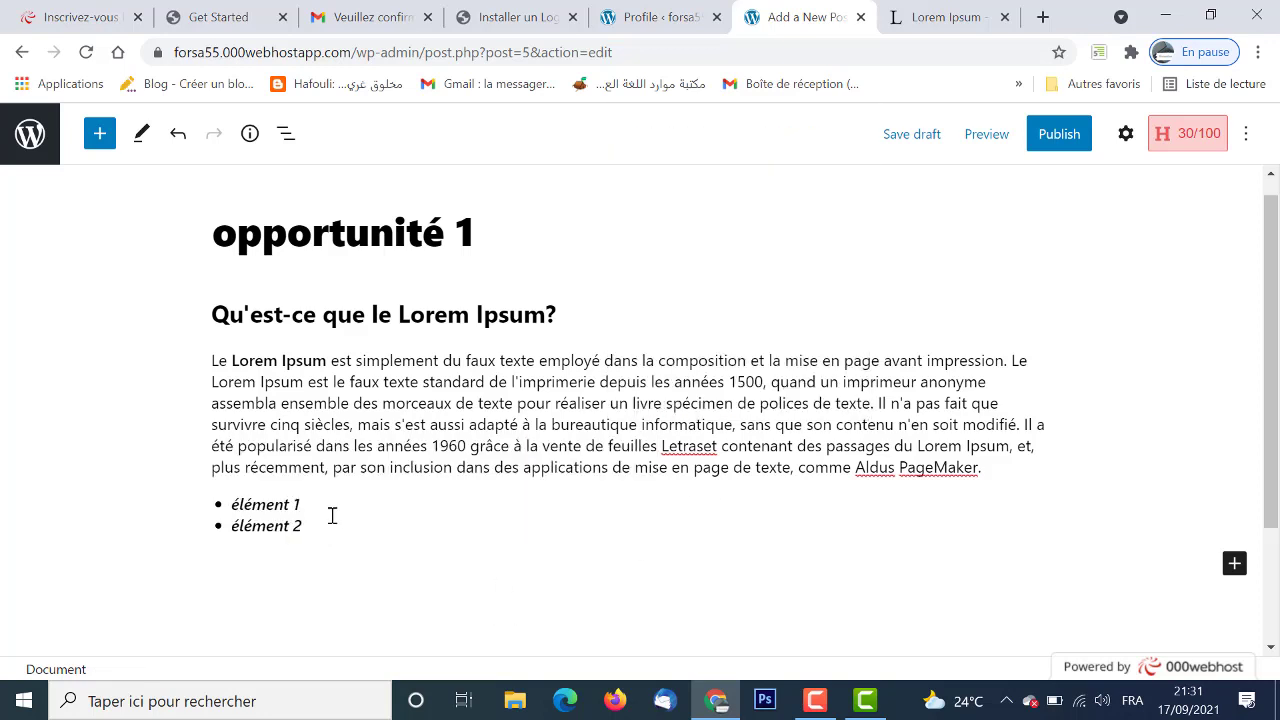
Step: Insert an Image block below the list
{"action": "left_click", "coordinate": [97, 136]}
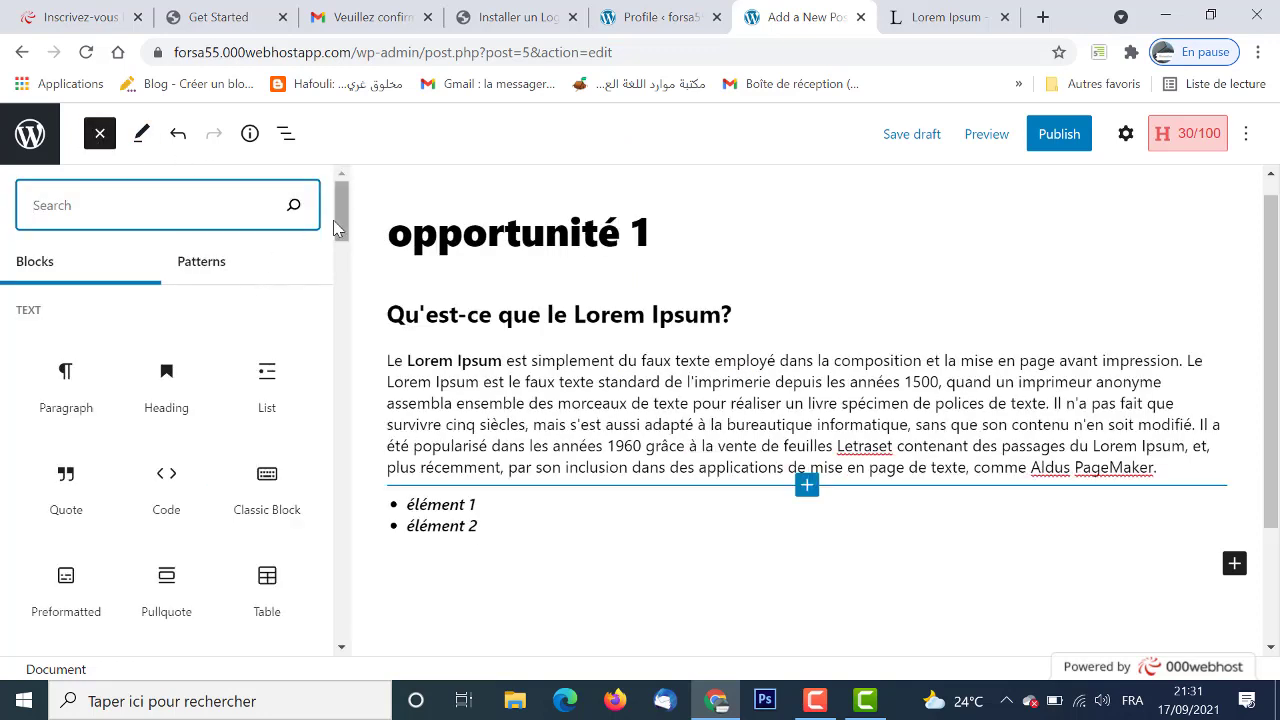
{"action": "left_click_drag", "start_coordinate": [338, 228], "coordinate": [341, 286]}
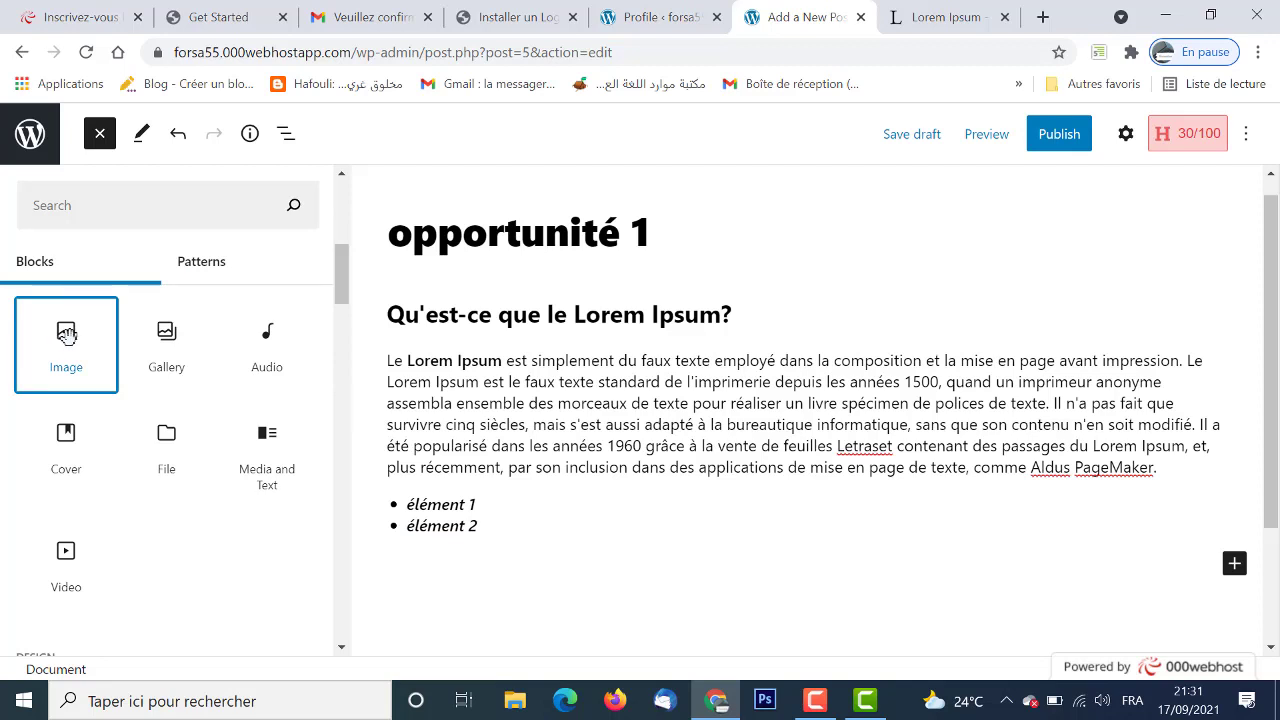
{"action": "double_click", "coordinate": [66, 333]}
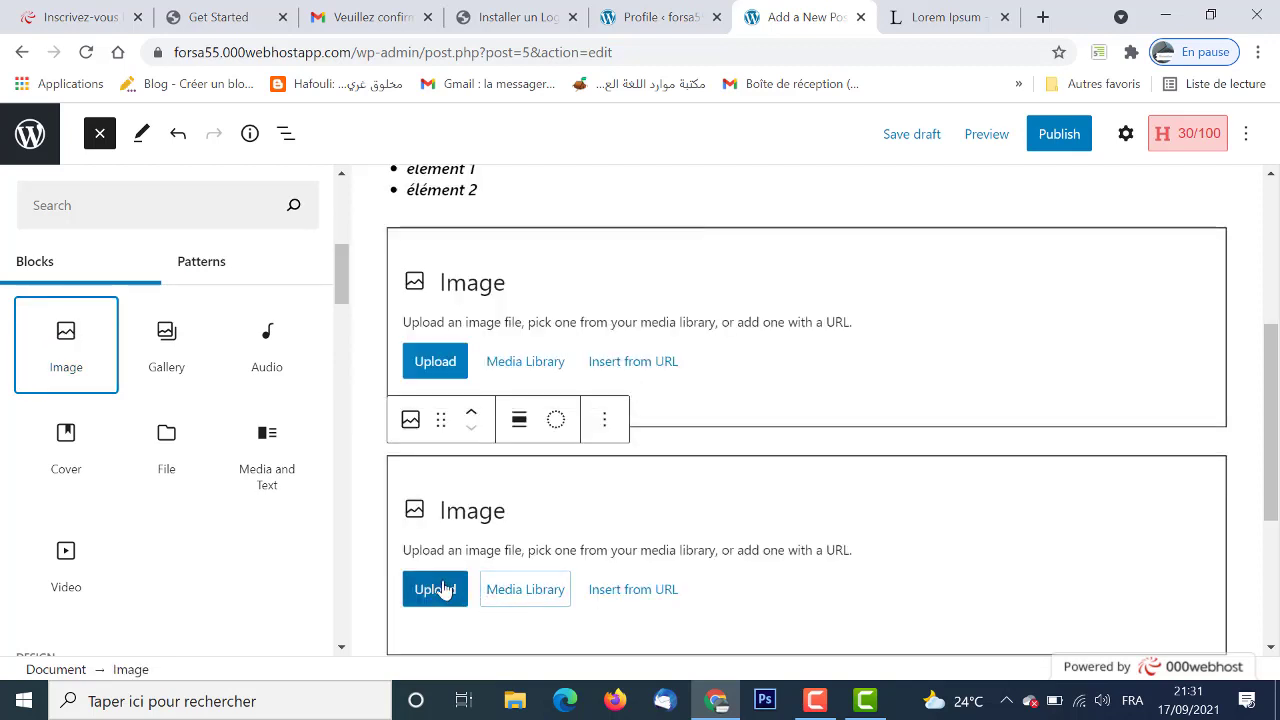
Step: Upload the 'Sans titre' image from Bureau > BUREAU > ECOSTIG into the image block
{"action": "left_click", "coordinate": [445, 363]}
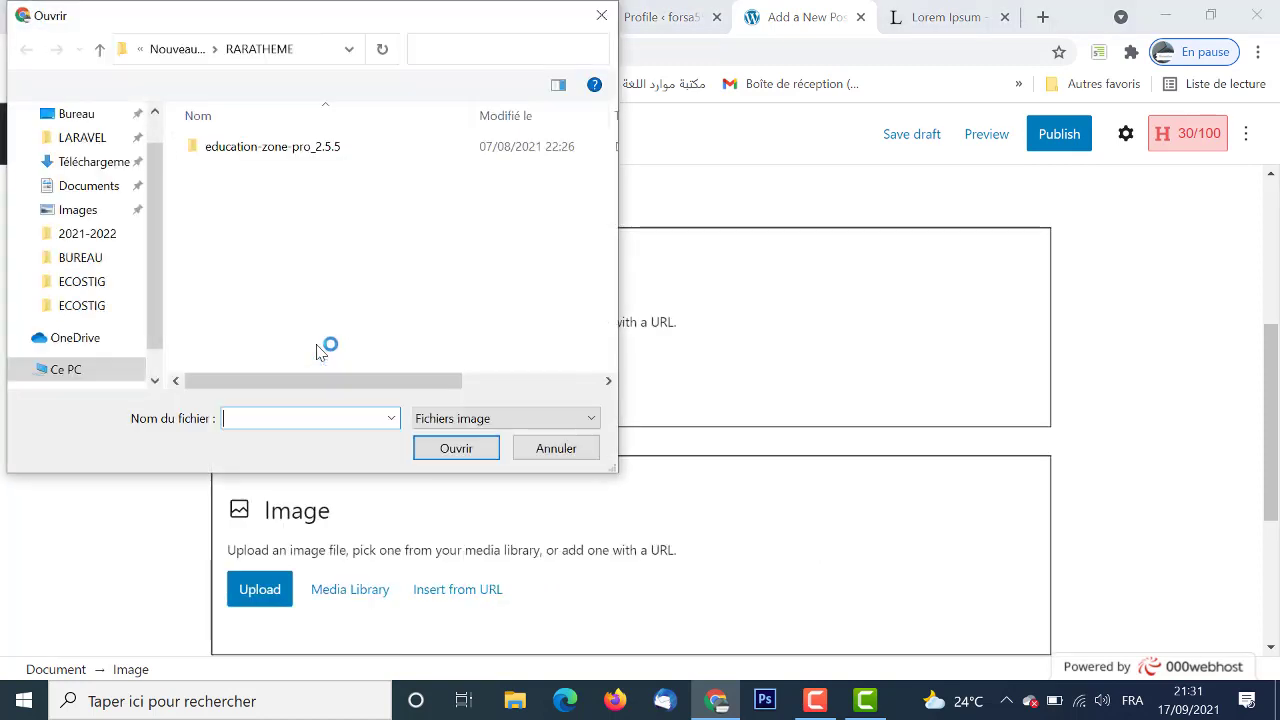
{"action": "left_click", "coordinate": [72, 115]}
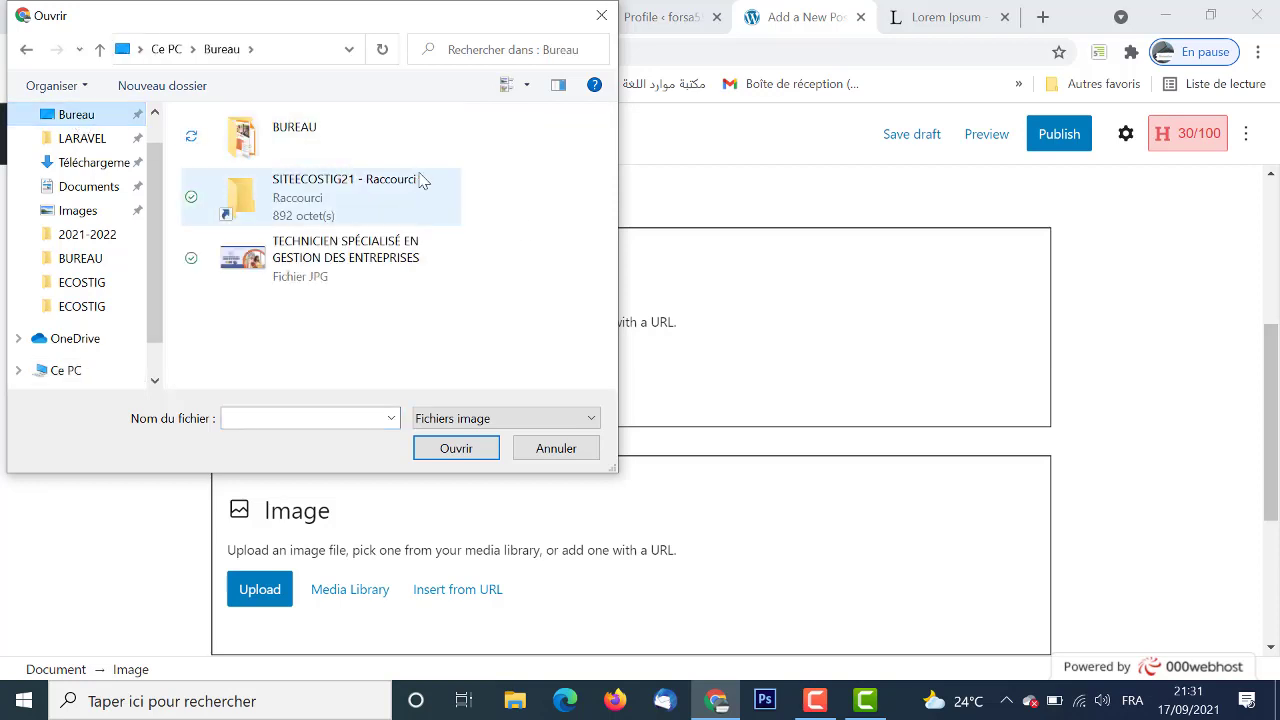
{"action": "double_click", "coordinate": [349, 131]}
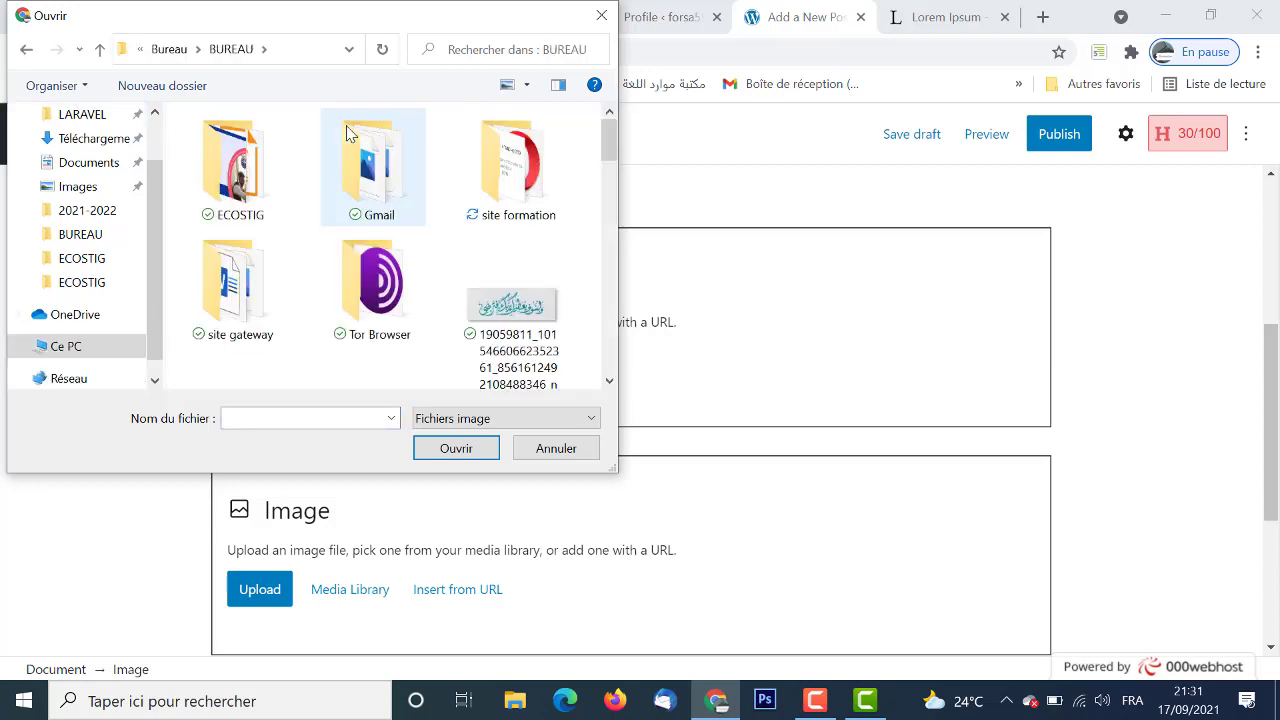
{"action": "left_click", "coordinate": [260, 175]}
{"action": "double_click", "coordinate": [258, 175]}
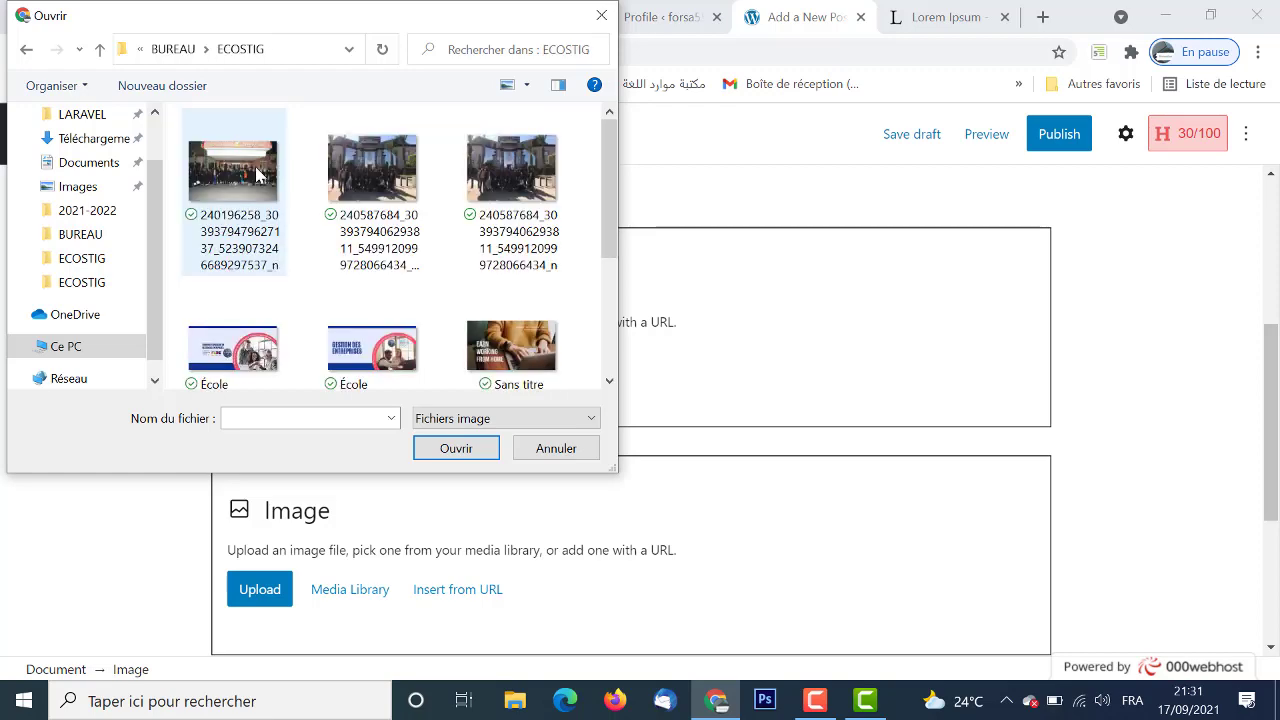
{"action": "left_click_drag", "start_coordinate": [604, 205], "coordinate": [594, 251]}
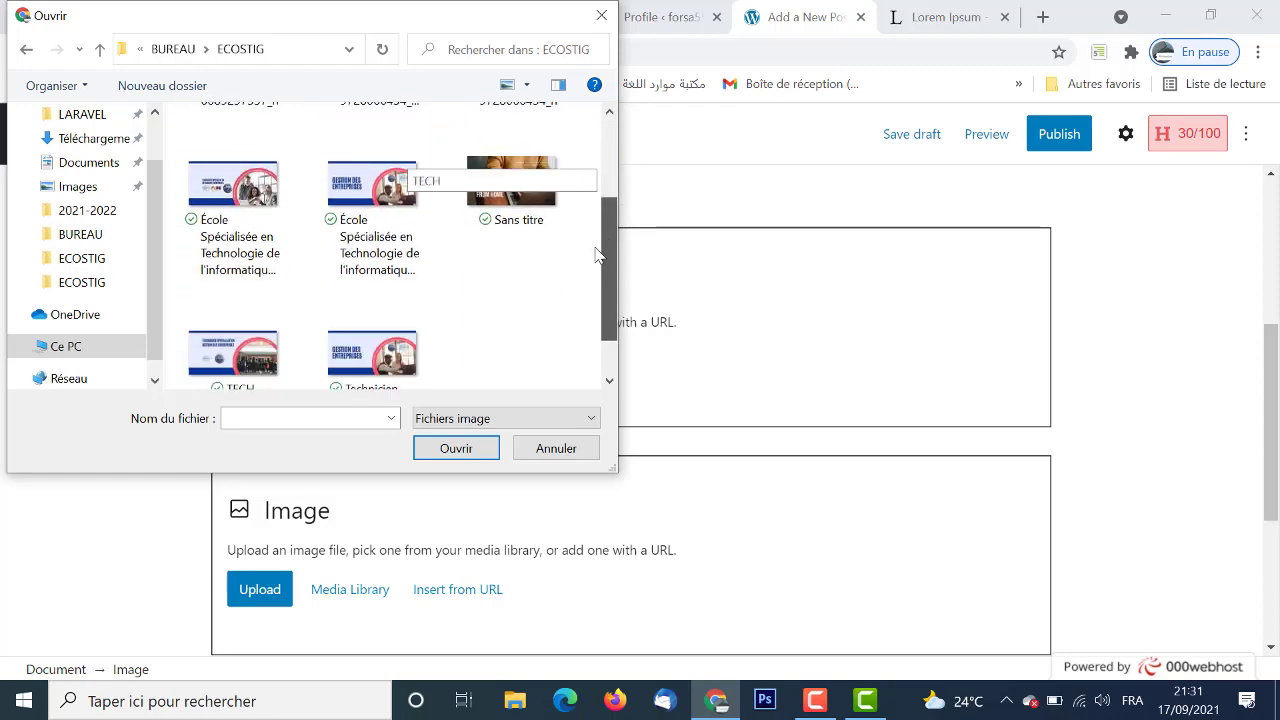
{"action": "double_click", "coordinate": [508, 248]}
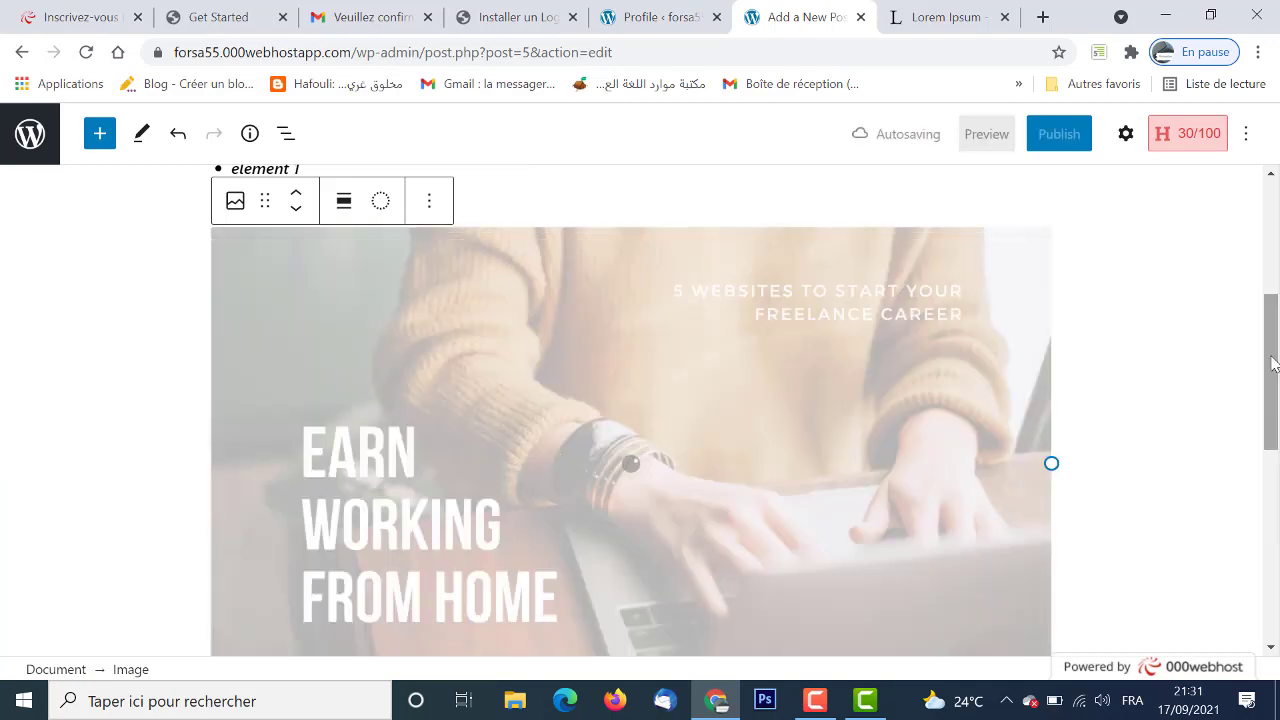
{"action": "mouse_move", "coordinate": [1268, 370]}
{"action": "left_mouse_down"}
{"action": "mouse_move", "coordinate": [1266, 425]}
{"action": "mouse_move", "coordinate": [1262, 375]}
{"action": "left_mouse_up"}
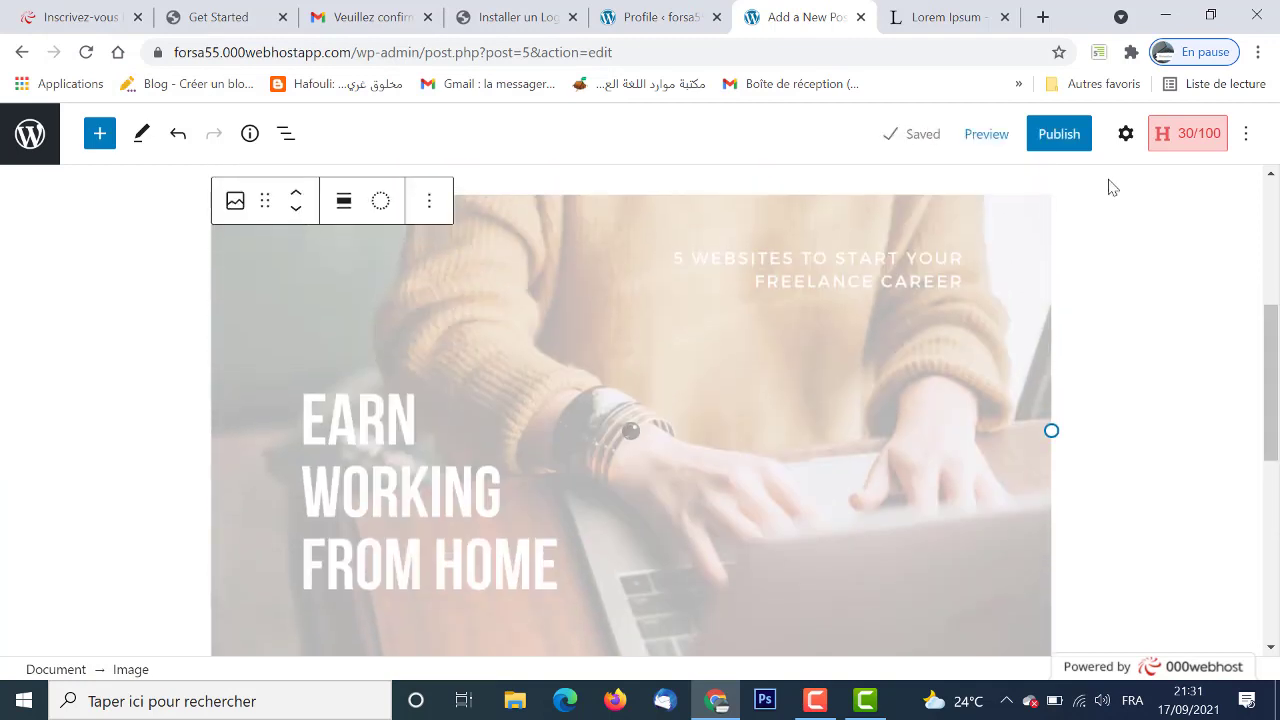
Step: Publish the 'opportunité 1' post while staying in the editor
{"action": "left_click", "coordinate": [1068, 143]}
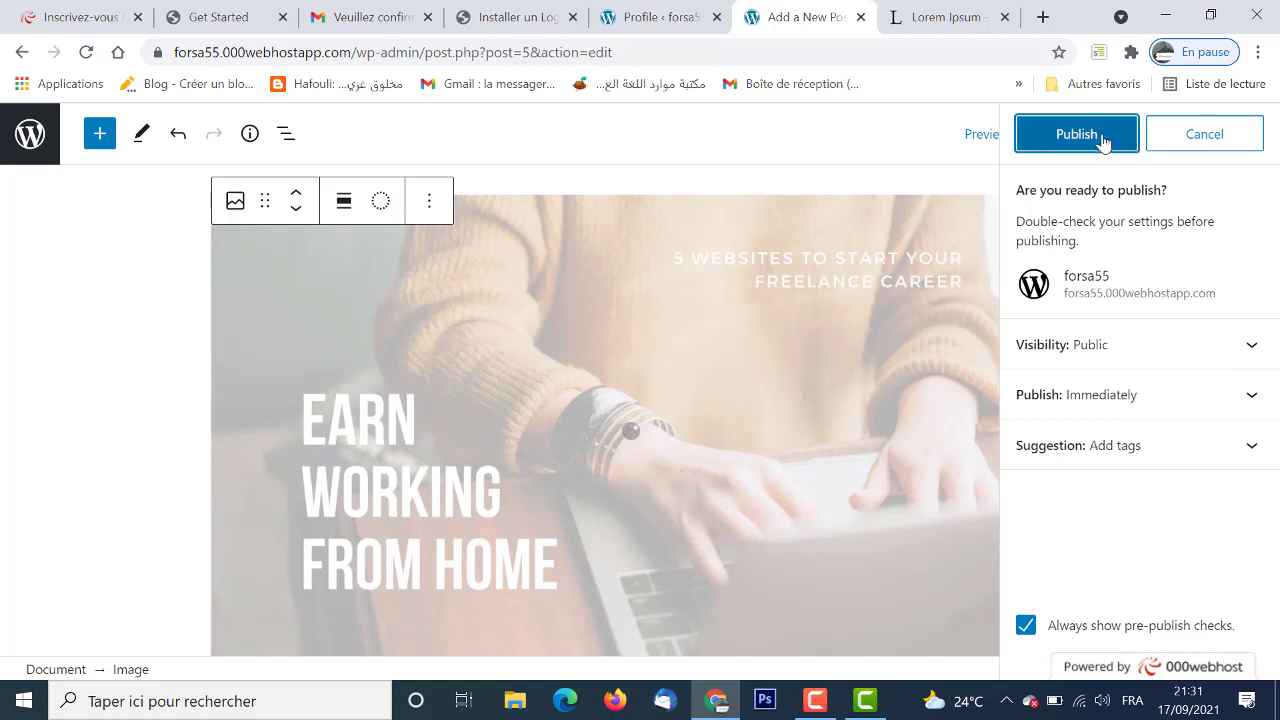
{"action": "left_click", "coordinate": [1088, 142]}
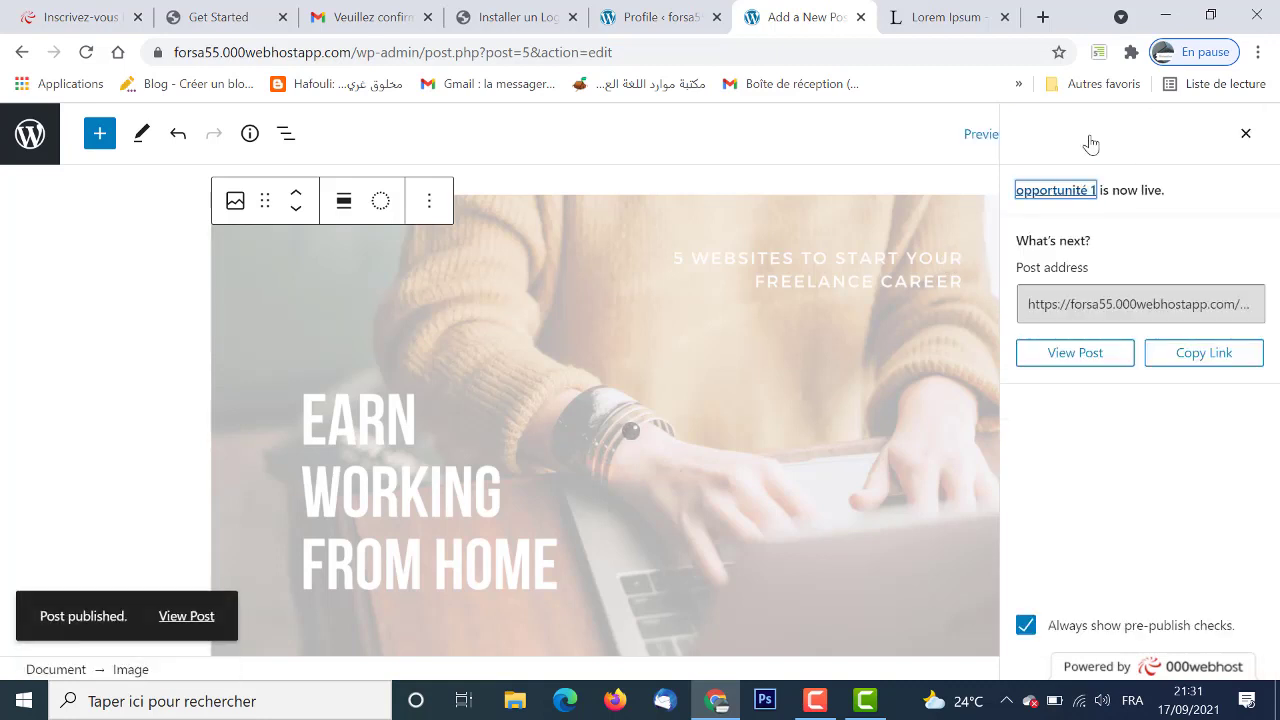
{"action": "left_click", "coordinate": [185, 616]}
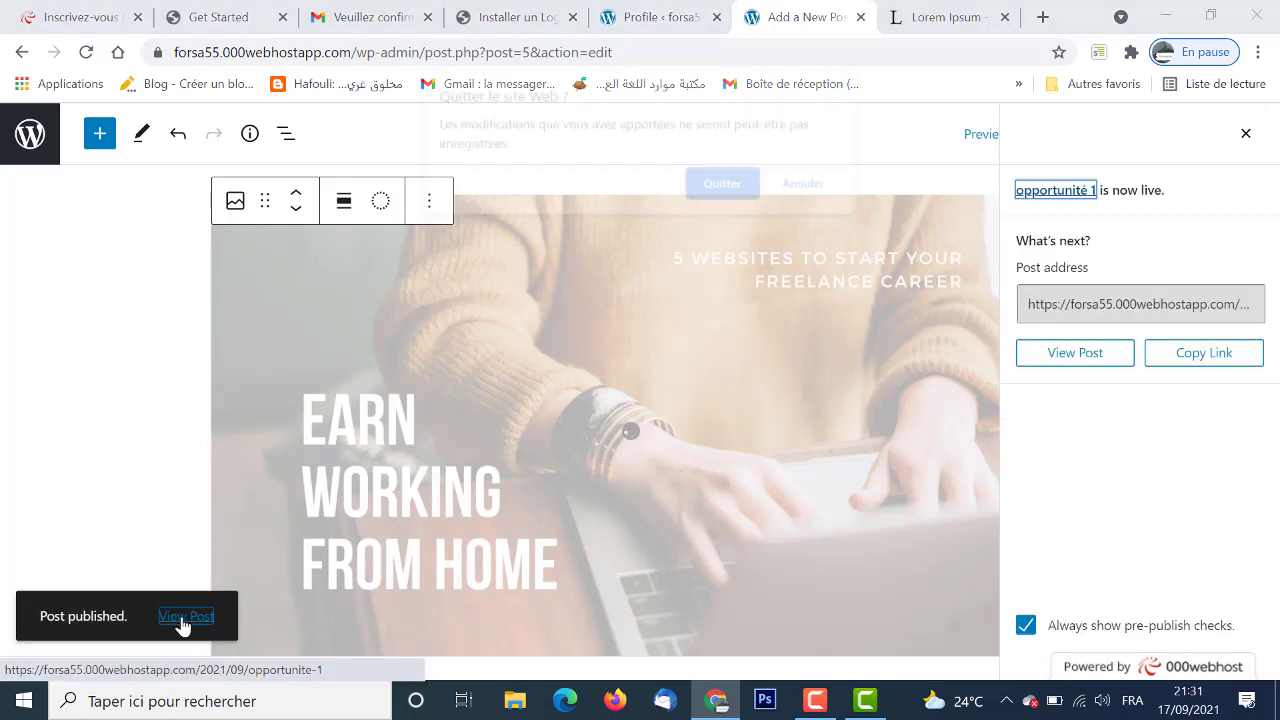
{"action": "left_click", "coordinate": [810, 186]}
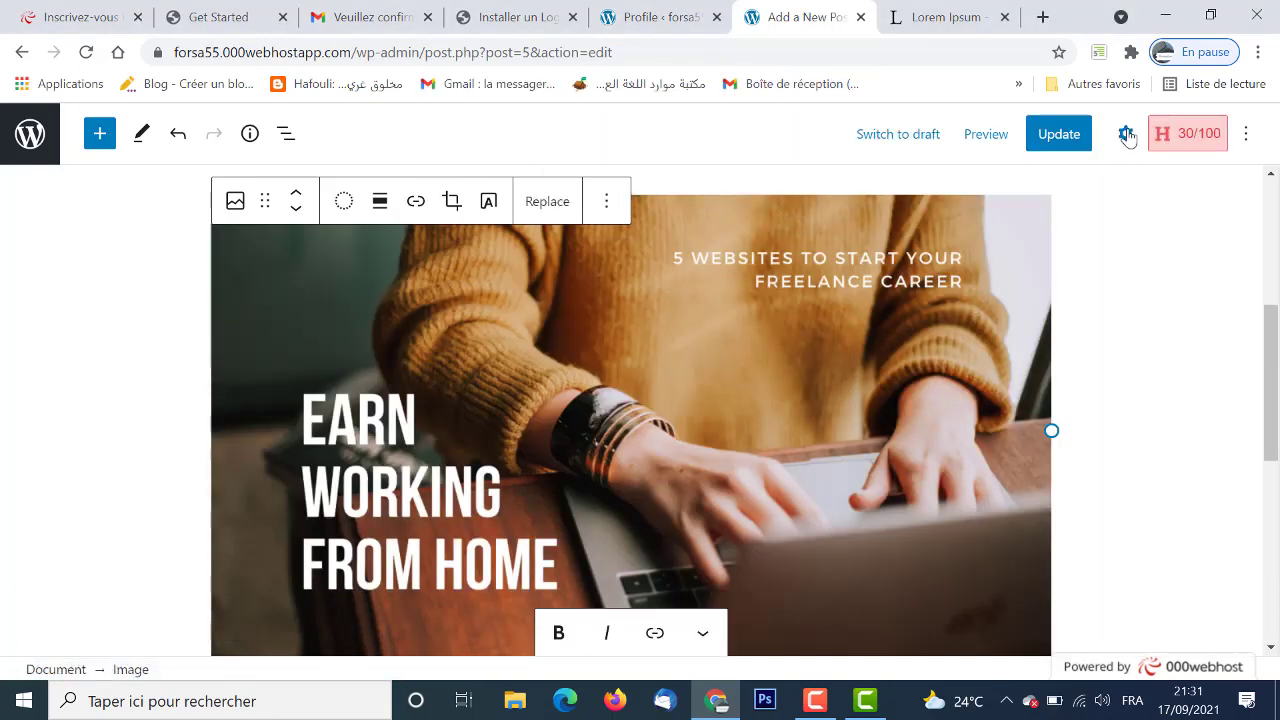
{"action": "left_click", "coordinate": [1126, 134]}
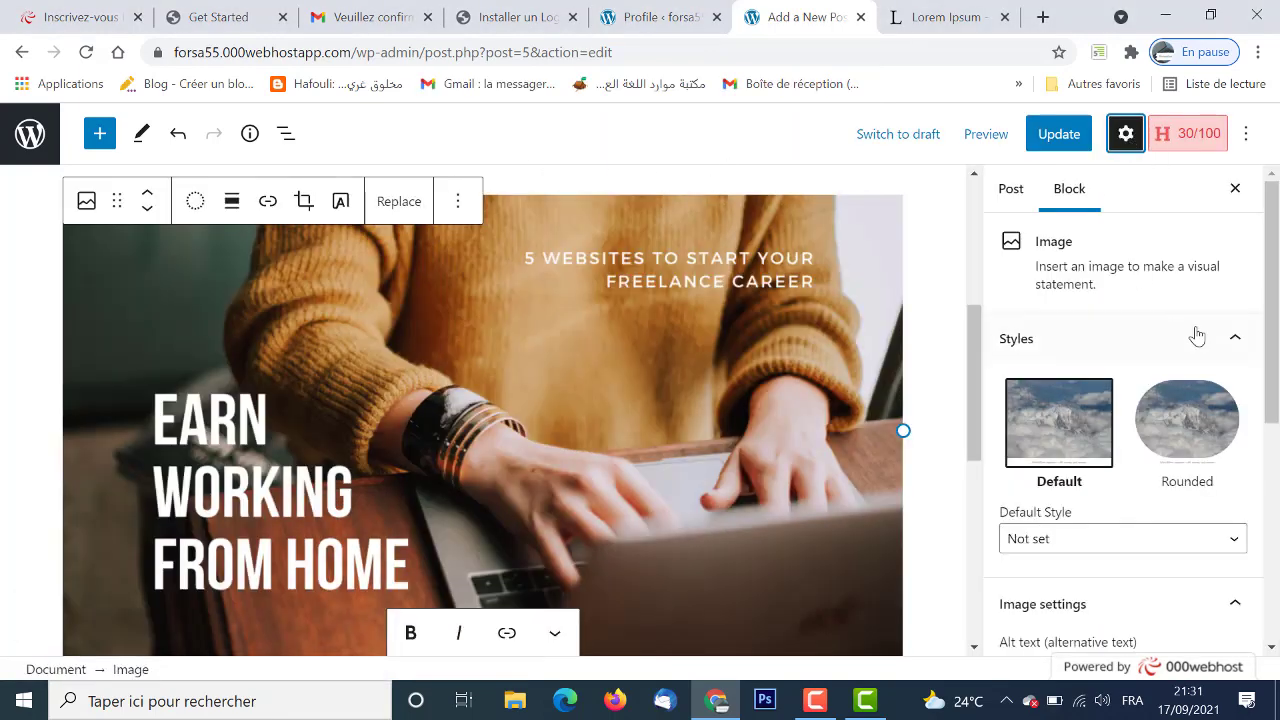
Step: Give the image the Rounded style, add the technologie category, update, and view the post
{"action": "left_click", "coordinate": [1206, 404]}
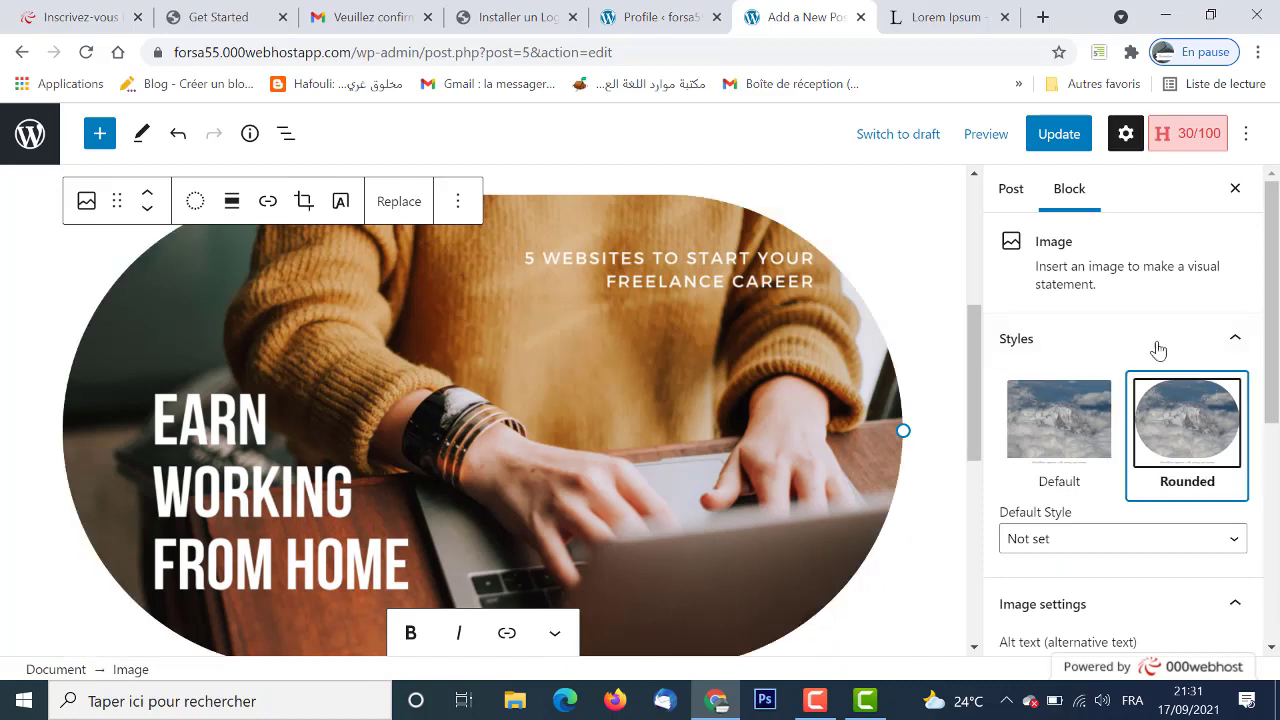
{"action": "left_click", "coordinate": [1008, 190]}
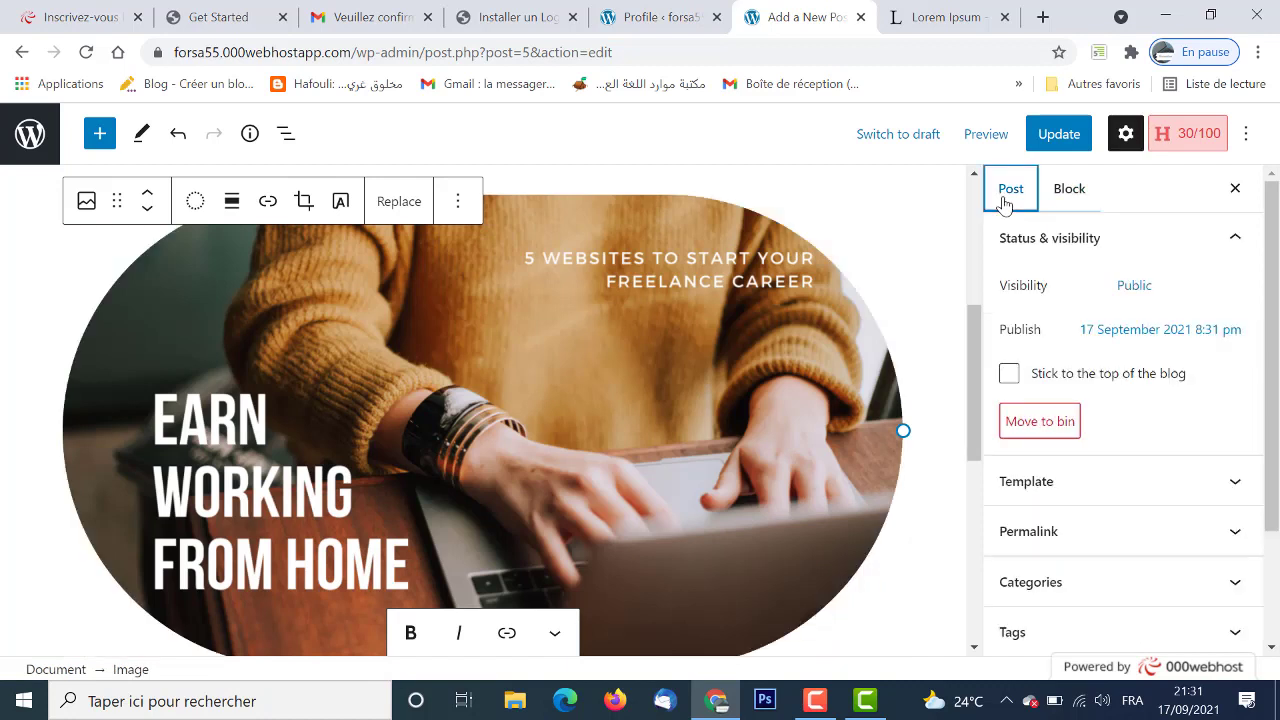
{"action": "left_click", "coordinate": [1217, 589]}
{"action": "scroll", "coordinate": [1272, 540], "scroll_direction": "down", "scroll_amount": 2}
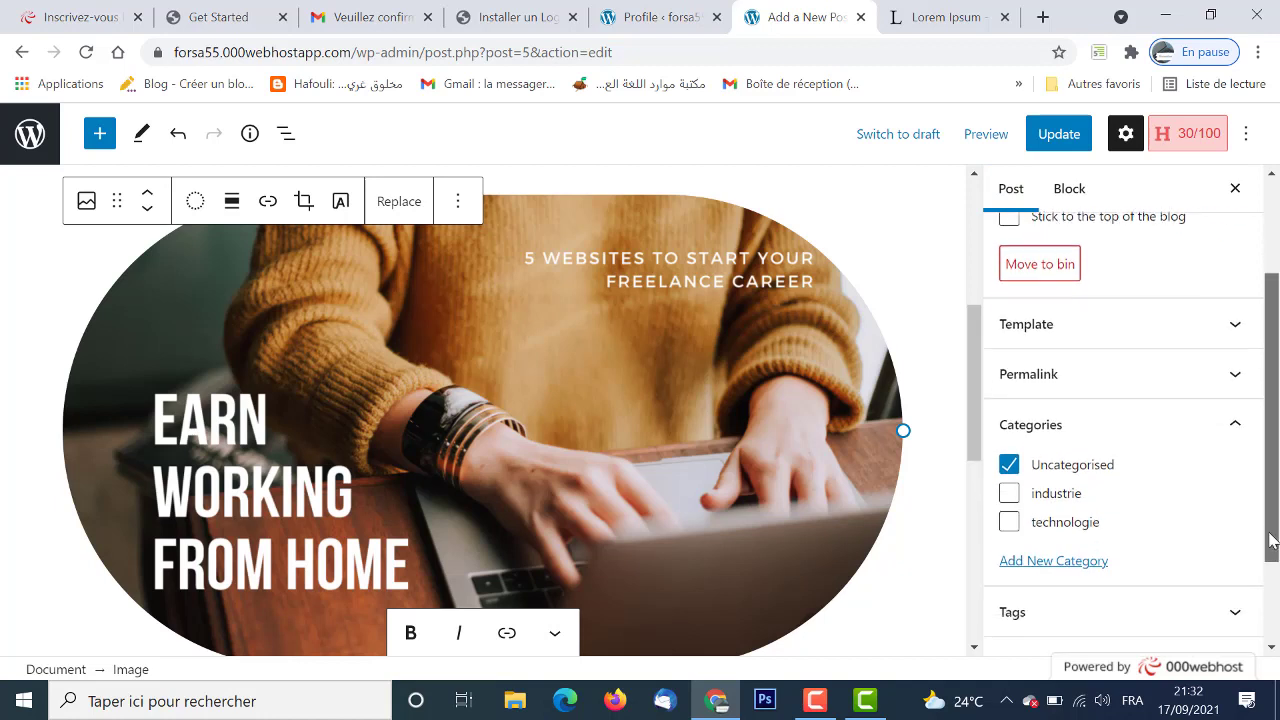
{"action": "left_click", "coordinate": [1012, 515]}
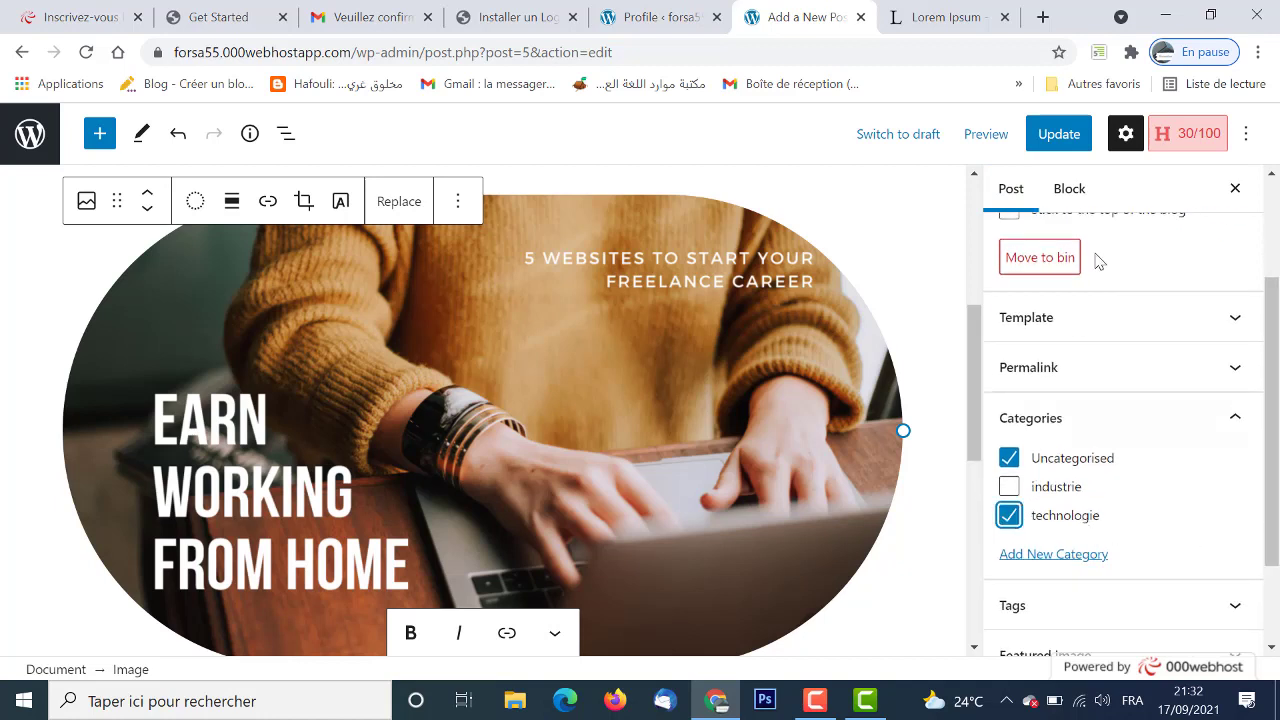
{"action": "left_click", "coordinate": [1064, 138]}
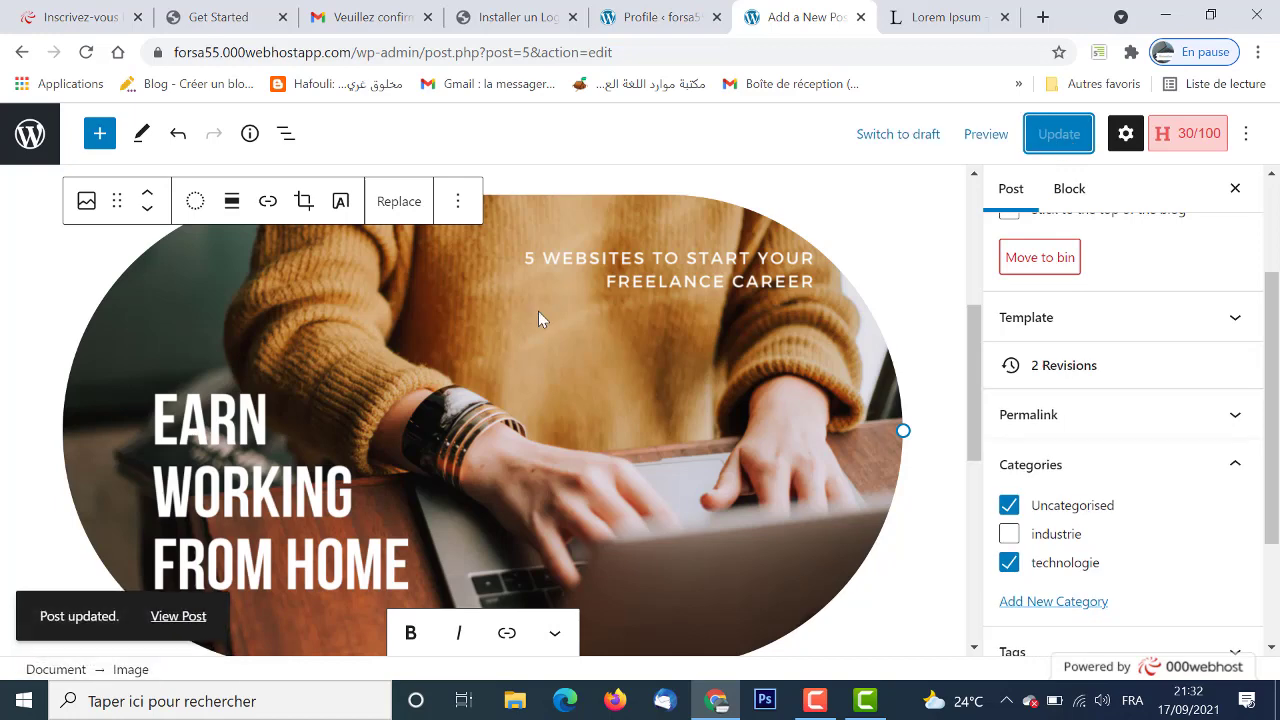
{"action": "left_click", "coordinate": [178, 616]}
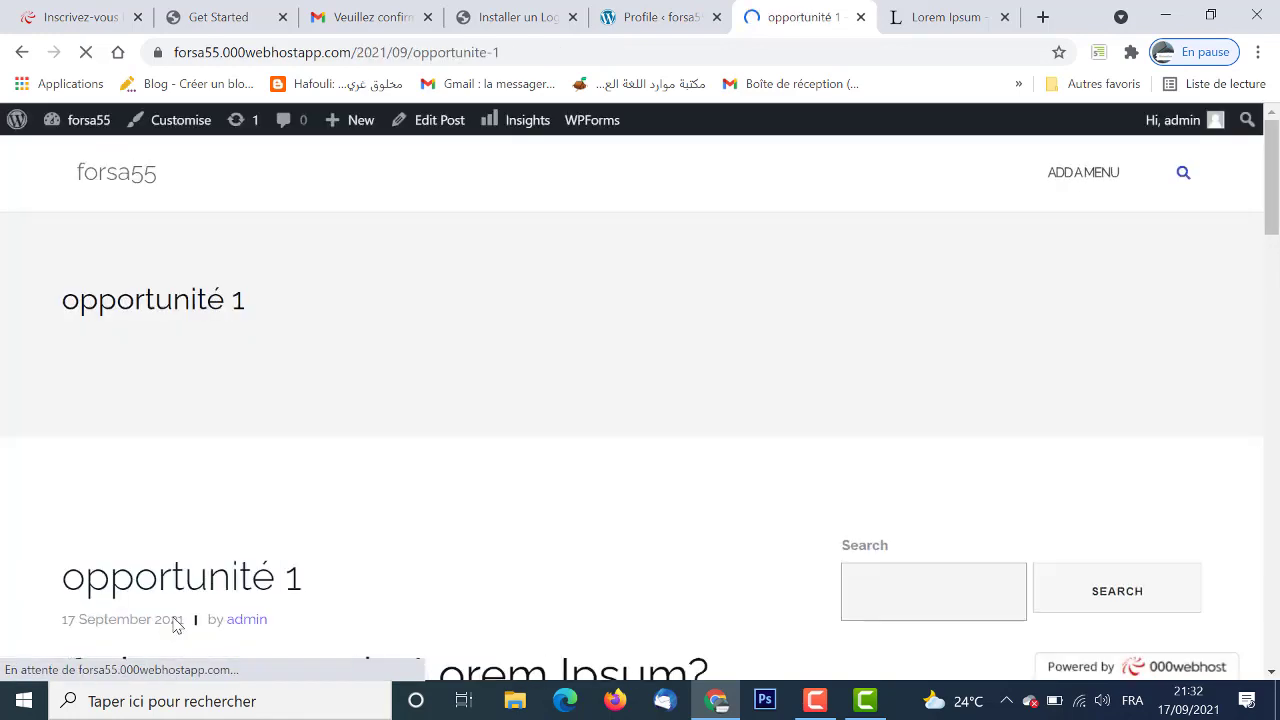
Step: Check the live post, then go to the Dashboard and create a new post via Posts > Add New
{"action": "left_click_drag", "start_coordinate": [1268, 150], "coordinate": [1255, 188]}
{"action": "scroll", "coordinate": [1249, 173], "scroll_direction": "up", "scroll_amount": 4}
{"action": "scroll", "coordinate": [1258, 173], "scroll_direction": "up", "scroll_amount": 1}
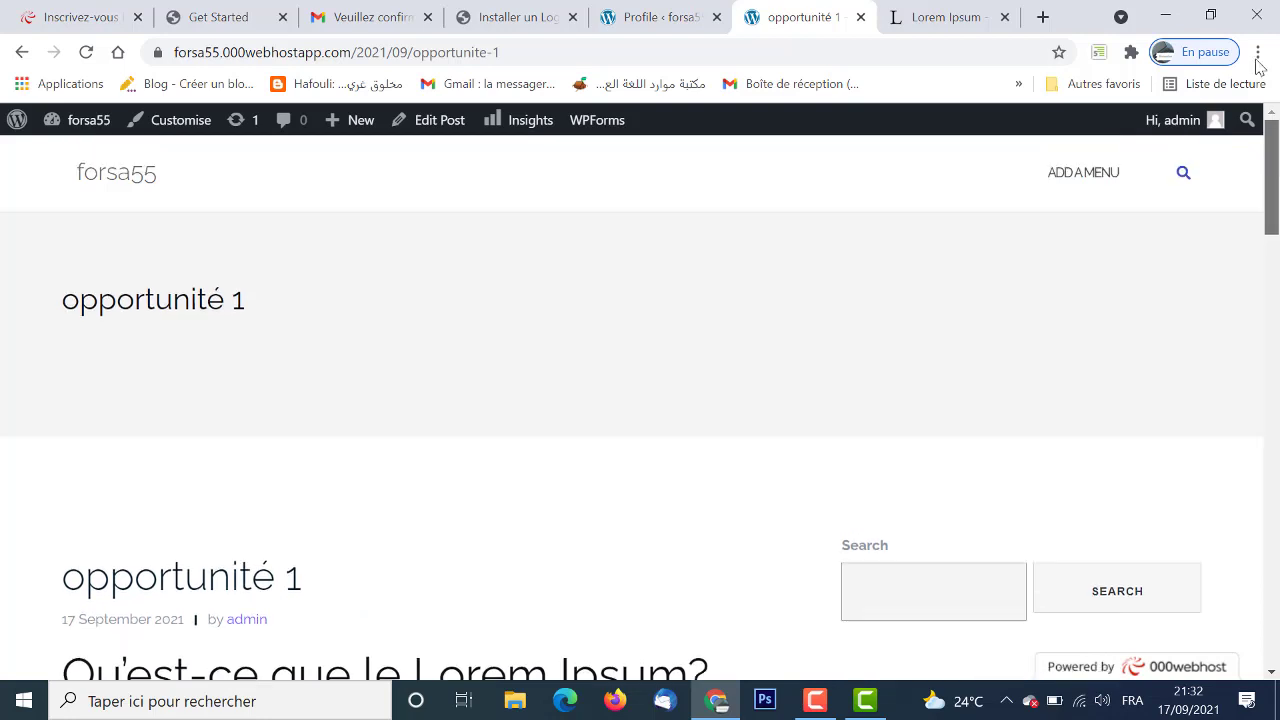
{"action": "mouse_move", "coordinate": [84, 125]}
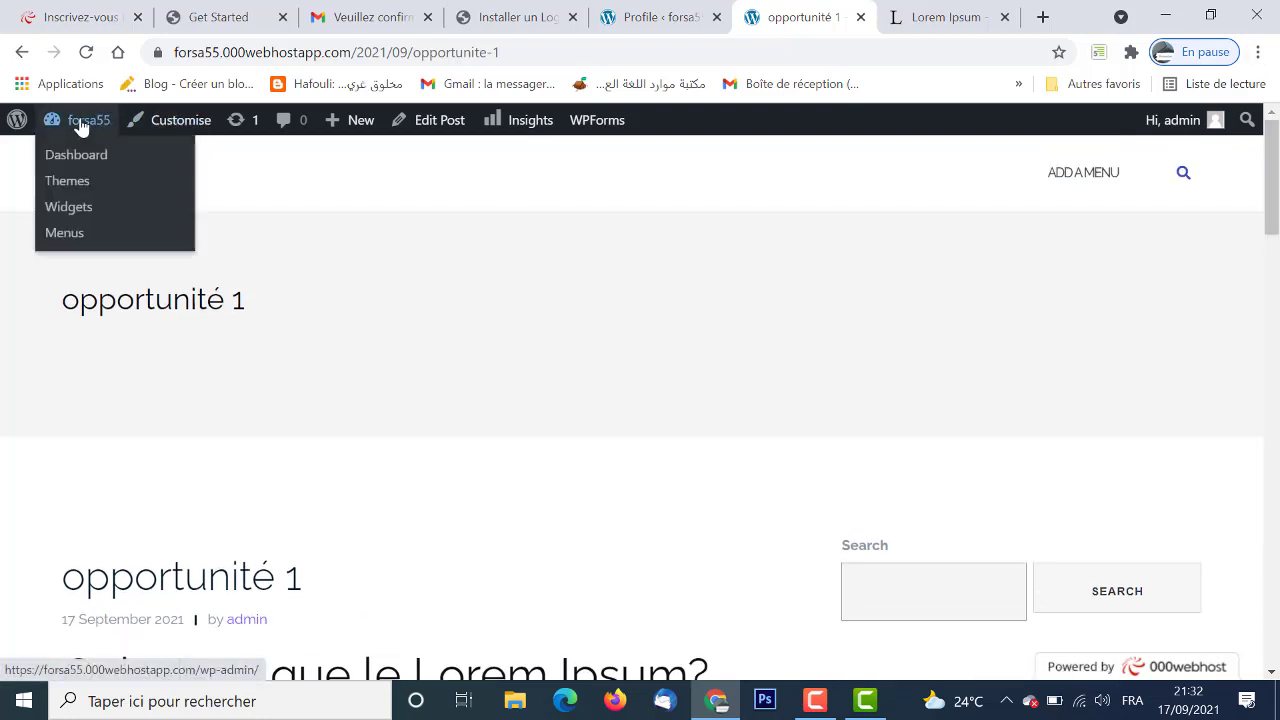
{"action": "left_click", "coordinate": [77, 155]}
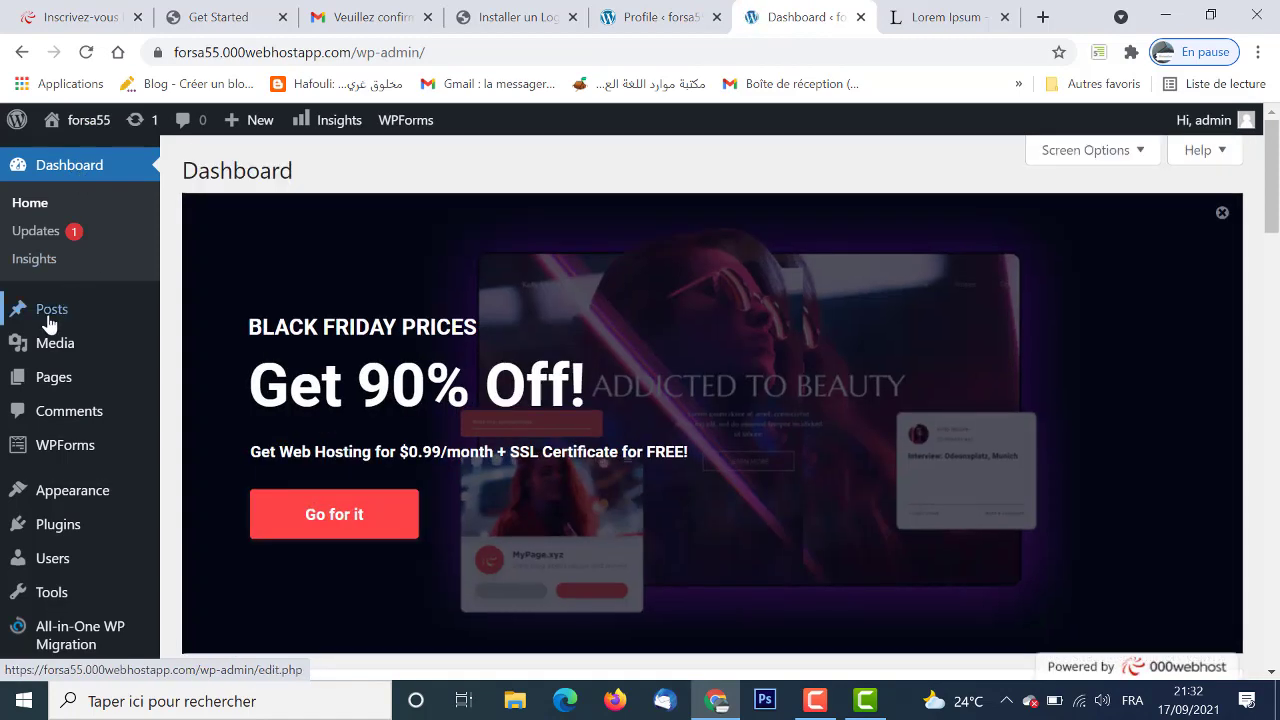
{"action": "mouse_move", "coordinate": [50, 318]}
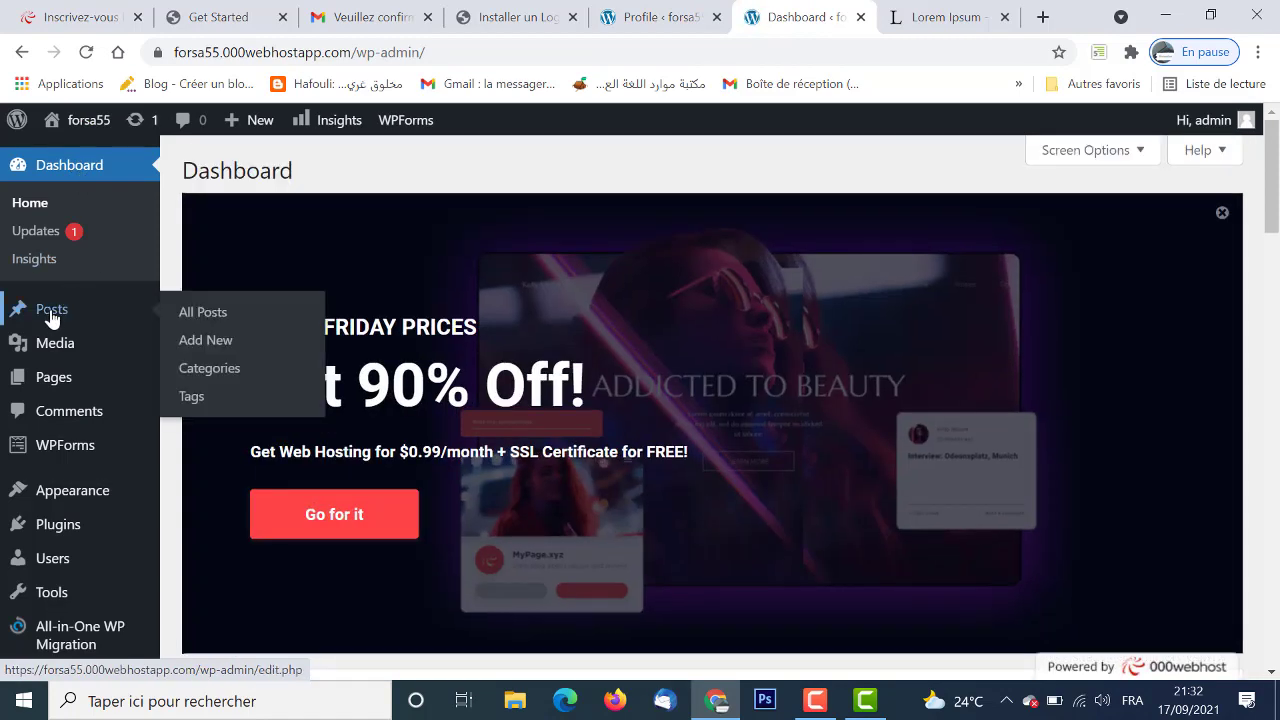
{"action": "left_click", "coordinate": [229, 318]}
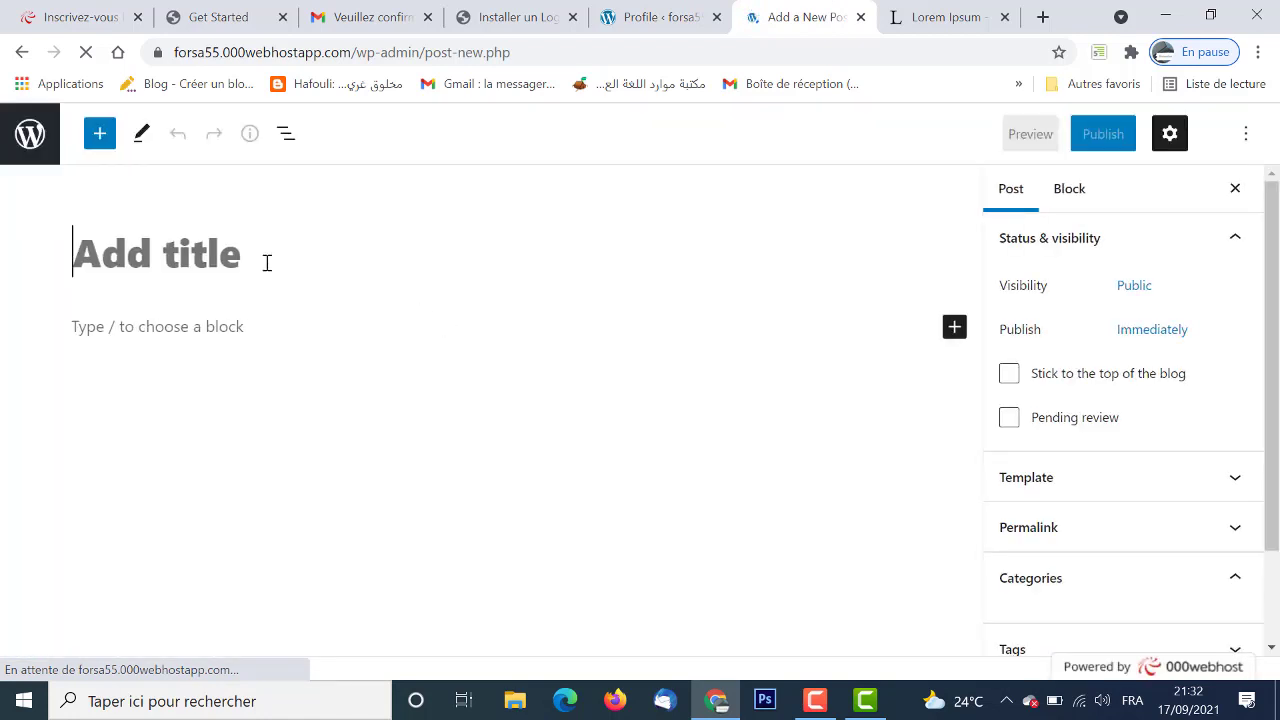
Step: Title the second post 'opportunité2' and paste the Lorem Ipsum heading and paragraph into it
{"action": "type", "text": "opport"}
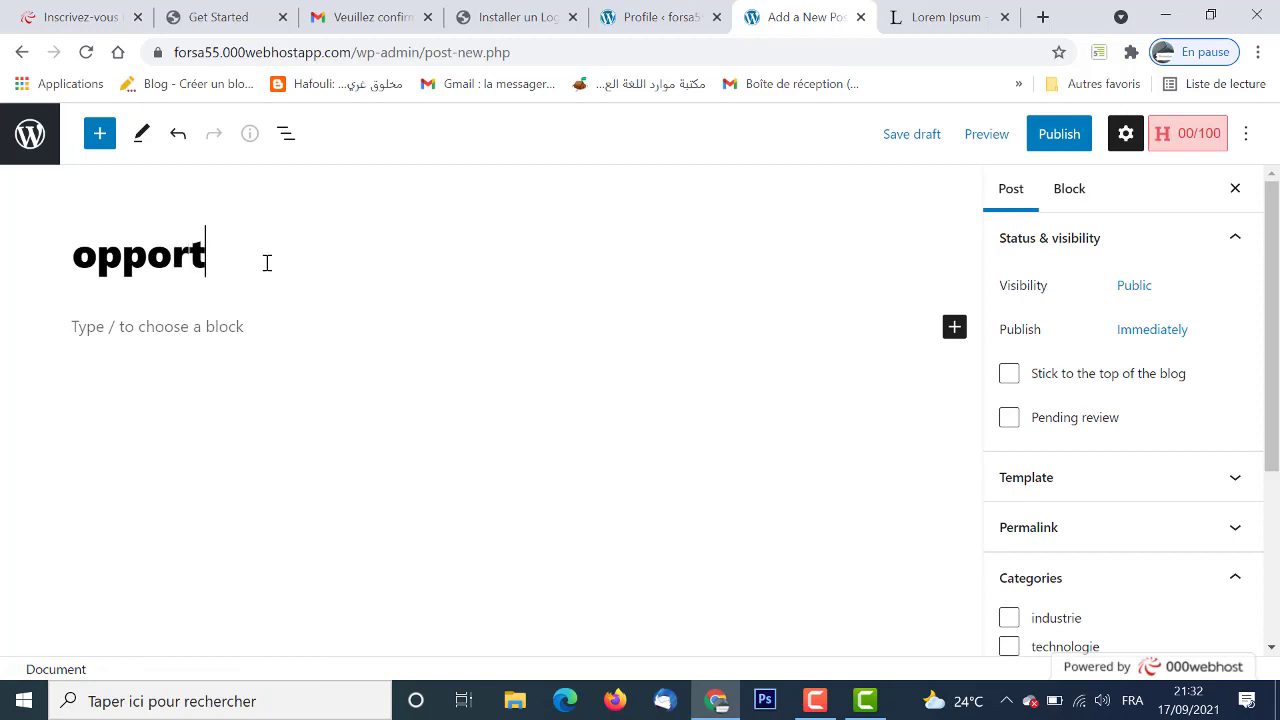
{"action": "type", "text": "unité"}
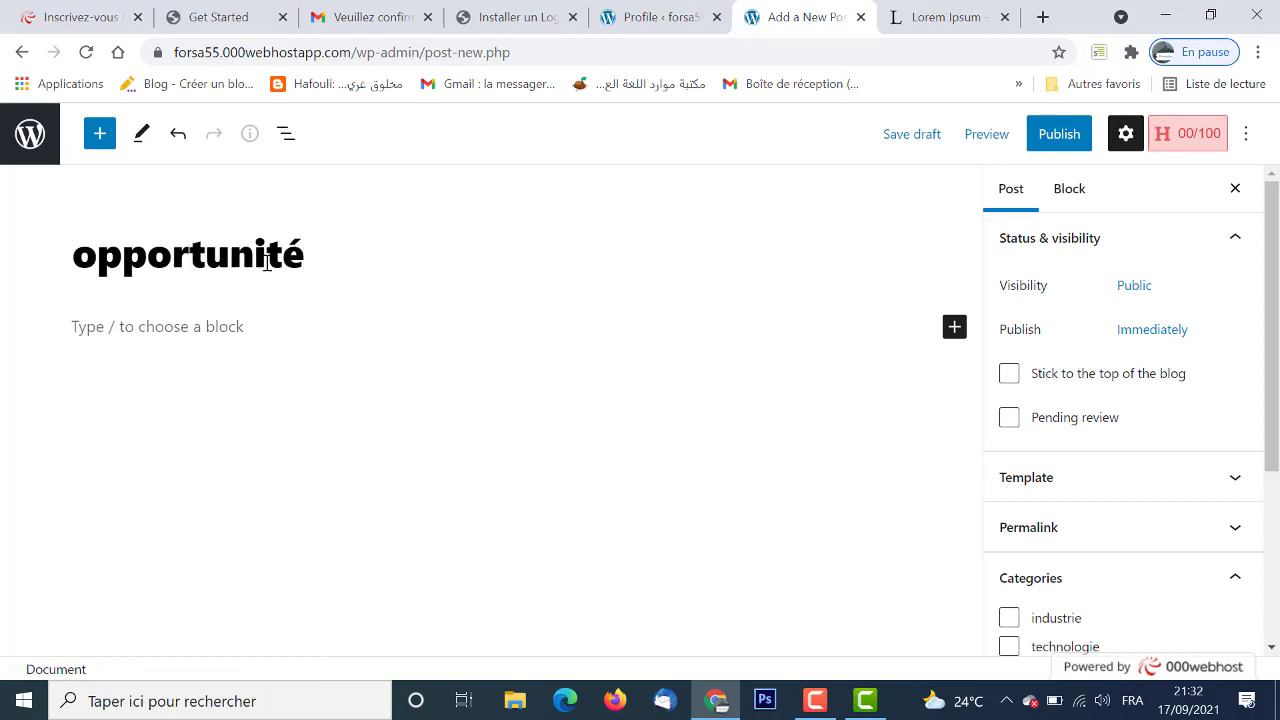
{"action": "type", "text": "2"}
{"action": "left_click", "coordinate": [164, 330]}
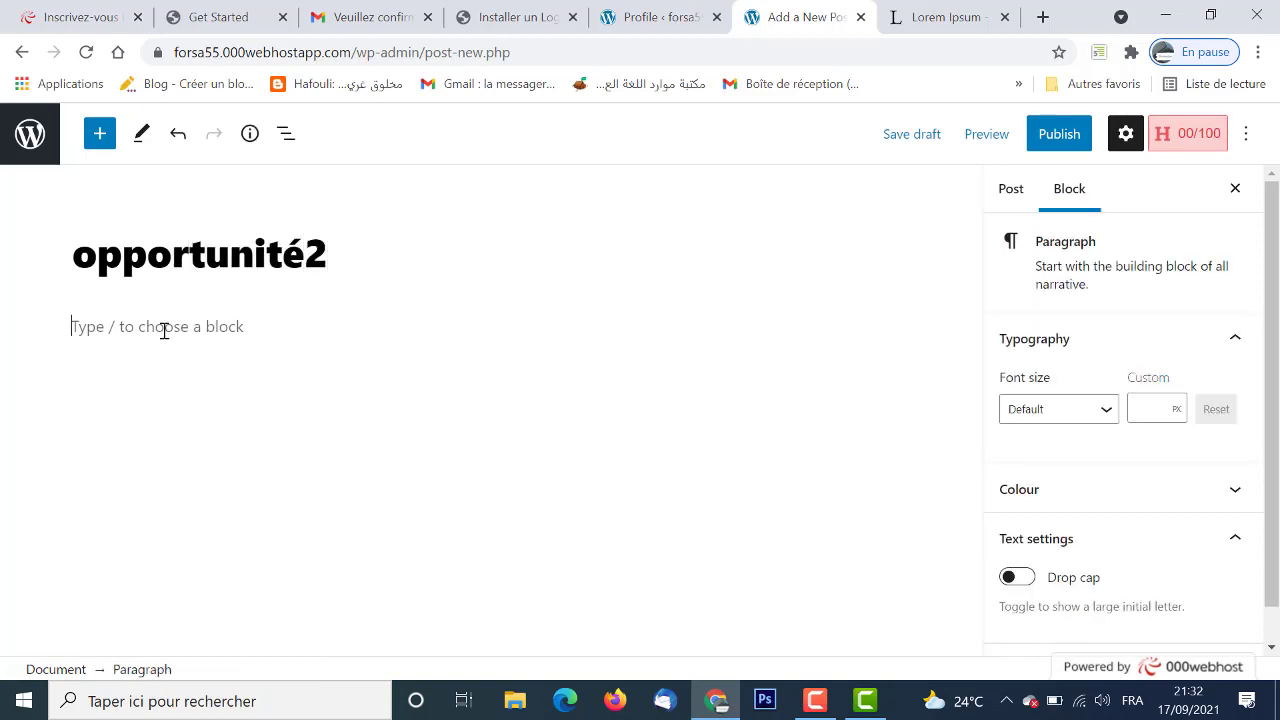
{"action": "type", "text": "Le Lorem Ipsum est simplement du faux texte employé dans la composition et la mise en page avant impression. Le Lorem Ipsum est le faux texte standard de l'imprimerie depuis les années 1500, quand un imprimeur anonyme assembla ensemble des morceaux de texte pour réaliser un livre spécimen de polices de texte. Il n'a pas fait que survivre cinq siècles, mais s'est aussi adapté à la bureautique informatique, sans que son contenu n'en soit modifié. Il a été popularisé dans les années 1960 grâce à la vente de feuilles Letraset contenant des passages du Lorem Ipsum, et, plus récemment, par son inclusion dans des applications de mise en page de texte, comme Aldus PageMaker."}
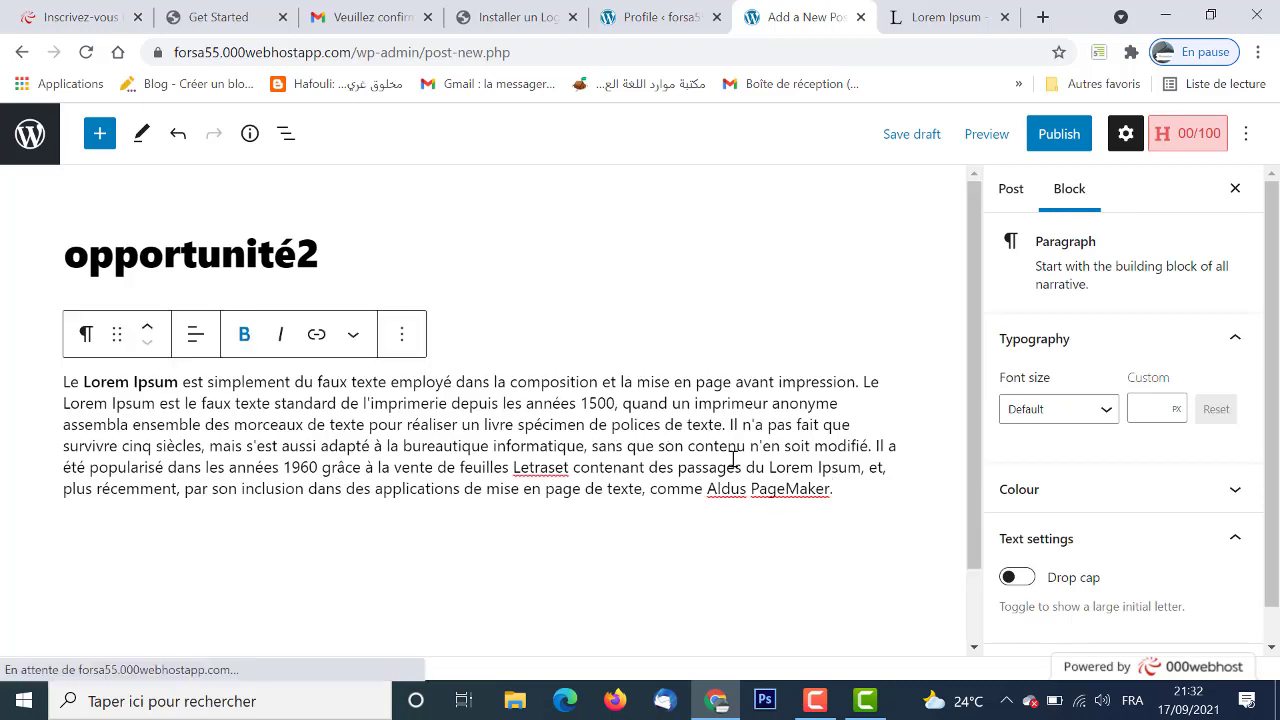
{"action": "key", "text": "Return"}
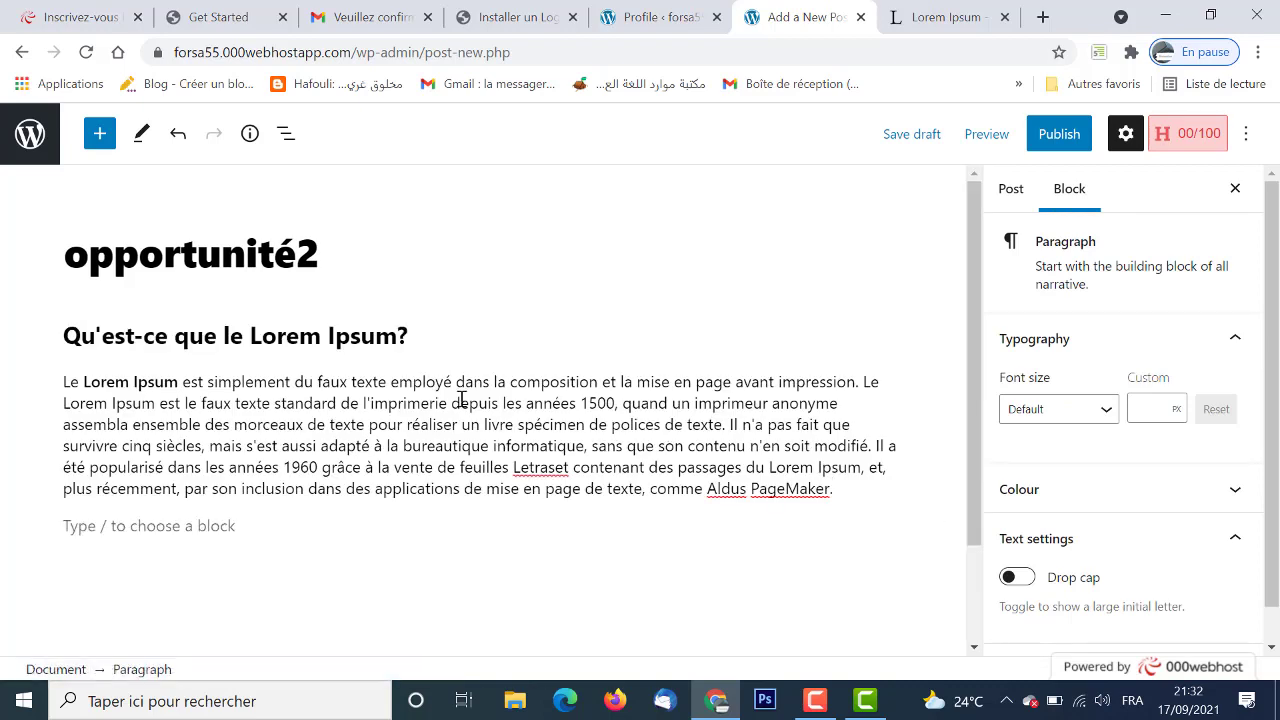
{"action": "left_click", "coordinate": [100, 135]}
{"action": "left_click_drag", "start_coordinate": [342, 240], "coordinate": [337, 300]}
Step: Add a File block below the text and begin an upload into it
{"action": "left_click", "coordinate": [154, 397]}
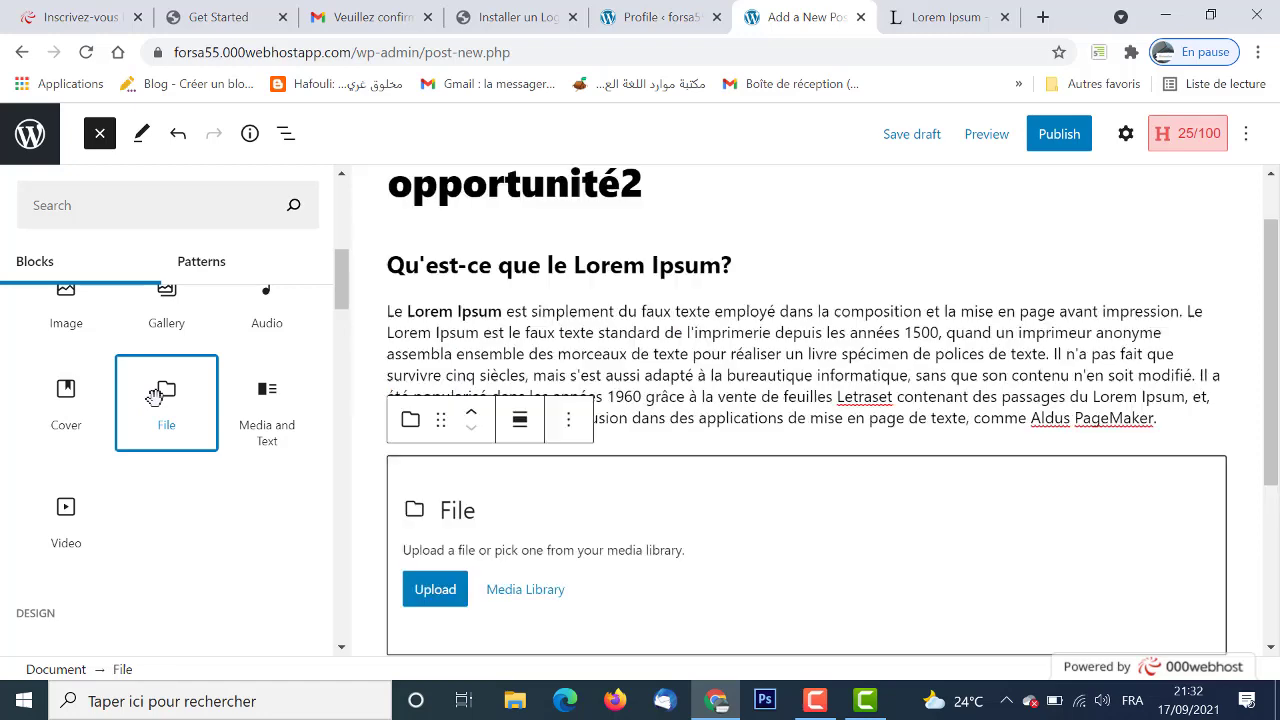
{"action": "left_click", "coordinate": [440, 590]}
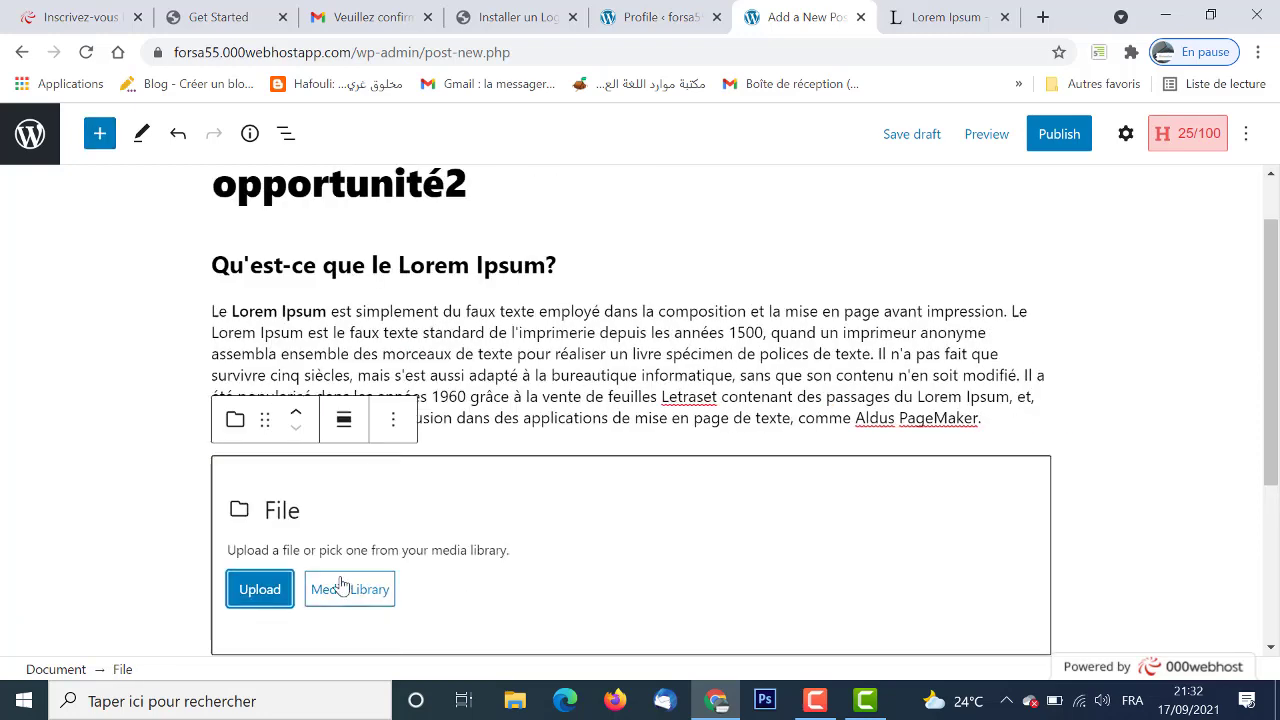
{"action": "left_click", "coordinate": [290, 590]}
{"action": "left_click", "coordinate": [284, 590]}
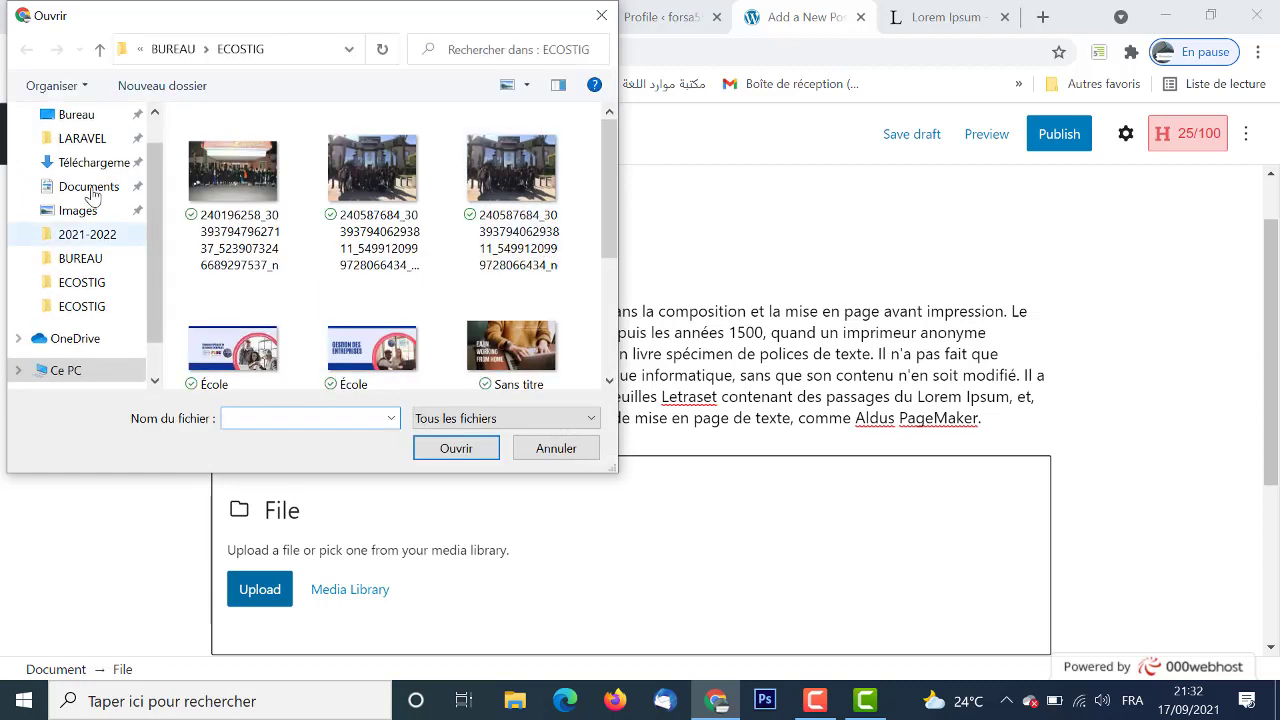
Step: Upload 03html_css from Bureau > BUREAU > site formation into the File block
{"action": "left_click", "coordinate": [77, 117]}
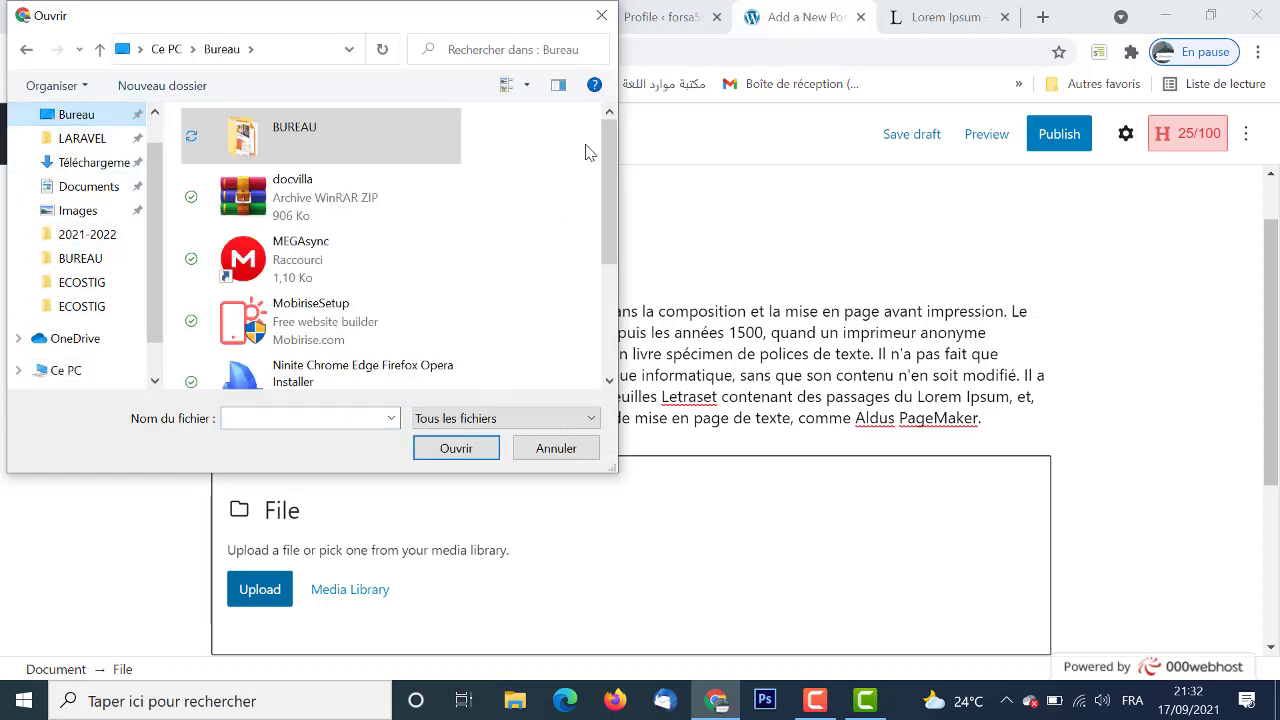
{"action": "left_click_drag", "start_coordinate": [612, 173], "coordinate": [330, 105]}
{"action": "double_click", "coordinate": [320, 129]}
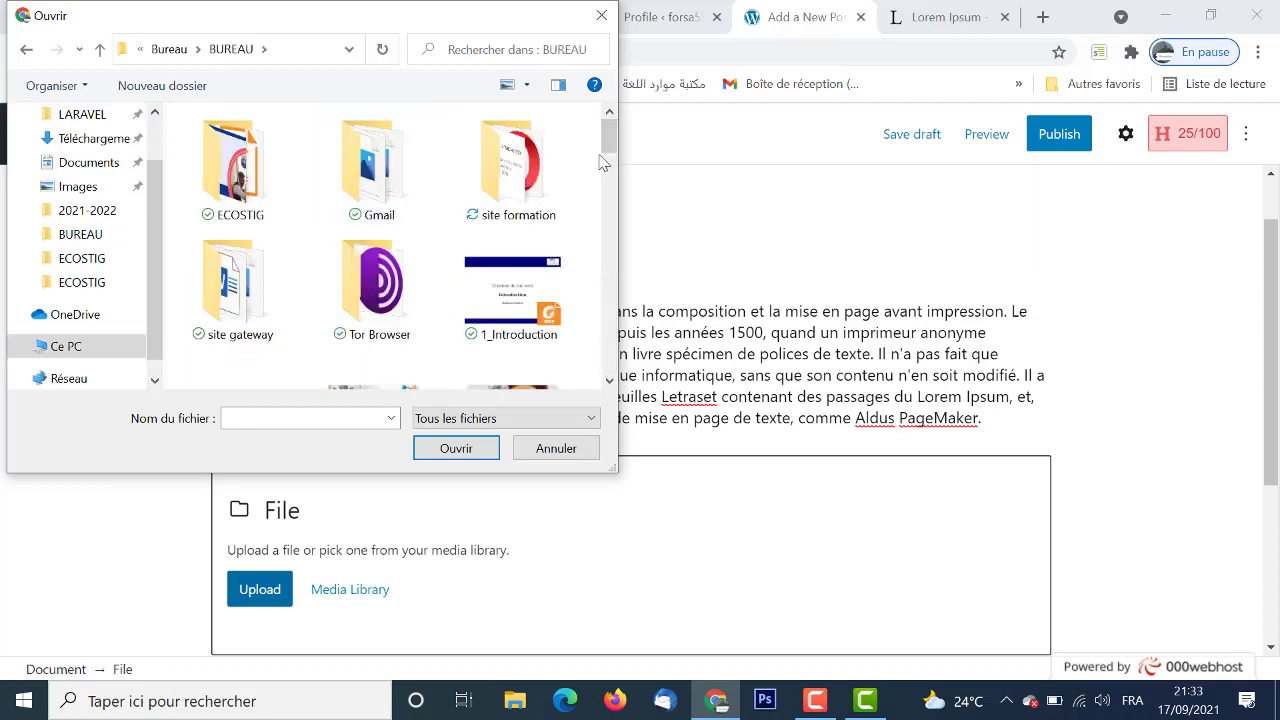
{"action": "left_click", "coordinate": [520, 150]}
{"action": "double_click", "coordinate": [520, 150]}
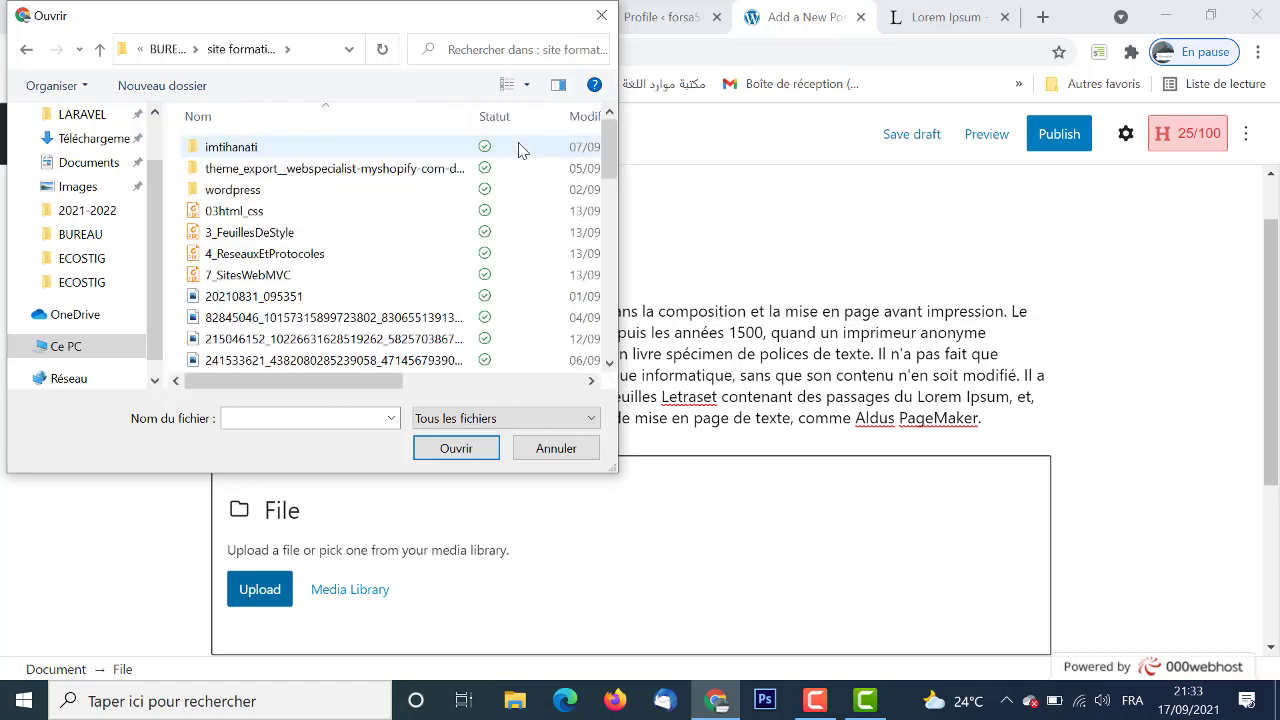
{"action": "left_click", "coordinate": [309, 218]}
{"action": "double_click", "coordinate": [309, 221]}
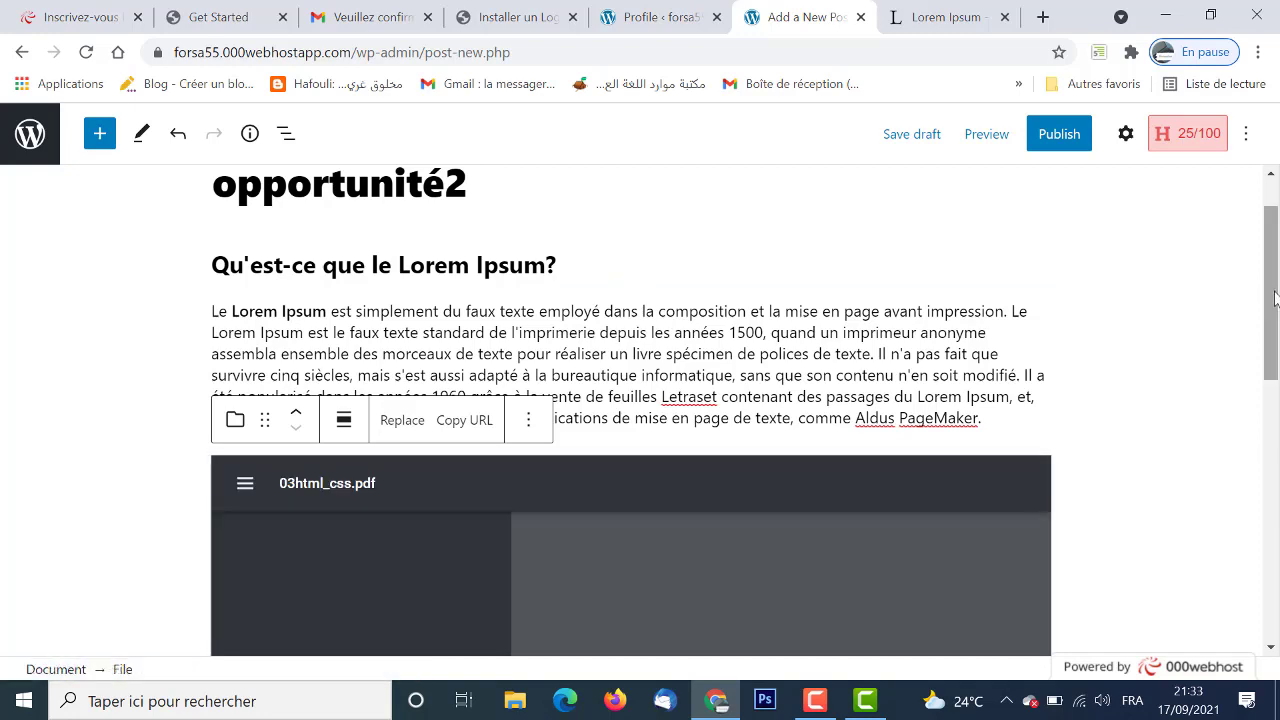
{"action": "mouse_move", "coordinate": [1270, 325]}
{"action": "left_mouse_down"}
{"action": "mouse_move", "coordinate": [1270, 372]}
{"action": "mouse_move", "coordinate": [1262, 312]}
{"action": "left_mouse_up"}
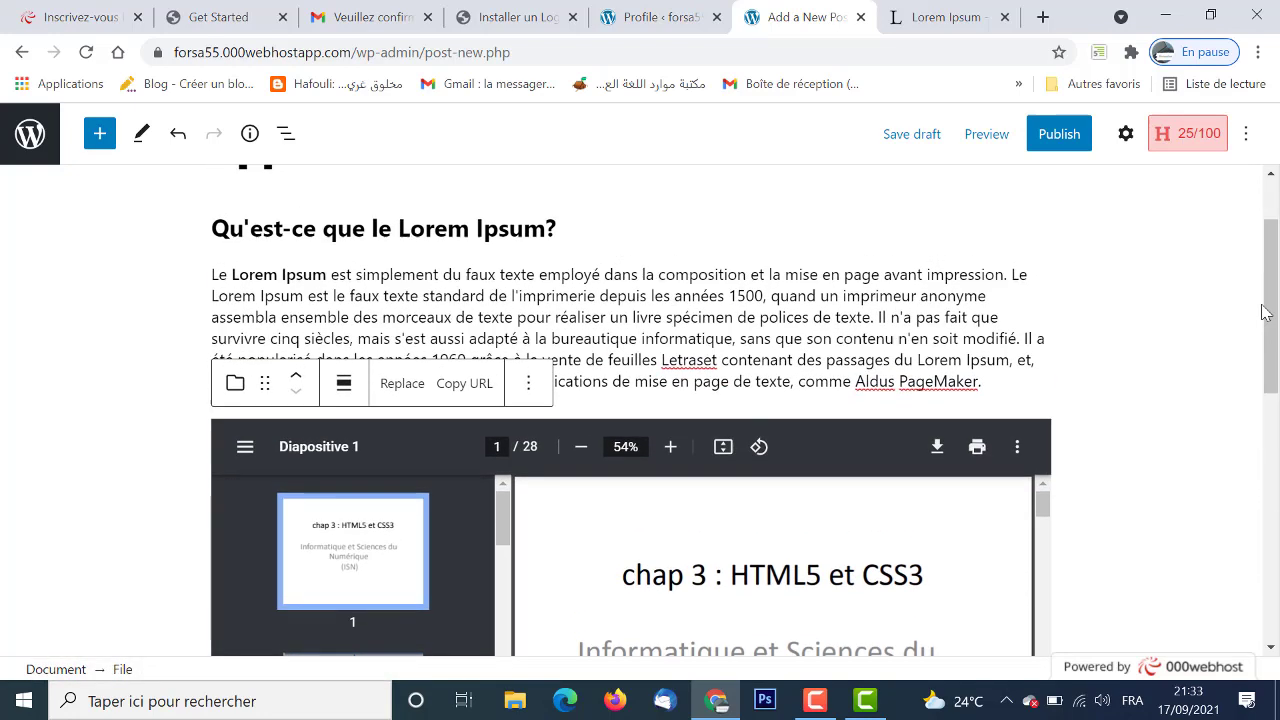
Step: Publish the opportunité2 post
{"action": "left_click", "coordinate": [1070, 146]}
{"action": "left_click", "coordinate": [1073, 146]}
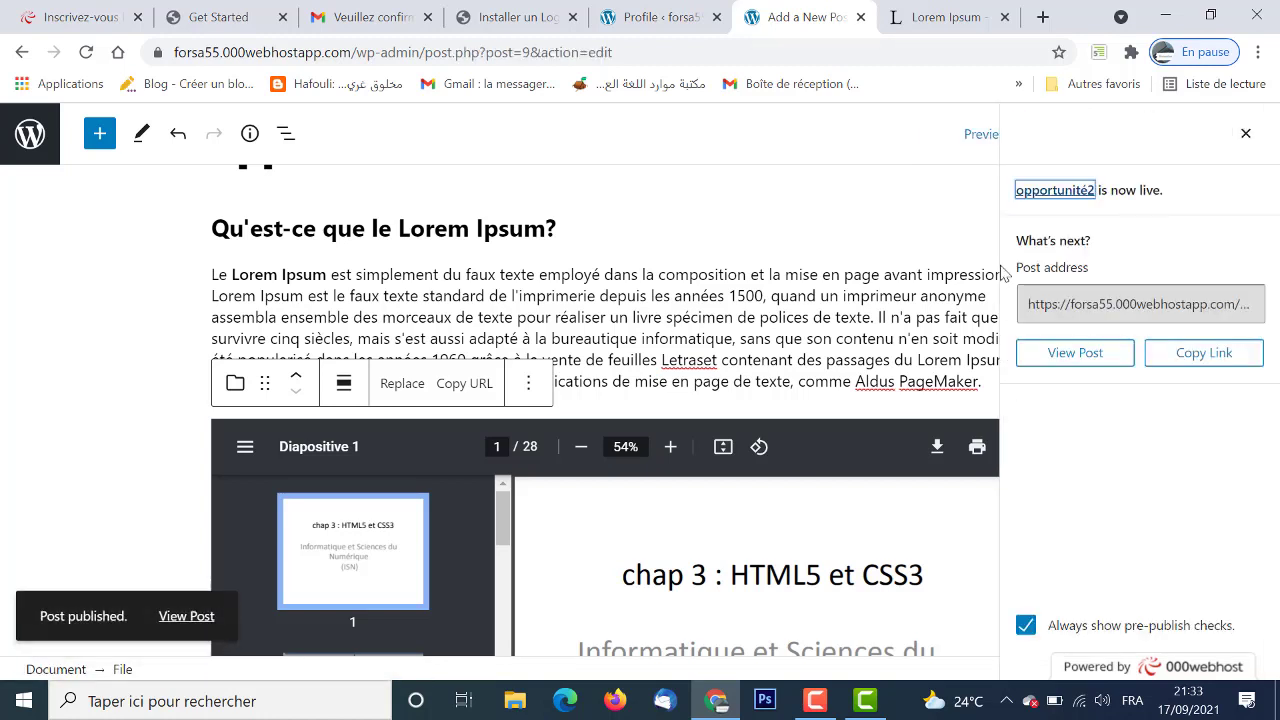
{"action": "left_click", "coordinate": [1245, 133]}
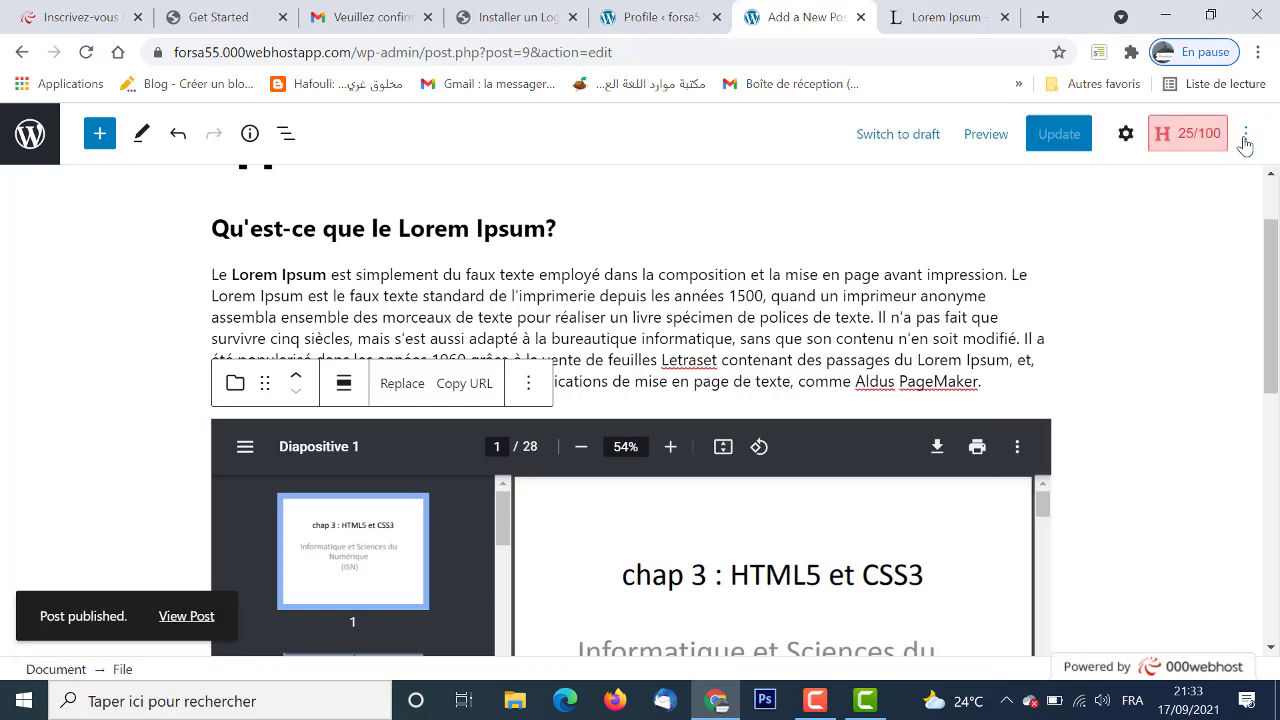
Step: File the post under industrie, update it, and go to the All Posts list
{"action": "left_click", "coordinate": [1125, 135]}
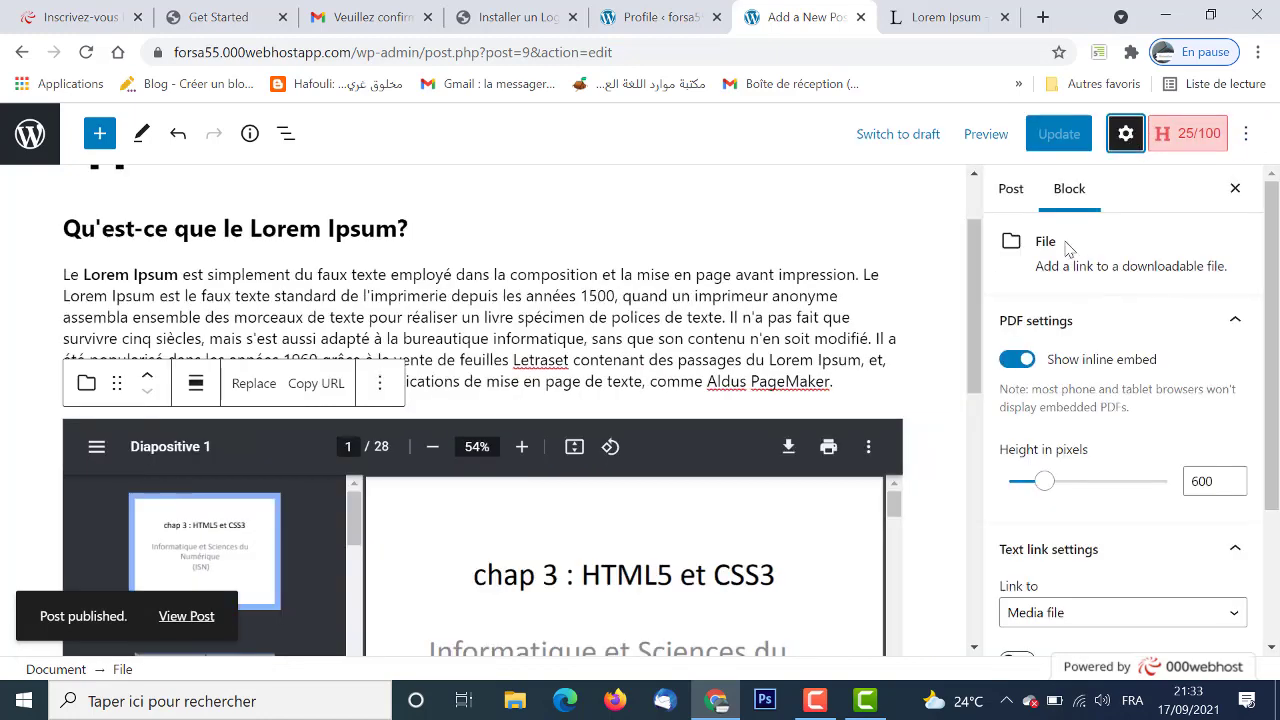
{"action": "left_click", "coordinate": [1011, 192]}
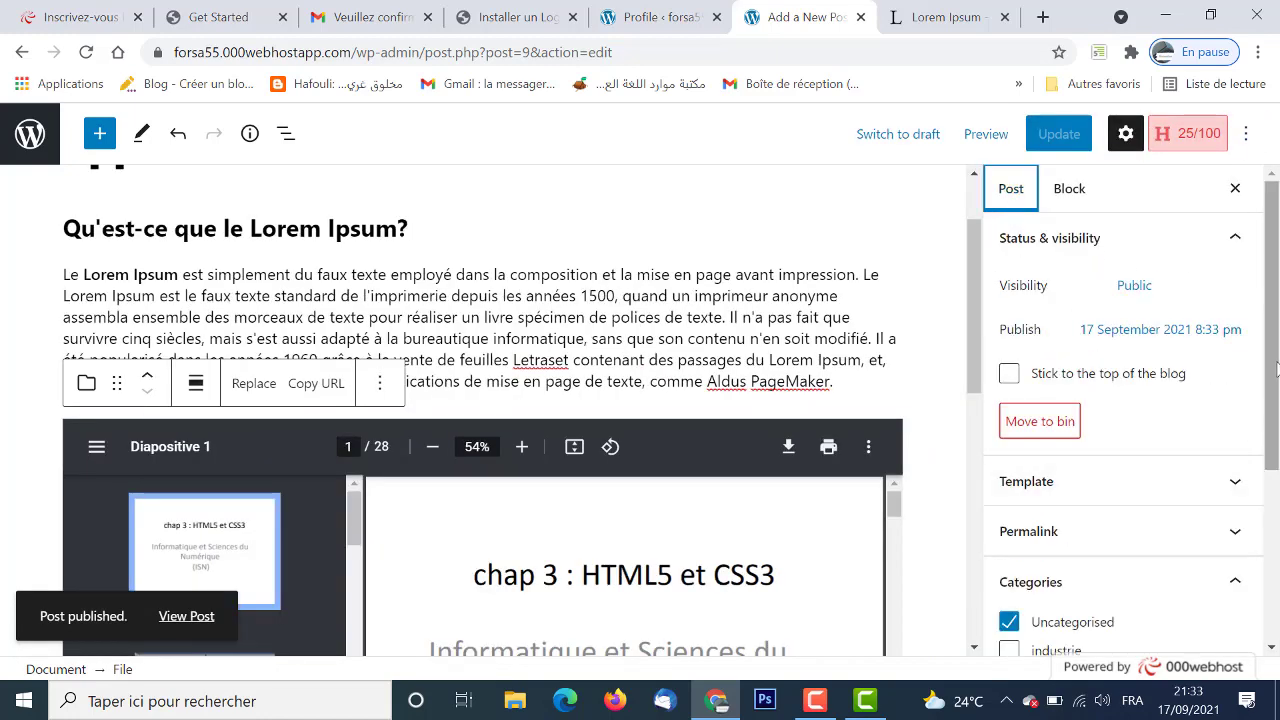
{"action": "scroll", "coordinate": [1200, 420], "scroll_direction": "down", "scroll_amount": 2}
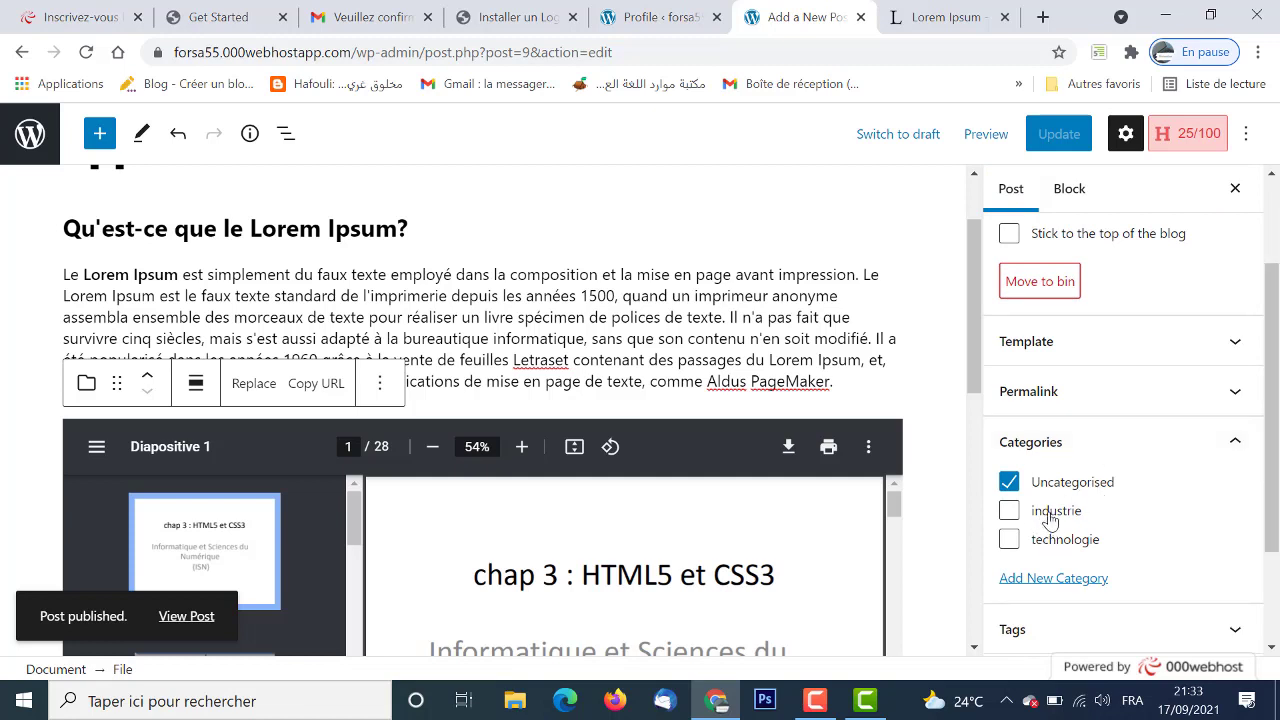
{"action": "left_click", "coordinate": [1049, 515]}
{"action": "left_click", "coordinate": [1059, 134]}
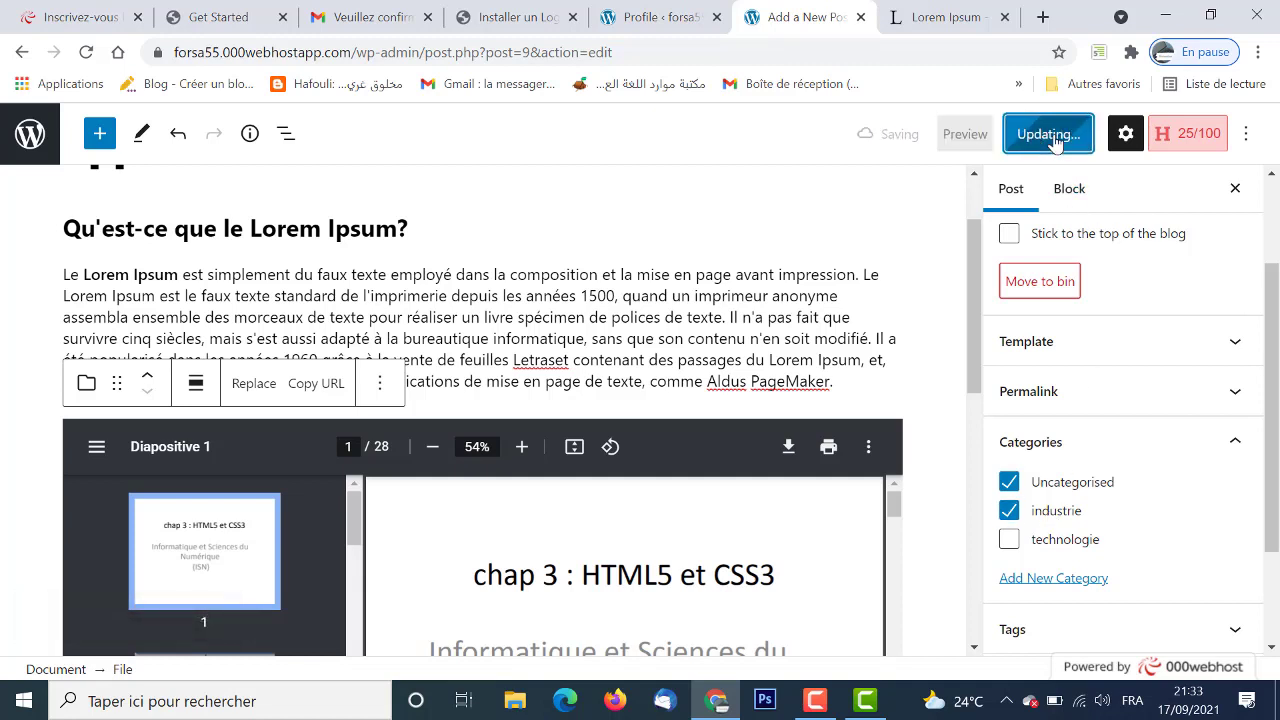
{"action": "left_click", "coordinate": [20, 132]}
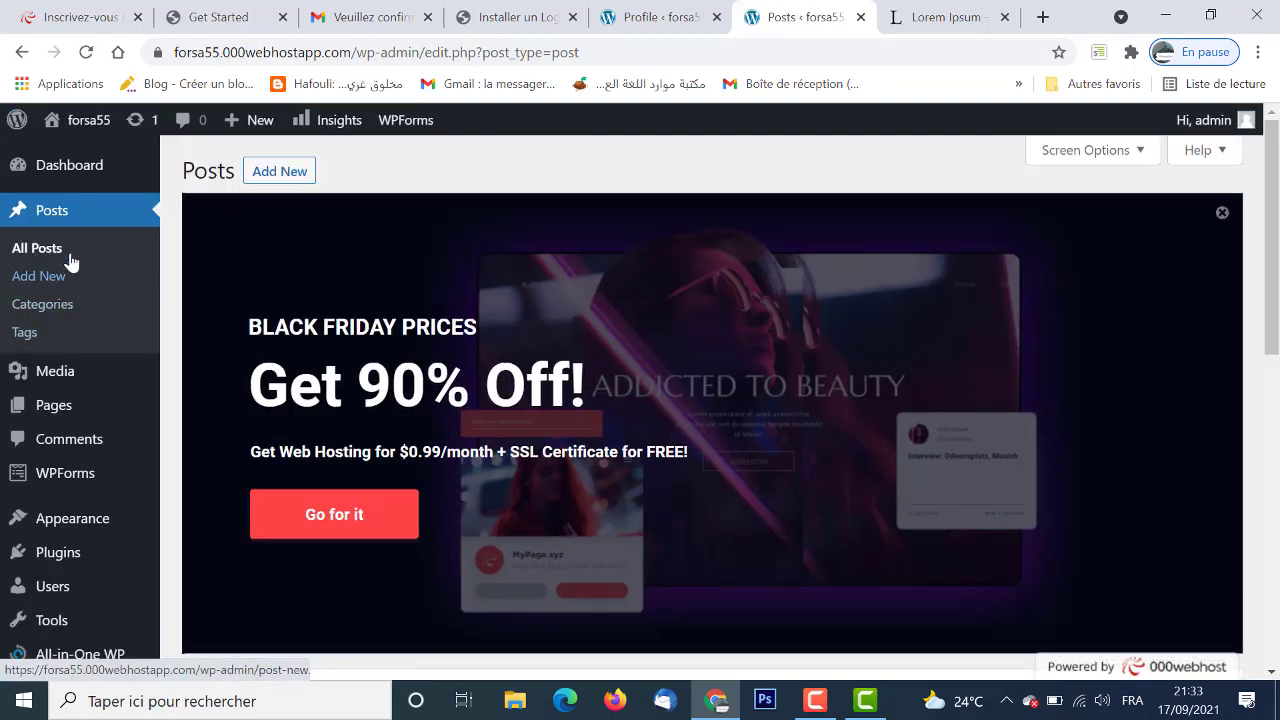
Step: Start a new post titled 'opportunité 3' and paste the Lorem Ipsum paragraph into its first block
{"action": "left_click", "coordinate": [40, 276]}
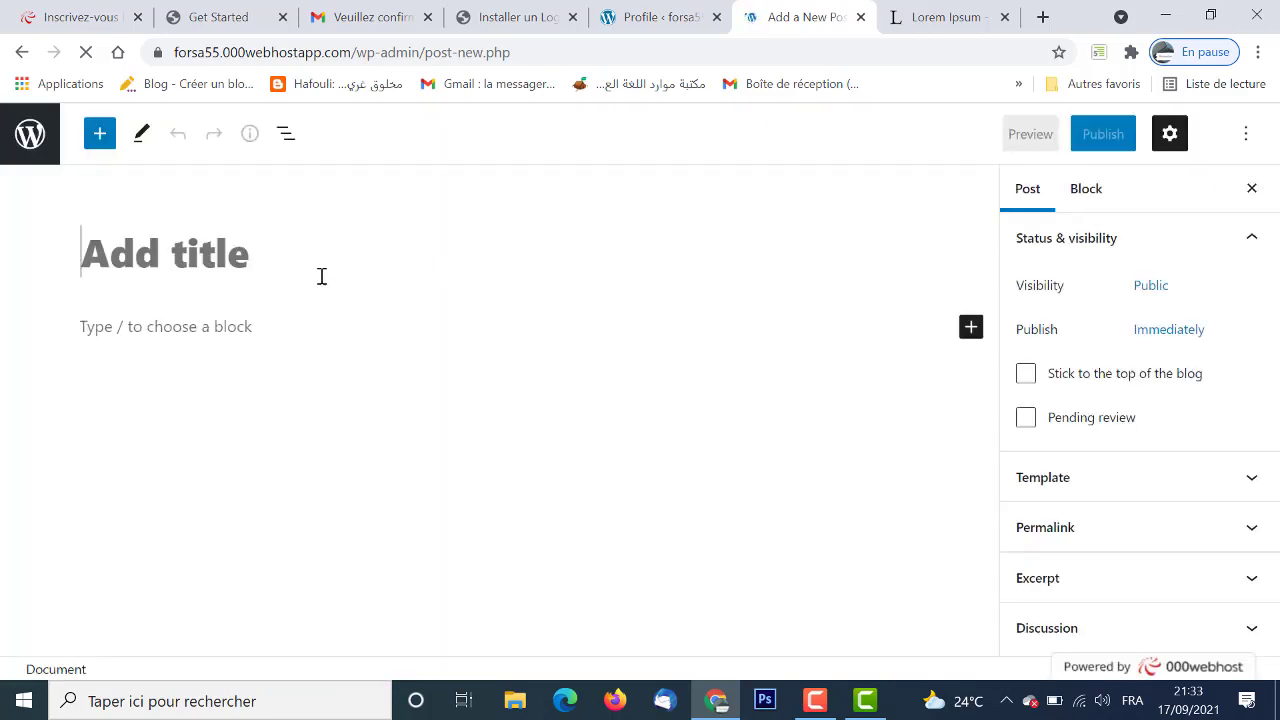
{"action": "left_click", "coordinate": [316, 273]}
{"action": "type", "text": "oppo"}
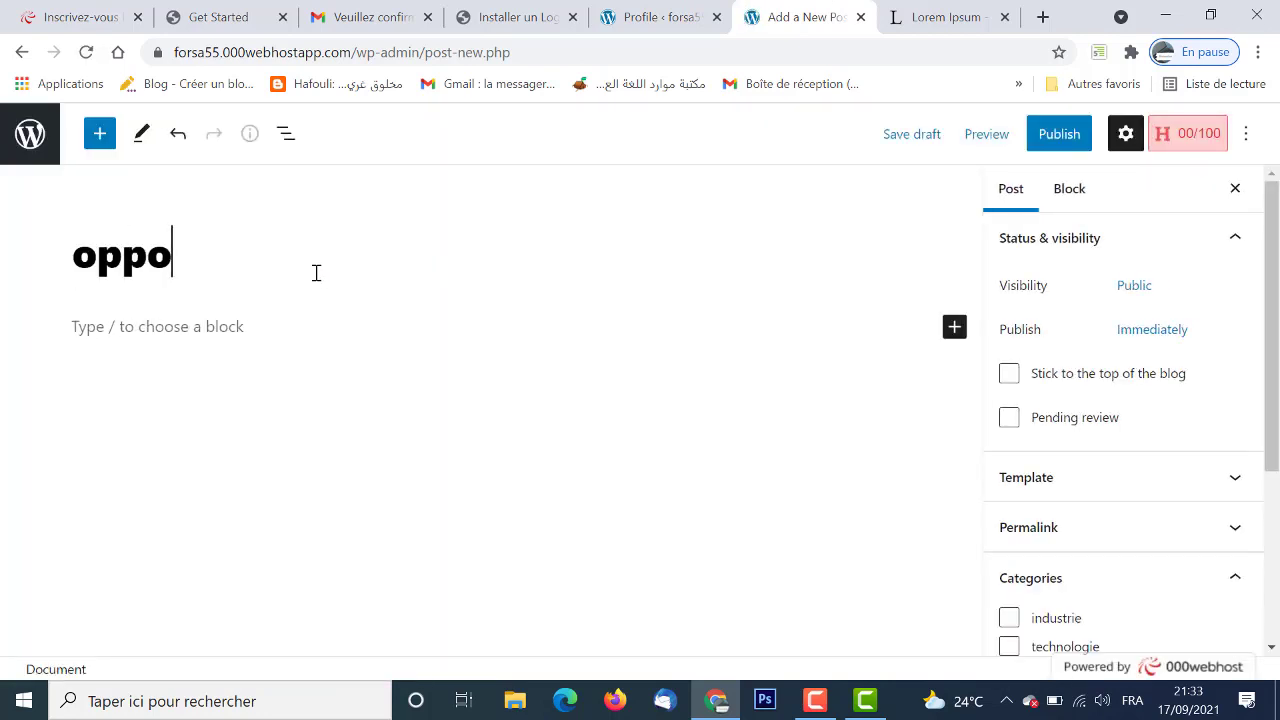
{"action": "type", "text": "rtunité"}
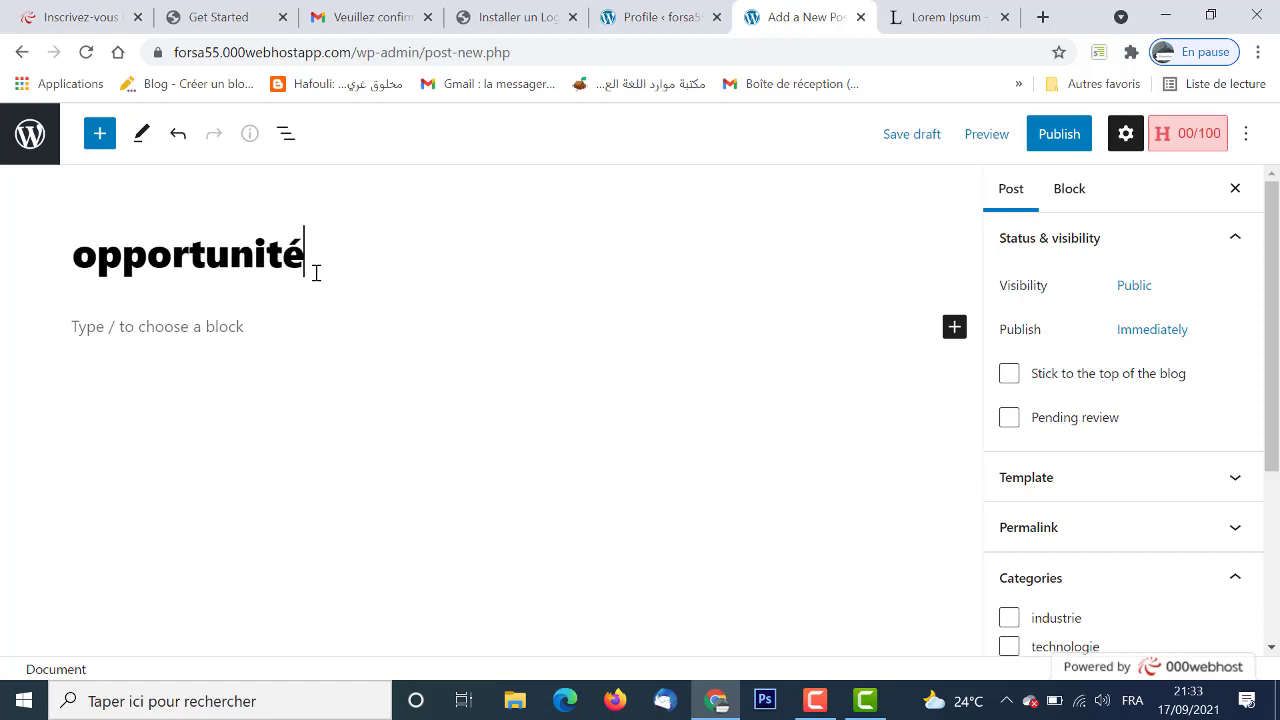
{"action": "type", "text": " 3"}
{"action": "left_click", "coordinate": [203, 323]}
{"action": "left_click", "coordinate": [203, 326]}
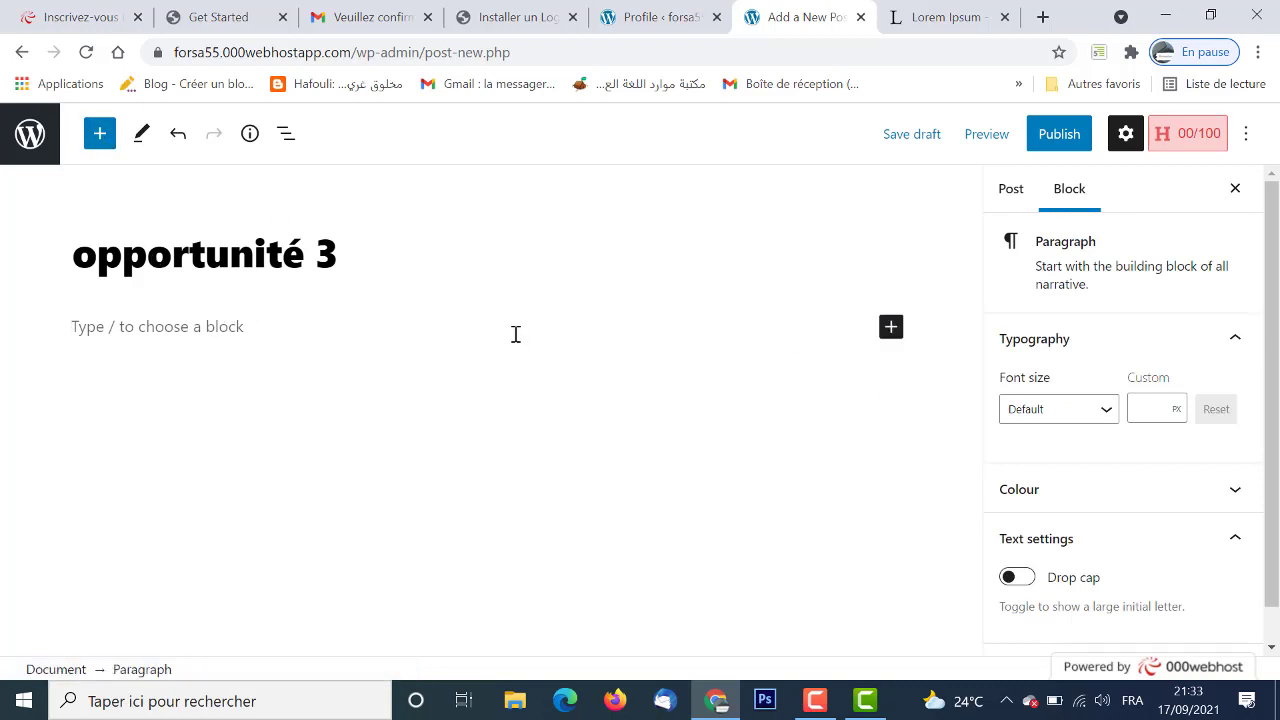
{"action": "type", "text": "Le Lorem Ipsum est simplement du faux texte employé dans la composition et la mise en page avant impression. Le Lorem Ipsum est le faux texte standard de l'imprimerie depuis les années 1500, quand un imprimeur anonyme assembla ensemble des morceaux de texte pour réaliser un livre spécimen de polices de texte. Il n'a pas fait que survivre cinq siècles, mais s'est aussi adapté à la bureautique informatique, sans que son contenu n'en soit modifié. Il a été popularisé dans les années 1960 grâce à la vente de feuilles Letraset contenant des passages du Lorem Ipsum, et, plus récemment, par son inclusion dans des applications de mise en page de texte, comme Aldus PageMaker."}
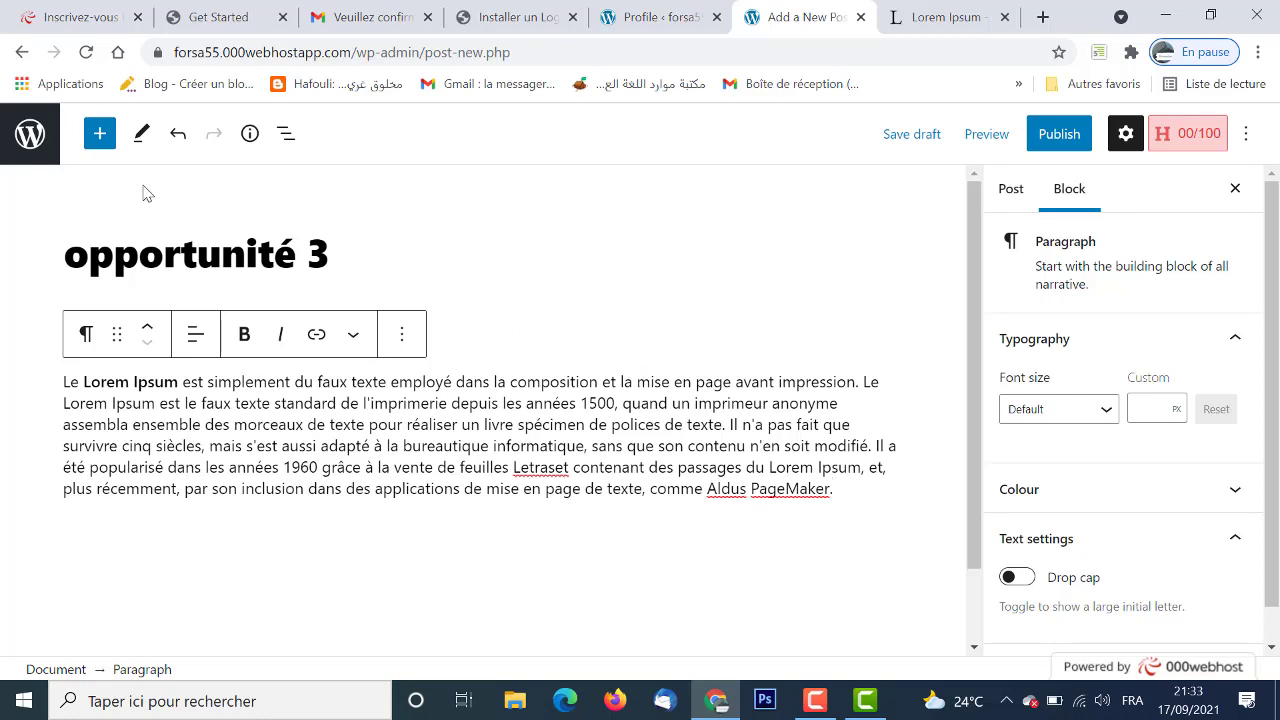
Step: Add two Video blocks below the paragraph, pick Insert from URL, and return to the Lorem Ipsum tab
{"action": "left_click", "coordinate": [97, 134]}
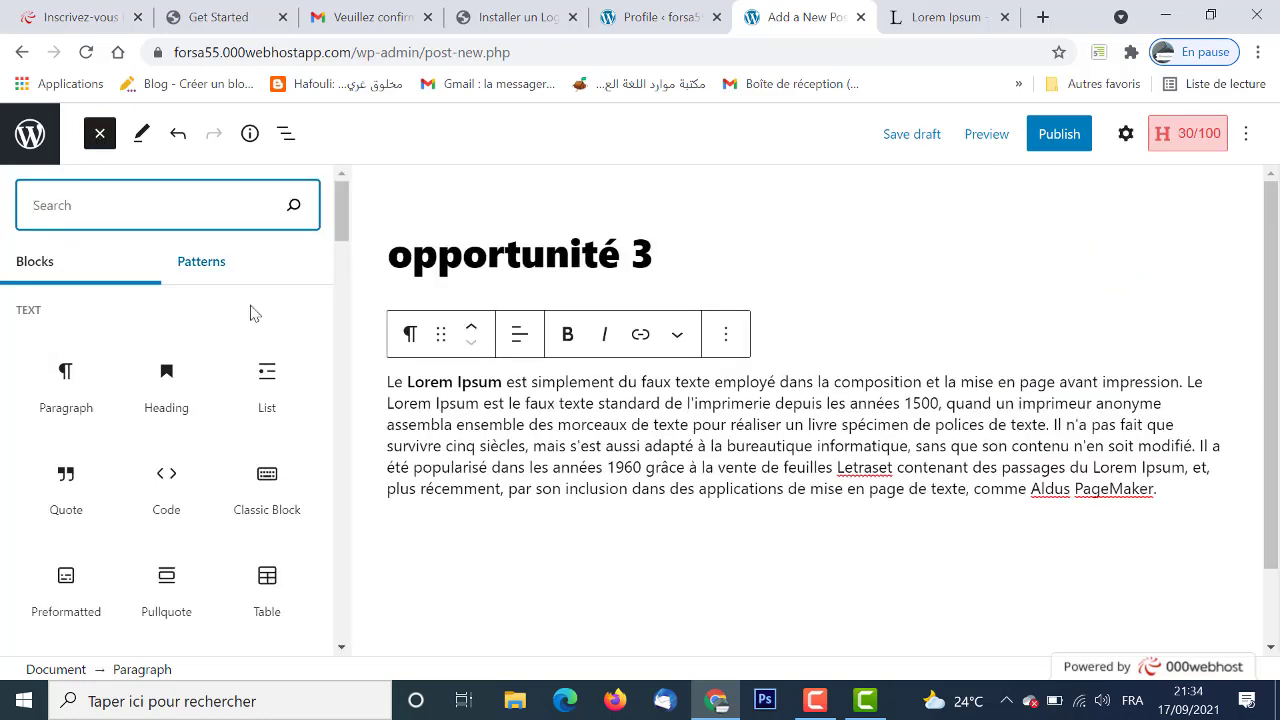
{"action": "left_click", "coordinate": [352, 240]}
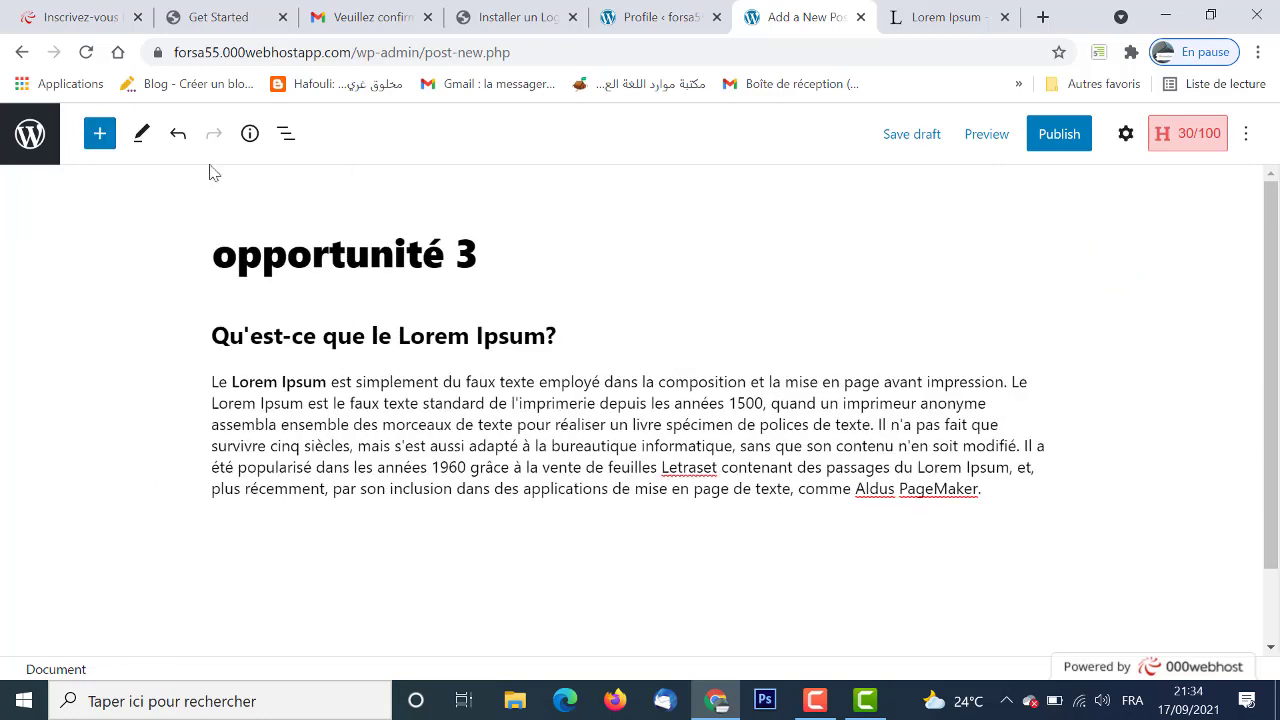
{"action": "left_click", "coordinate": [99, 134]}
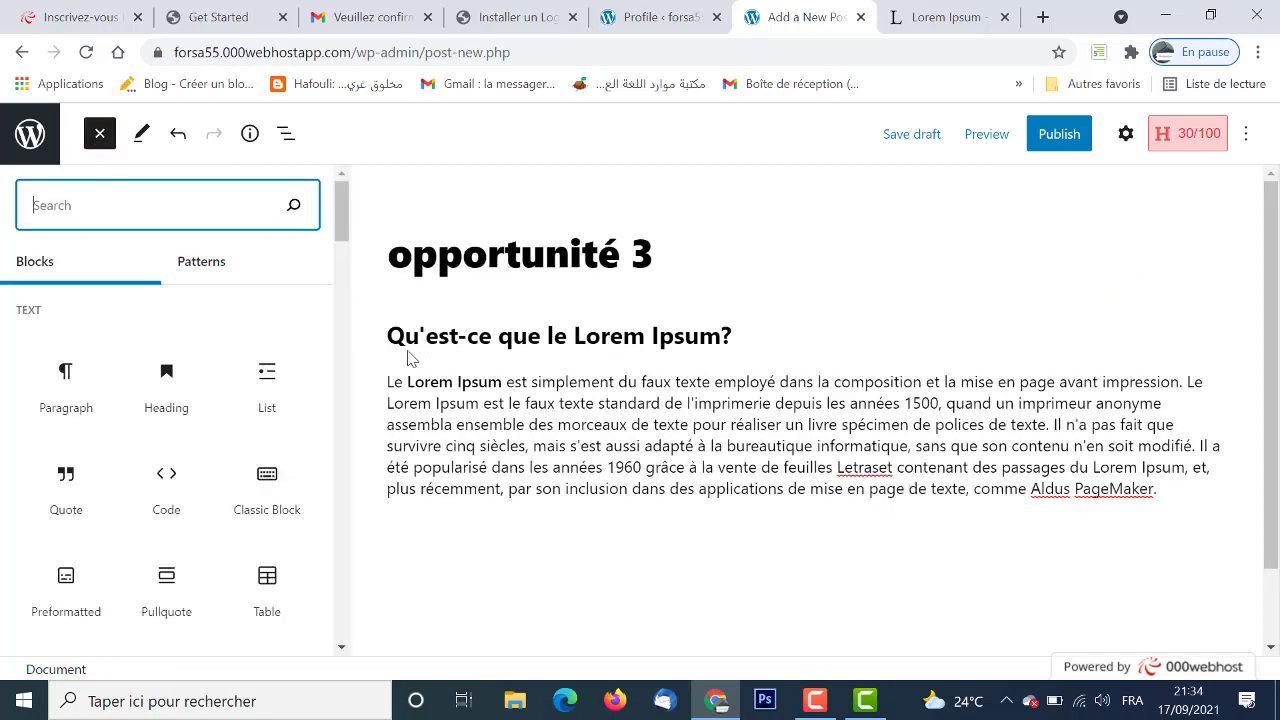
{"action": "left_click_drag", "start_coordinate": [341, 226], "coordinate": [296, 287]}
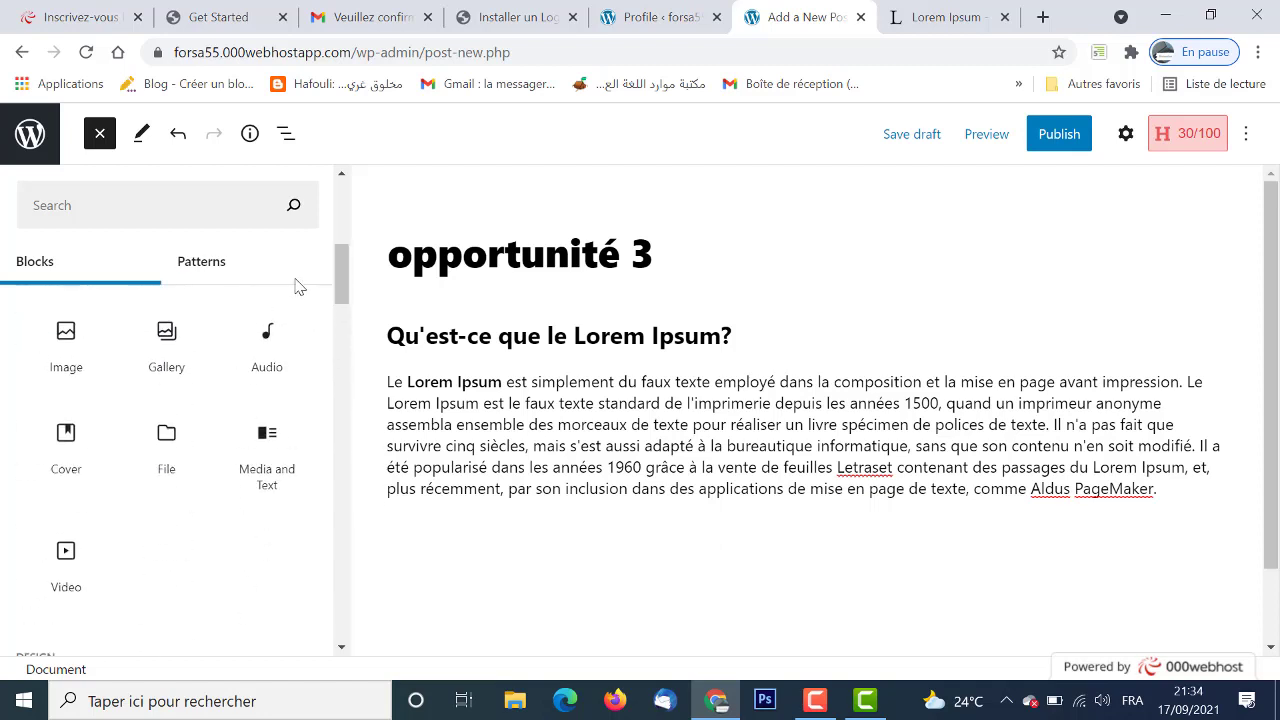
{"action": "left_click", "coordinate": [66, 556]}
{"action": "left_click", "coordinate": [66, 556]}
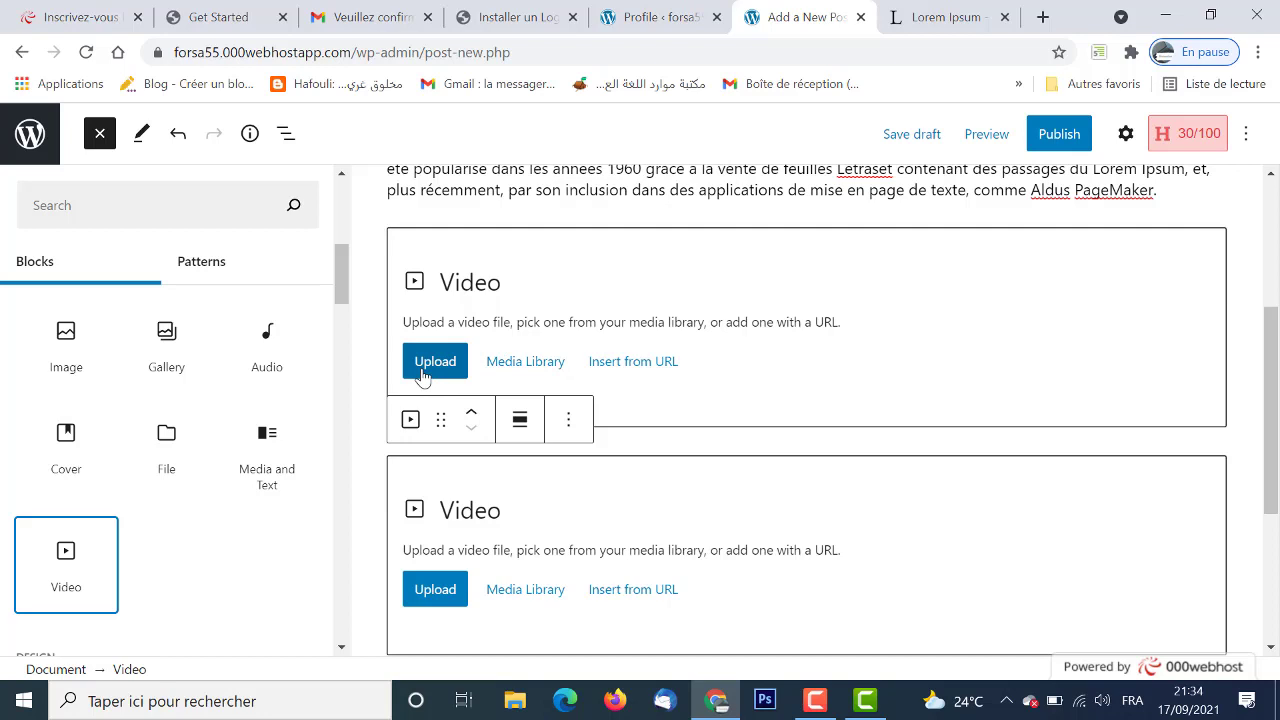
{"action": "left_click", "coordinate": [614, 364]}
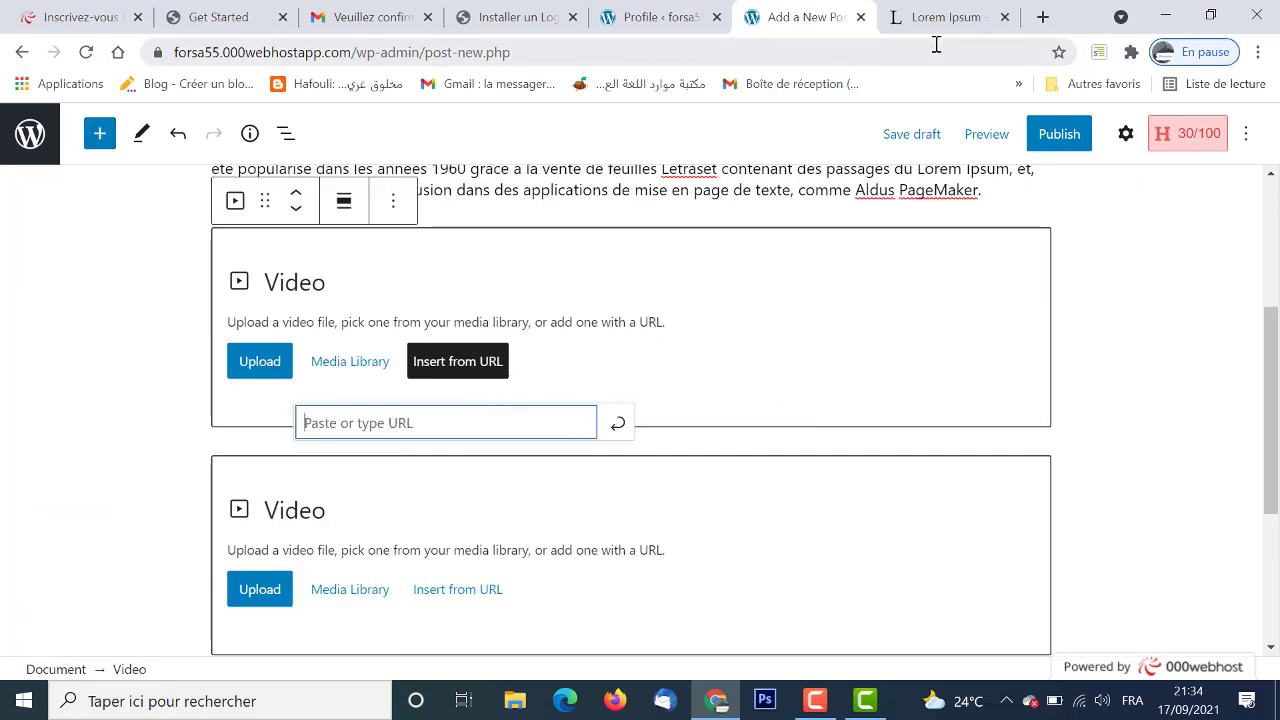
{"action": "left_click", "coordinate": [1260, 52]}
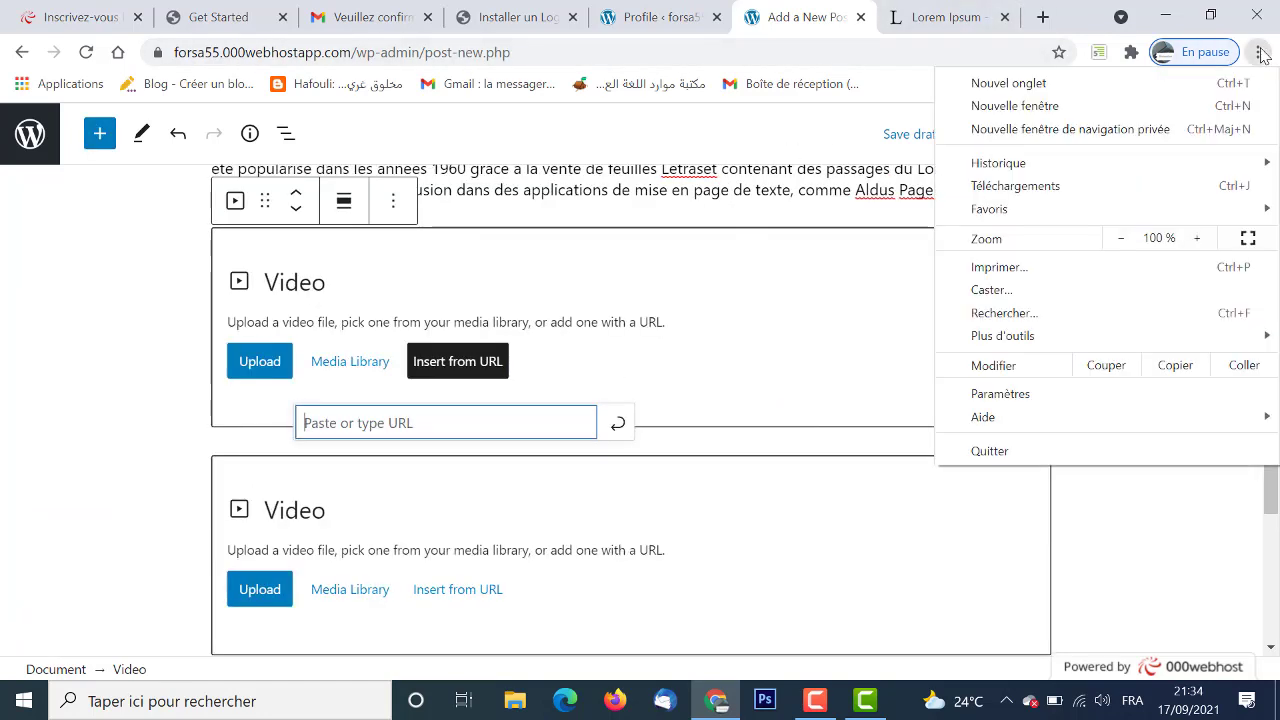
{"action": "left_click", "coordinate": [943, 12]}
Step: Shrink the Chrome window and move it to the right side of the screen
{"action": "left_click", "coordinate": [900, 52]}
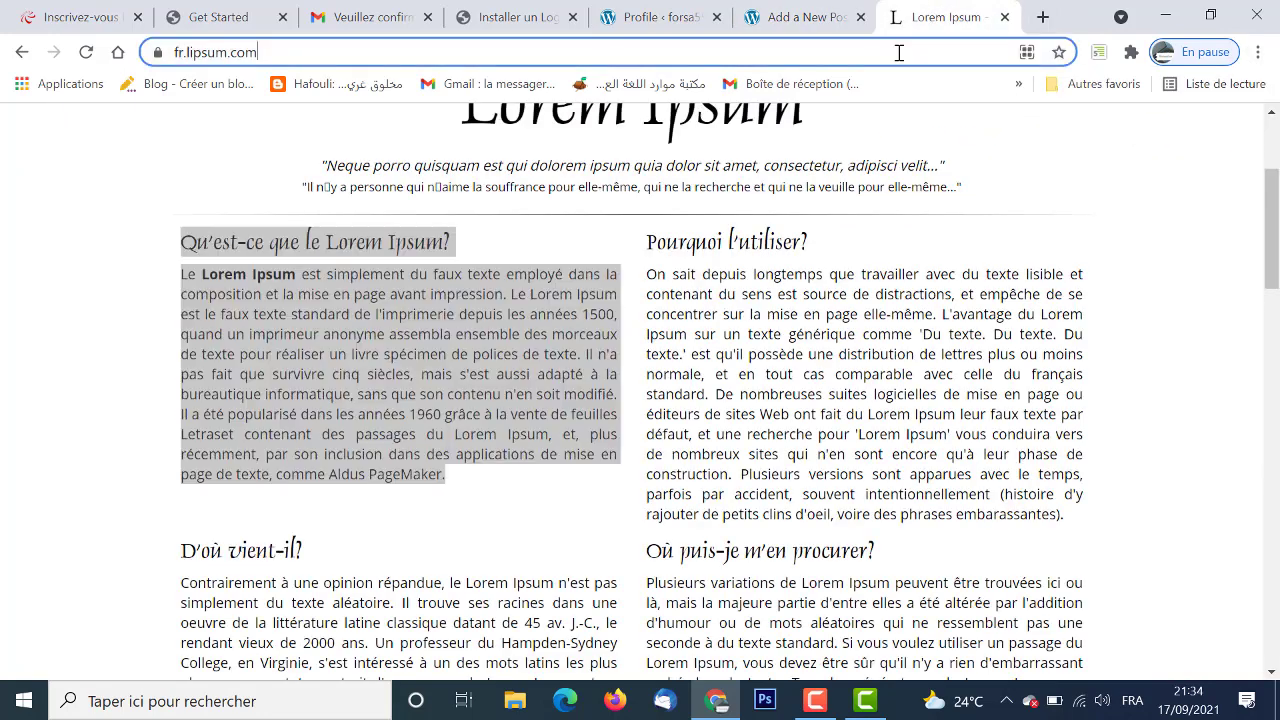
{"action": "left_click", "coordinate": [796, 20]}
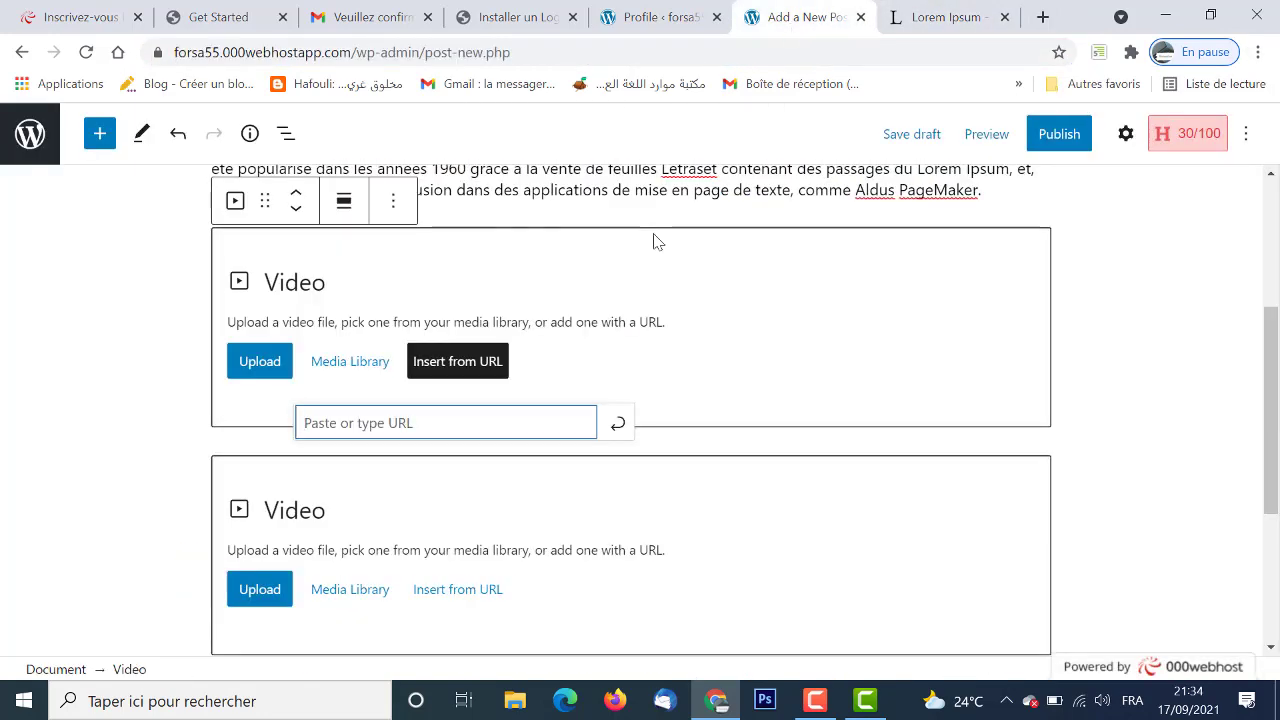
{"action": "left_click", "coordinate": [932, 28]}
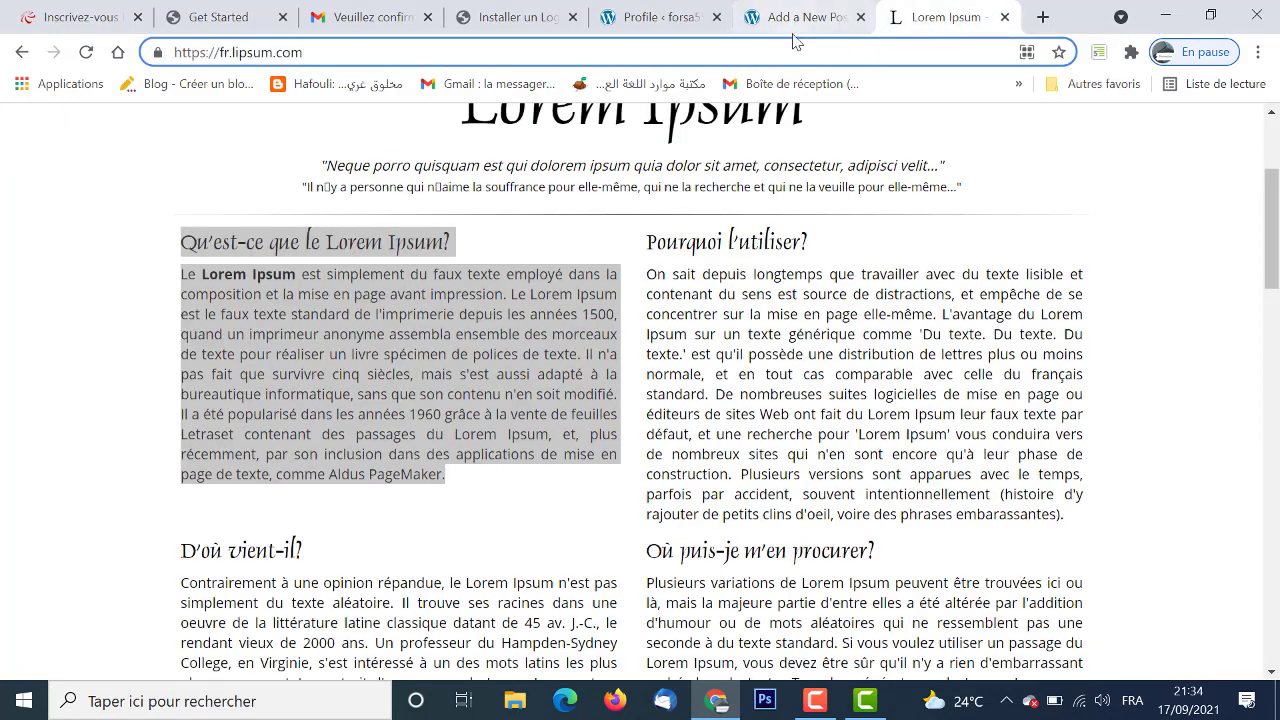
{"action": "left_click", "coordinate": [1211, 12]}
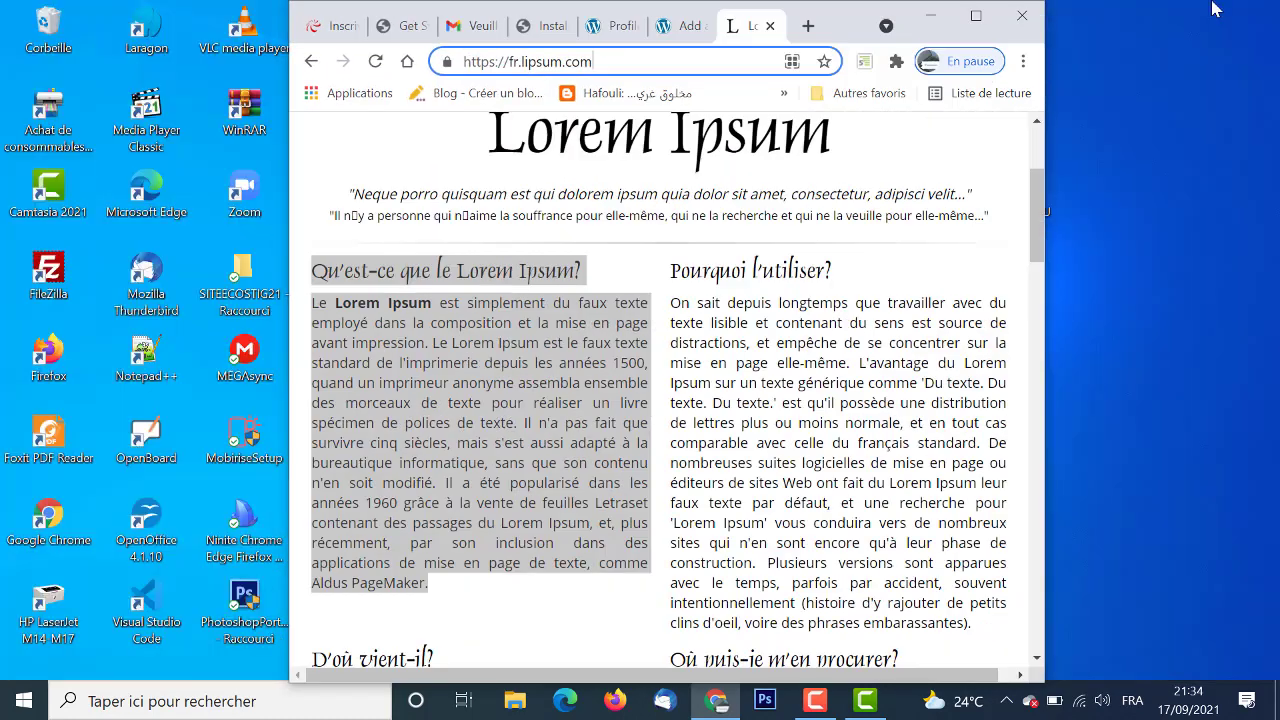
{"action": "left_click_drag", "start_coordinate": [855, 15], "coordinate": [1085, 40]}
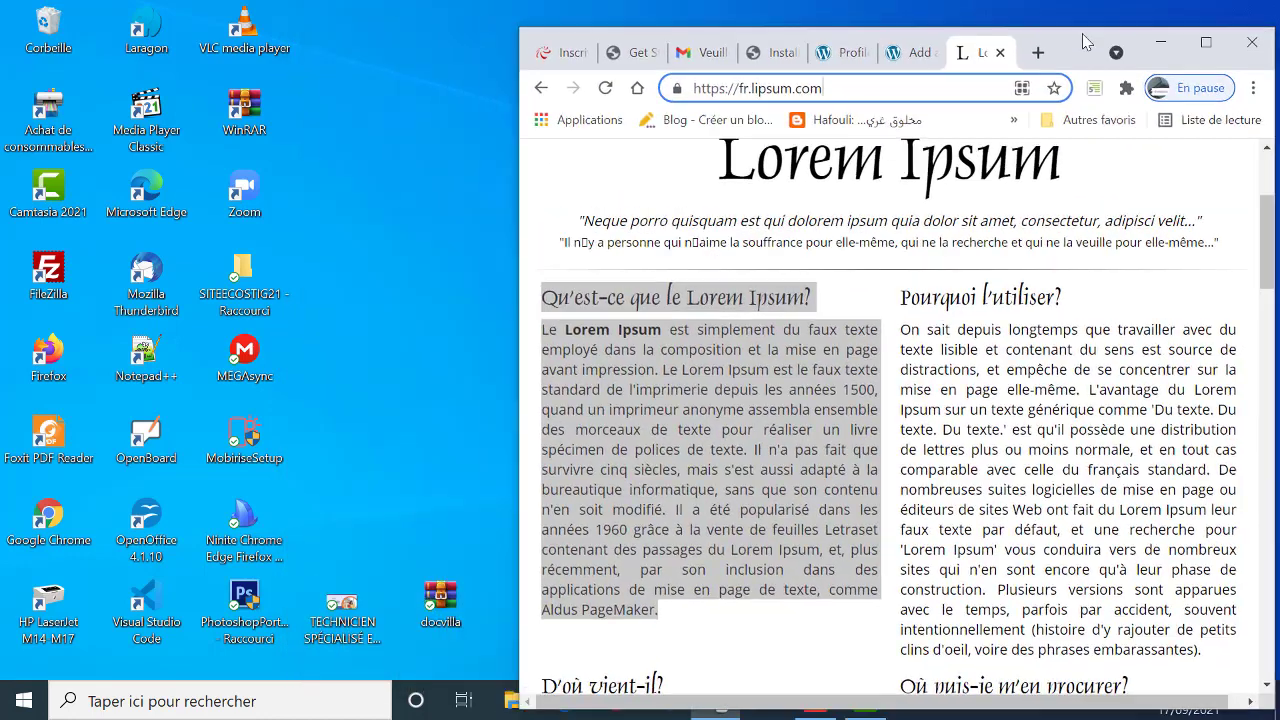
Step: Load youtube.com in the tab that showed the Lorem Ipsum page
{"action": "triple_click", "coordinate": [891, 82]}
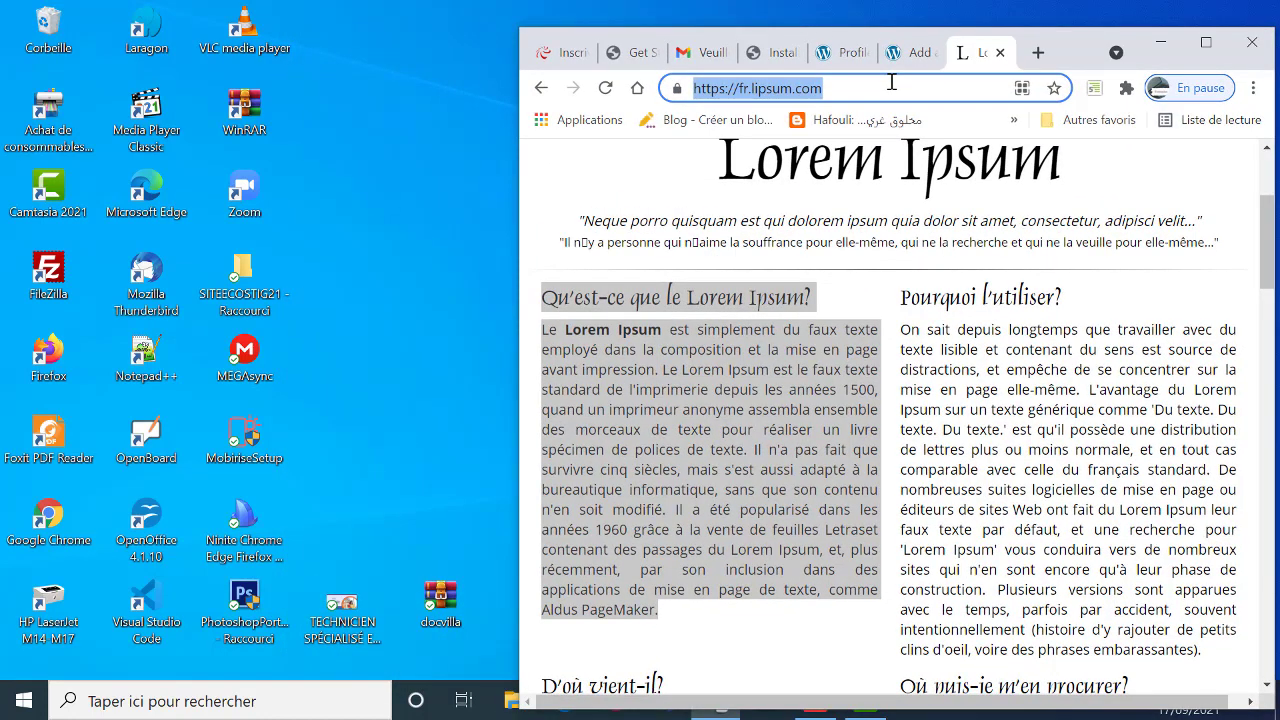
{"action": "type", "text": "y"}
{"action": "key", "text": "Return"}
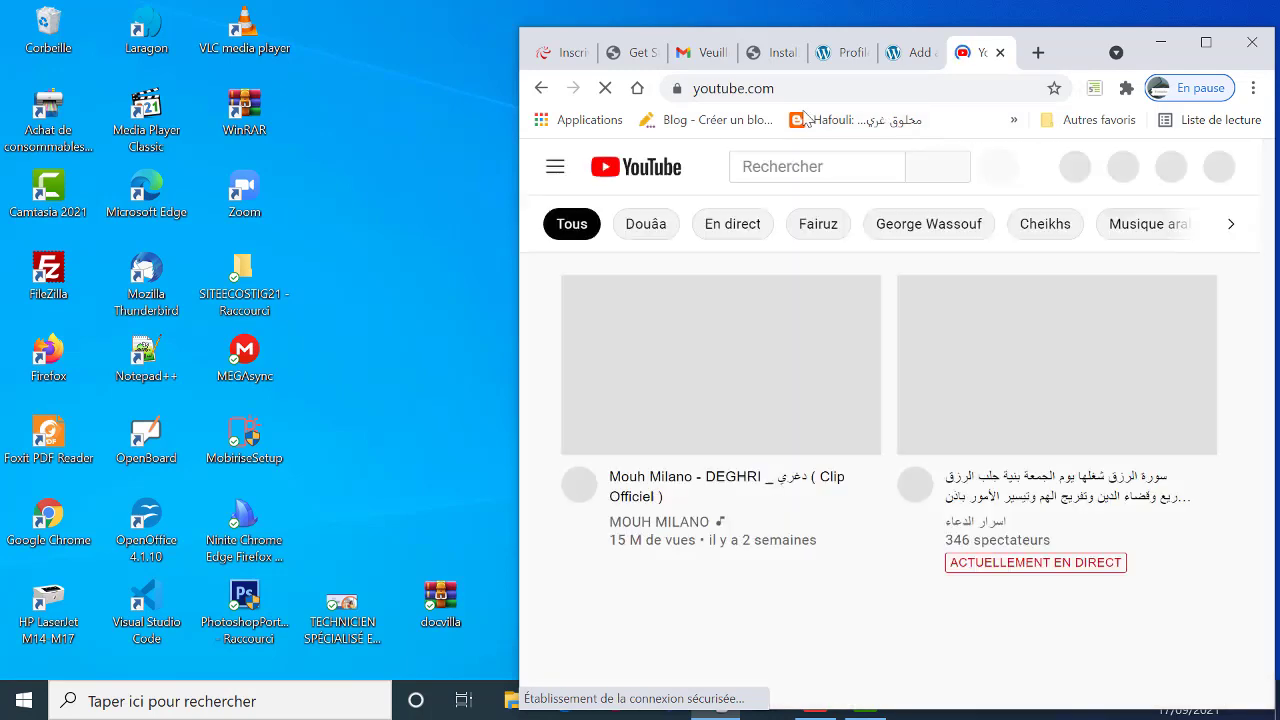
Step: Search YouTube for 'wordpress' and open the Arabic 'ما هو ووردبريس' explainer video
{"action": "left_click", "coordinate": [800, 166]}
{"action": "type", "text": "wor"}
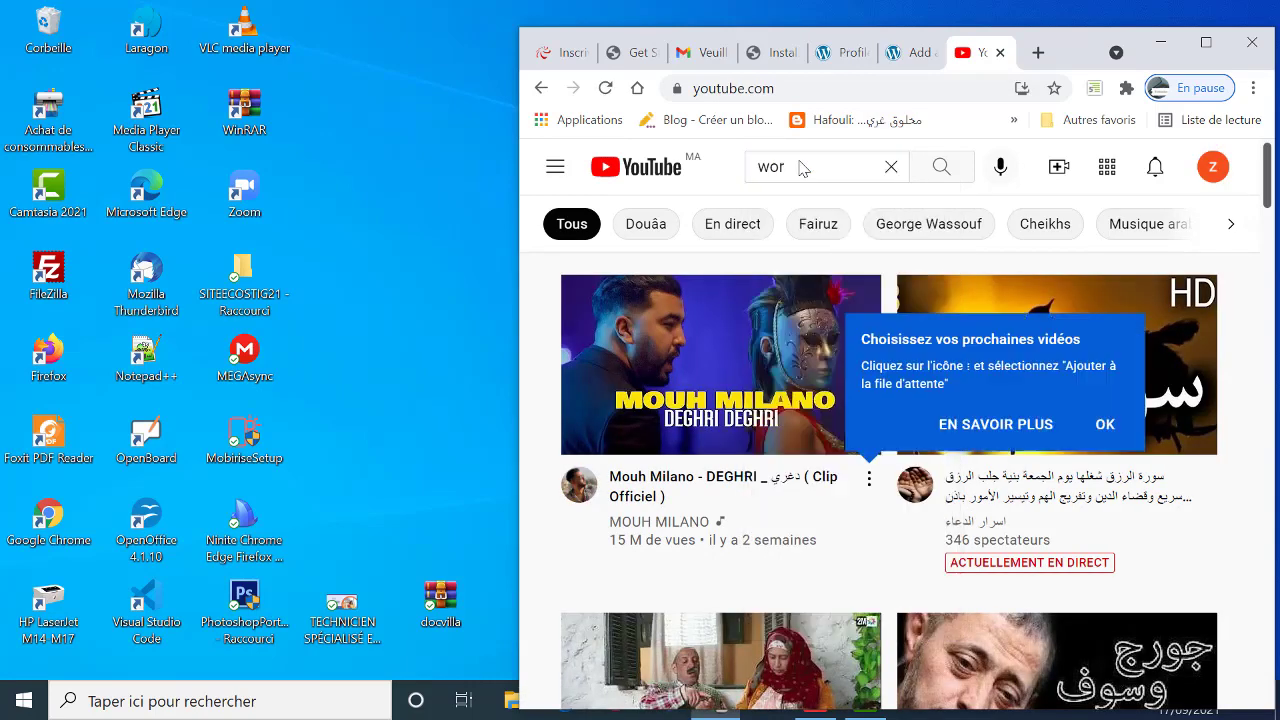
{"action": "left_click", "coordinate": [801, 166]}
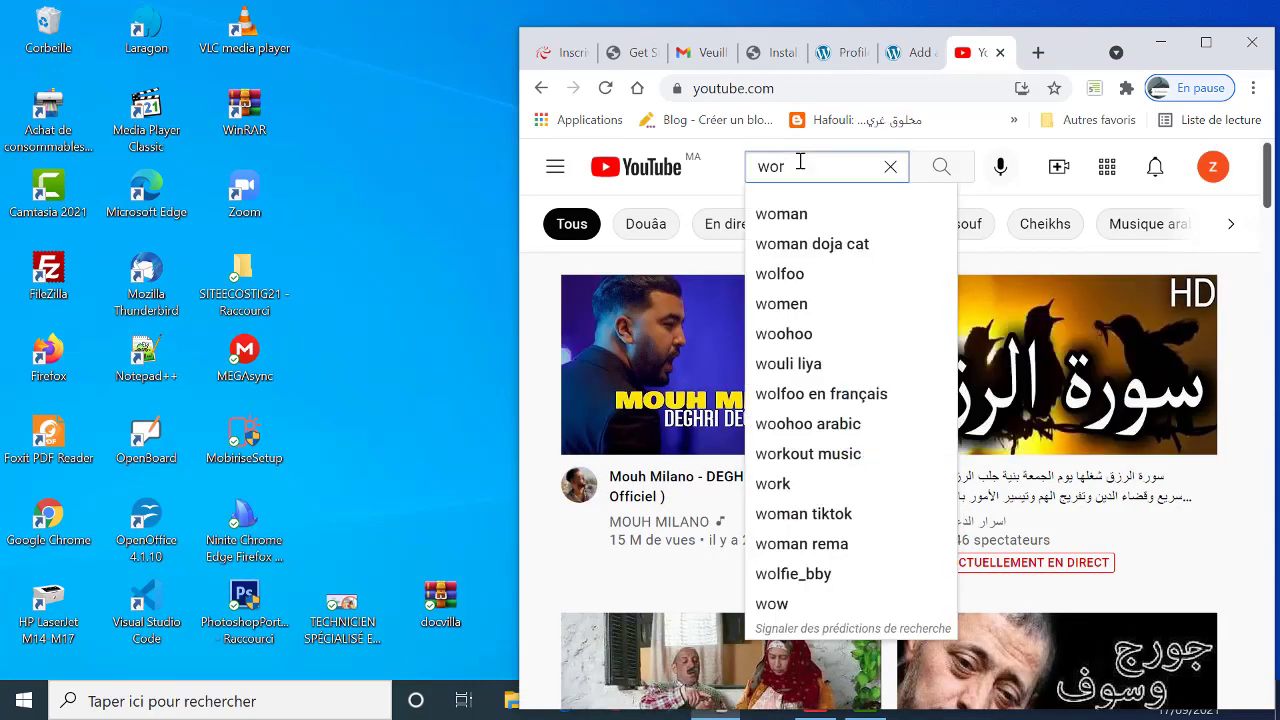
{"action": "type", "text": "dpre"}
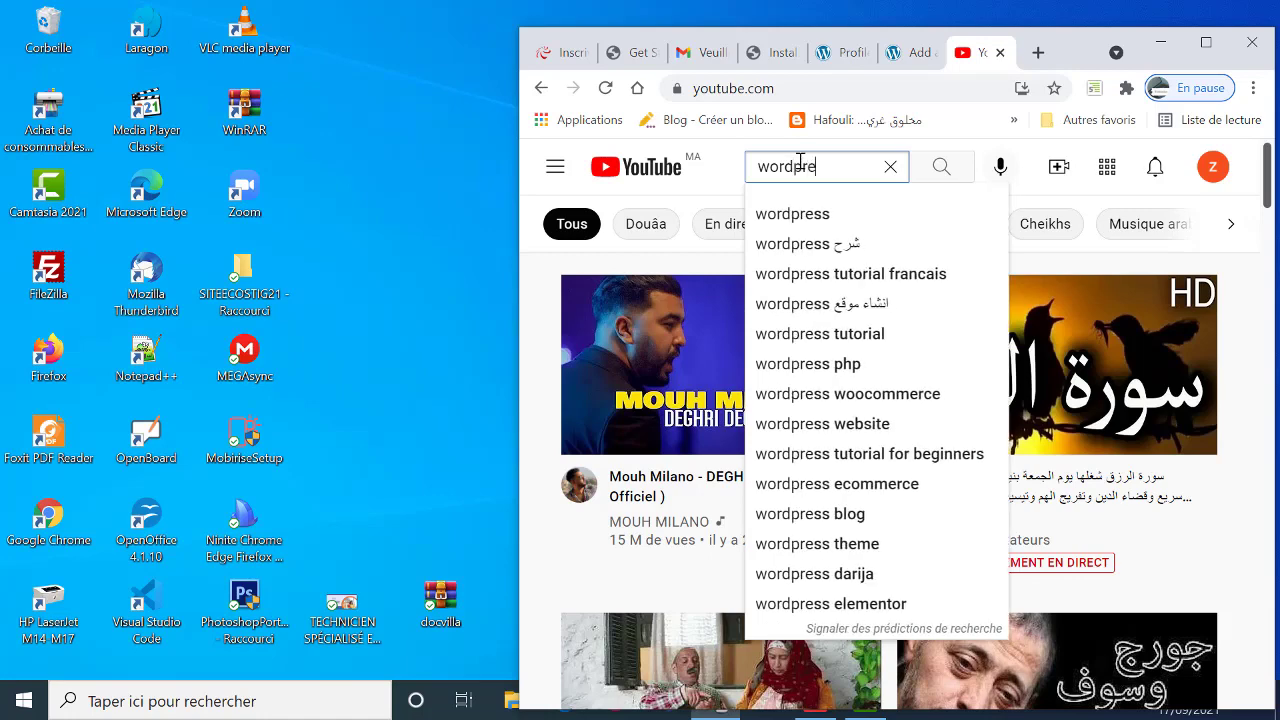
{"action": "left_click", "coordinate": [810, 215]}
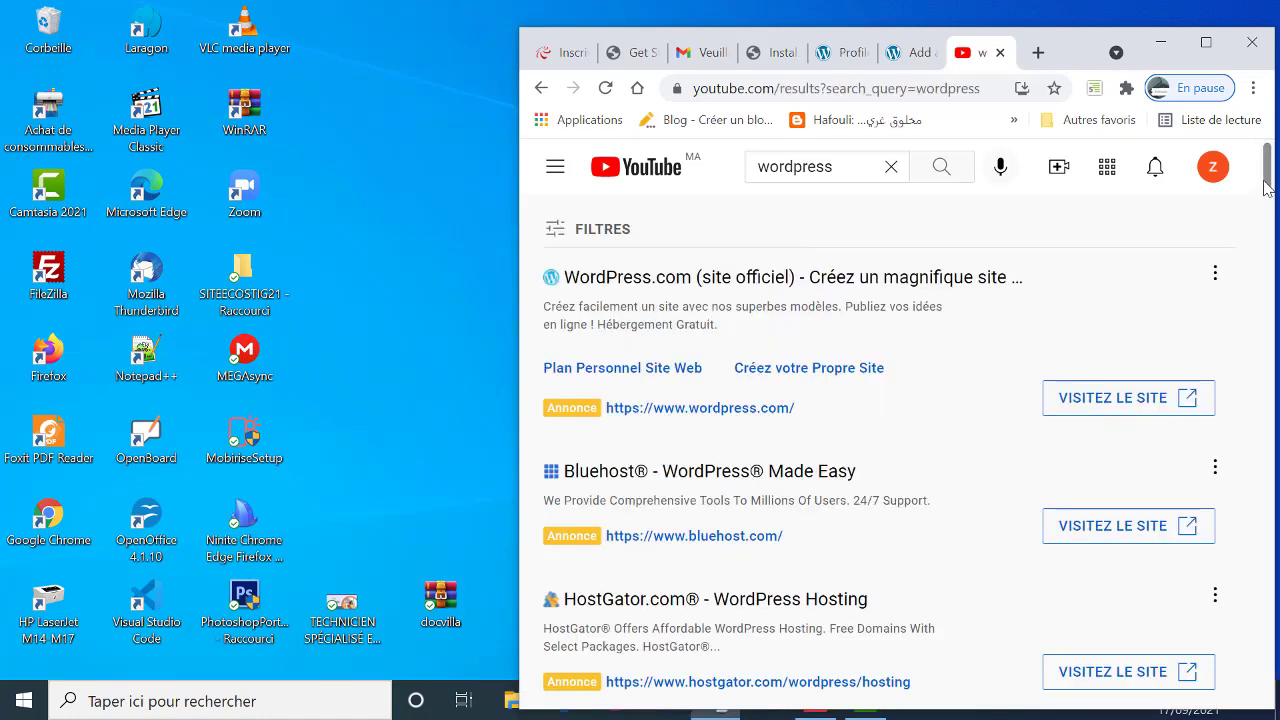
{"action": "left_click_drag", "start_coordinate": [1266, 188], "coordinate": [1270, 252]}
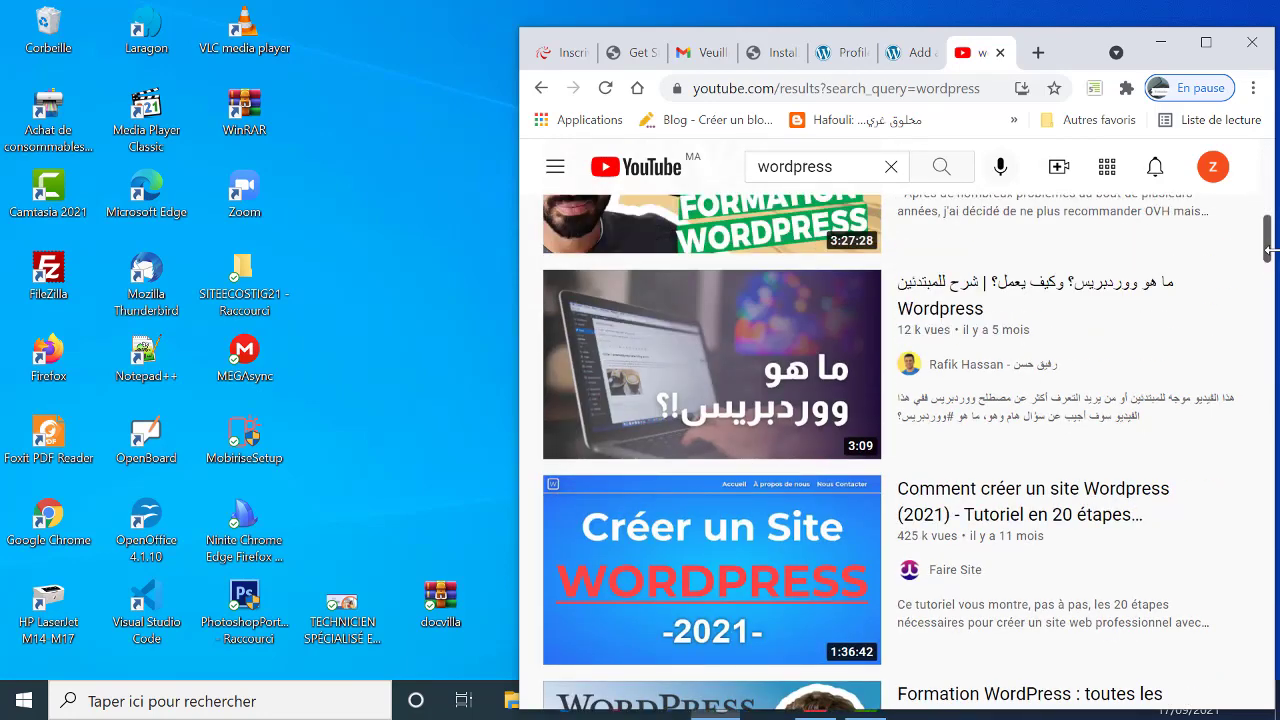
{"action": "left_click", "coordinate": [860, 290]}
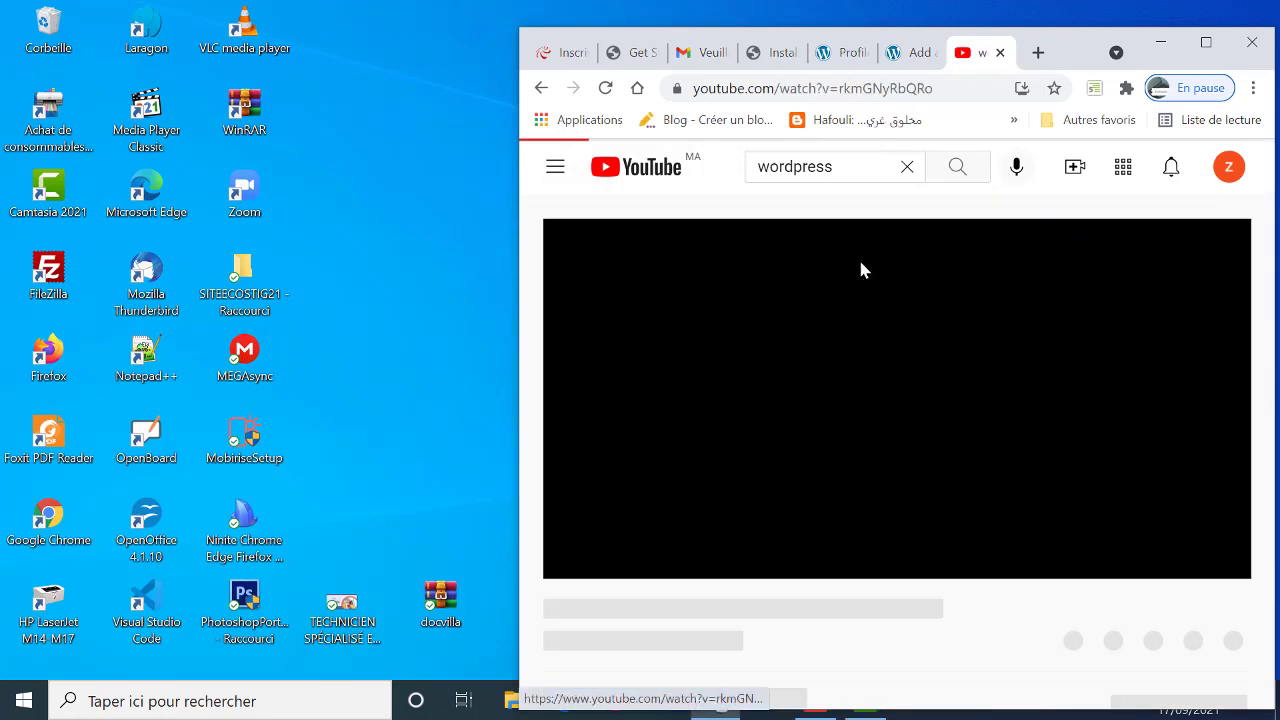
Step: Copy the video's web address and go back to the WordPress post editor
{"action": "left_click", "coordinate": [826, 88]}
{"action": "key", "text": "ctrl+c"}
{"action": "right_click", "coordinate": [826, 88]}
{"action": "left_click", "coordinate": [829, 193]}
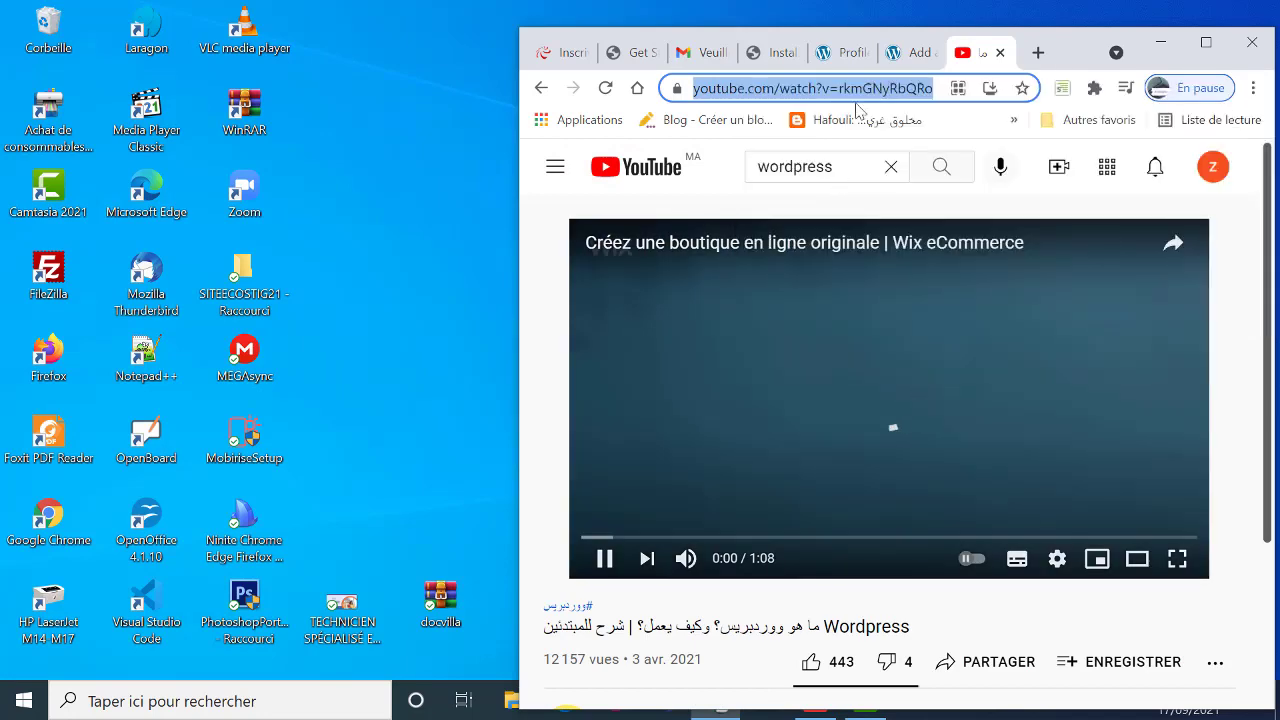
{"action": "left_click", "coordinate": [910, 52]}
{"action": "left_click", "coordinate": [966, 54]}
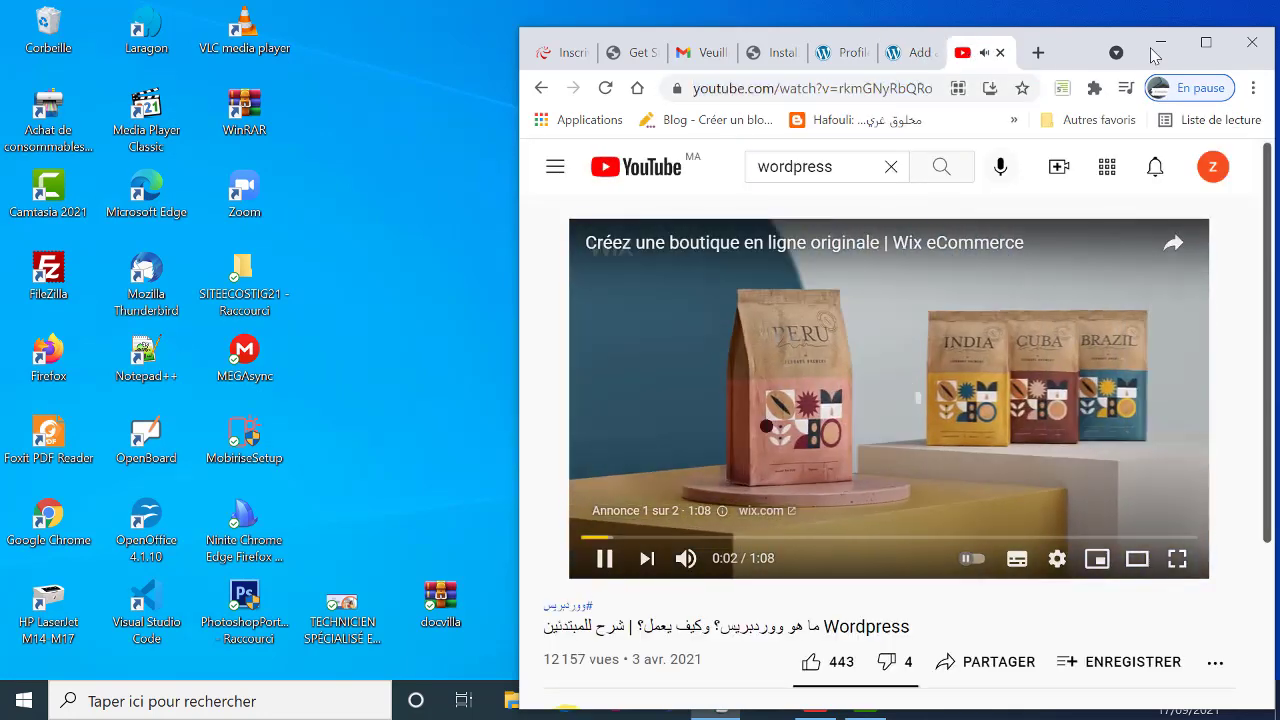
{"action": "left_click", "coordinate": [908, 53]}
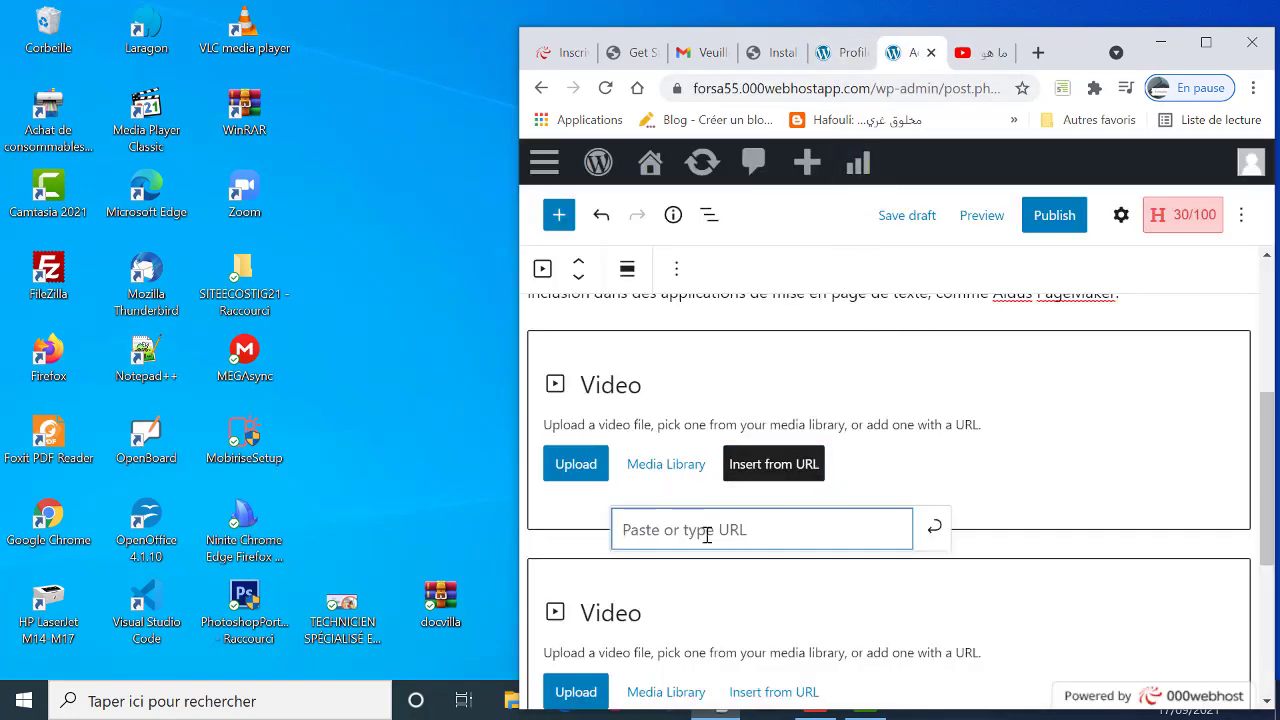
Step: Paste the YouTube link into the Video block's URL field to embed the WordPress explainer
{"action": "key", "text": "ctrl+v"}
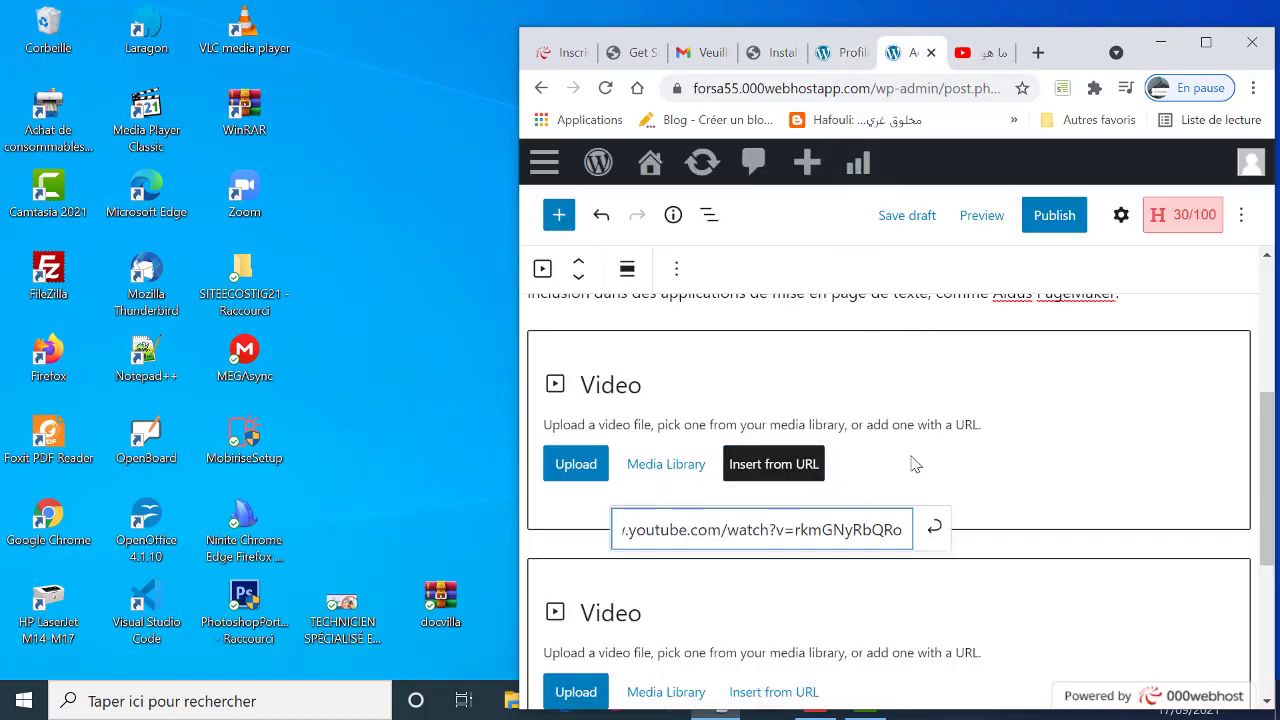
{"action": "key", "text": "Return"}
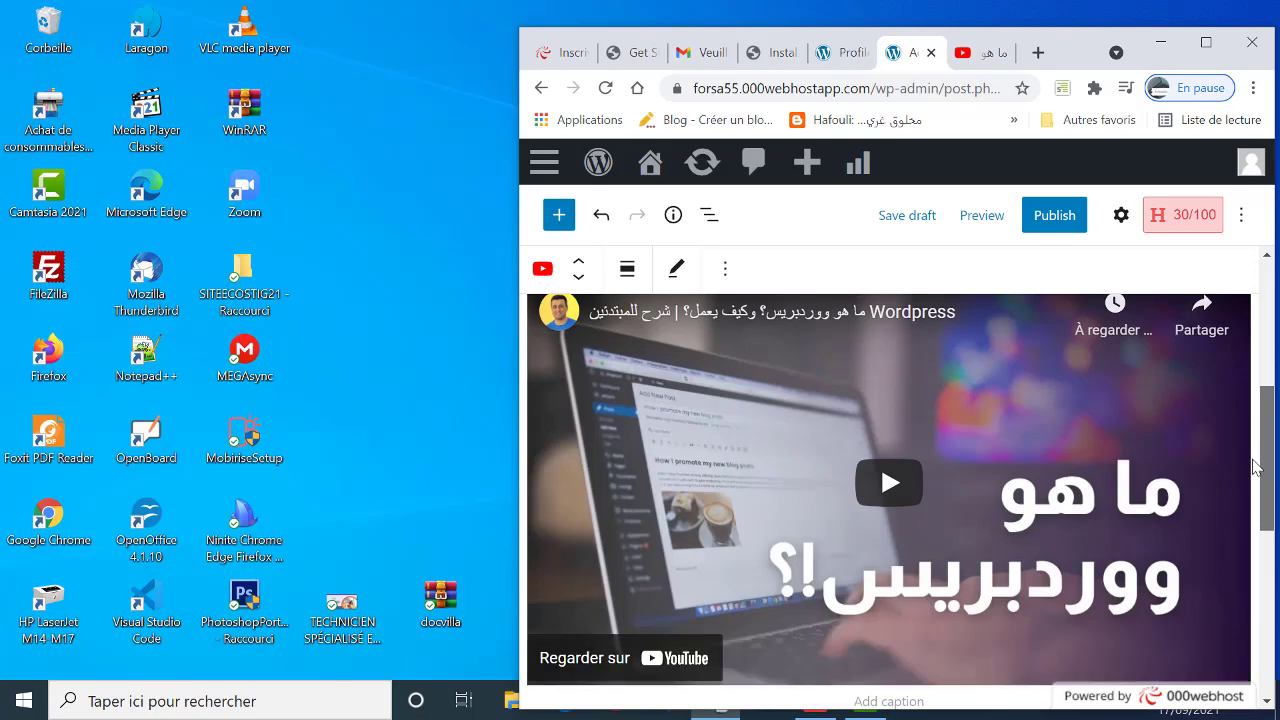
{"action": "scroll", "coordinate": [1248, 490], "scroll_direction": "down", "scroll_amount": 2}
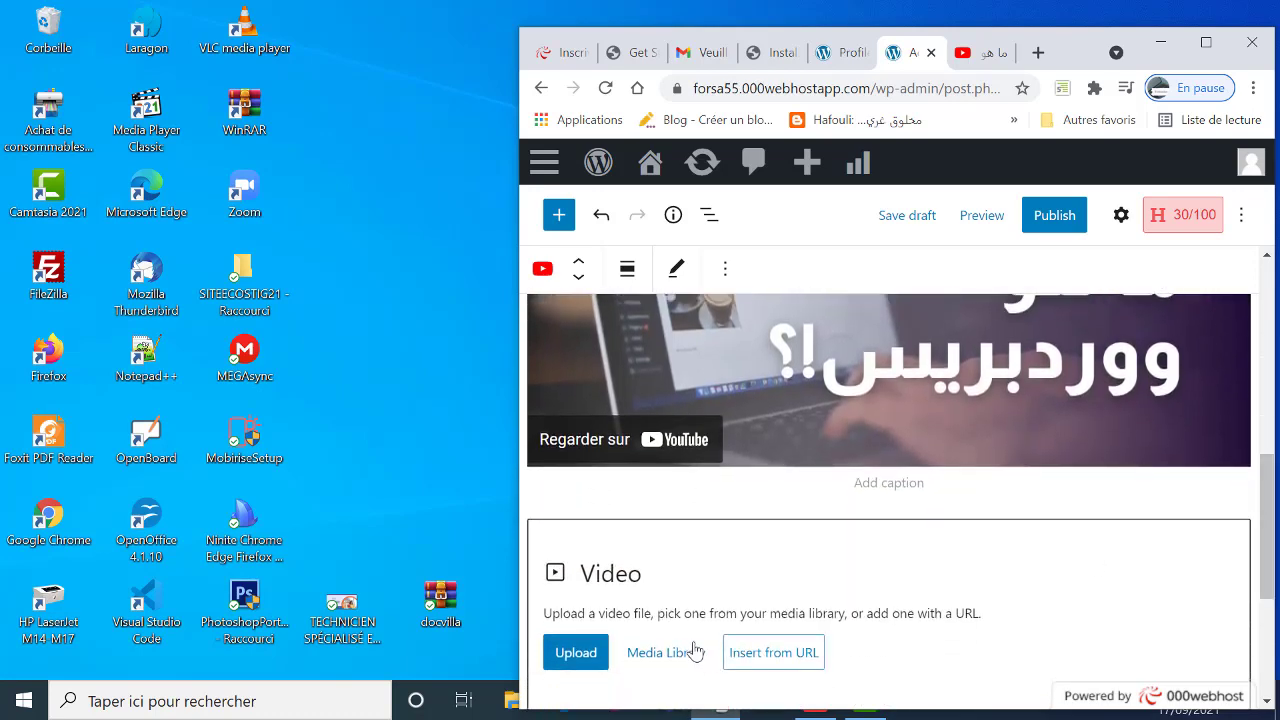
Step: Upload '1 Apprendre Laravel 8 - Introduction' from the LARAVEL folder into the empty Video block
{"action": "left_click", "coordinate": [600, 653]}
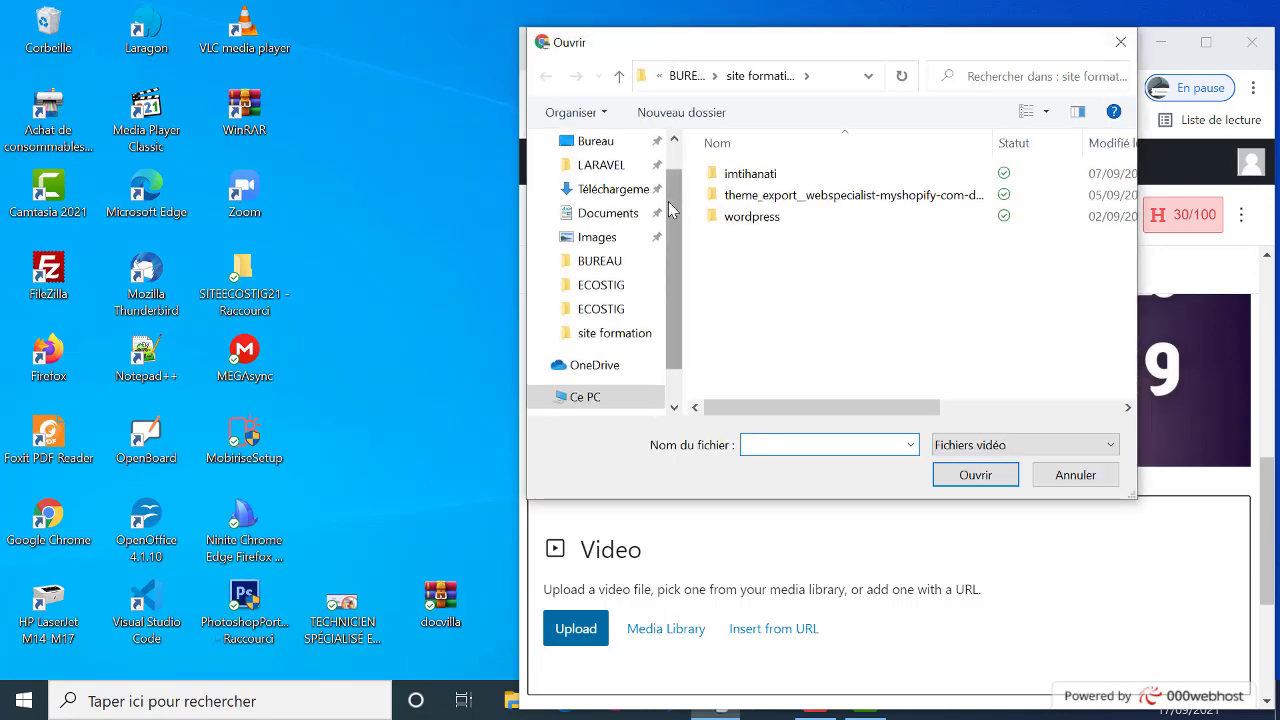
{"action": "left_click", "coordinate": [598, 142]}
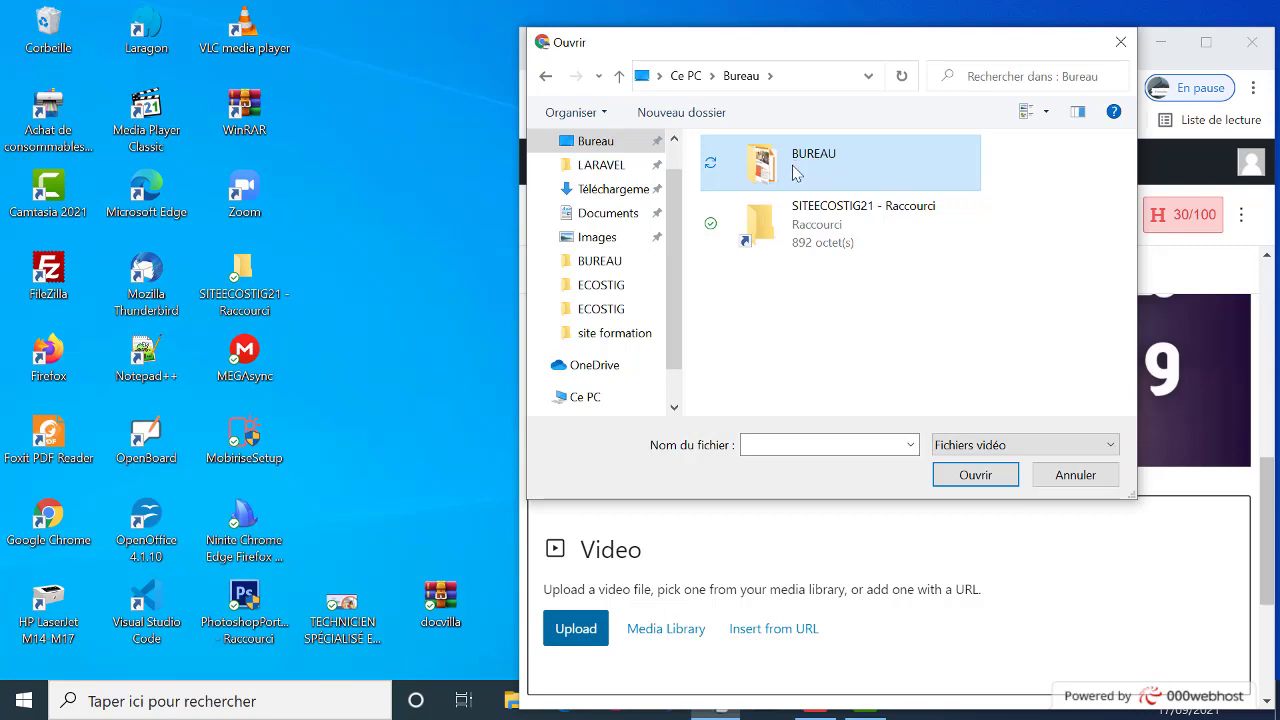
{"action": "left_click", "coordinate": [618, 190]}
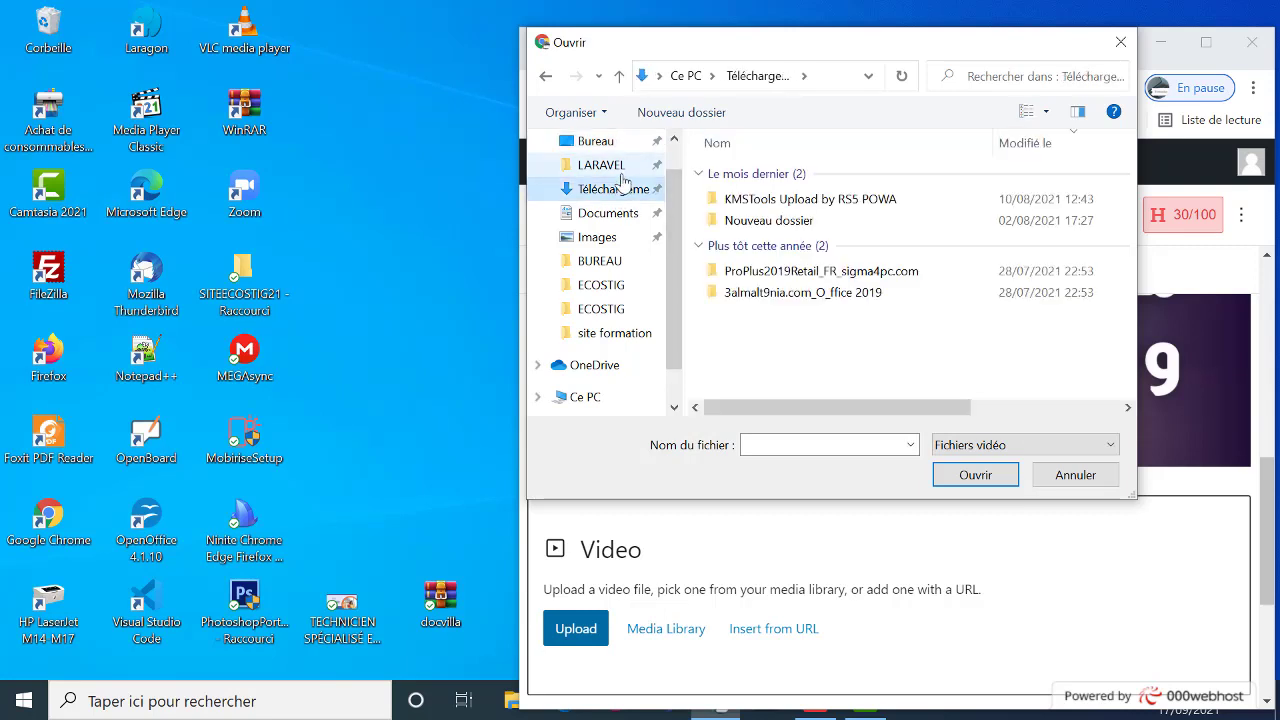
{"action": "left_click", "coordinate": [600, 260]}
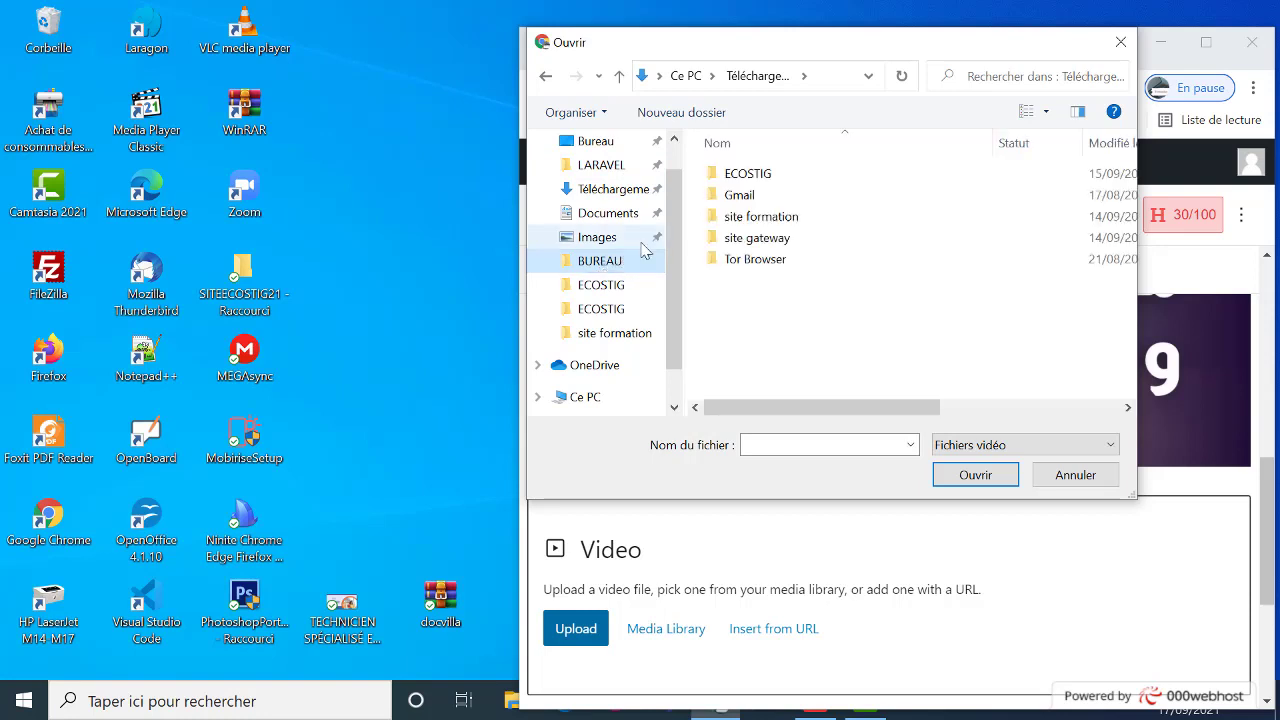
{"action": "left_click", "coordinate": [592, 168]}
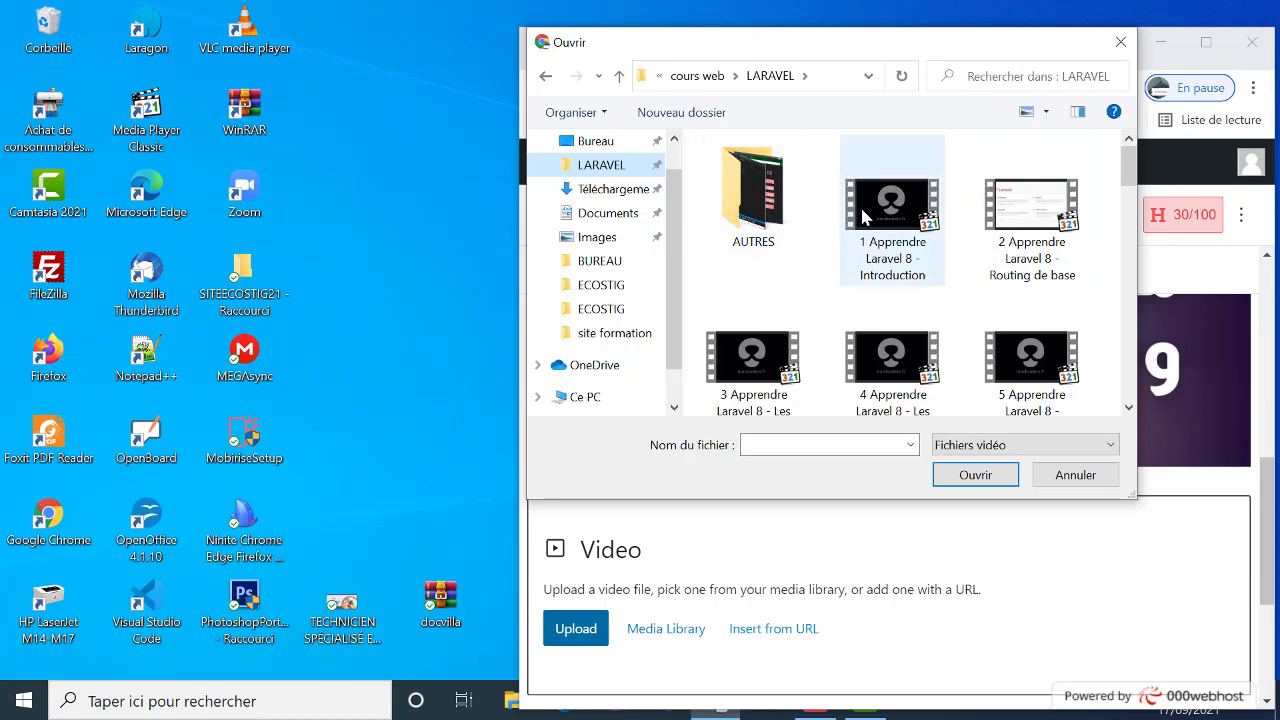
{"action": "double_click", "coordinate": [866, 217]}
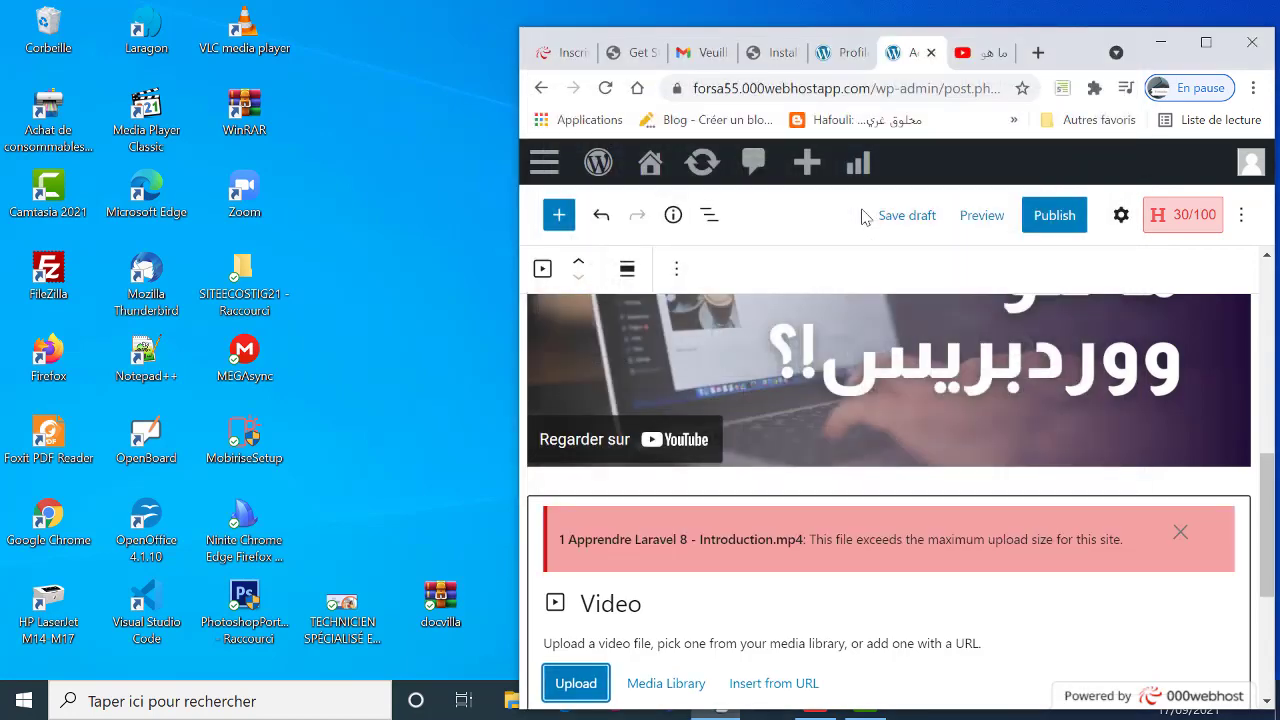
Step: Dismiss the size error and try uploading the Laravel forms and database video from AUTRES
{"action": "left_click", "coordinate": [1181, 534]}
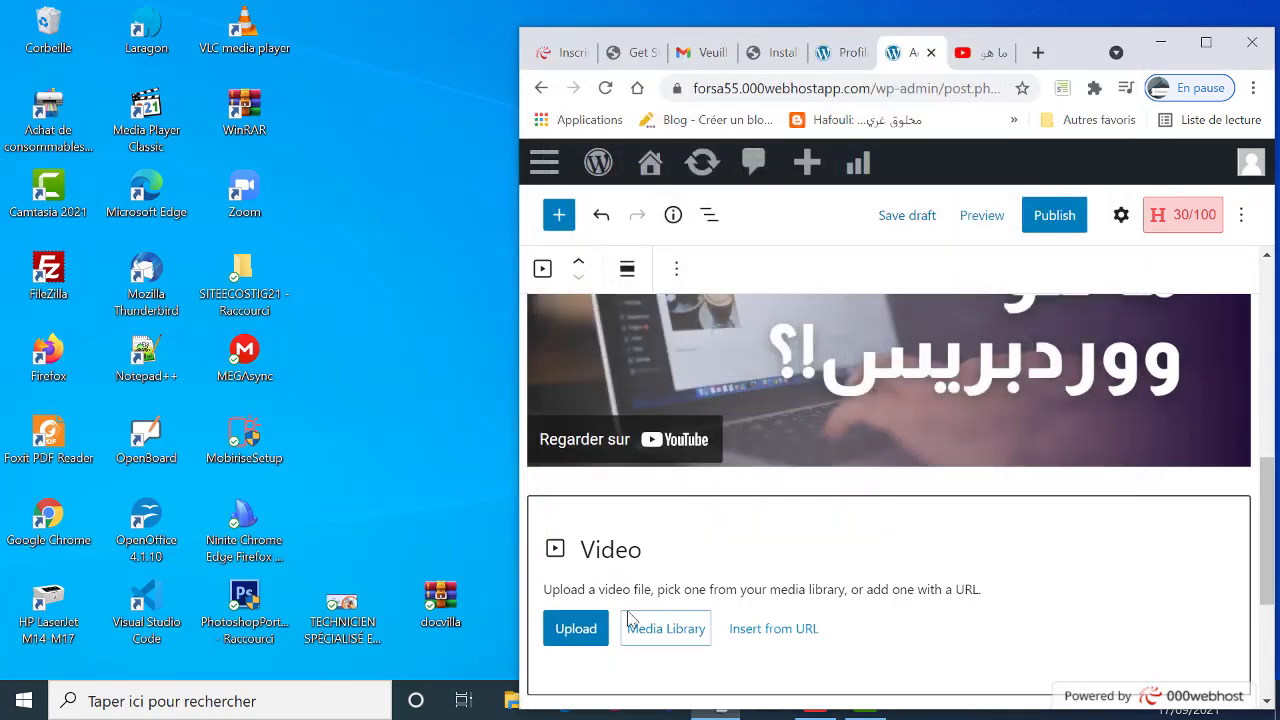
{"action": "left_click", "coordinate": [575, 628]}
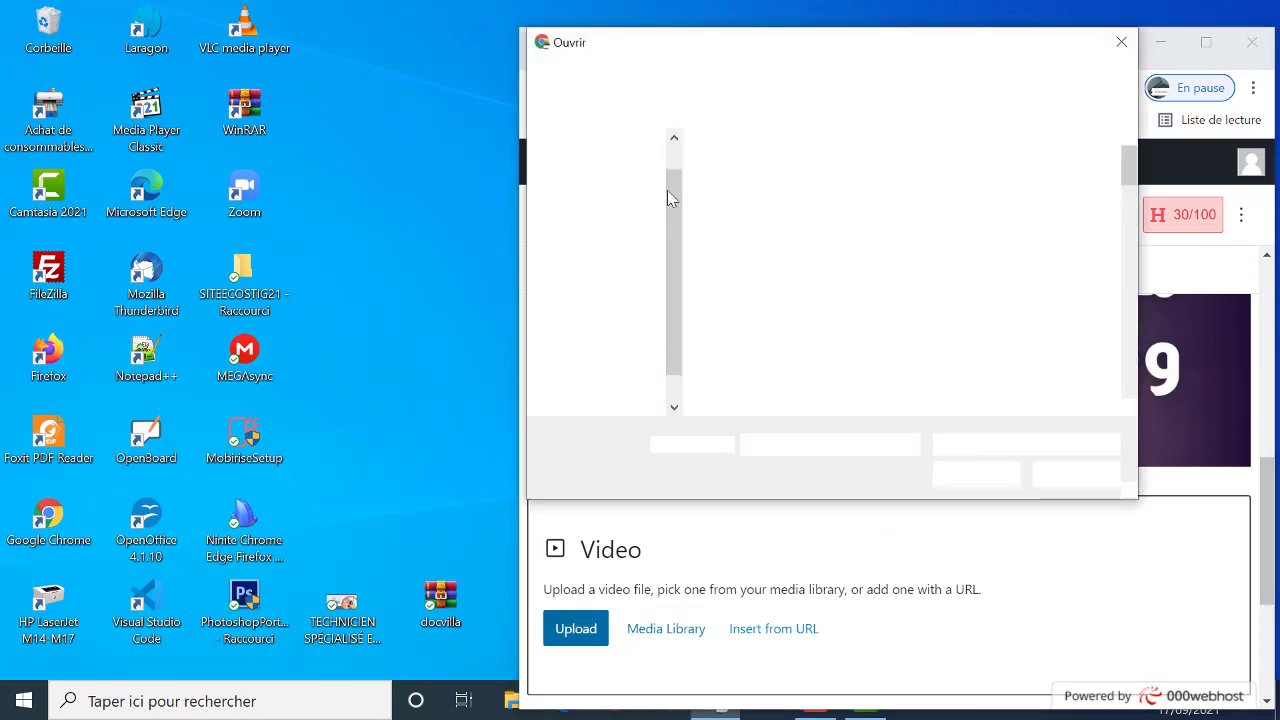
{"action": "double_click", "coordinate": [751, 203]}
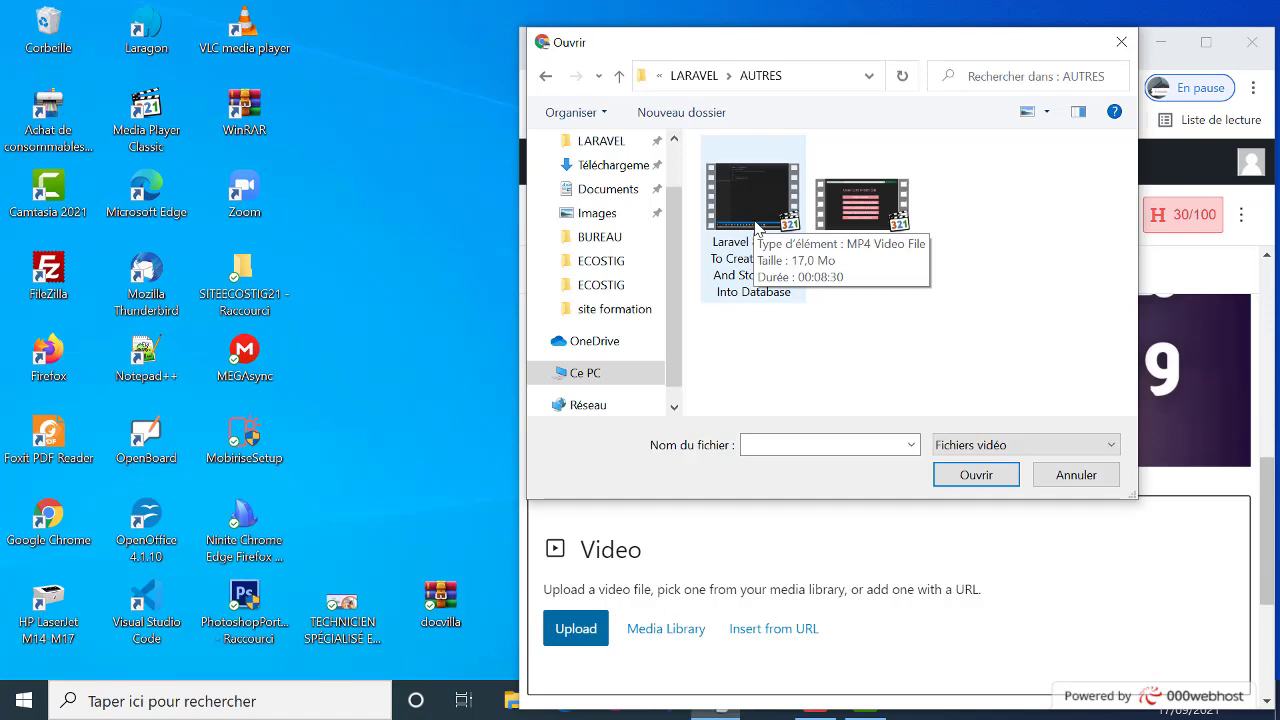
{"action": "double_click", "coordinate": [756, 228]}
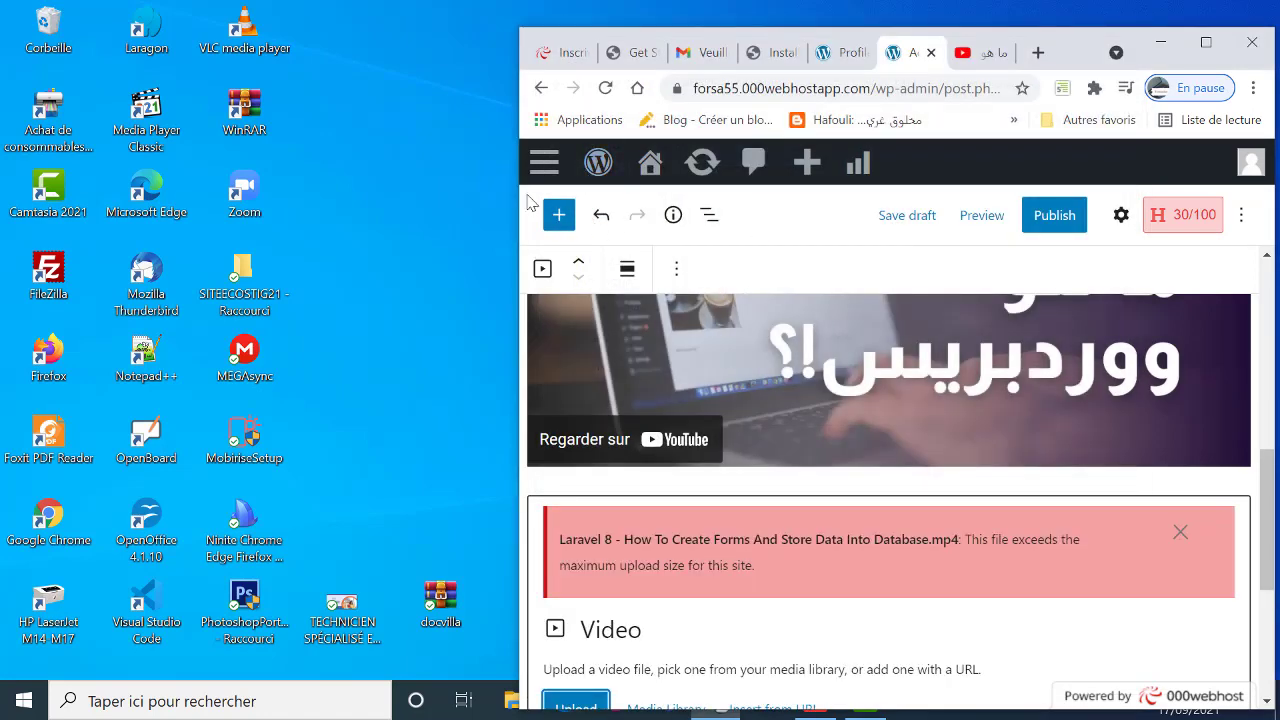
Step: Reopen the file chooser and browse up from LARAVEL to the desktop's BUREAU folder
{"action": "left_click", "coordinate": [576, 706]}
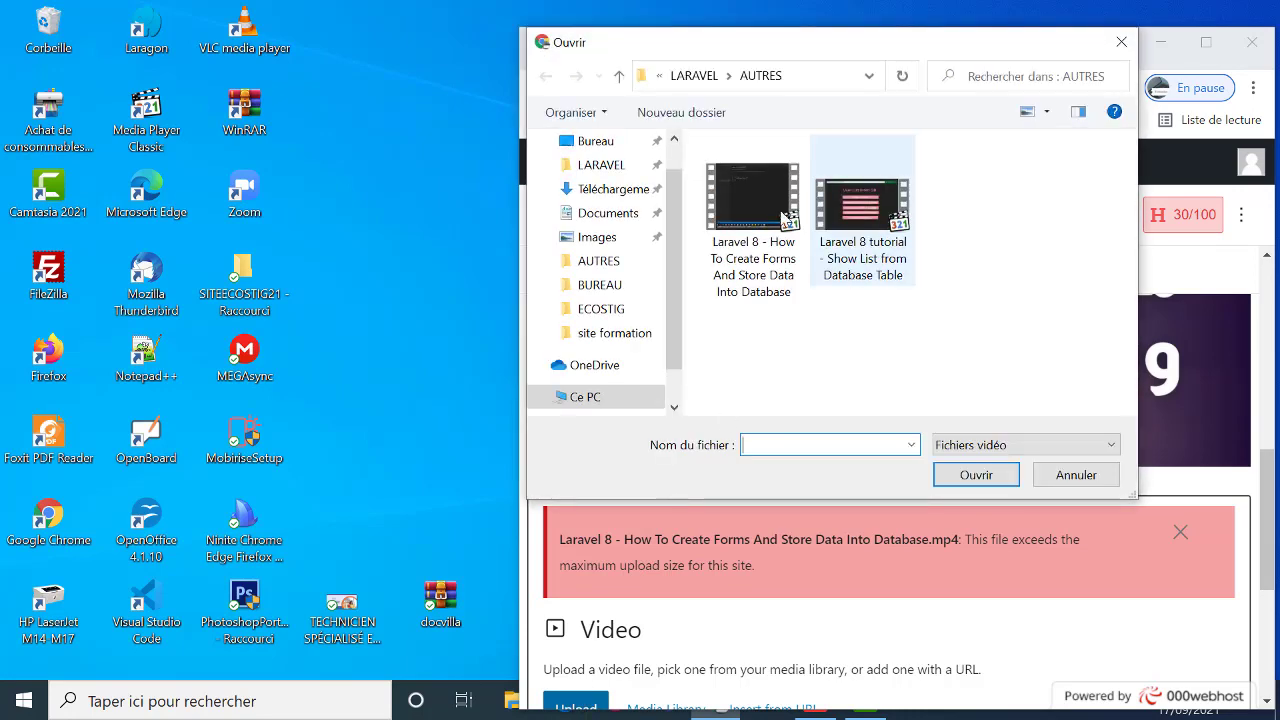
{"action": "left_click_drag", "start_coordinate": [663, 42], "coordinate": [734, 107]}
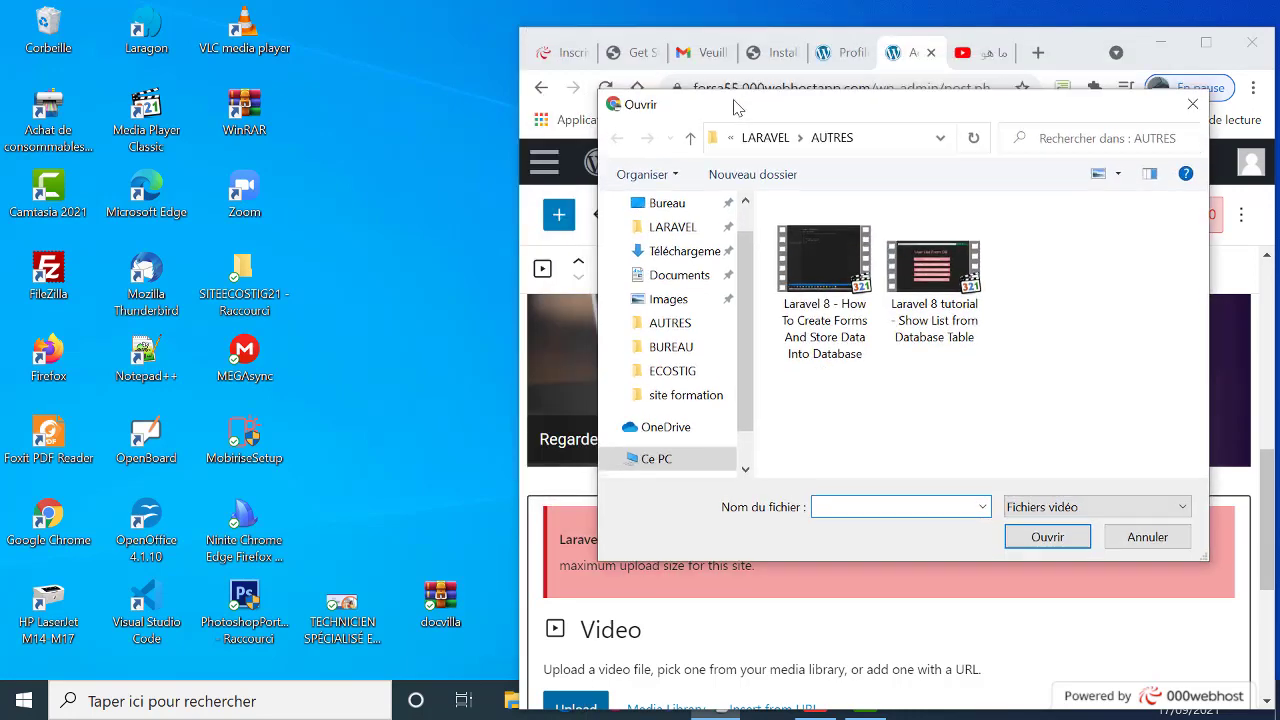
{"action": "left_click", "coordinate": [690, 142]}
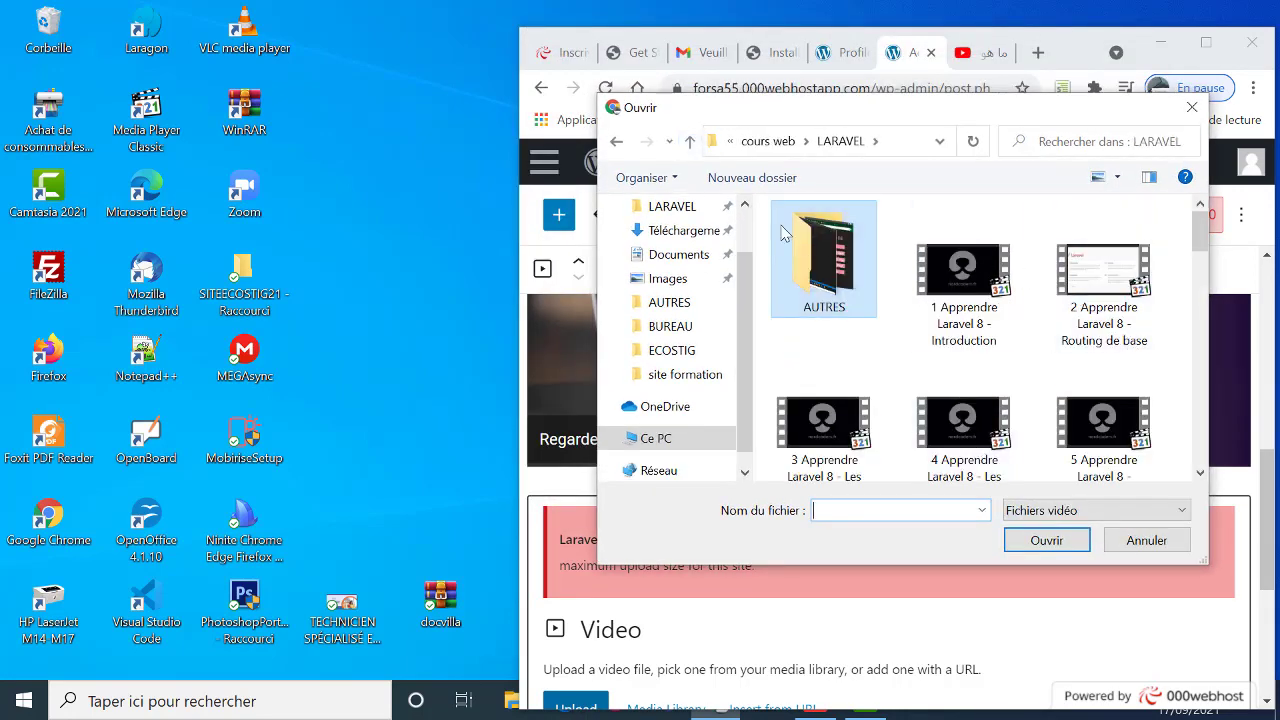
{"action": "left_click", "coordinate": [768, 141]}
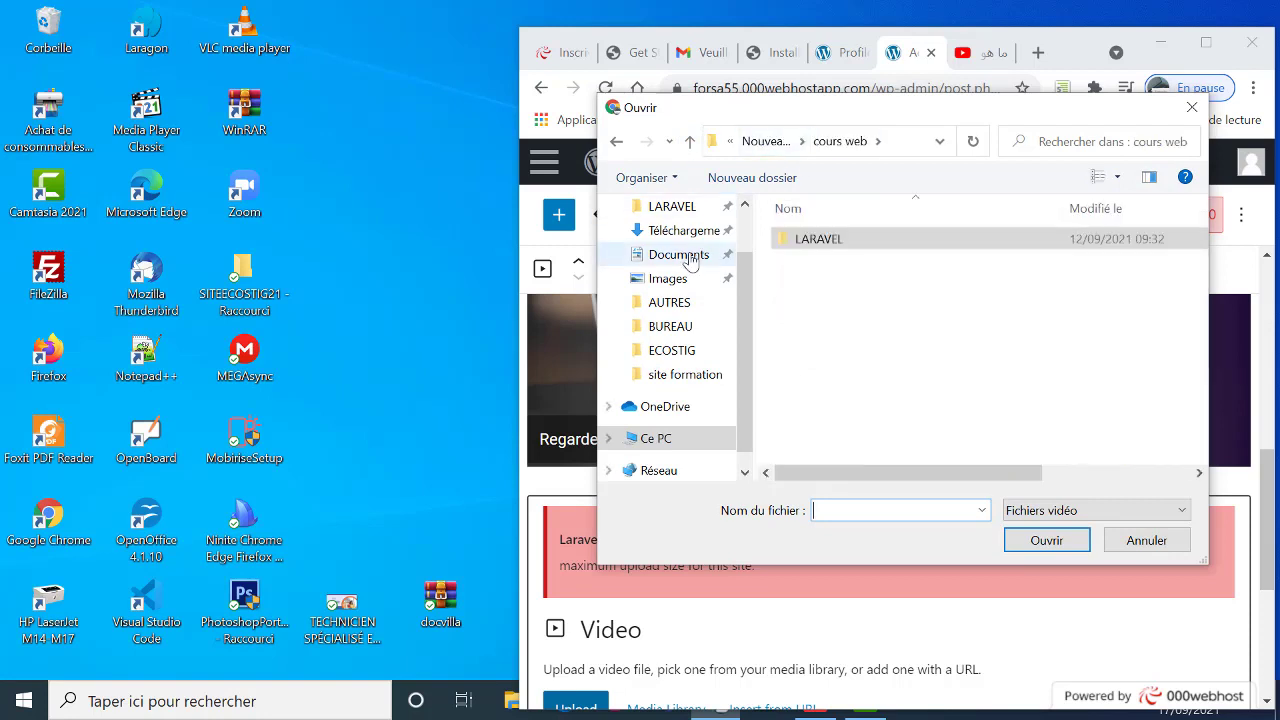
{"action": "scroll", "coordinate": [688, 285], "scroll_direction": "up", "scroll_amount": 1}
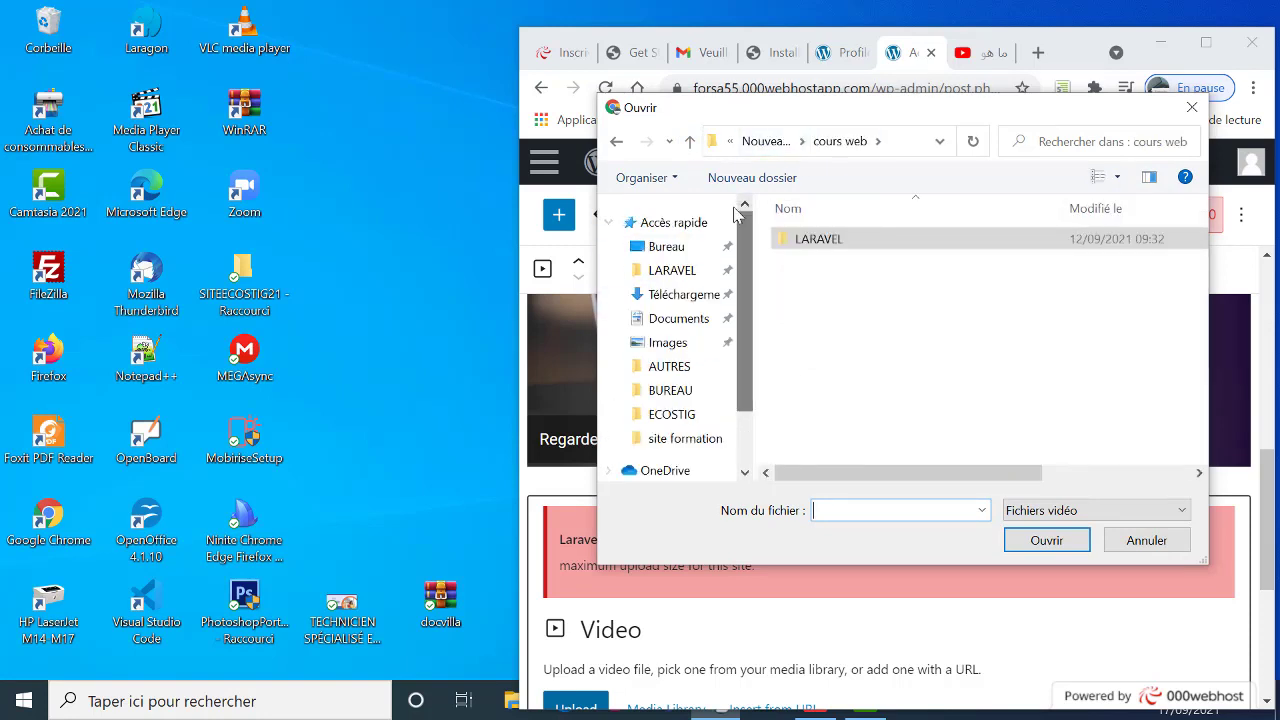
{"action": "left_click", "coordinate": [666, 247]}
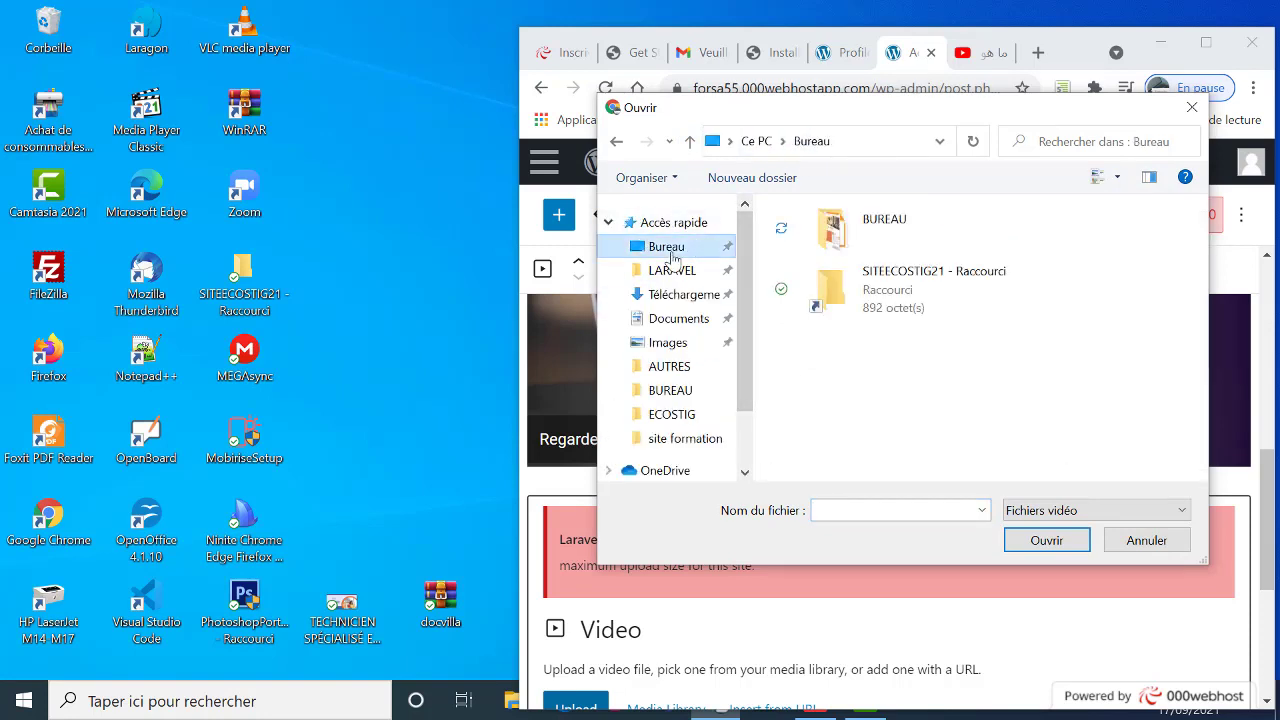
{"action": "double_click", "coordinate": [860, 244]}
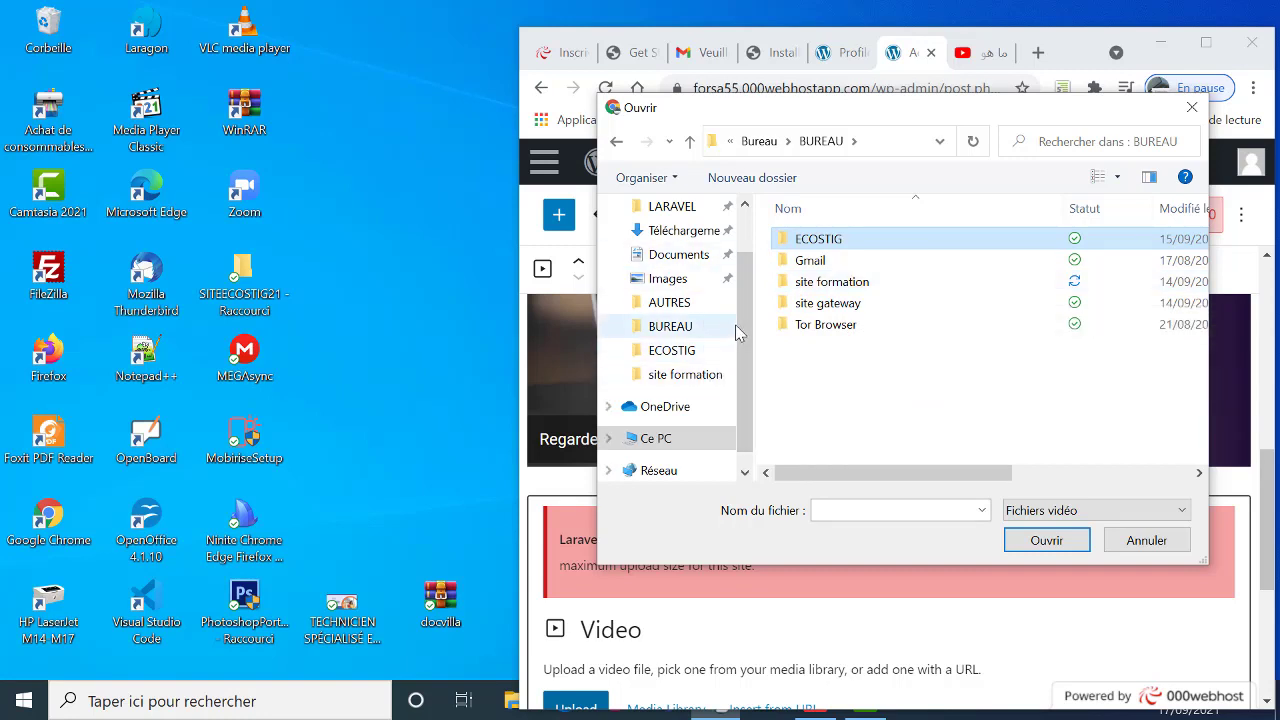
Step: Look through Documents, Images, then Ce PC > Vidéos > Captures and OpenBoard for a video
{"action": "scroll", "coordinate": [737, 330], "scroll_direction": "up", "scroll_amount": 1}
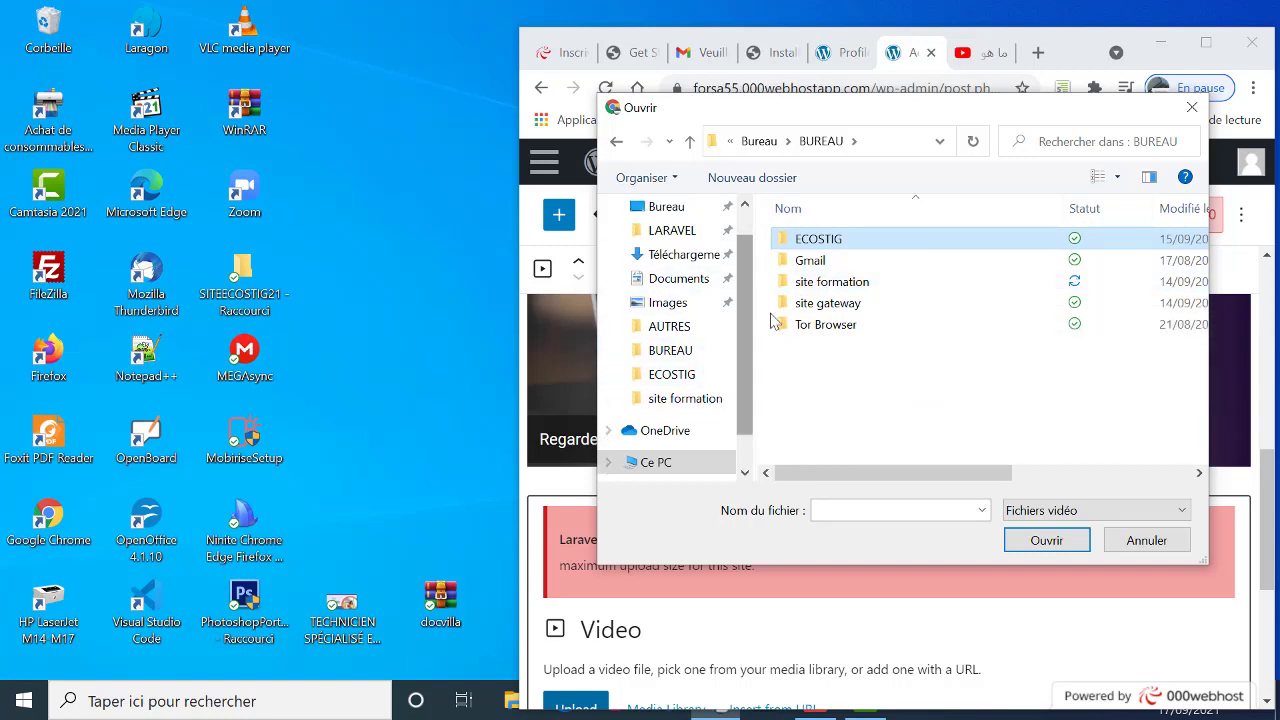
{"action": "left_click", "coordinate": [696, 281]}
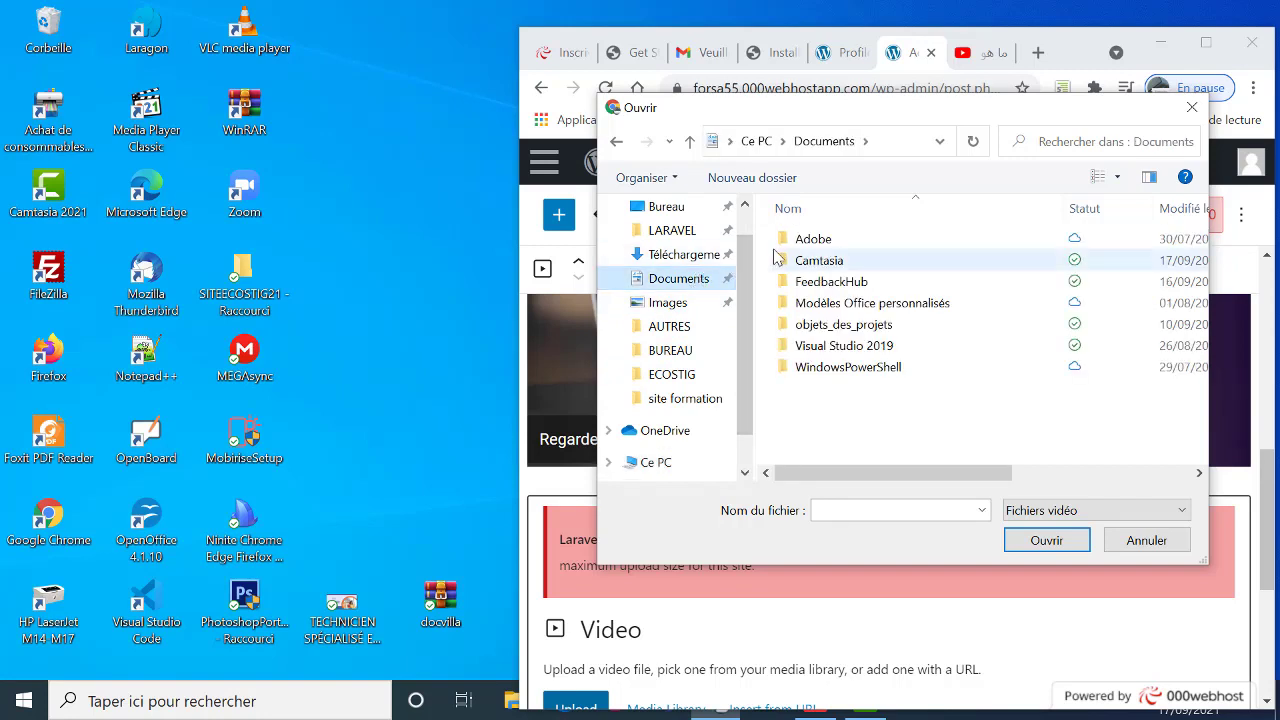
{"action": "left_click", "coordinate": [676, 300]}
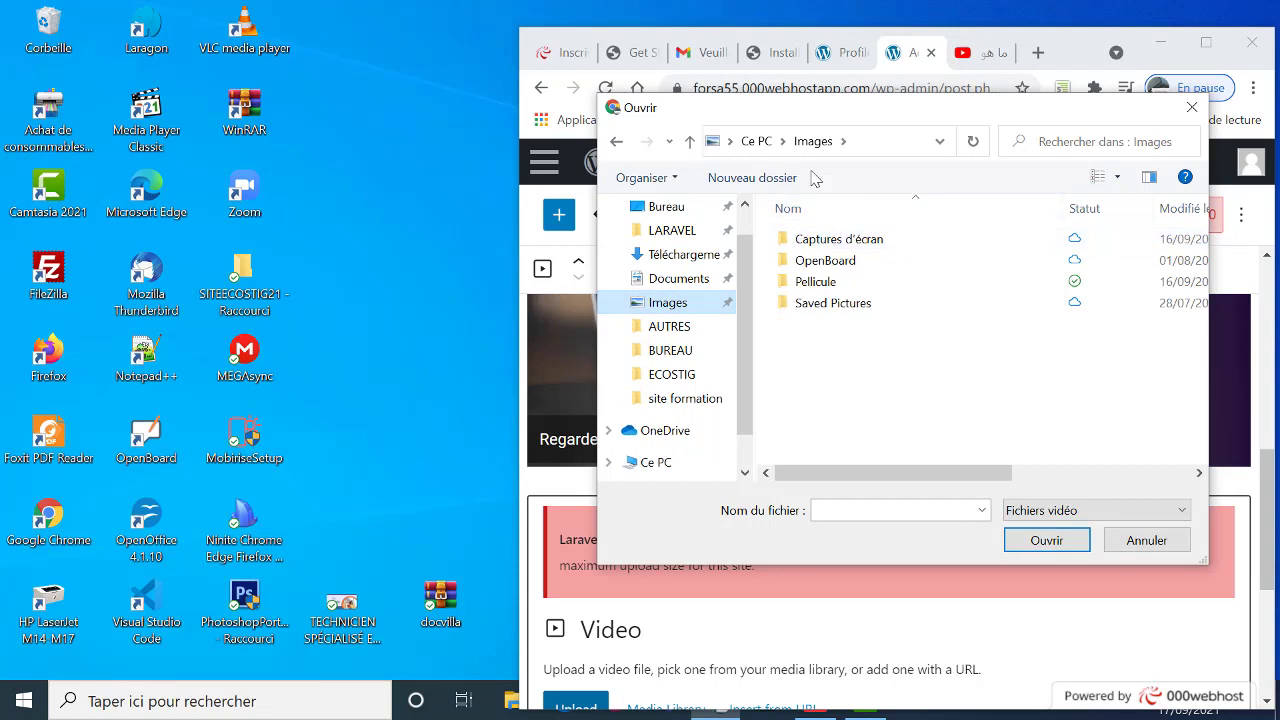
{"action": "left_click", "coordinate": [760, 142]}
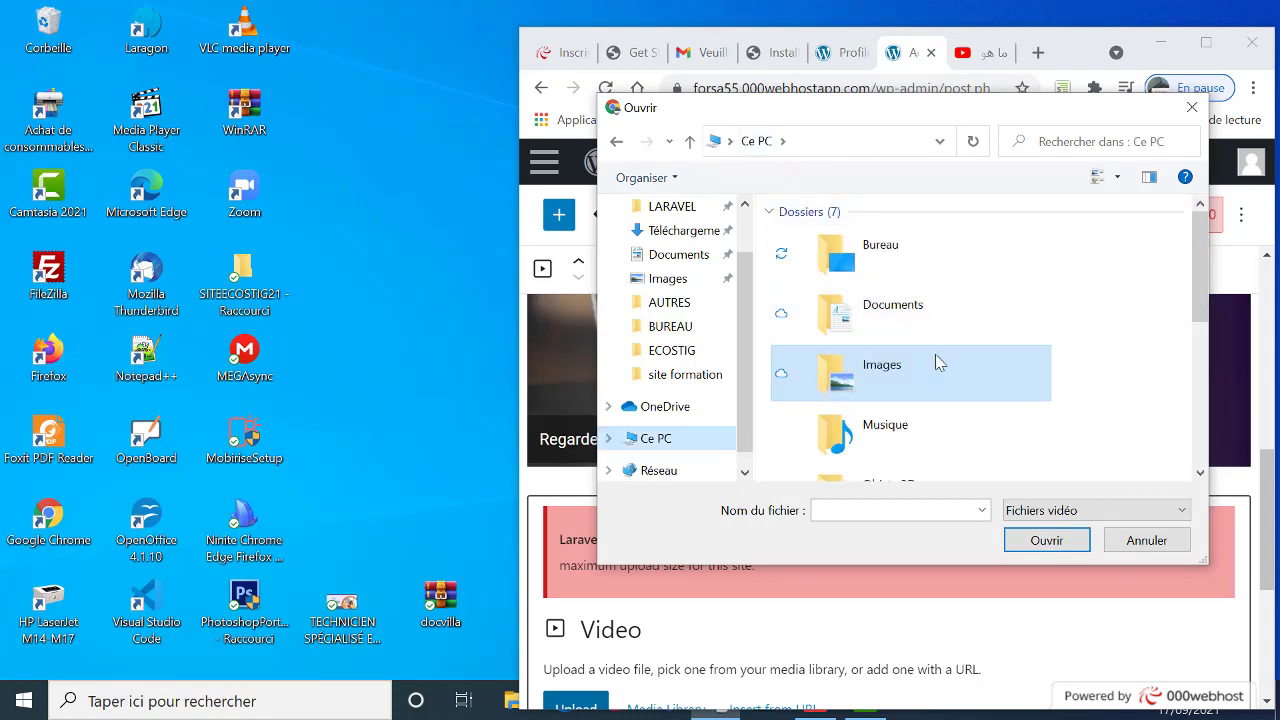
{"action": "left_click_drag", "start_coordinate": [1197, 238], "coordinate": [1183, 337]}
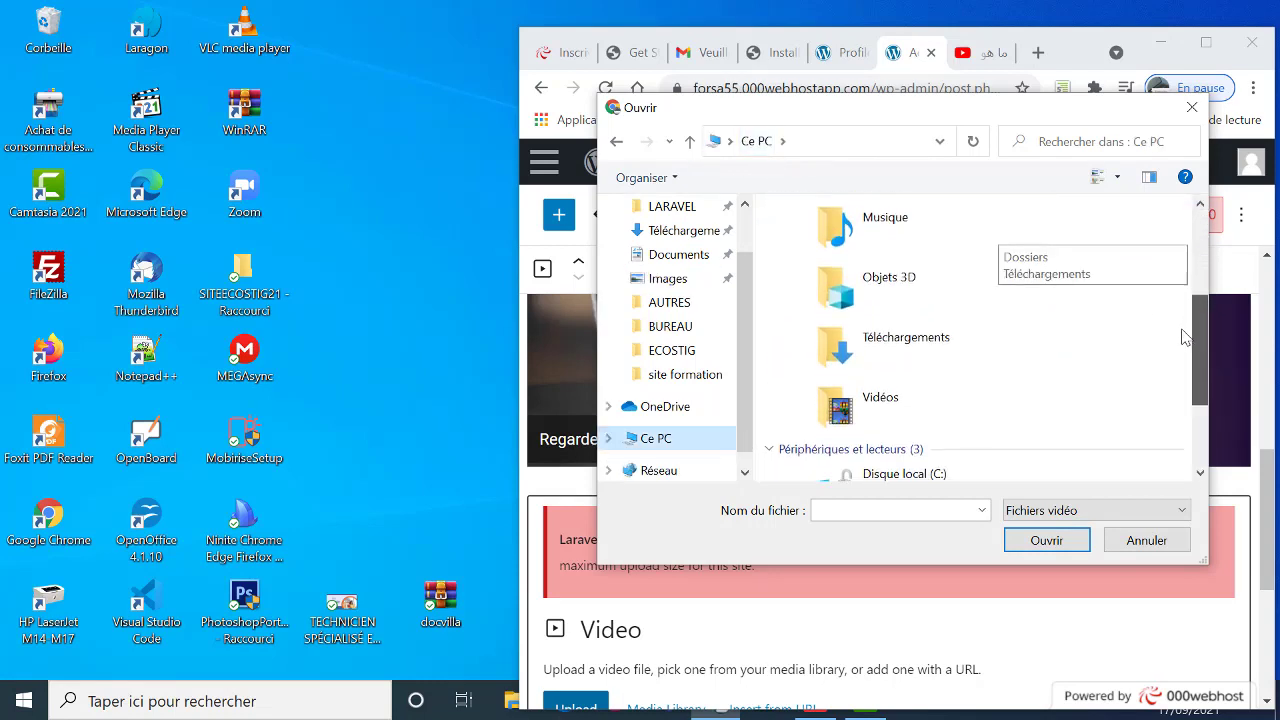
{"action": "double_click", "coordinate": [872, 402]}
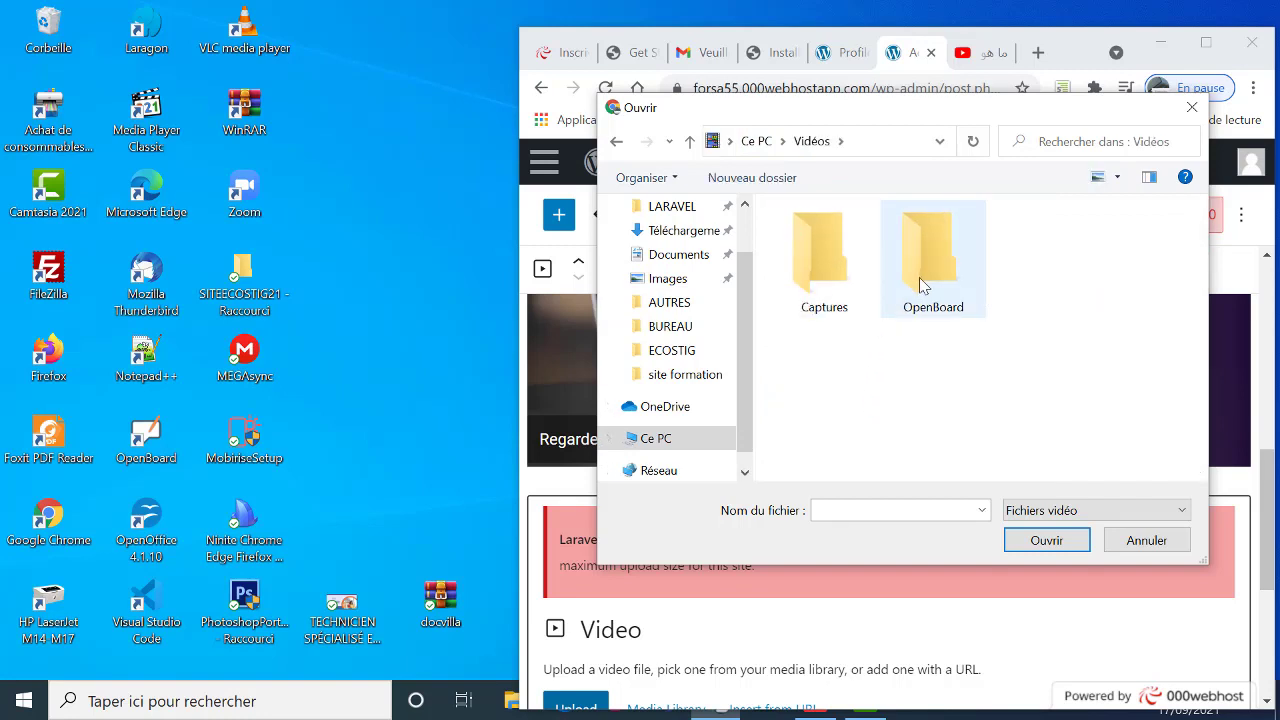
{"action": "double_click", "coordinate": [828, 297]}
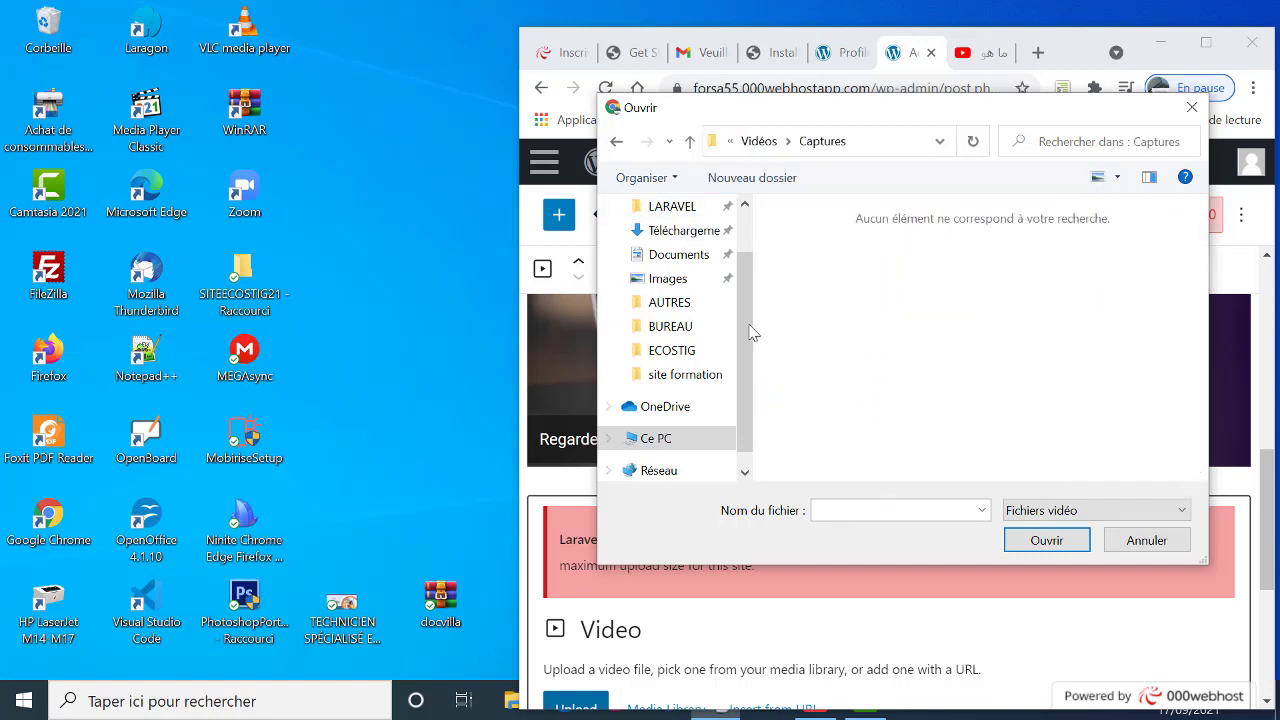
{"action": "left_click", "coordinate": [616, 141]}
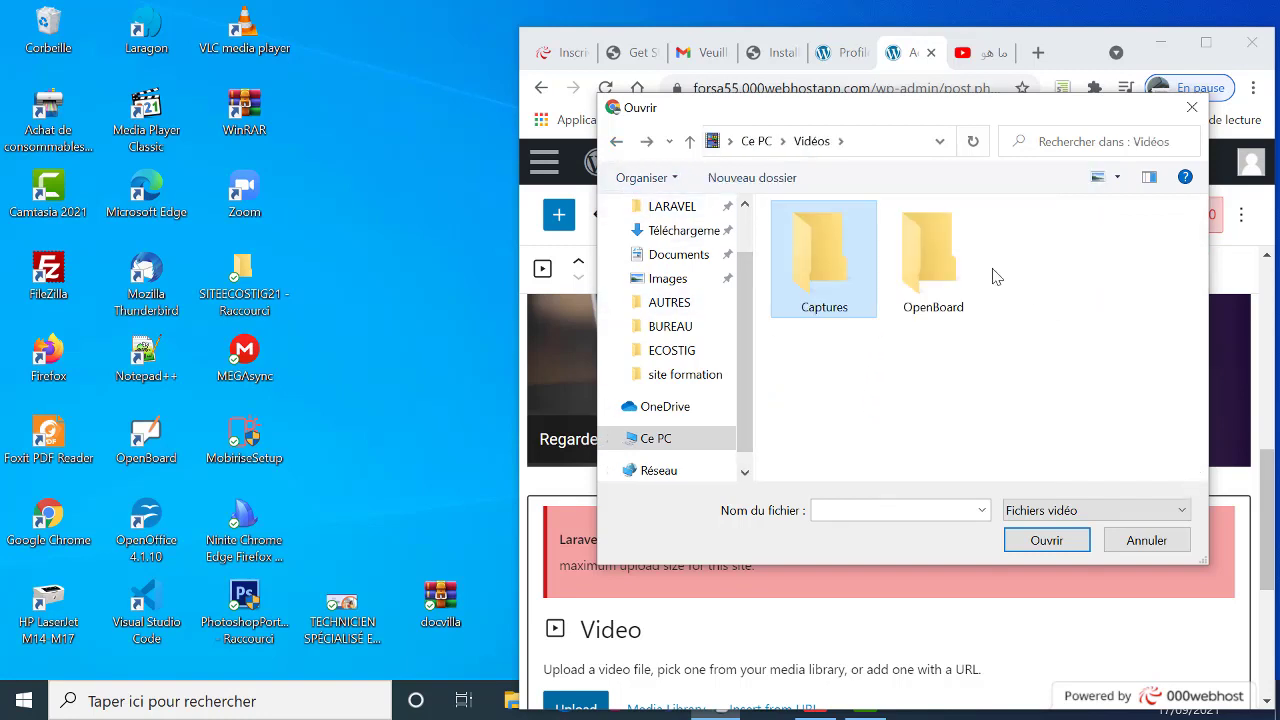
{"action": "double_click", "coordinate": [940, 272]}
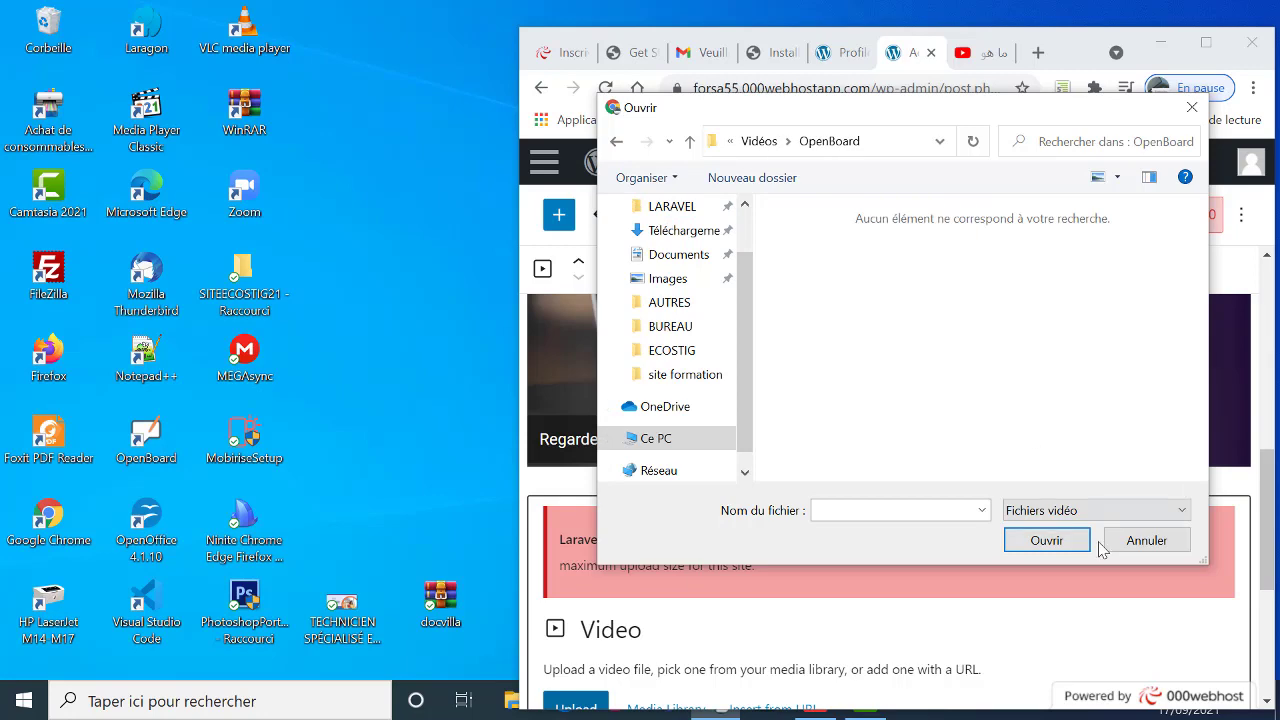
Step: Cancel the video upload, publish opportunité 3, and go back to the admin Posts list
{"action": "left_click", "coordinate": [1143, 541]}
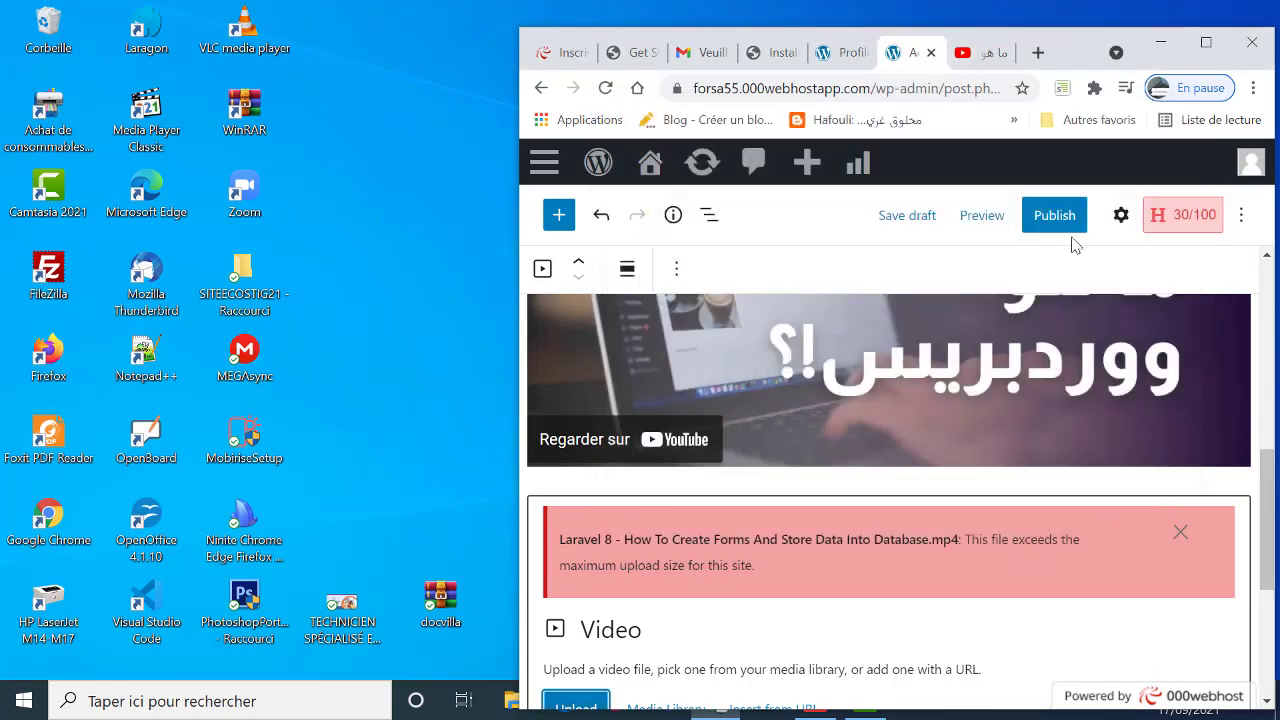
{"action": "left_click", "coordinate": [1180, 532]}
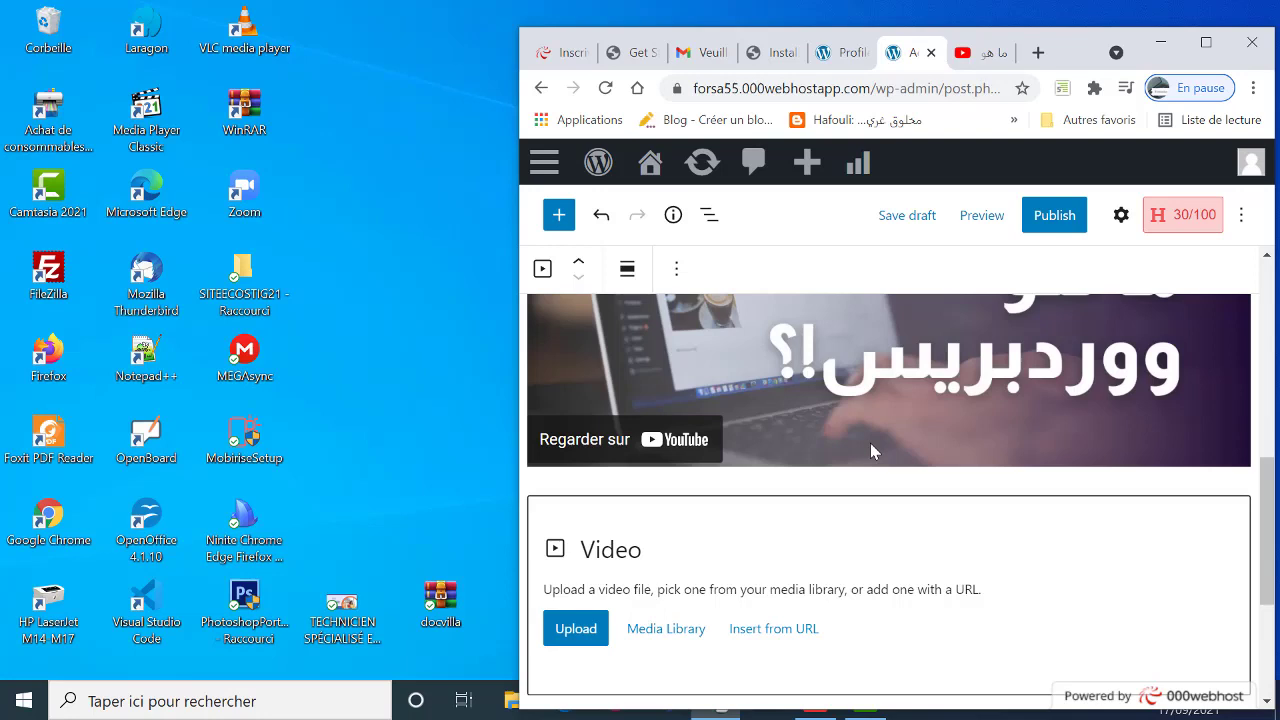
{"action": "left_click", "coordinate": [1054, 216]}
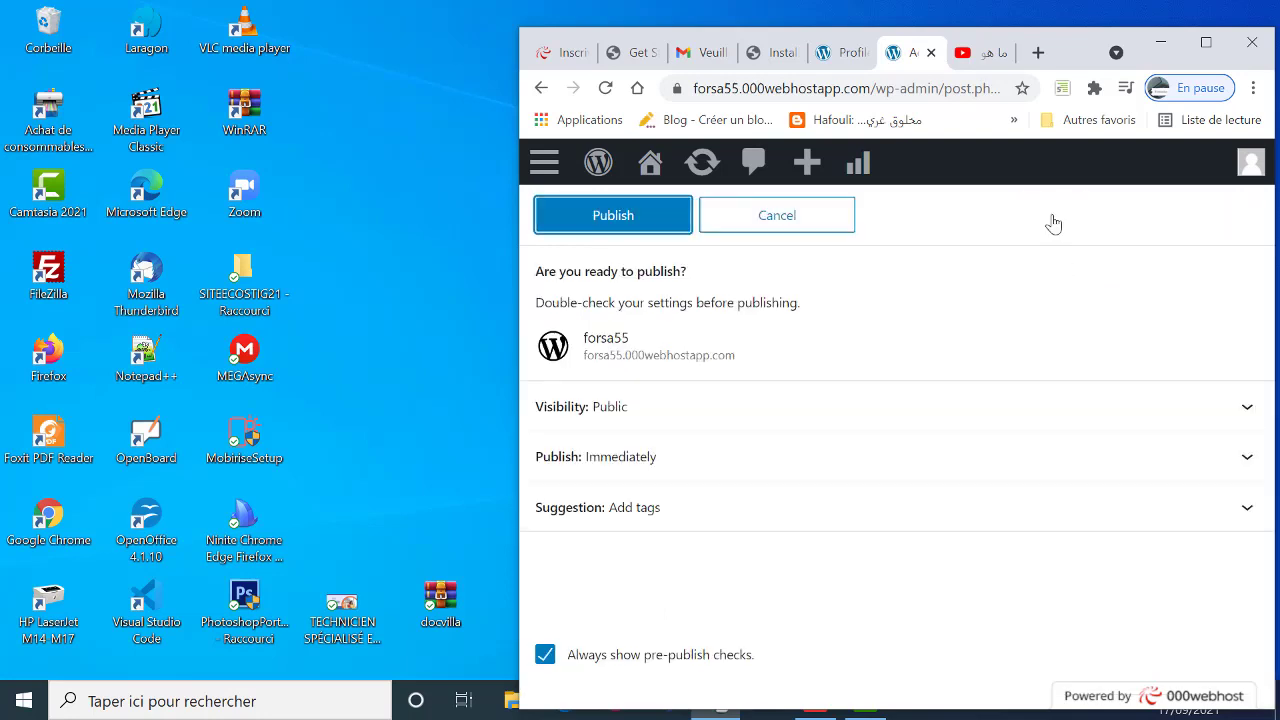
{"action": "left_click", "coordinate": [648, 228]}
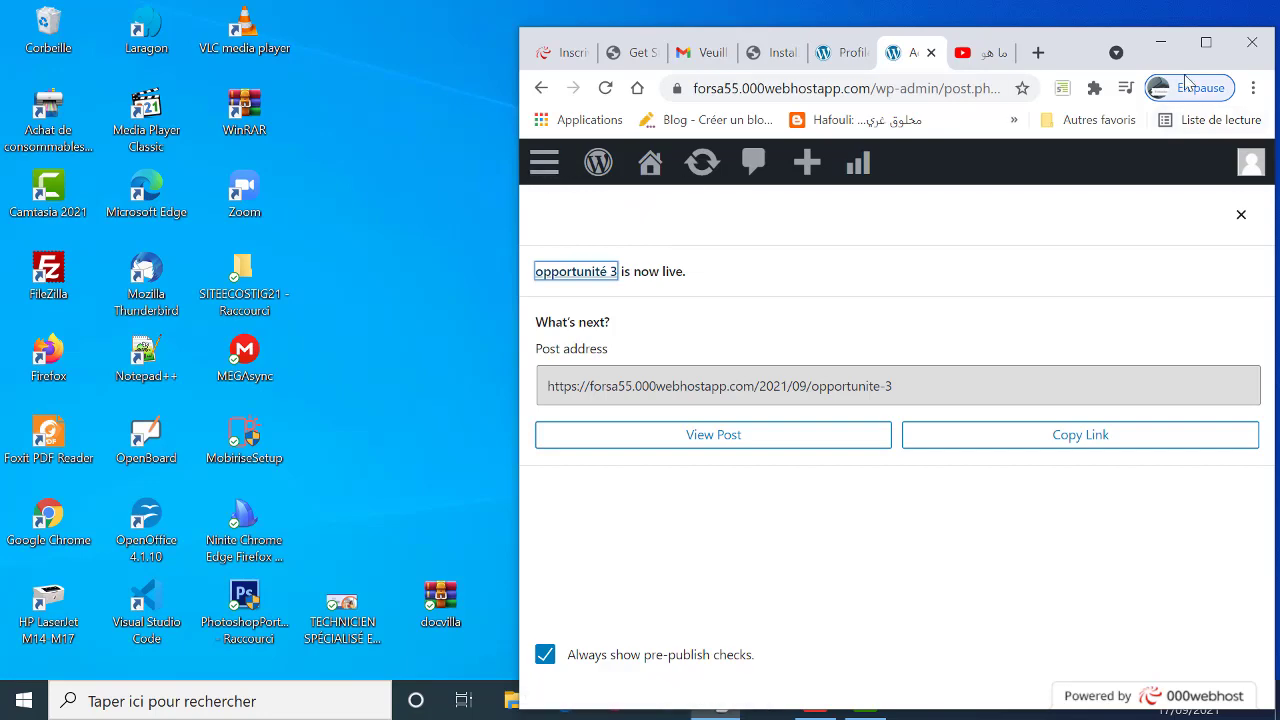
{"action": "left_click", "coordinate": [1206, 42]}
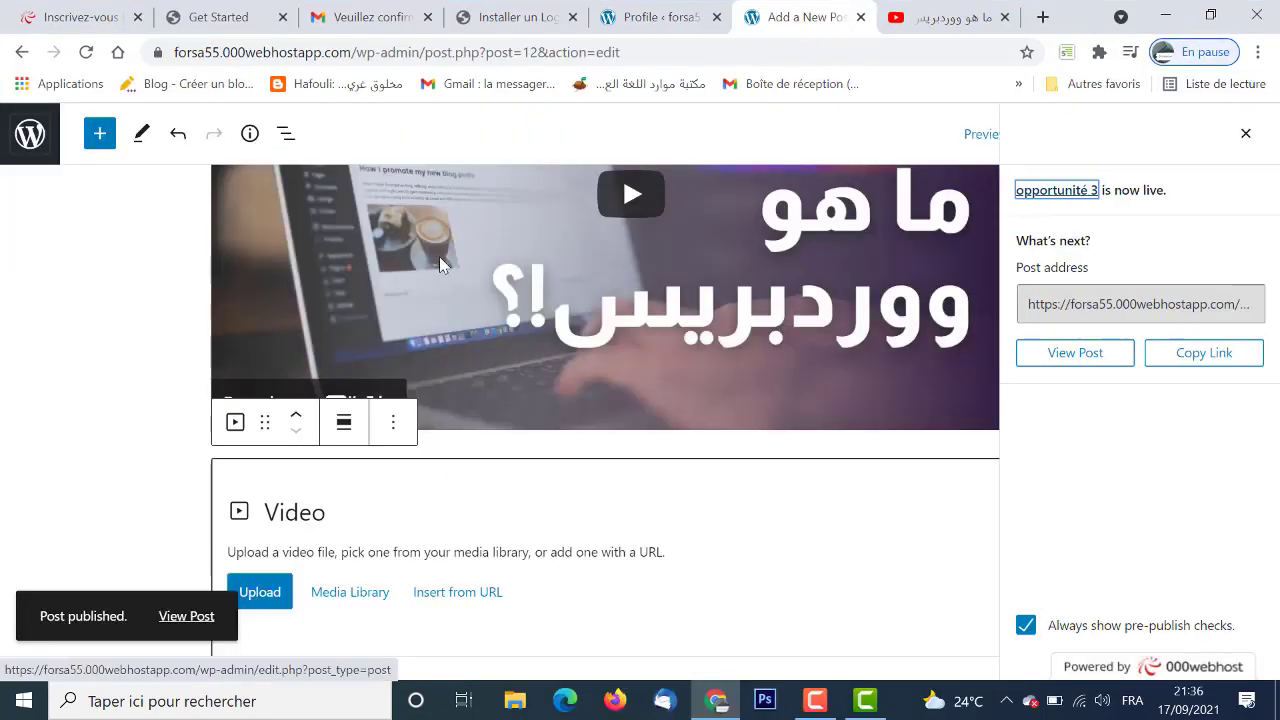
{"action": "left_click", "coordinate": [22, 140]}
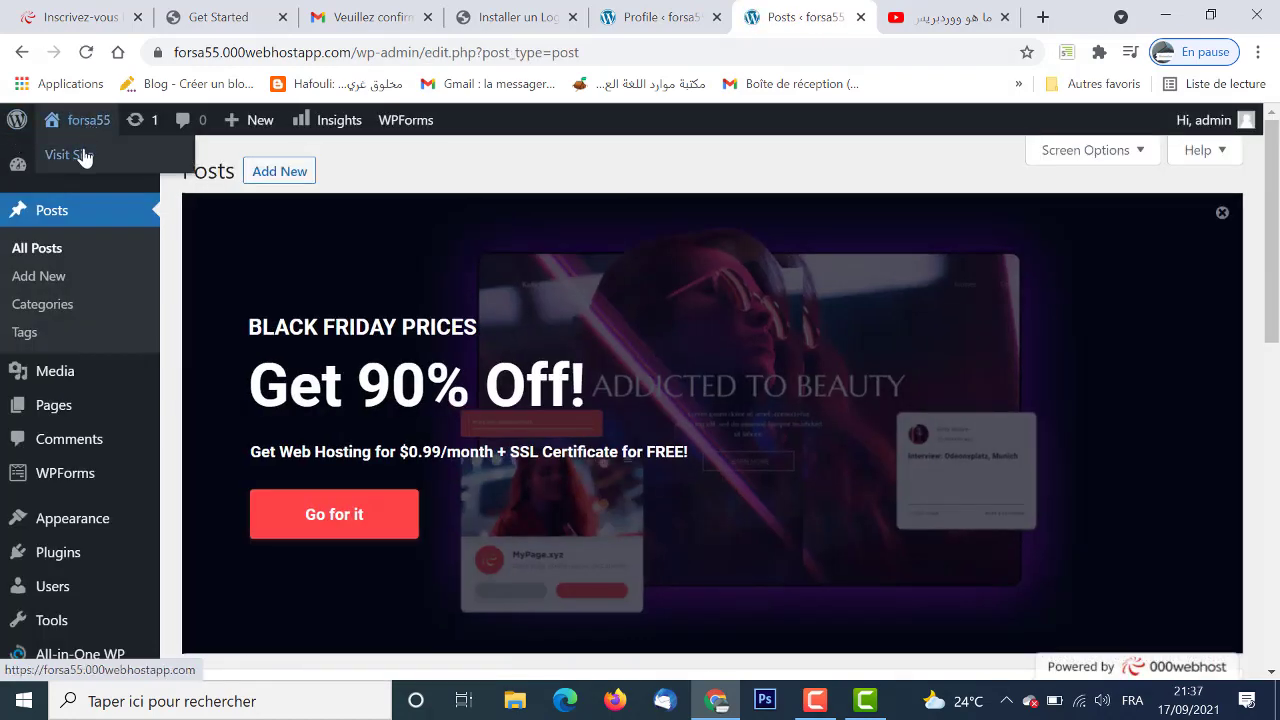
Step: Visit the live blog and check the industrie category page listing opportunité2
{"action": "left_click", "coordinate": [84, 157]}
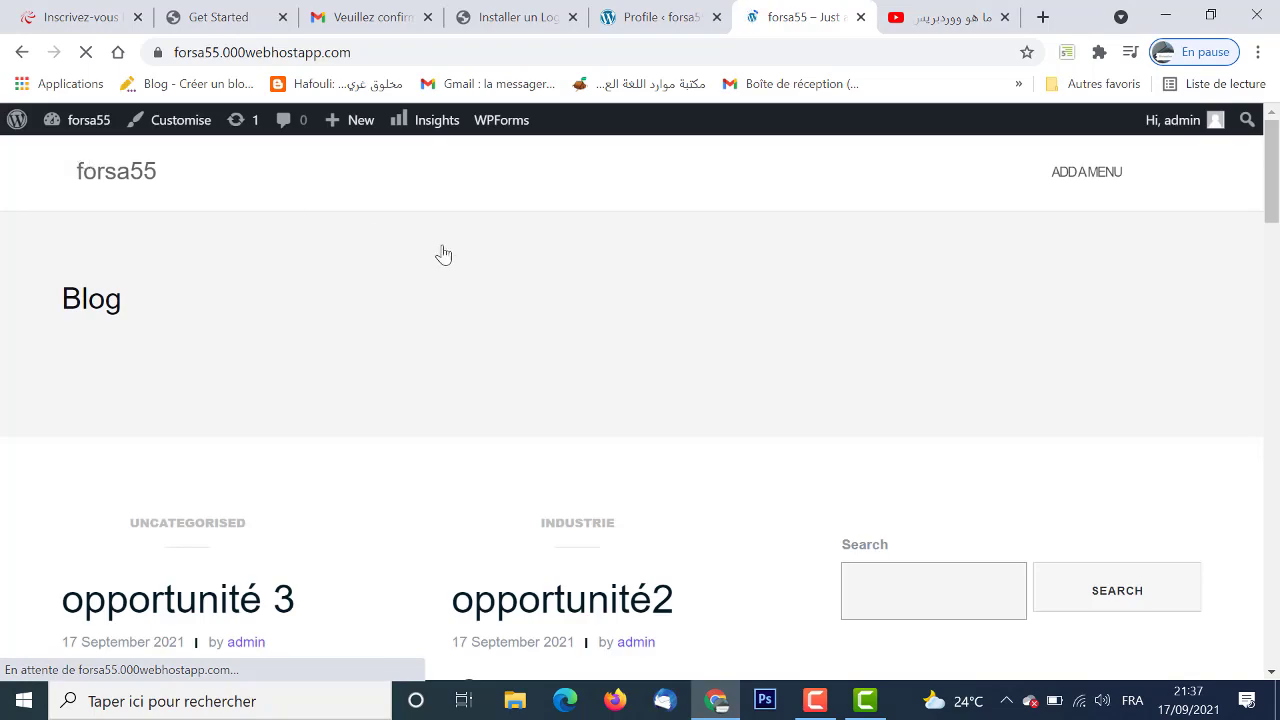
{"action": "left_click_drag", "start_coordinate": [1273, 202], "coordinate": [1241, 273]}
{"action": "scroll", "coordinate": [1240, 275], "scroll_direction": "down", "scroll_amount": 15}
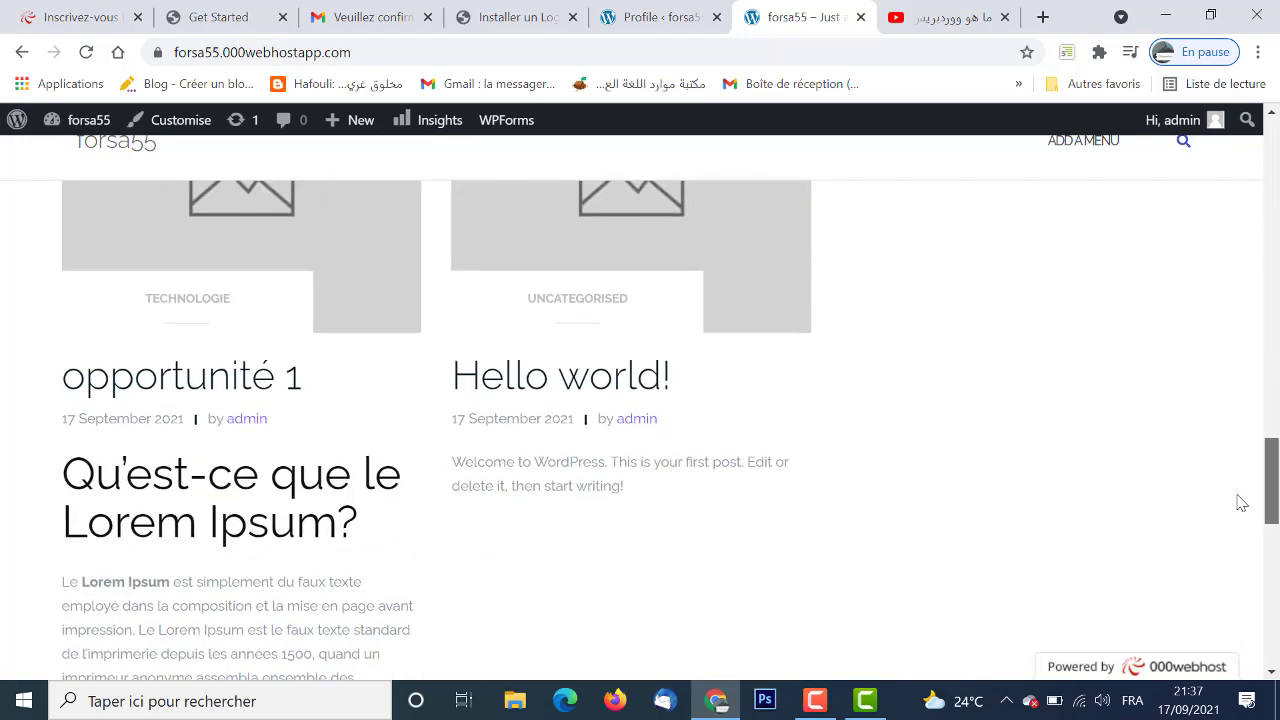
{"action": "scroll", "coordinate": [1237, 466], "scroll_direction": "up", "scroll_amount": 10}
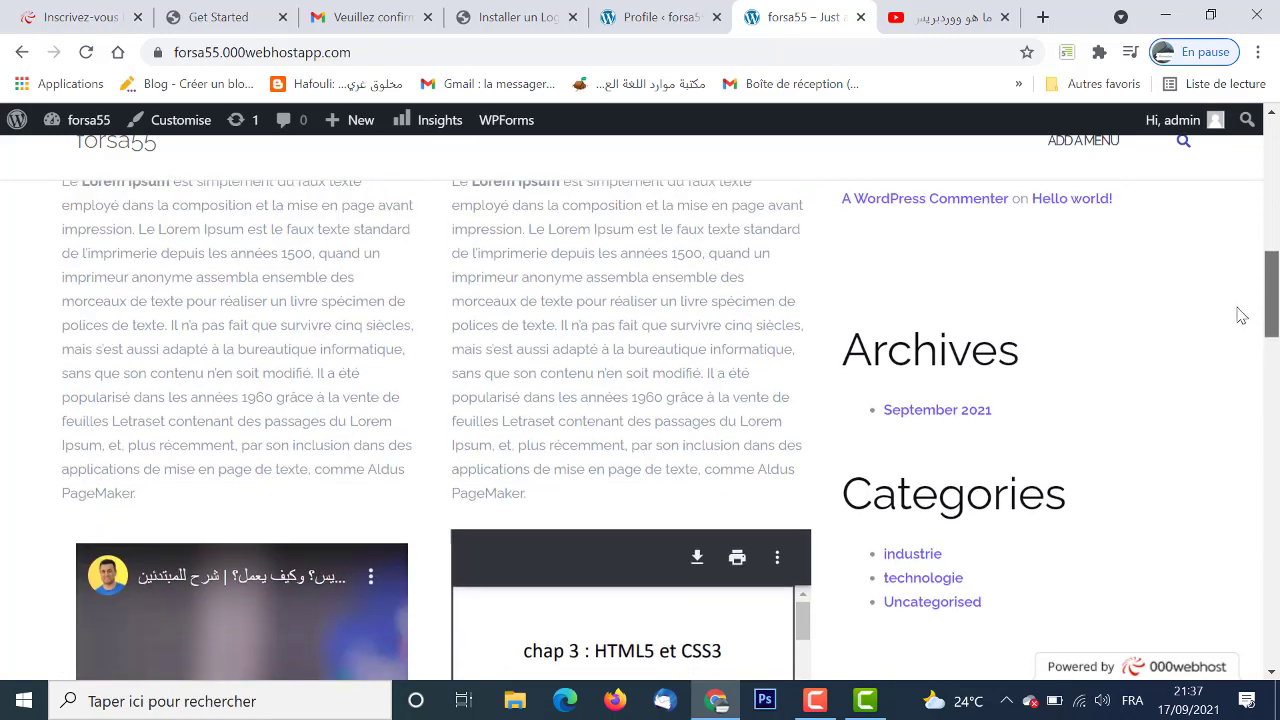
{"action": "scroll", "coordinate": [1236, 290], "scroll_direction": "down", "scroll_amount": 3}
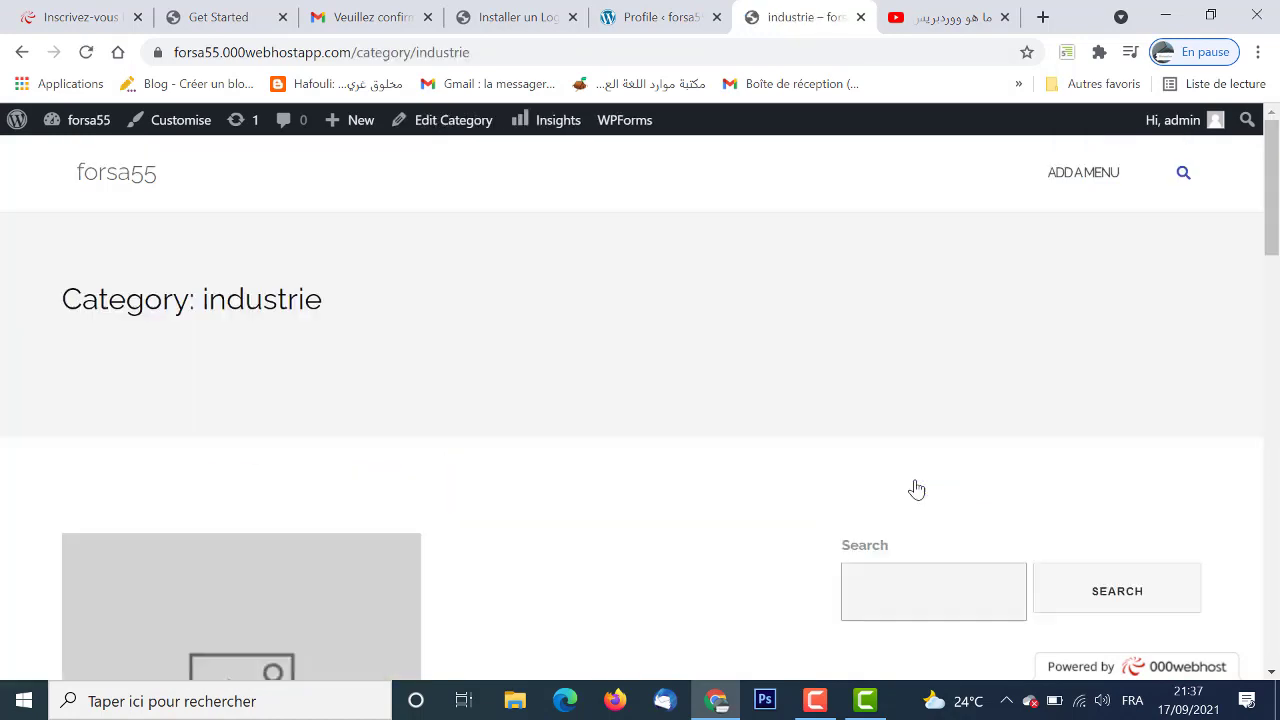
{"action": "left_click_drag", "start_coordinate": [1267, 205], "coordinate": [1252, 372]}
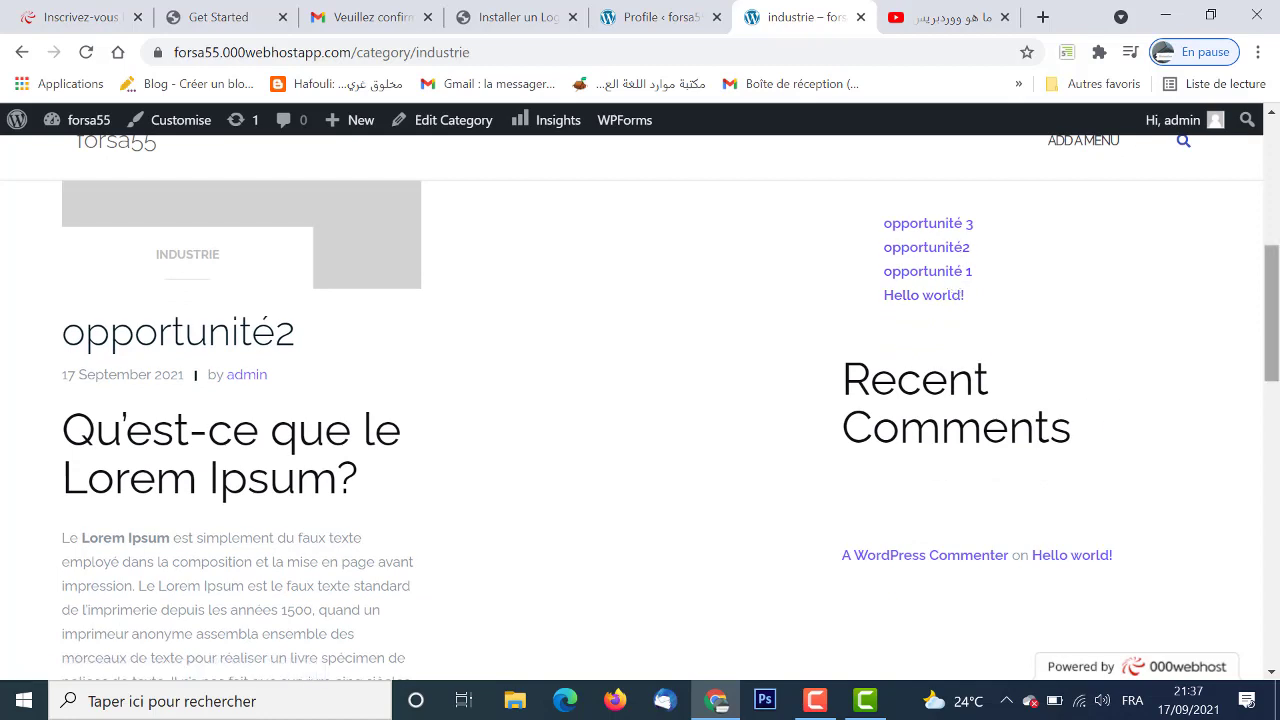
{"action": "left_click_drag", "start_coordinate": [1270, 270], "coordinate": [1272, 140]}
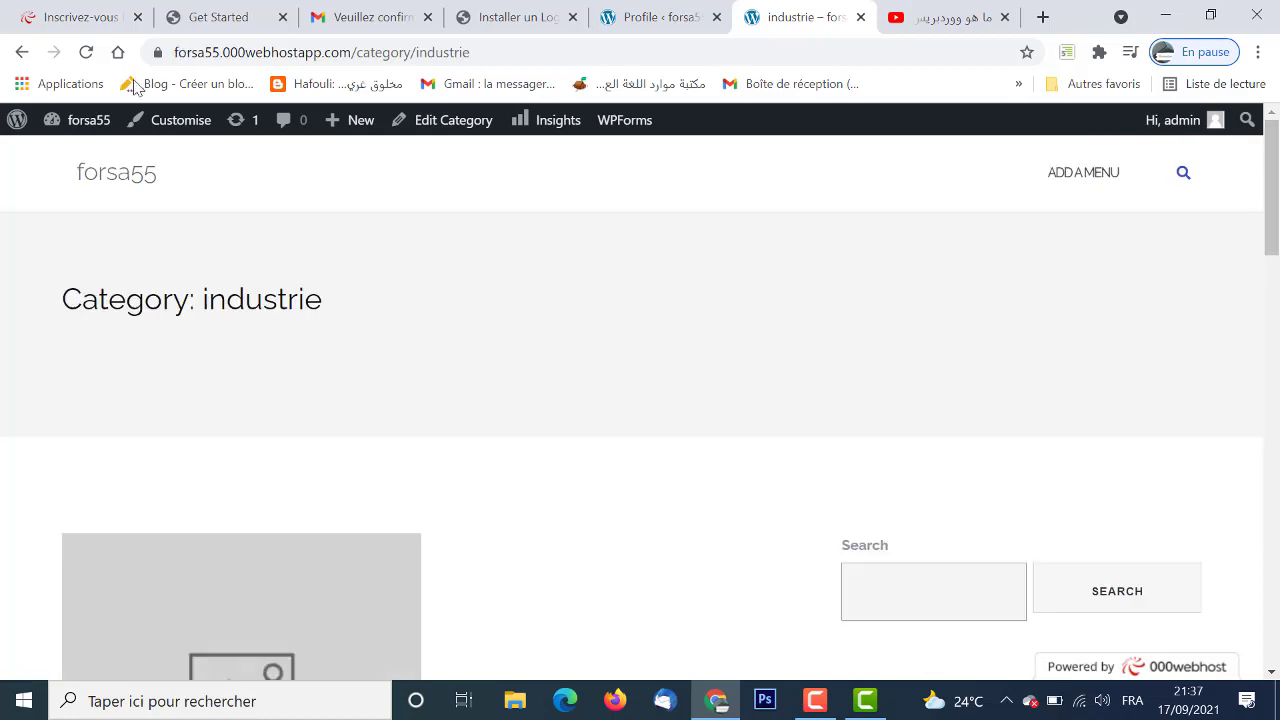
Step: Return to the forsa55 admin Dashboard from the admin-bar menu
{"action": "mouse_move", "coordinate": [70, 130]}
{"action": "left_click", "coordinate": [75, 160]}
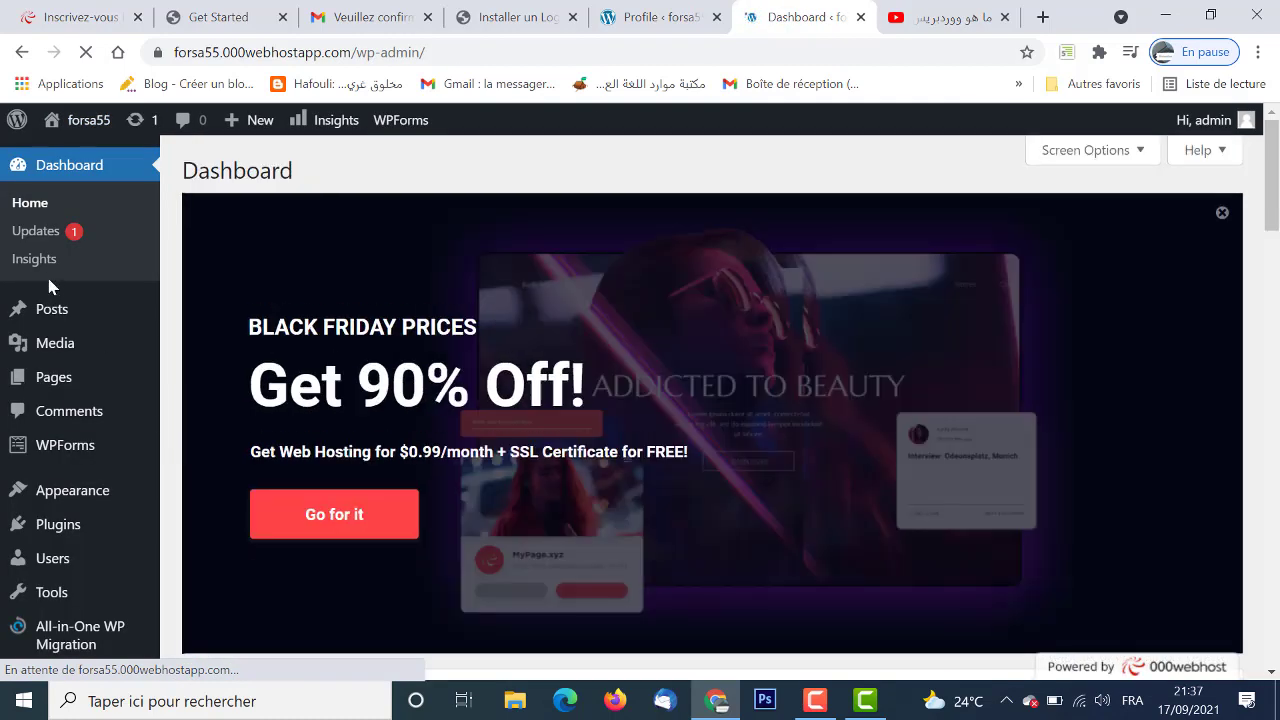
{"action": "mouse_move", "coordinate": [42, 362]}
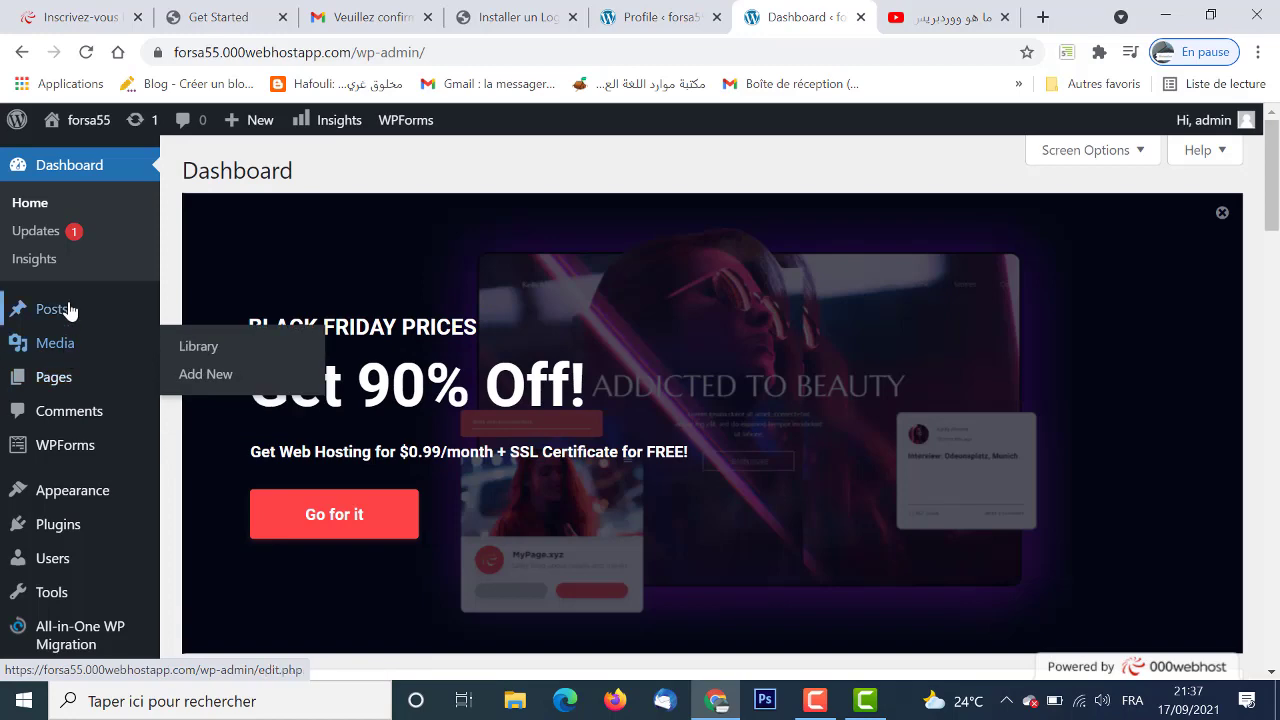
Step: From All Posts, reopen opportunité 3 in the block editor
{"action": "mouse_move", "coordinate": [71, 309]}
{"action": "left_click", "coordinate": [250, 328]}
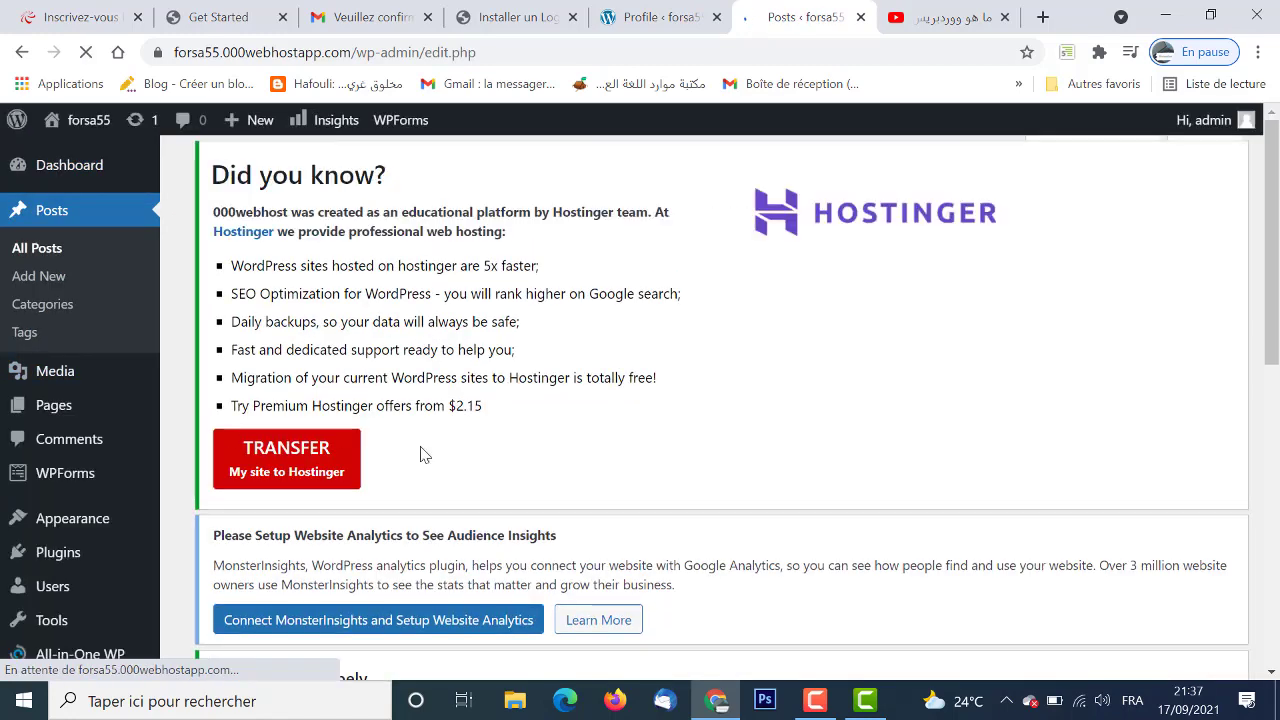
{"action": "scroll", "coordinate": [500, 480], "scroll_direction": "down", "scroll_amount": 8}
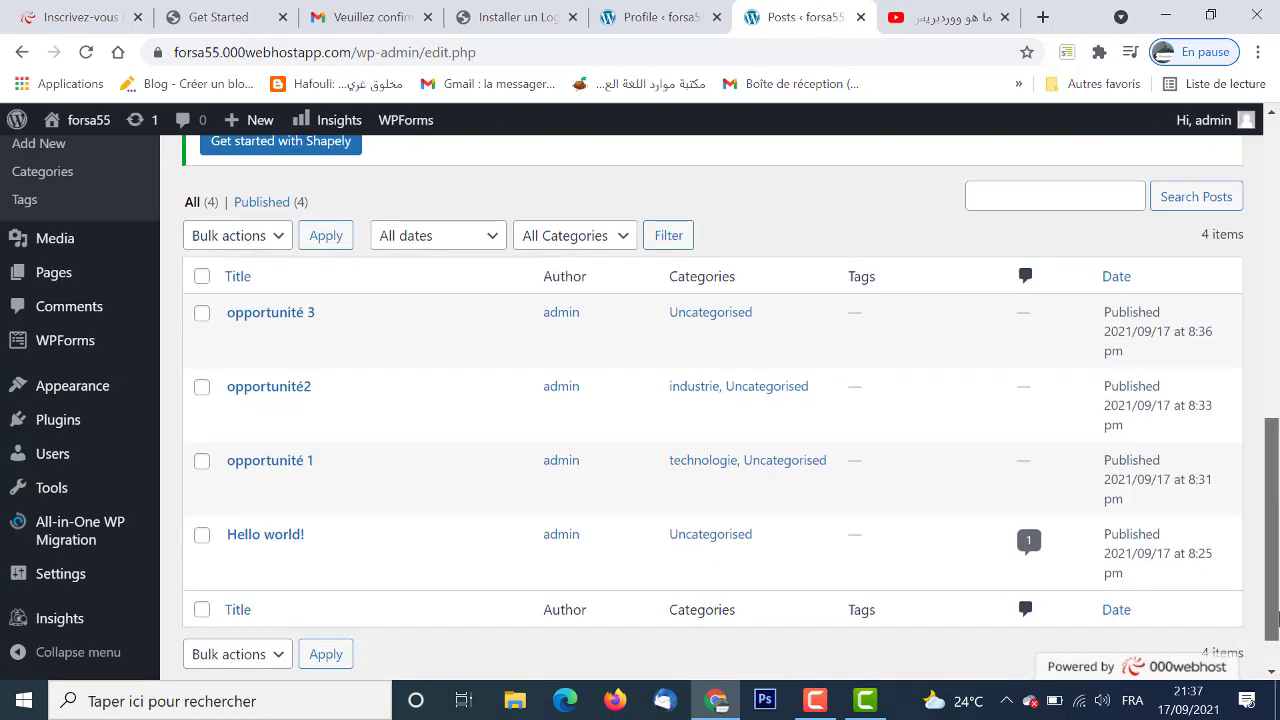
{"action": "left_click", "coordinate": [238, 337]}
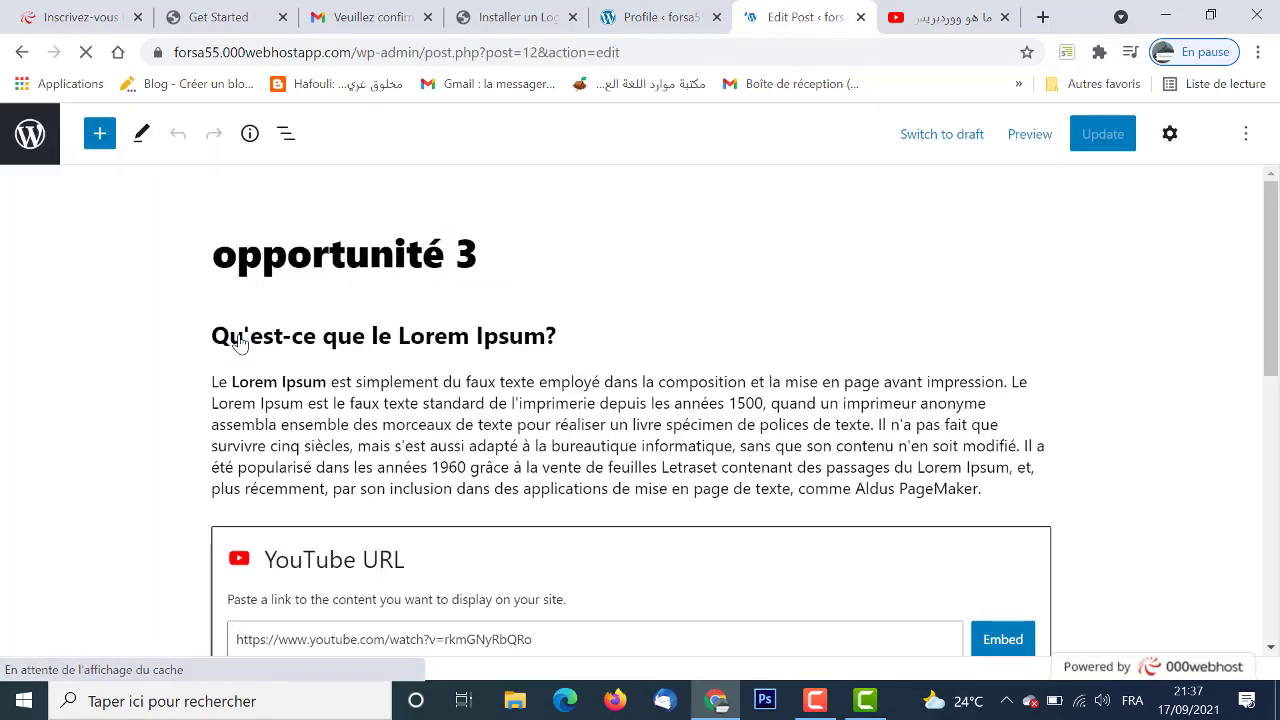
Step: Upload the bachelor finance marrakech image from BUREAU as opportunité 3's featured image
{"action": "left_click", "coordinate": [1126, 133]}
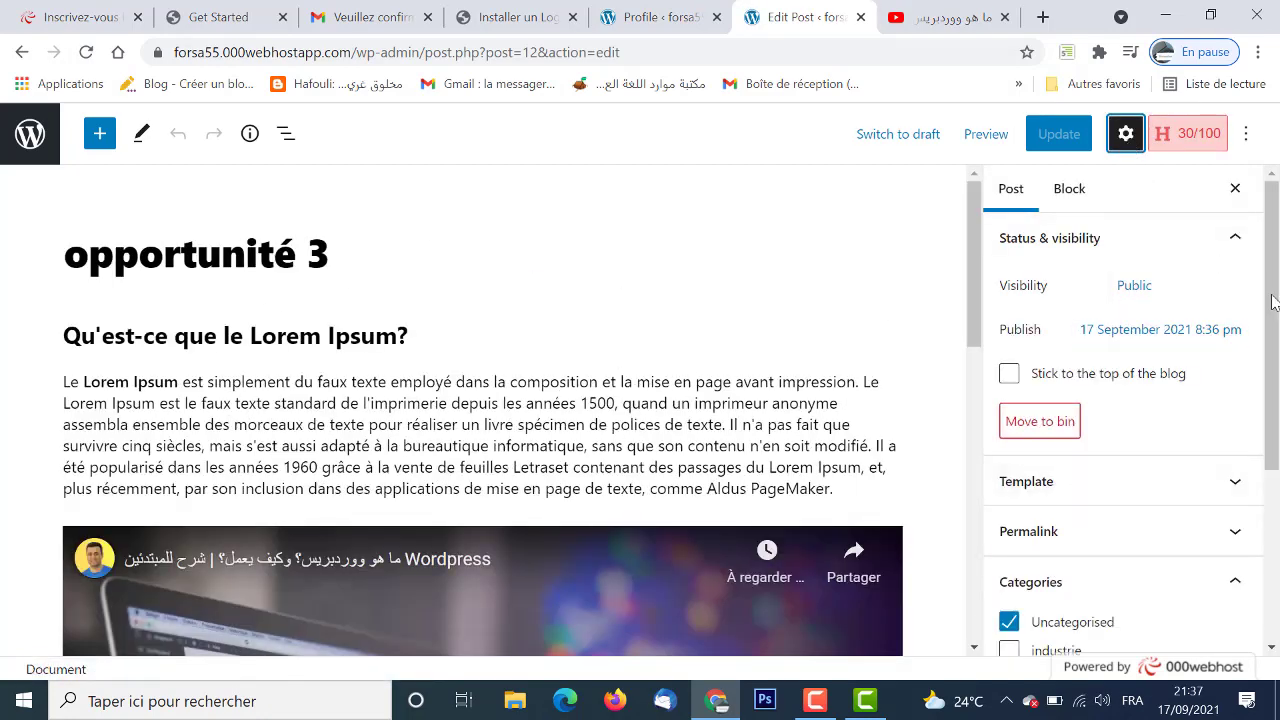
{"action": "scroll", "coordinate": [1263, 491], "scroll_direction": "down", "scroll_amount": 3}
{"action": "left_click", "coordinate": [1171, 533]}
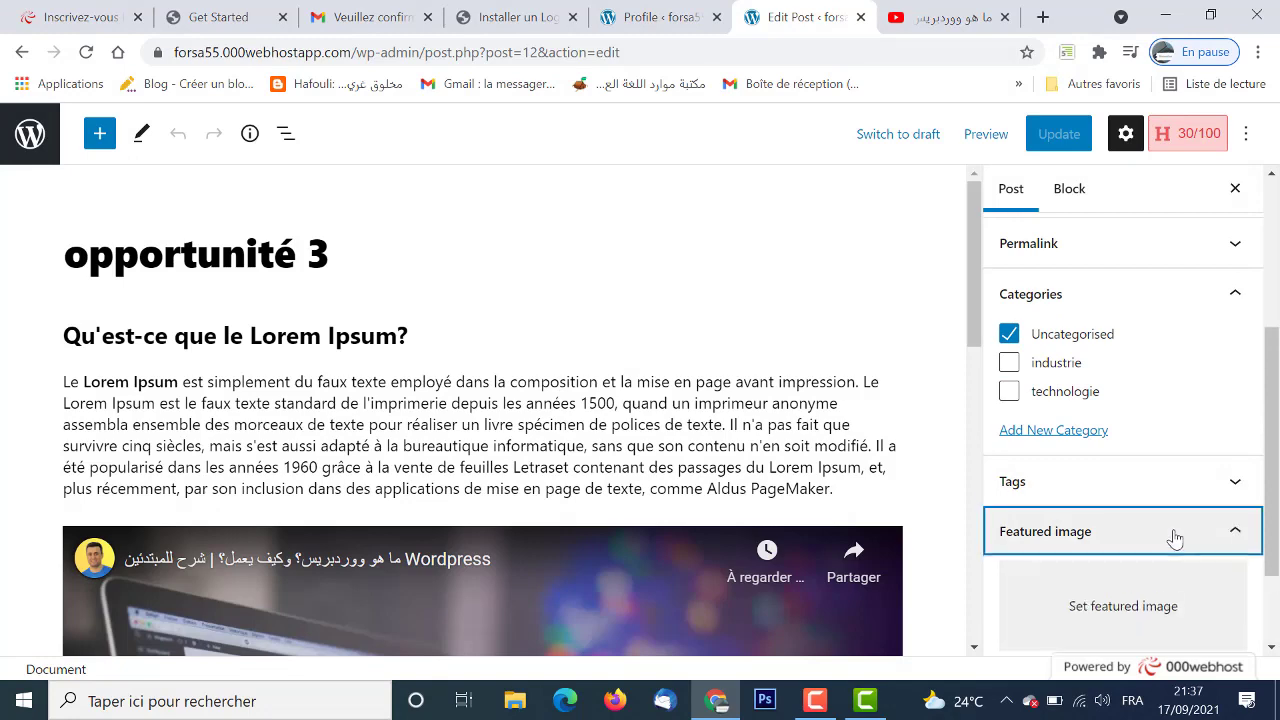
{"action": "left_click", "coordinate": [1103, 582]}
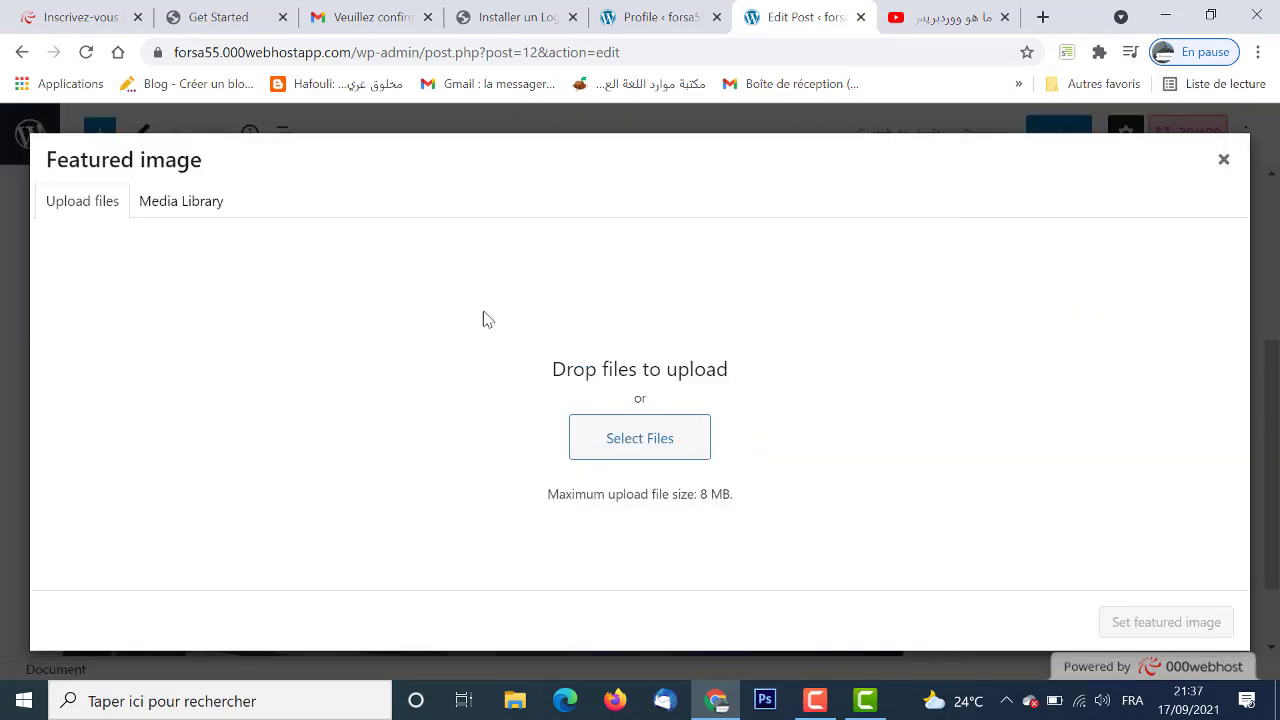
{"action": "left_click", "coordinate": [622, 435]}
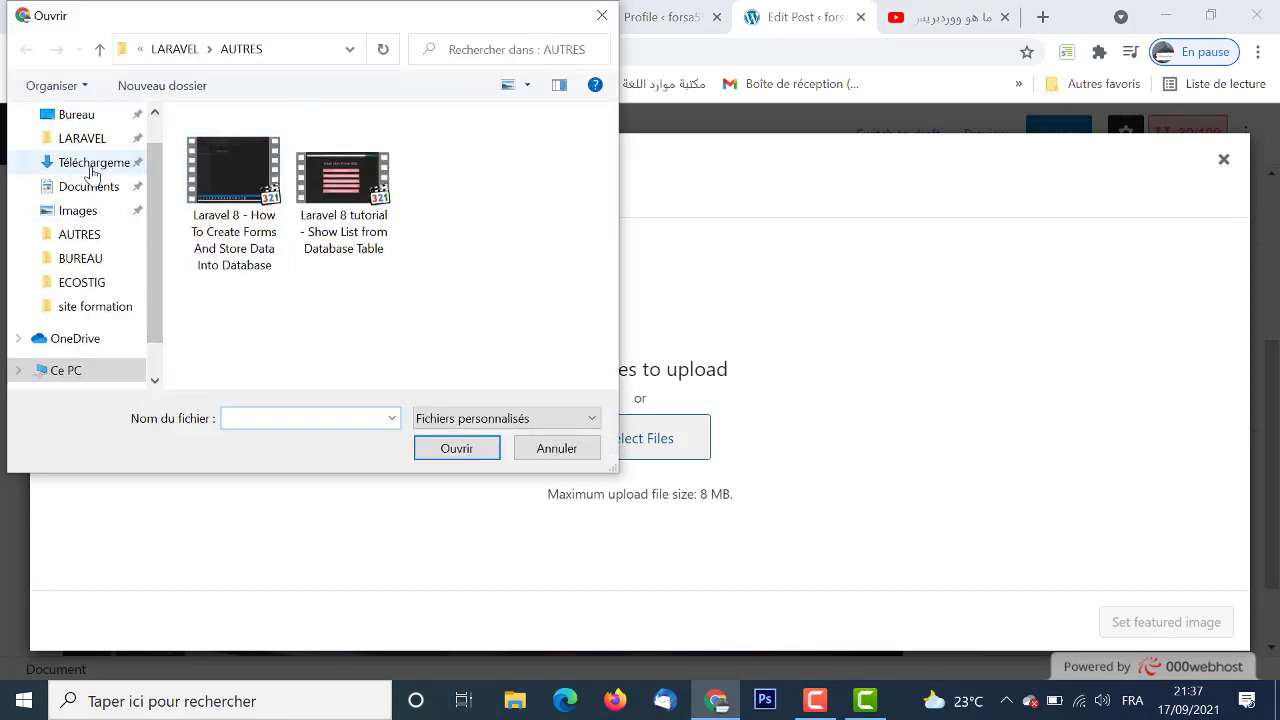
{"action": "left_click", "coordinate": [88, 120]}
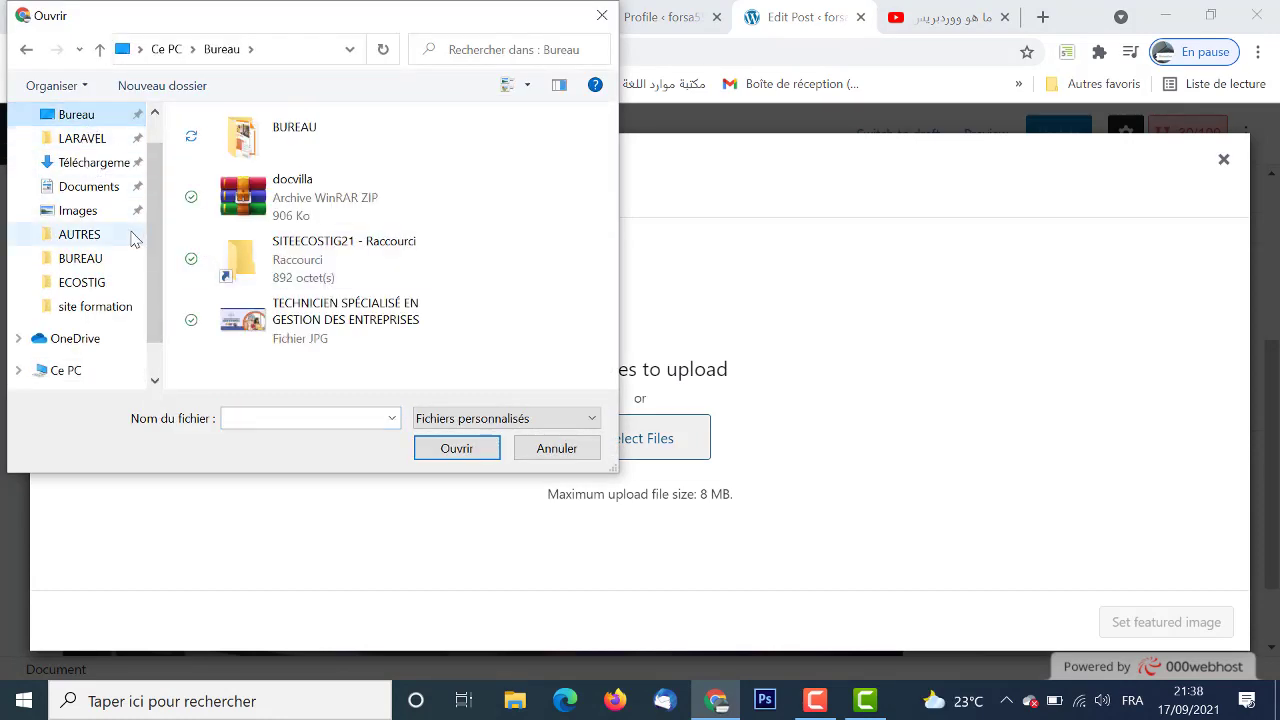
{"action": "double_click", "coordinate": [255, 150]}
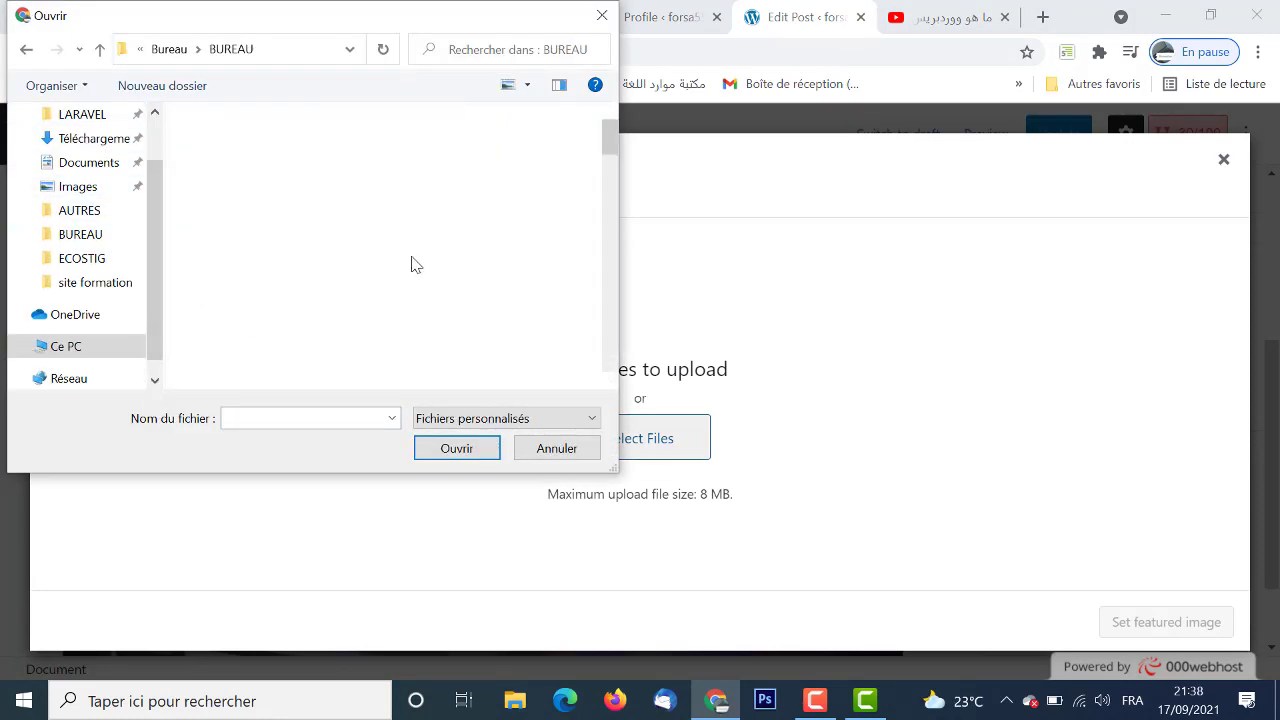
{"action": "scroll", "coordinate": [608, 145], "scroll_direction": "down", "scroll_amount": 2}
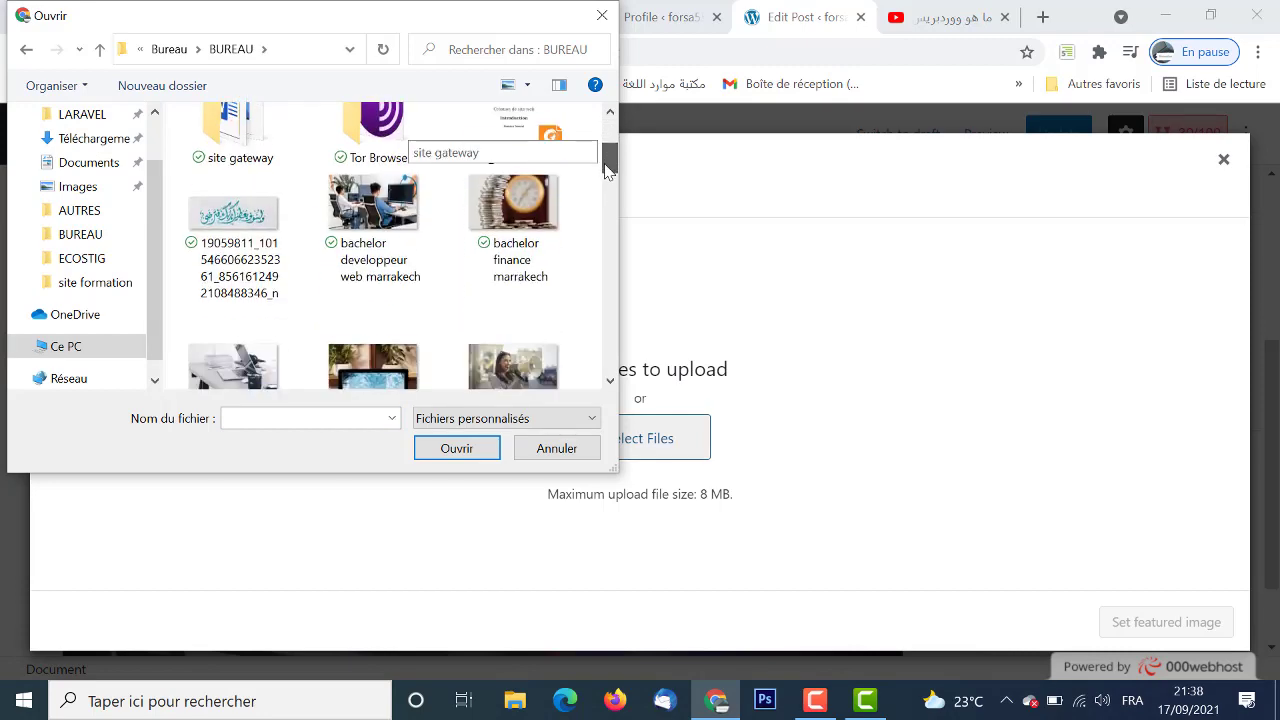
{"action": "left_click", "coordinate": [515, 220]}
{"action": "left_click", "coordinate": [483, 449]}
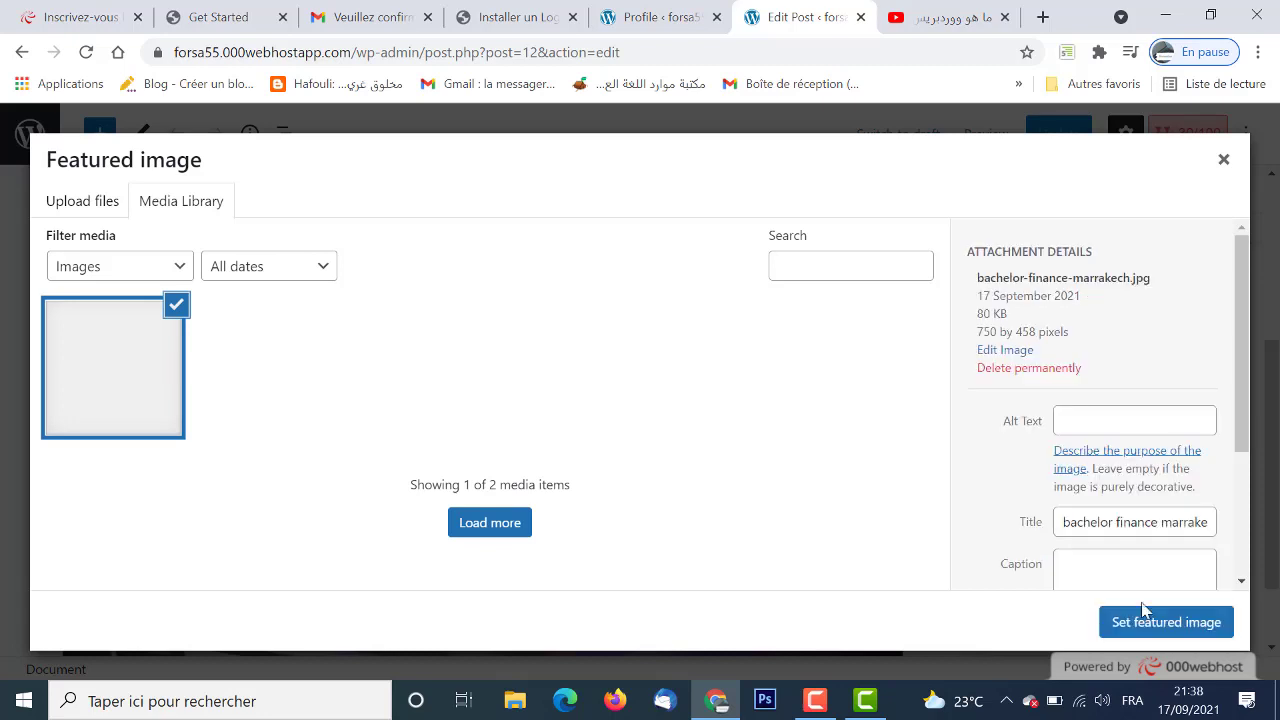
{"action": "left_click", "coordinate": [1166, 622]}
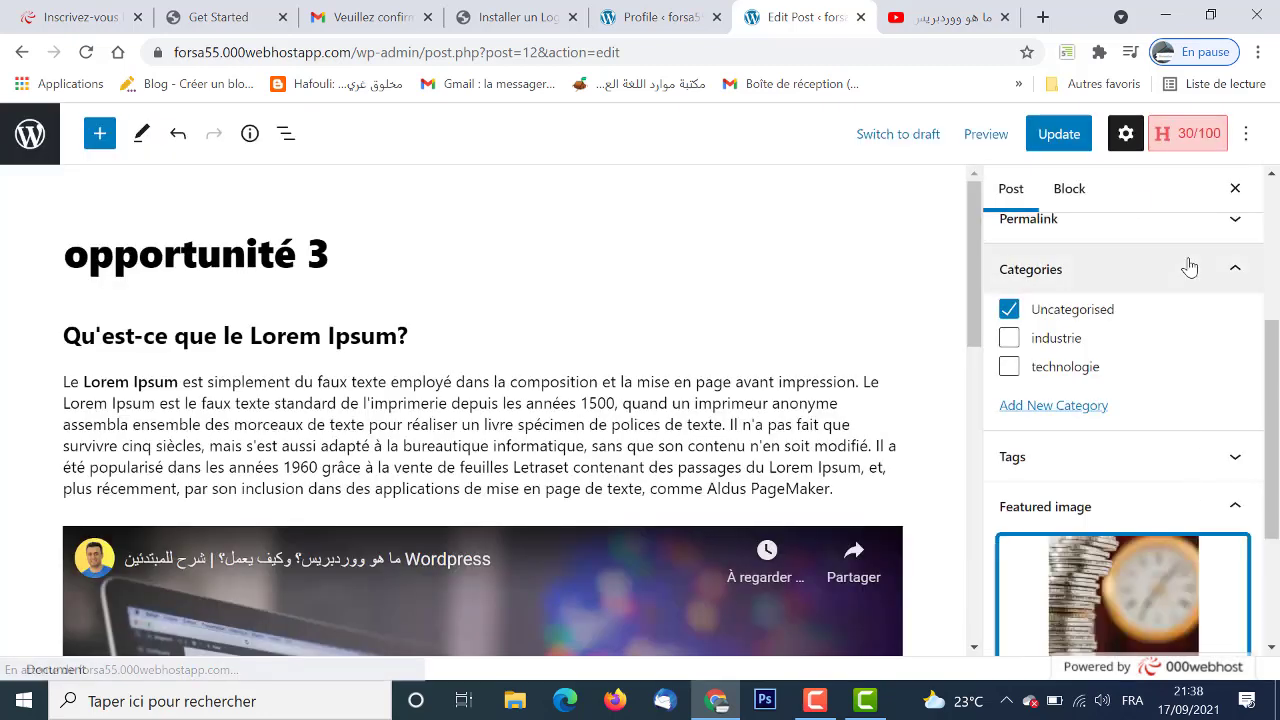
Step: Add opportunité 3 to the industrie category, update it, and return to the Posts list
{"action": "left_click", "coordinate": [1059, 134]}
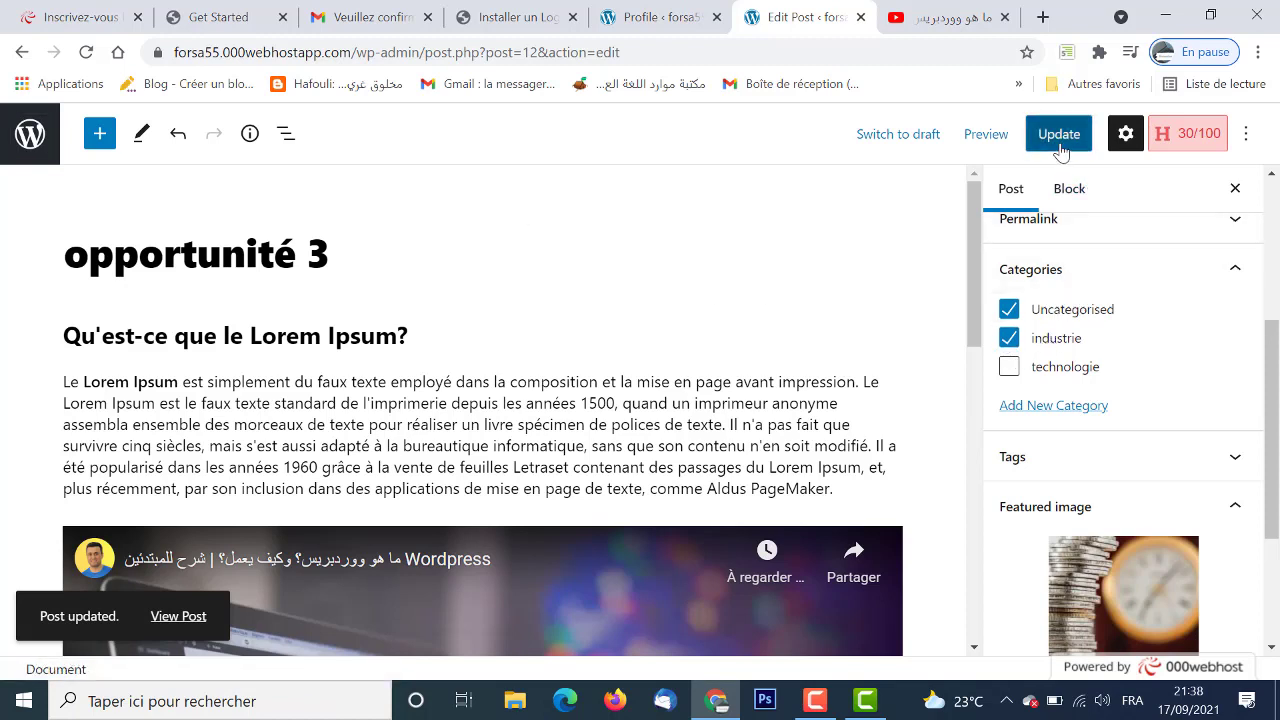
{"action": "left_click", "coordinate": [1059, 134]}
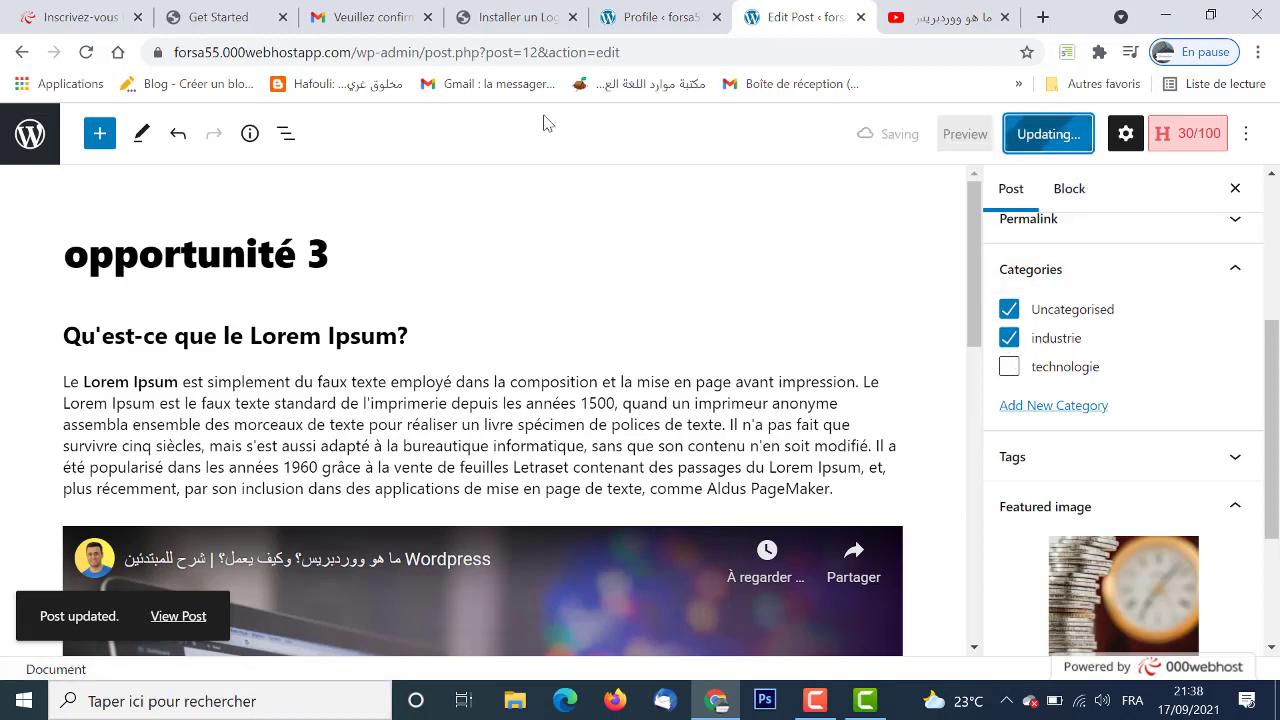
{"action": "left_click", "coordinate": [33, 140]}
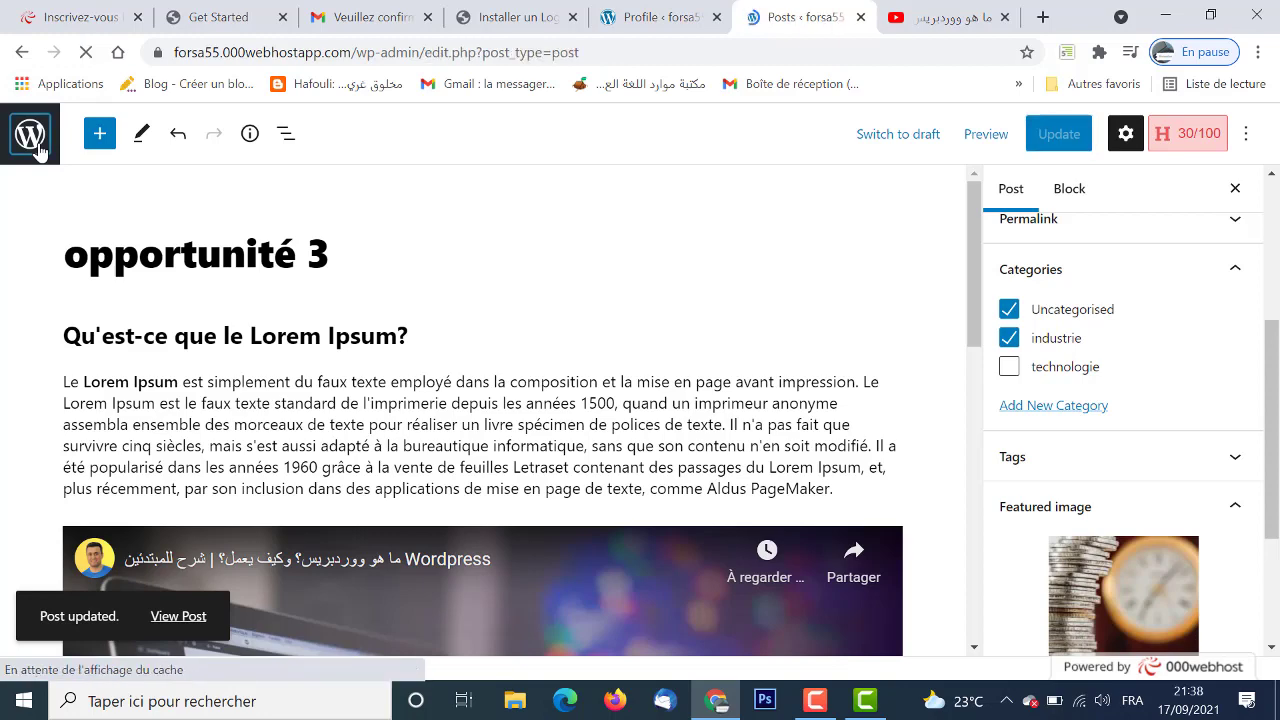
{"action": "scroll", "coordinate": [700, 400], "scroll_direction": "down", "scroll_amount": 4}
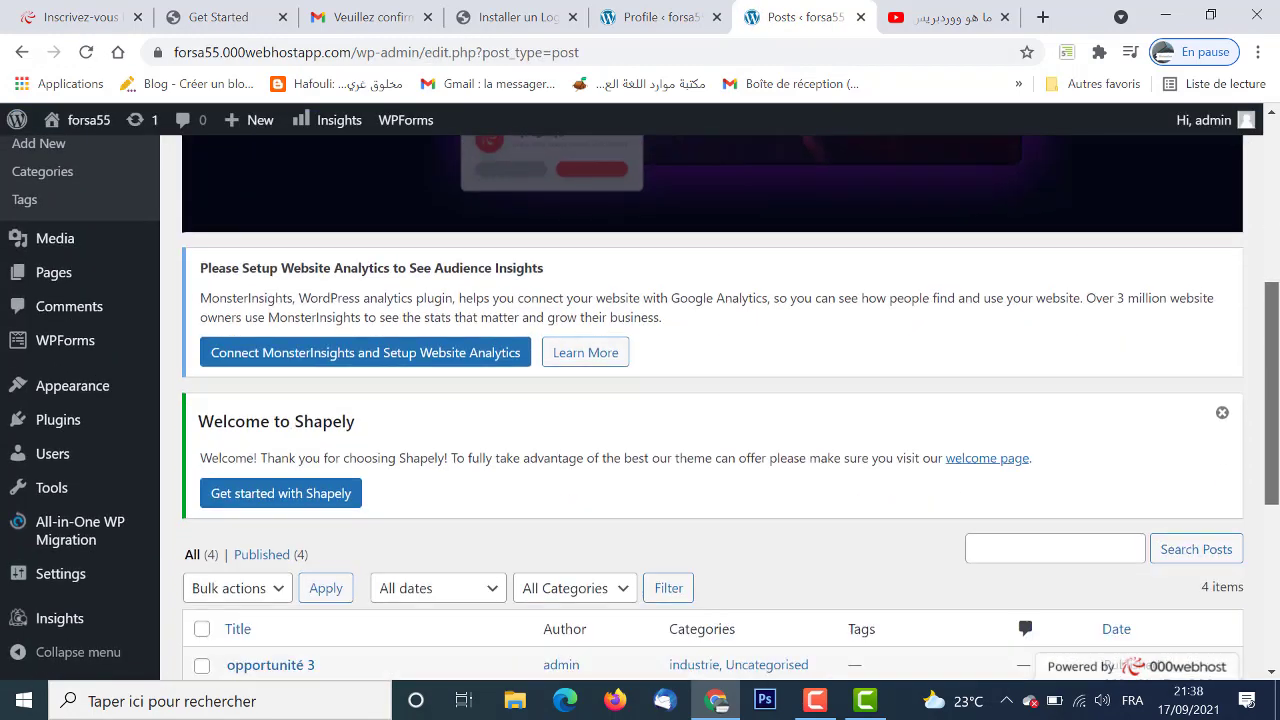
{"action": "scroll", "coordinate": [220, 575], "scroll_direction": "down", "scroll_amount": 2}
Step: Open opportunité2 in the editor with the post settings sidebar showing
{"action": "left_click", "coordinate": [238, 571]}
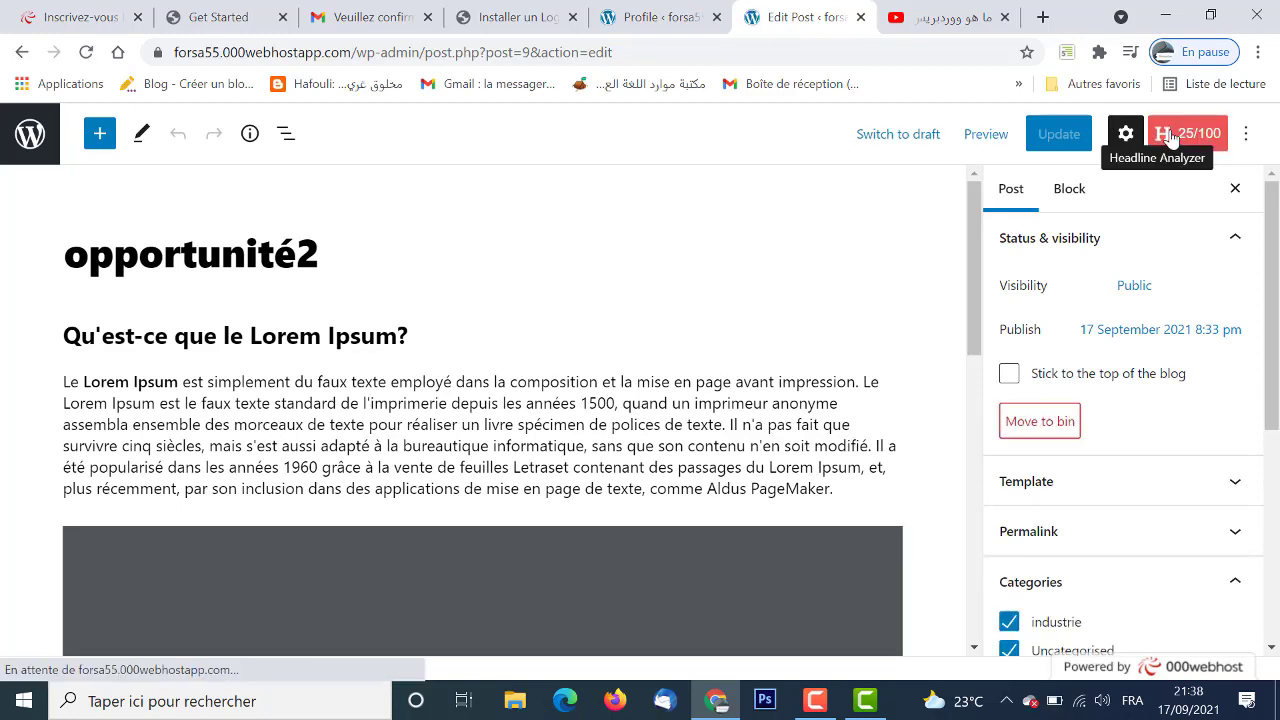
{"action": "left_click", "coordinate": [1128, 135]}
{"action": "left_click", "coordinate": [1128, 134]}
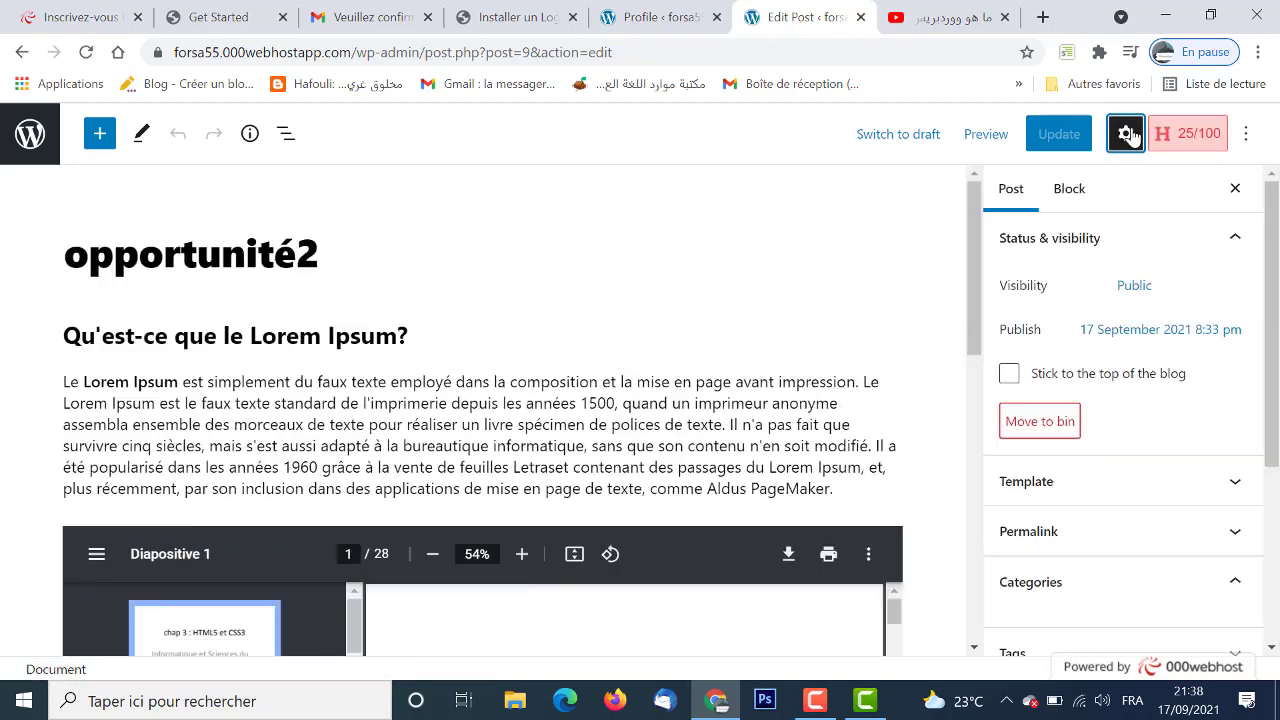
{"action": "scroll", "coordinate": [1266, 398], "scroll_direction": "down", "scroll_amount": 1}
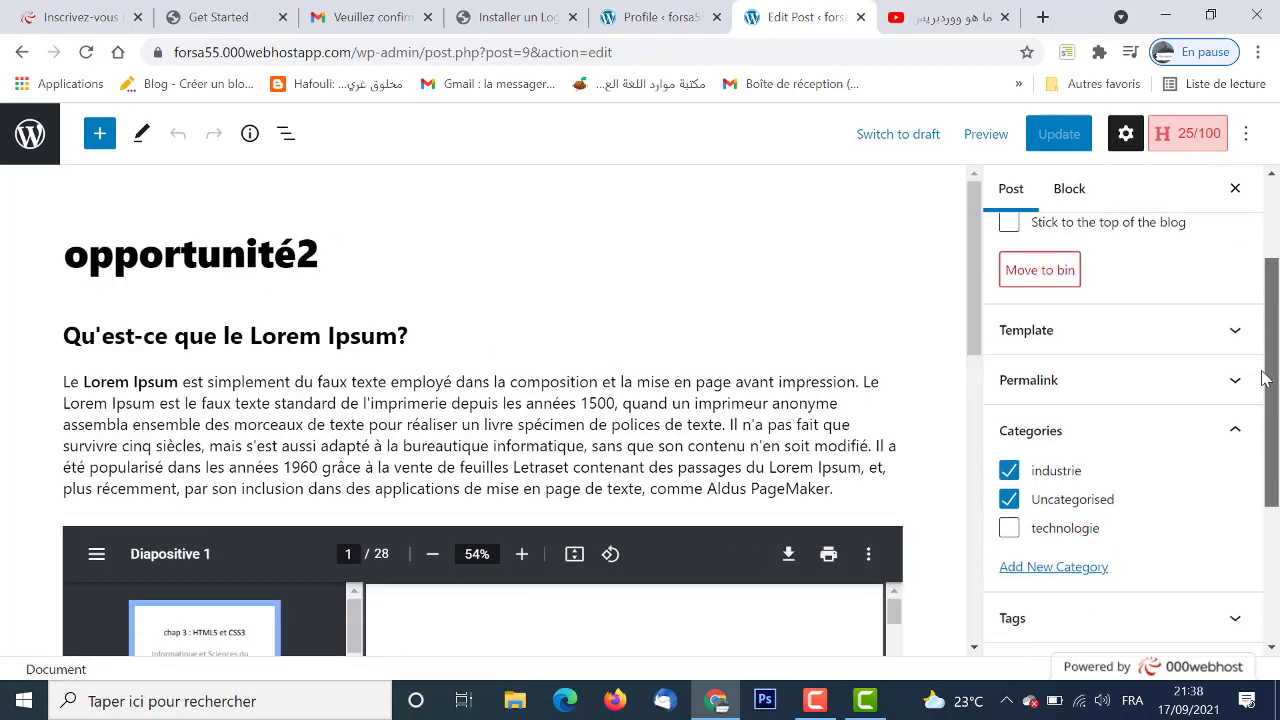
{"action": "scroll", "coordinate": [1266, 398], "scroll_direction": "down", "scroll_amount": 2}
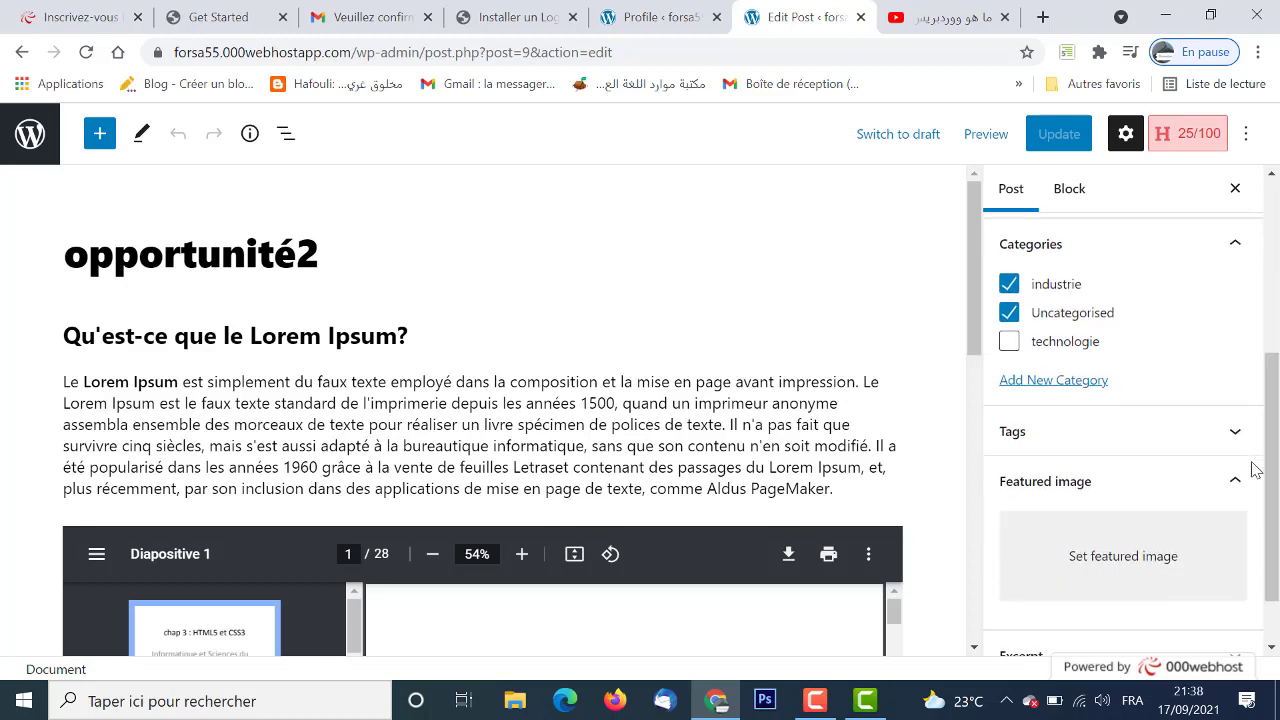
Step: Upload bachelor developpeur web marrakech as opportunité2's featured image, update, and view the post
{"action": "left_click", "coordinate": [1113, 561]}
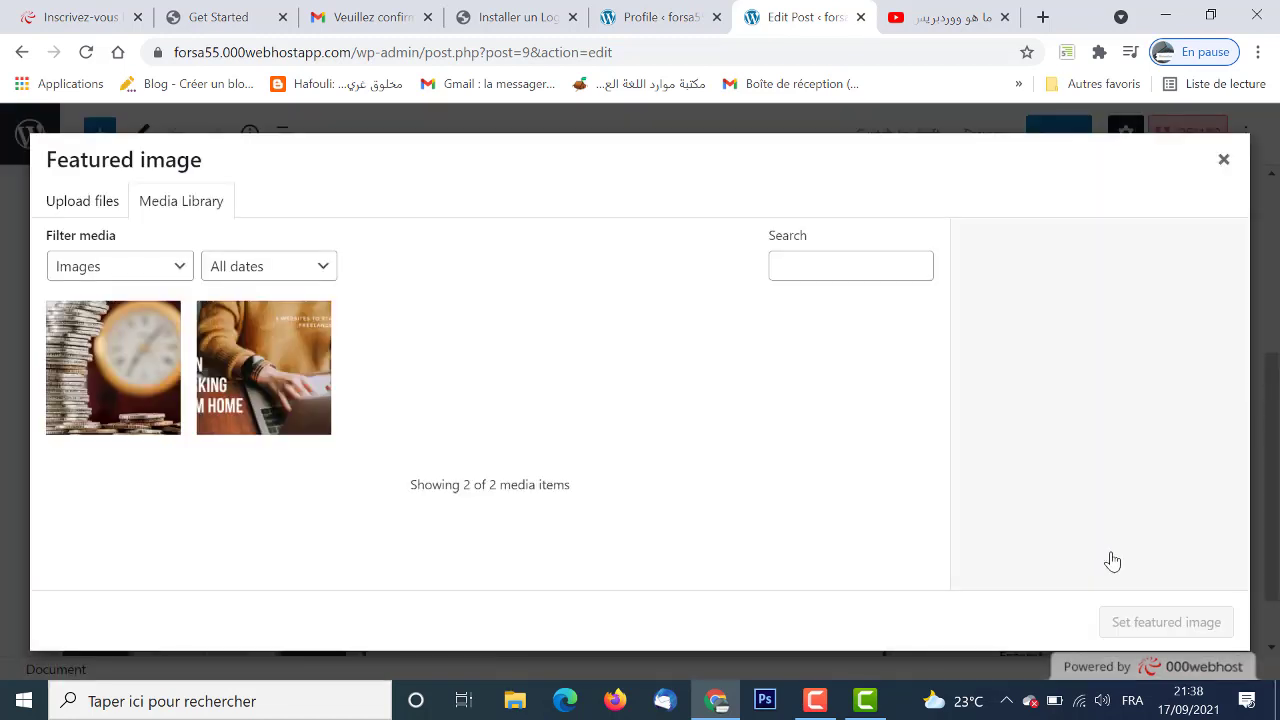
{"action": "left_click", "coordinate": [60, 210]}
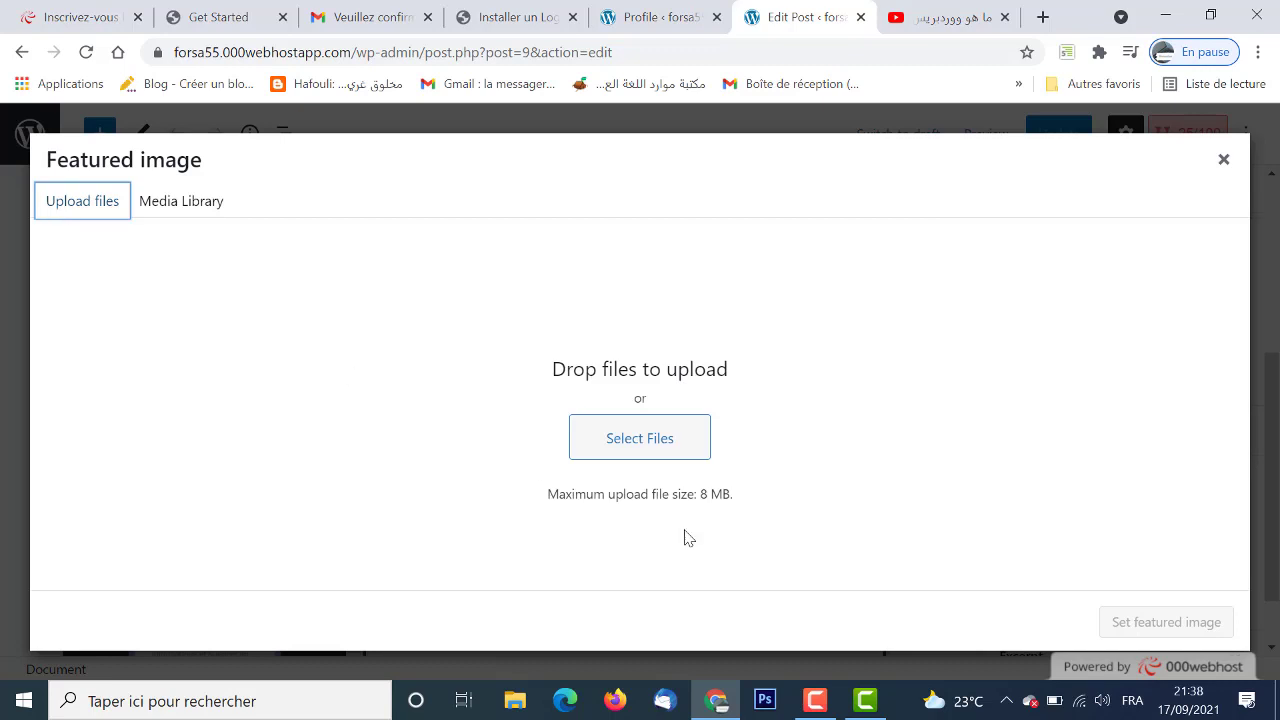
{"action": "left_click", "coordinate": [636, 445]}
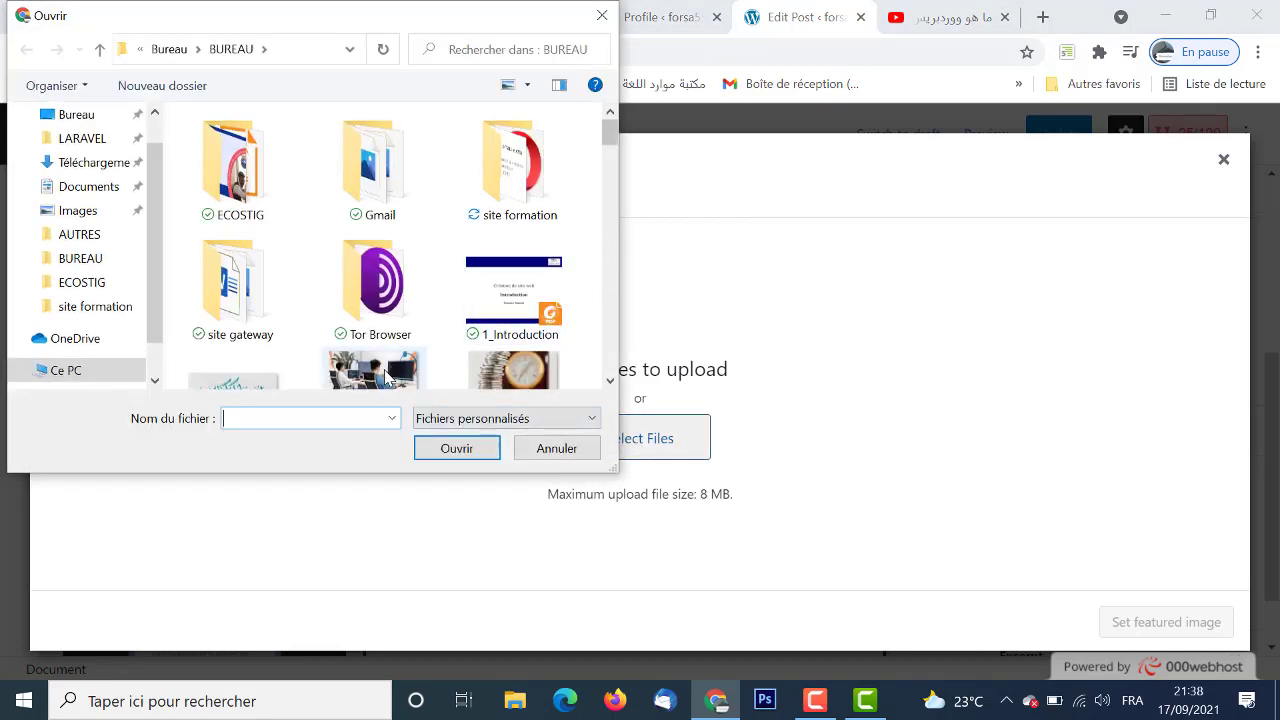
{"action": "scroll", "coordinate": [374, 290], "scroll_direction": "down", "scroll_amount": 2}
{"action": "left_click", "coordinate": [374, 290]}
{"action": "left_click", "coordinate": [470, 448]}
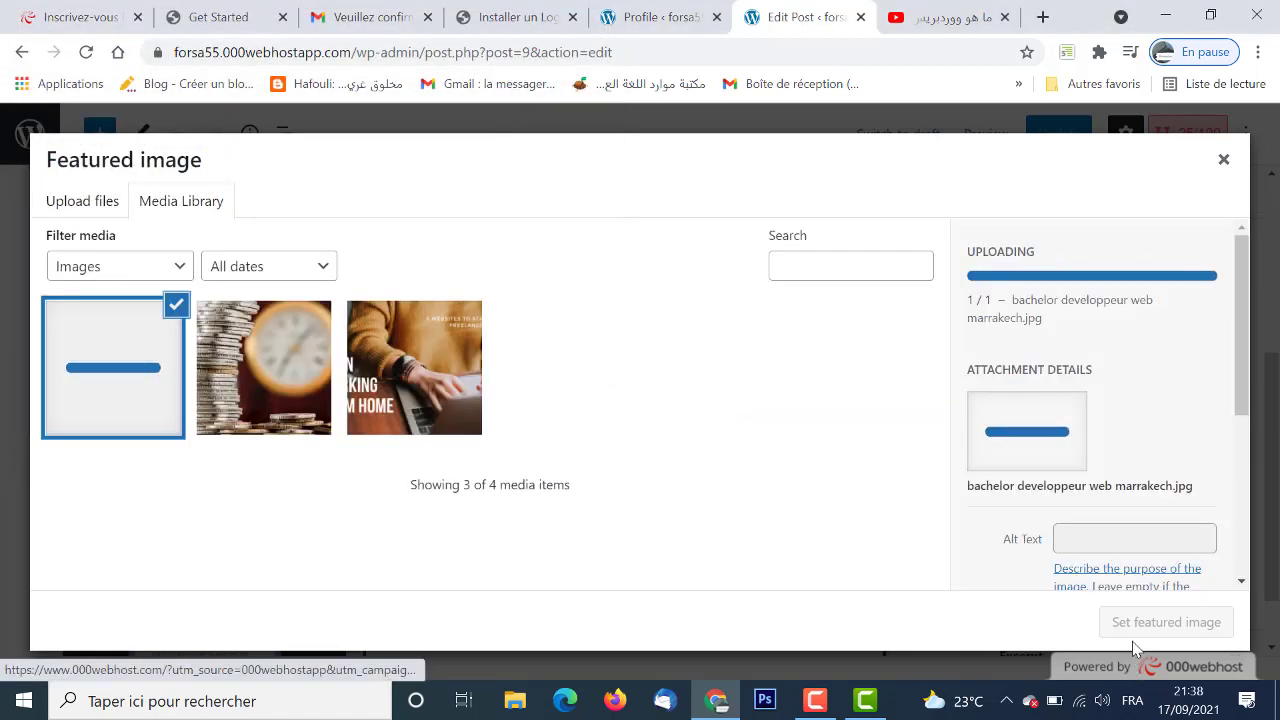
{"action": "left_click", "coordinate": [1139, 623]}
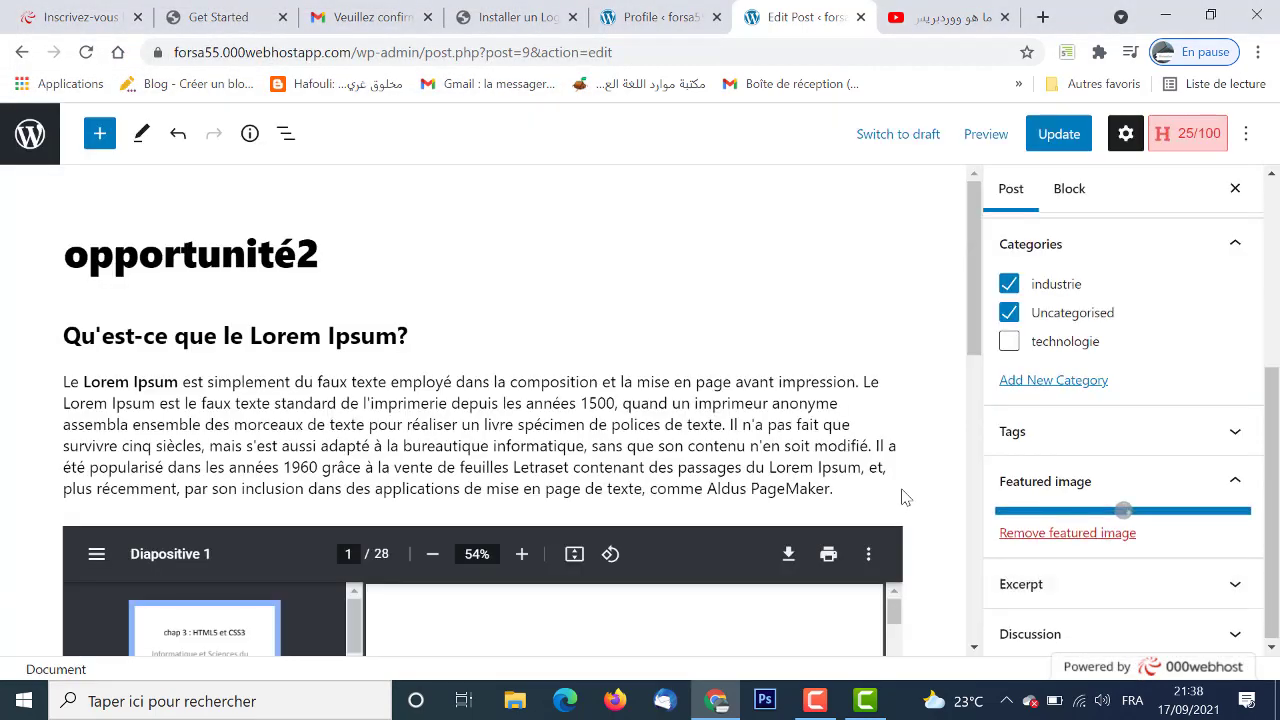
{"action": "left_click", "coordinate": [1045, 133]}
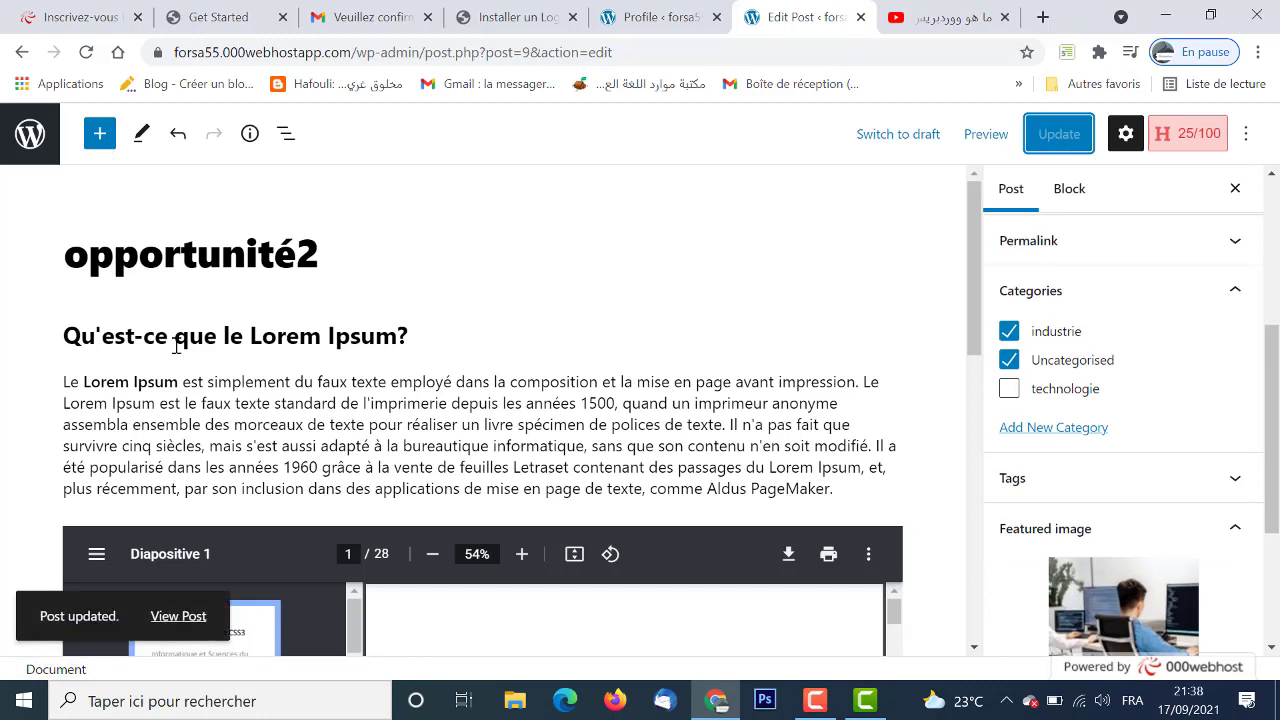
{"action": "left_click", "coordinate": [178, 617]}
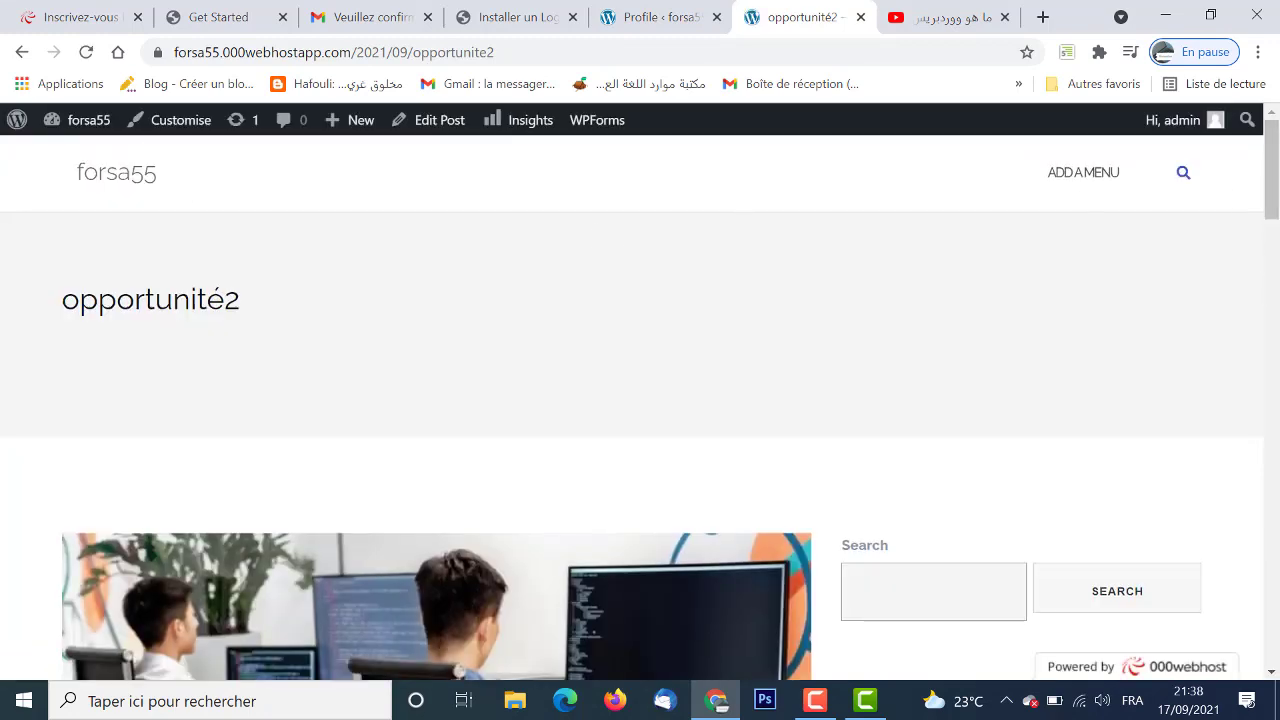
Step: Scroll the live opportunité2 post down to the related articles showing opportunité 3
{"action": "left_click_drag", "start_coordinate": [1274, 176], "coordinate": [1201, 523]}
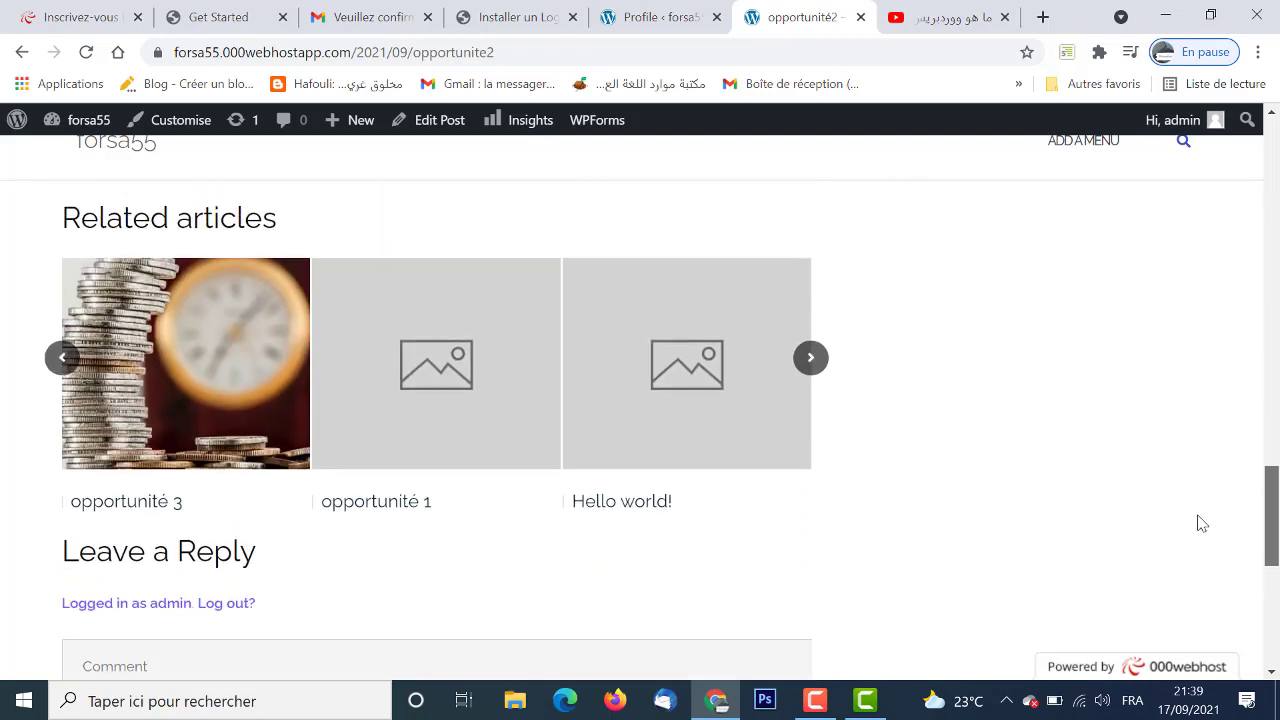
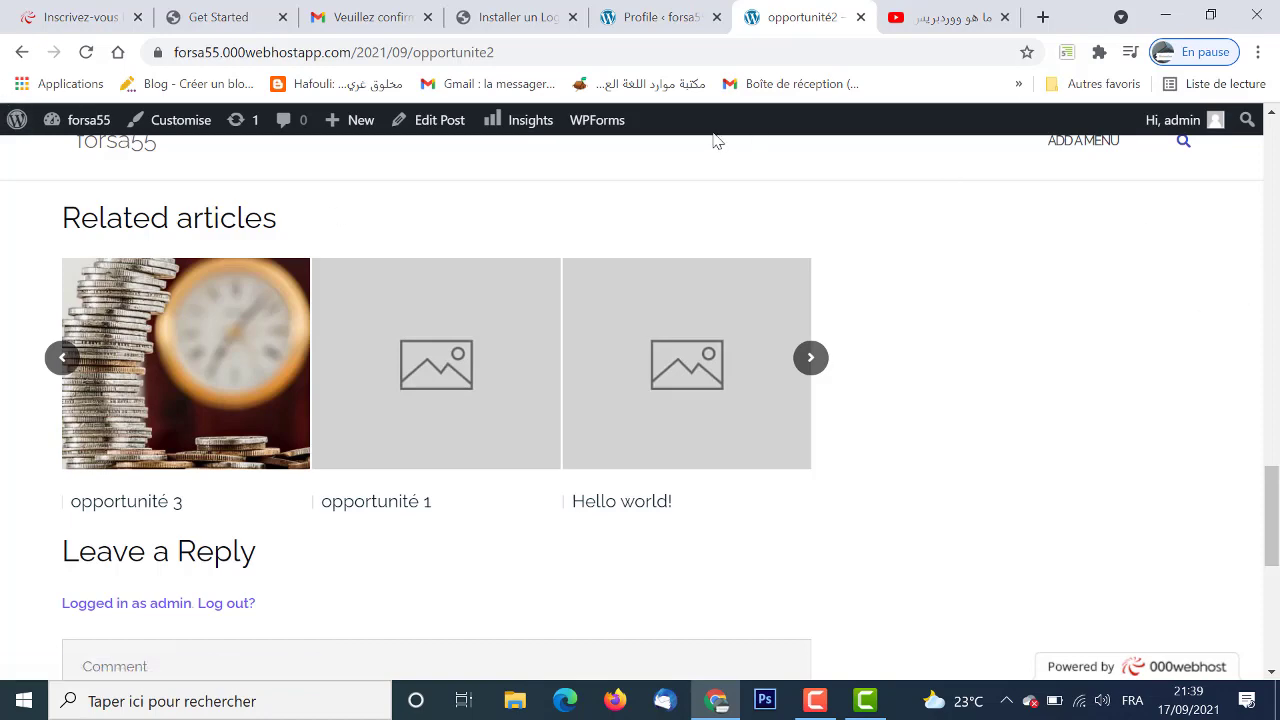
Step: From the forsa55 home page, open the Menus screen to create a first menu
{"action": "left_click", "coordinate": [138, 146]}
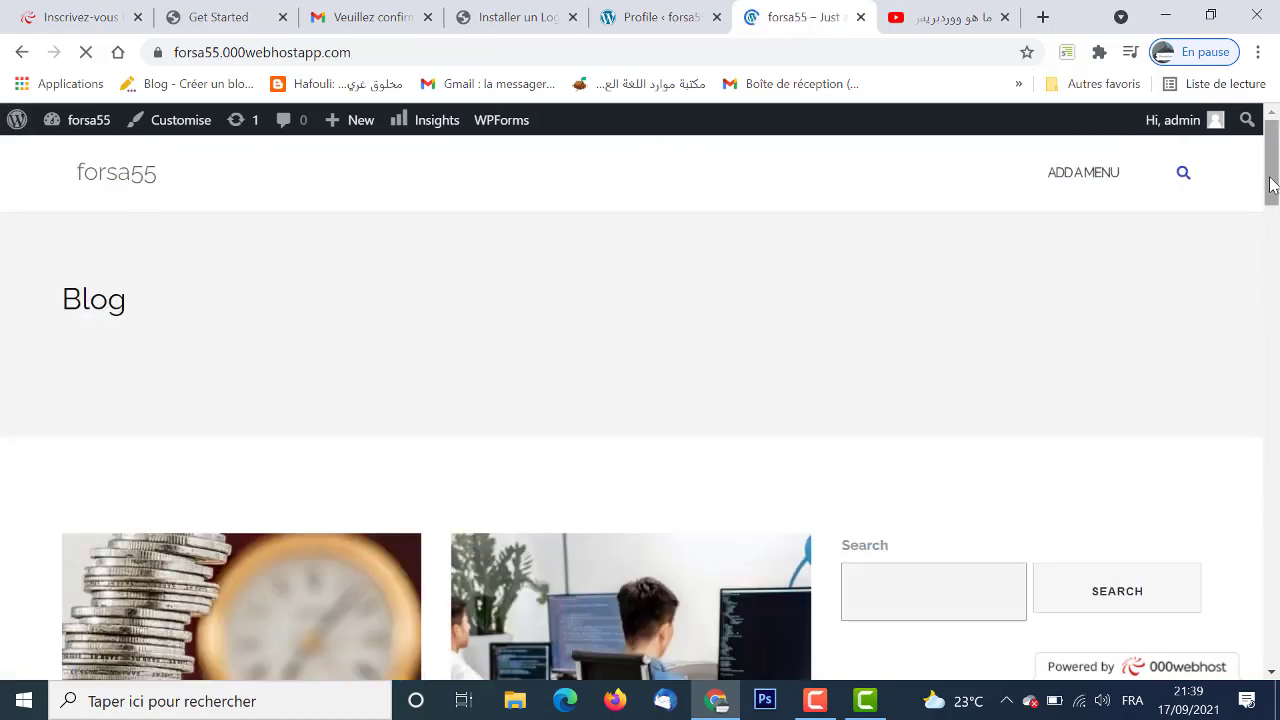
{"action": "mouse_move", "coordinate": [1272, 187]}
{"action": "left_mouse_down"}
{"action": "mouse_move", "coordinate": [1271, 420]}
{"action": "mouse_move", "coordinate": [1271, 162]}
{"action": "left_mouse_up"}
{"action": "left_click", "coordinate": [1093, 178]}
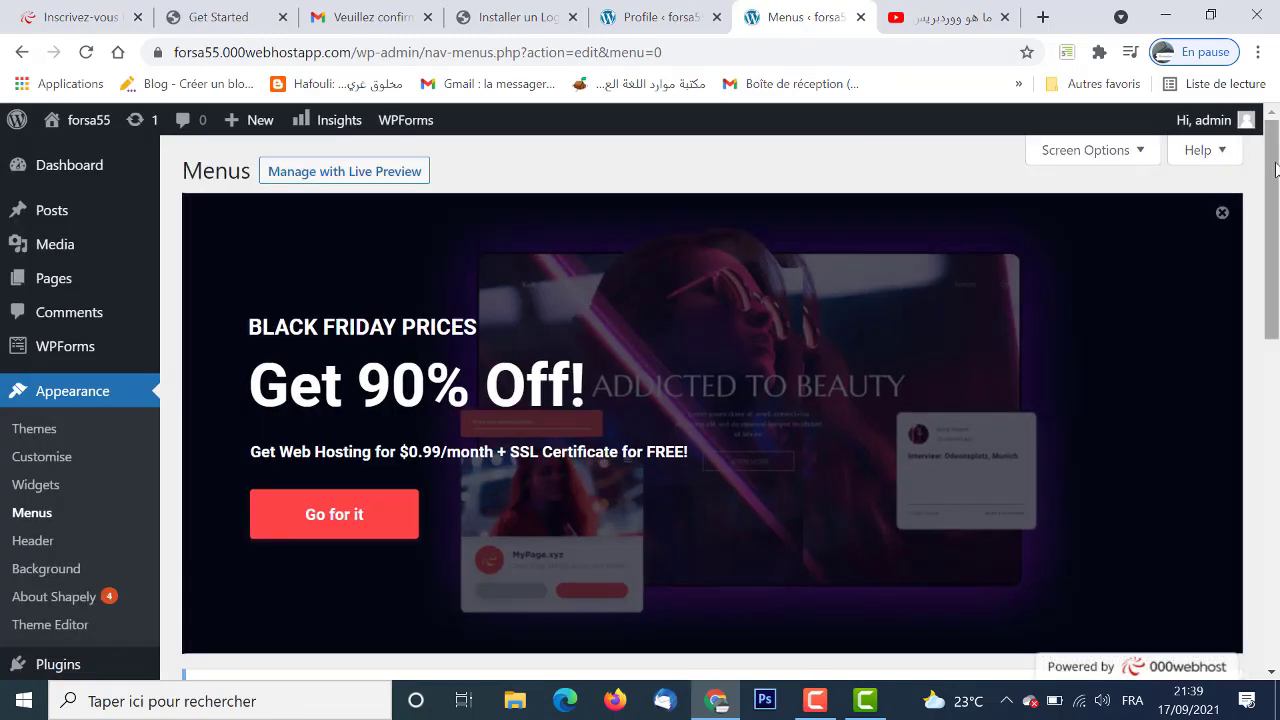
{"action": "left_click_drag", "start_coordinate": [1272, 185], "coordinate": [1274, 500]}
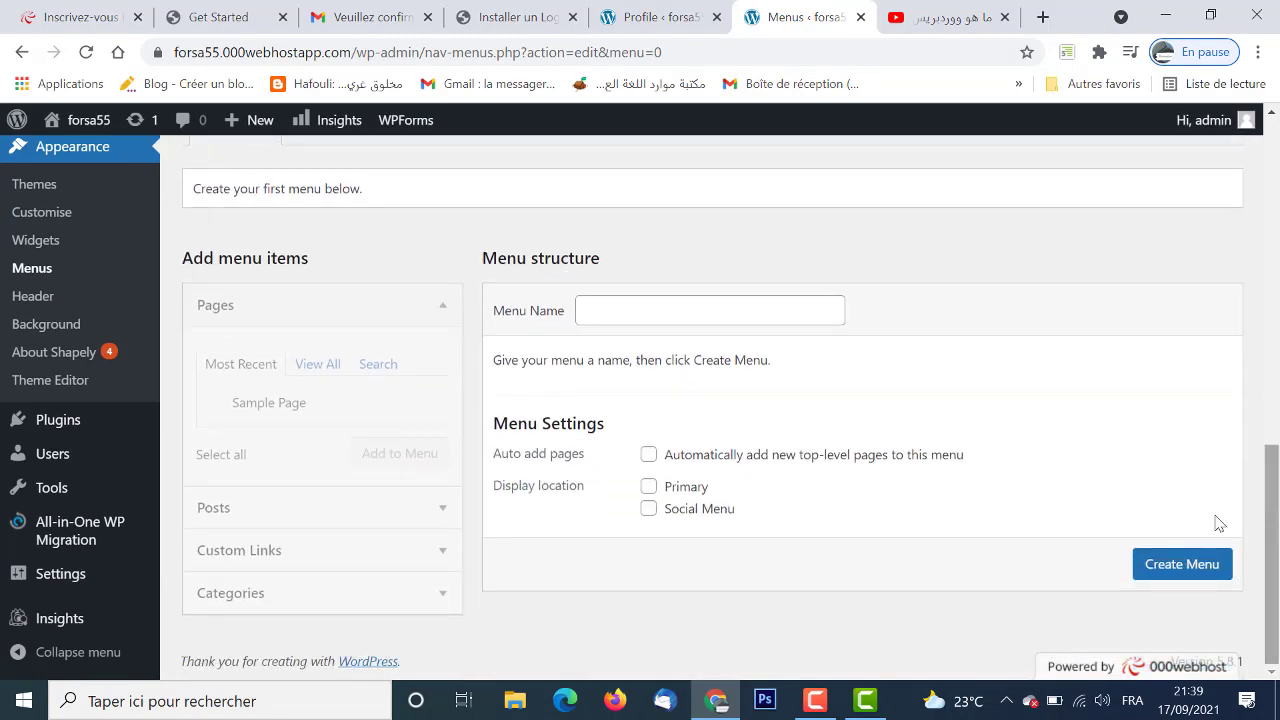
Step: Create a new menu named 'Principal' for the Primary location
{"action": "left_click", "coordinate": [653, 314]}
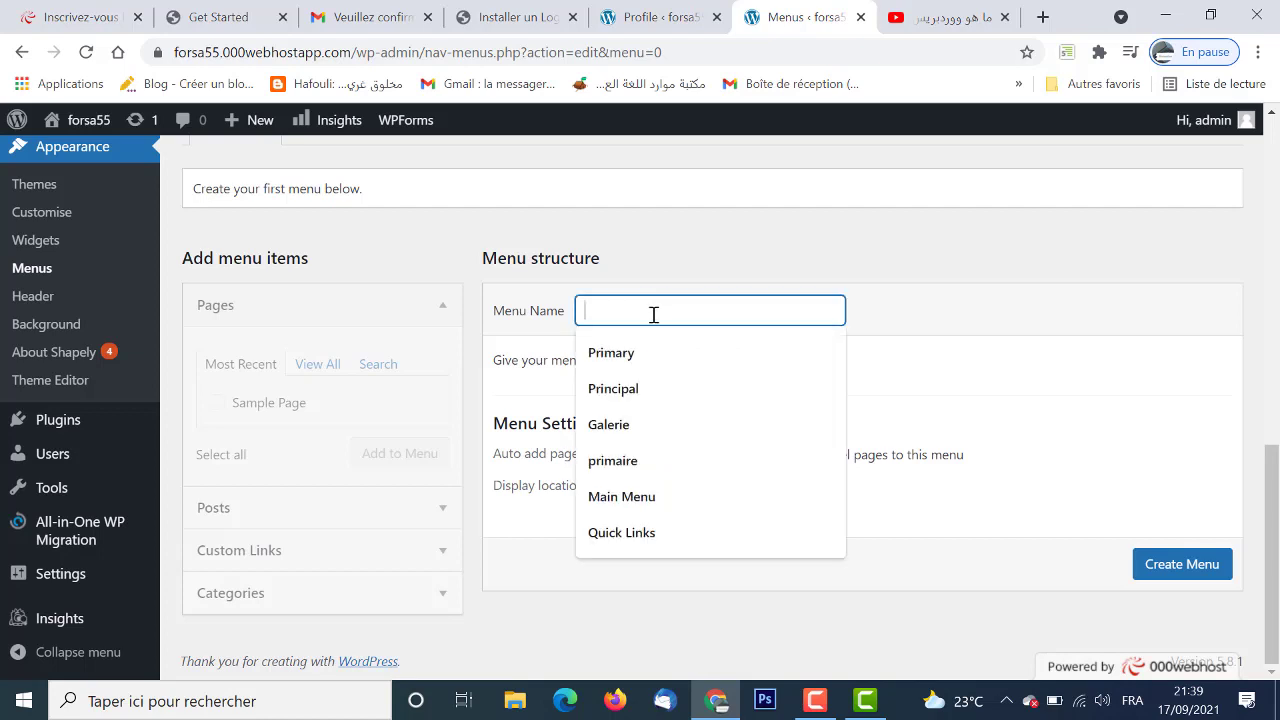
{"action": "left_click", "coordinate": [625, 389]}
{"action": "left_click", "coordinate": [1178, 566]}
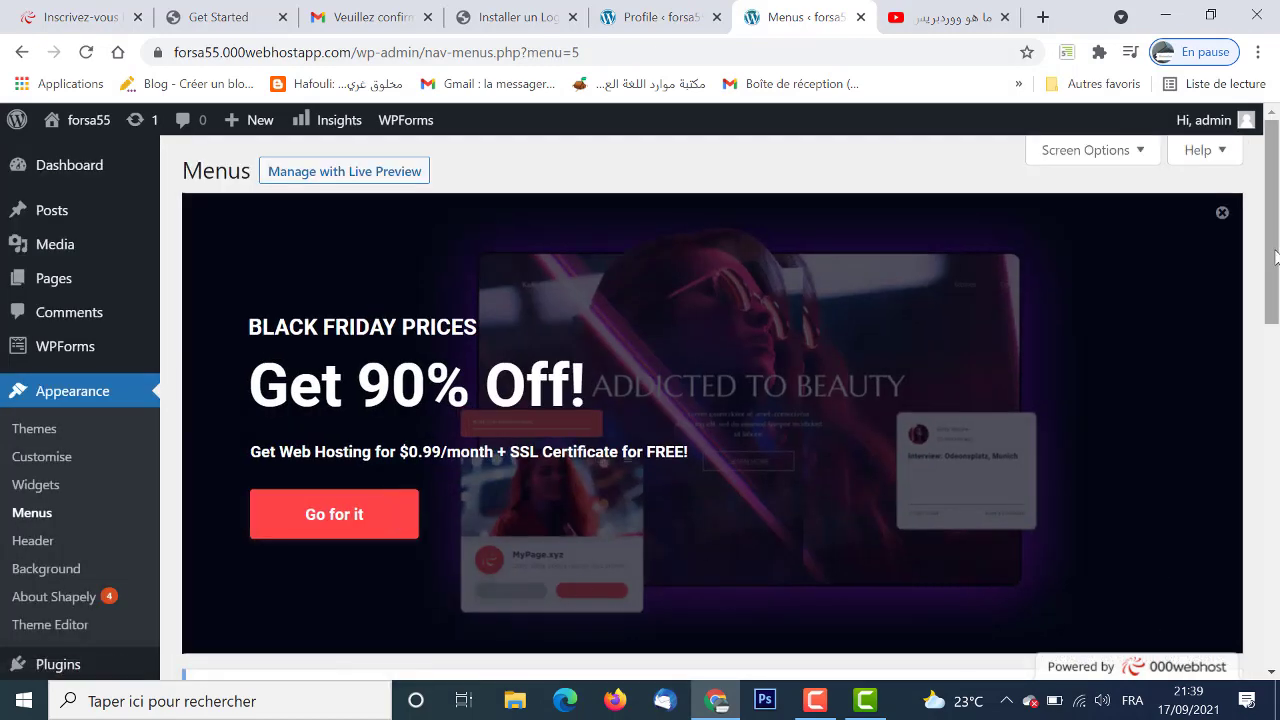
{"action": "left_click_drag", "start_coordinate": [1275, 270], "coordinate": [1275, 590]}
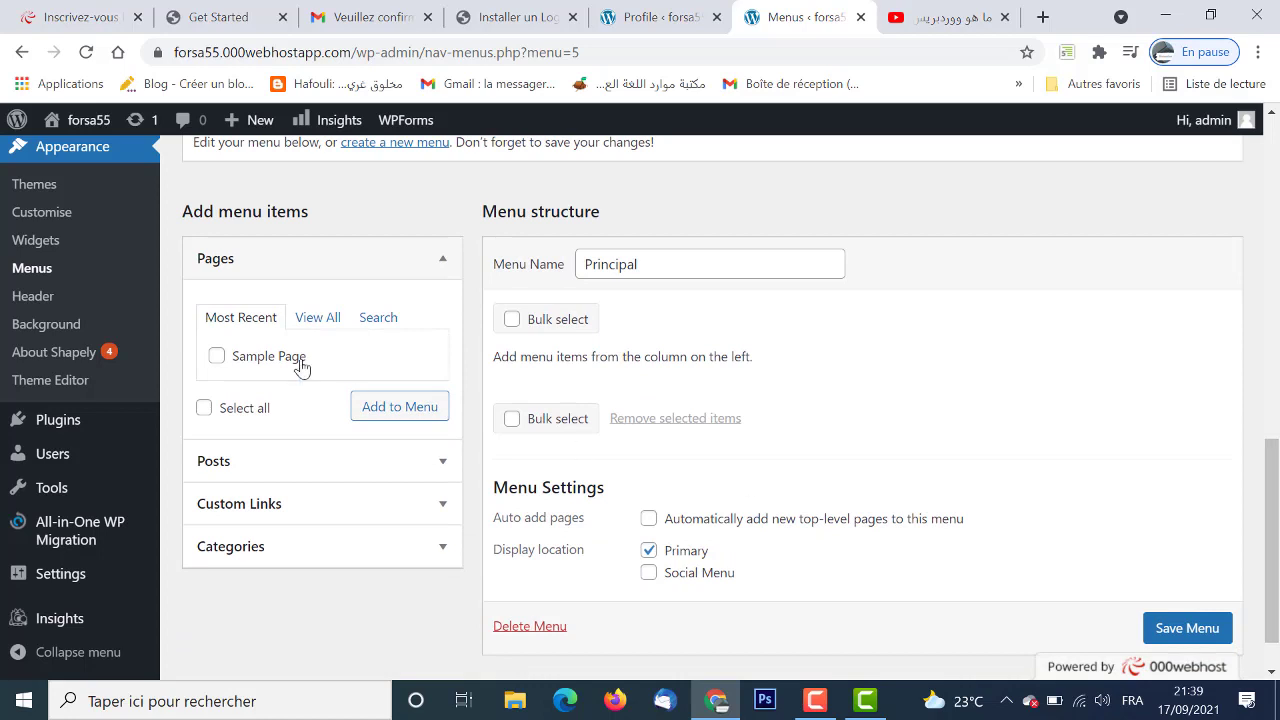
Step: Add the Home page and the industrie and technologie categories to Principal, then save
{"action": "left_click", "coordinate": [316, 320]}
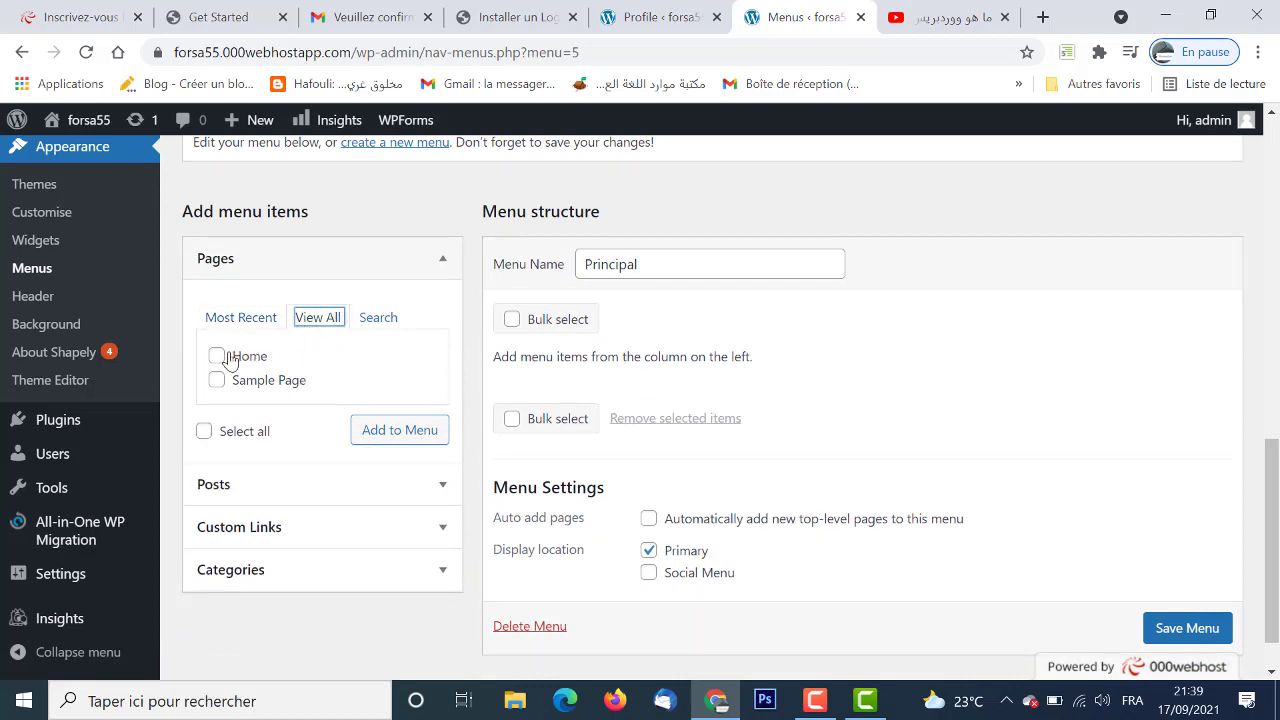
{"action": "left_click", "coordinate": [230, 358]}
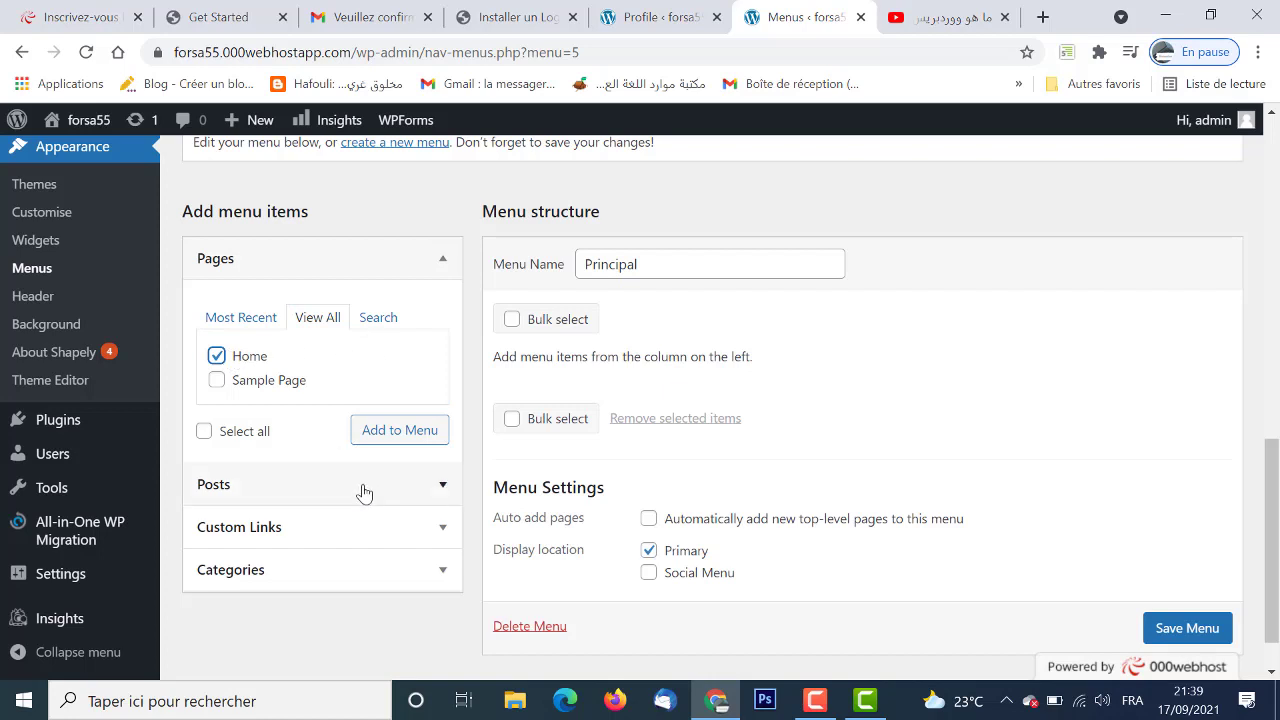
{"action": "left_click", "coordinate": [442, 569]}
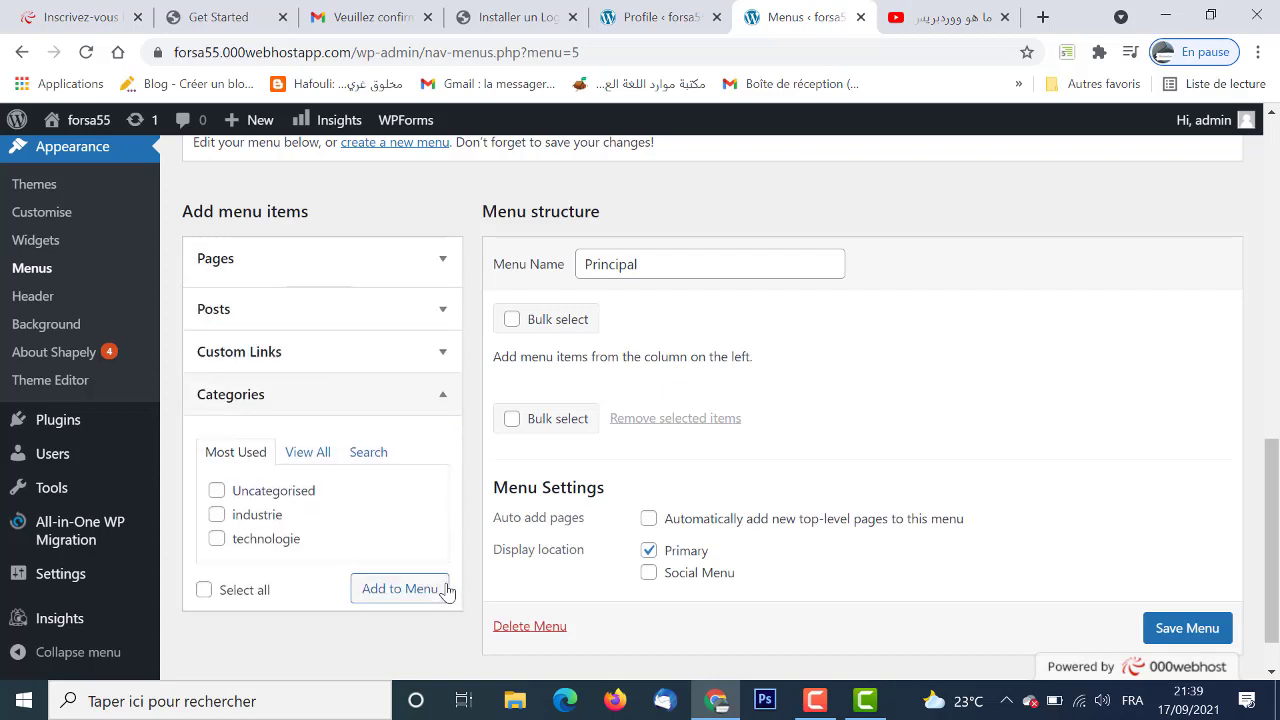
{"action": "left_click", "coordinate": [254, 535]}
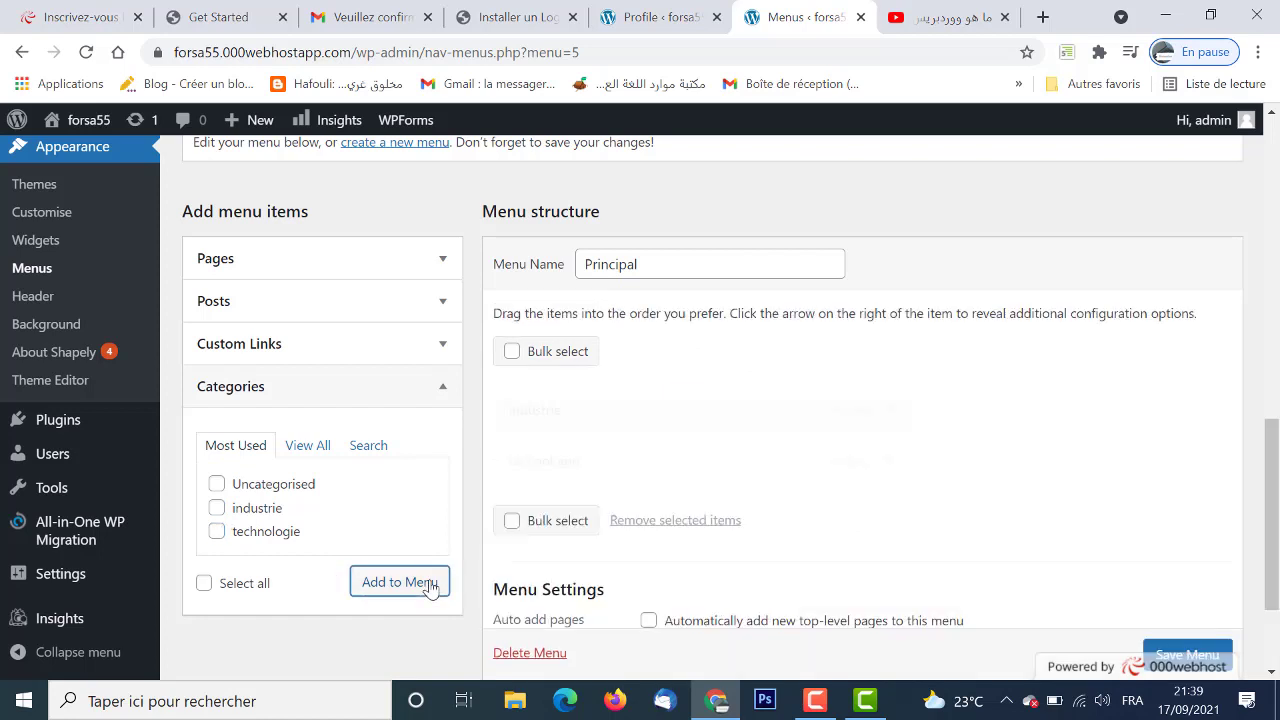
{"action": "left_click", "coordinate": [439, 262]}
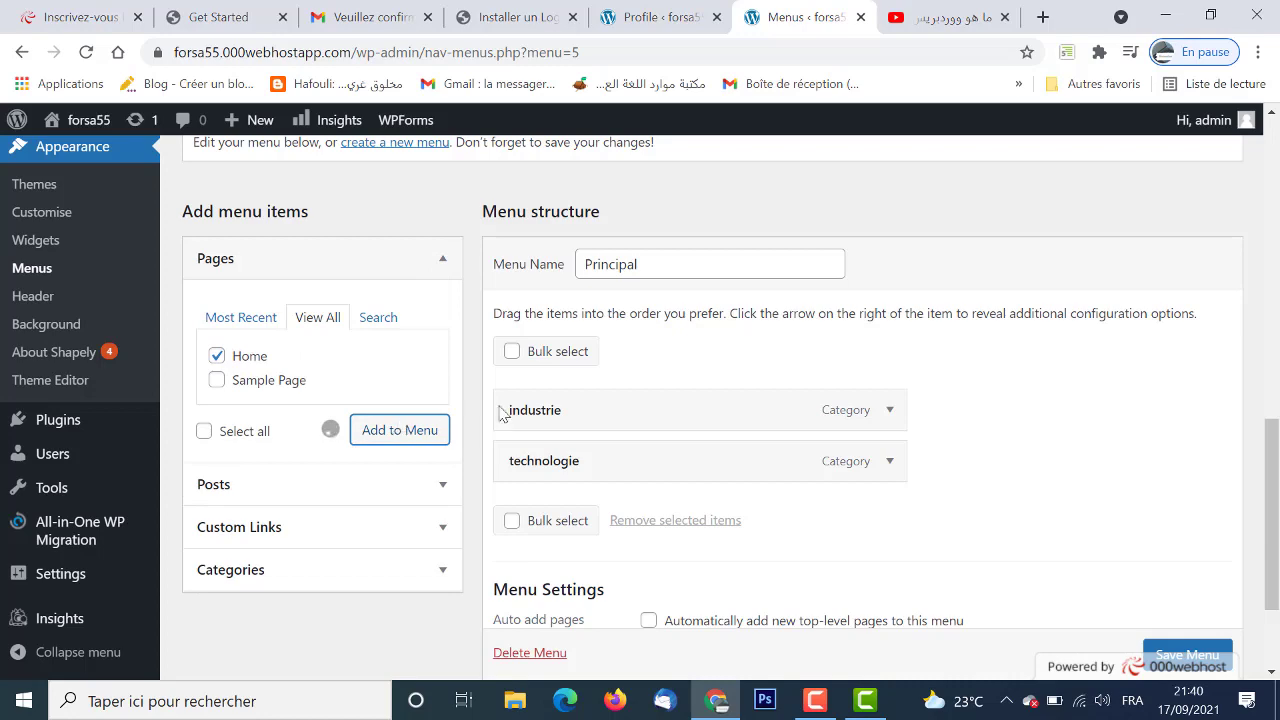
{"action": "scroll", "coordinate": [1184, 650], "scroll_direction": "down", "scroll_amount": 1}
{"action": "left_click", "coordinate": [1184, 650]}
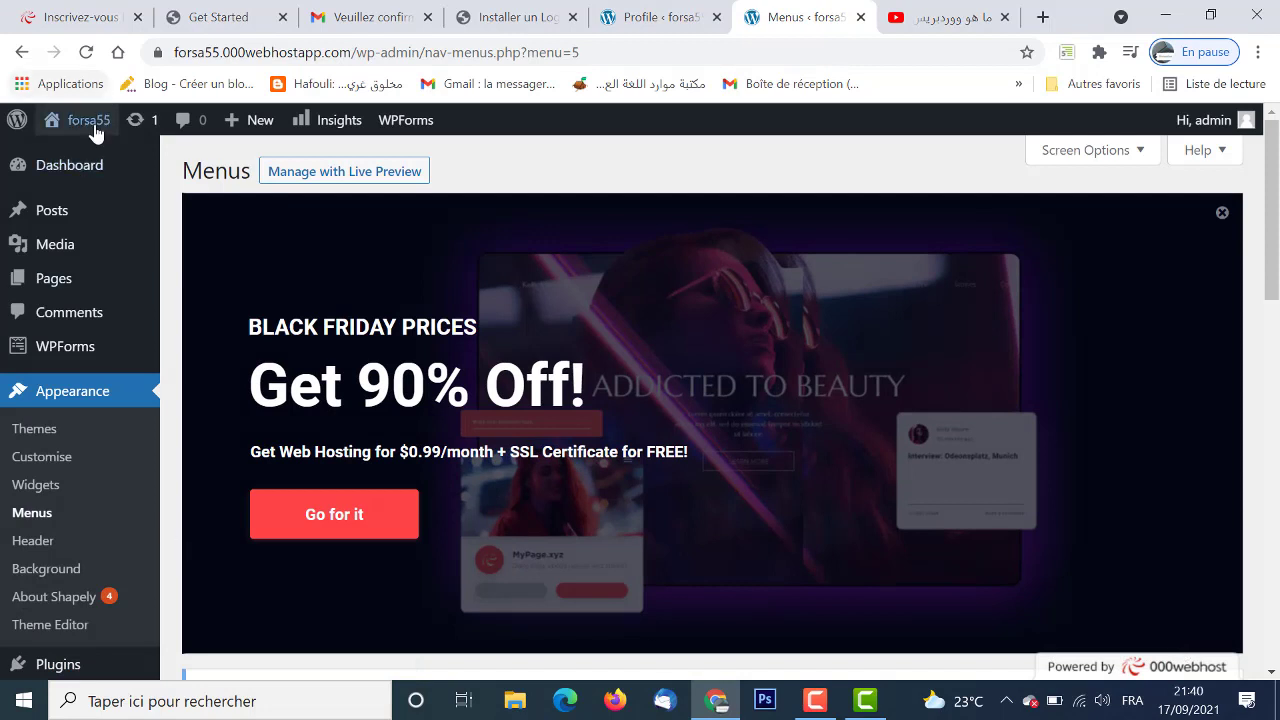
Step: Visit the live site and check the INDUSTRIE and TECHNOLOGIE category pages from the header menu
{"action": "left_click", "coordinate": [100, 150]}
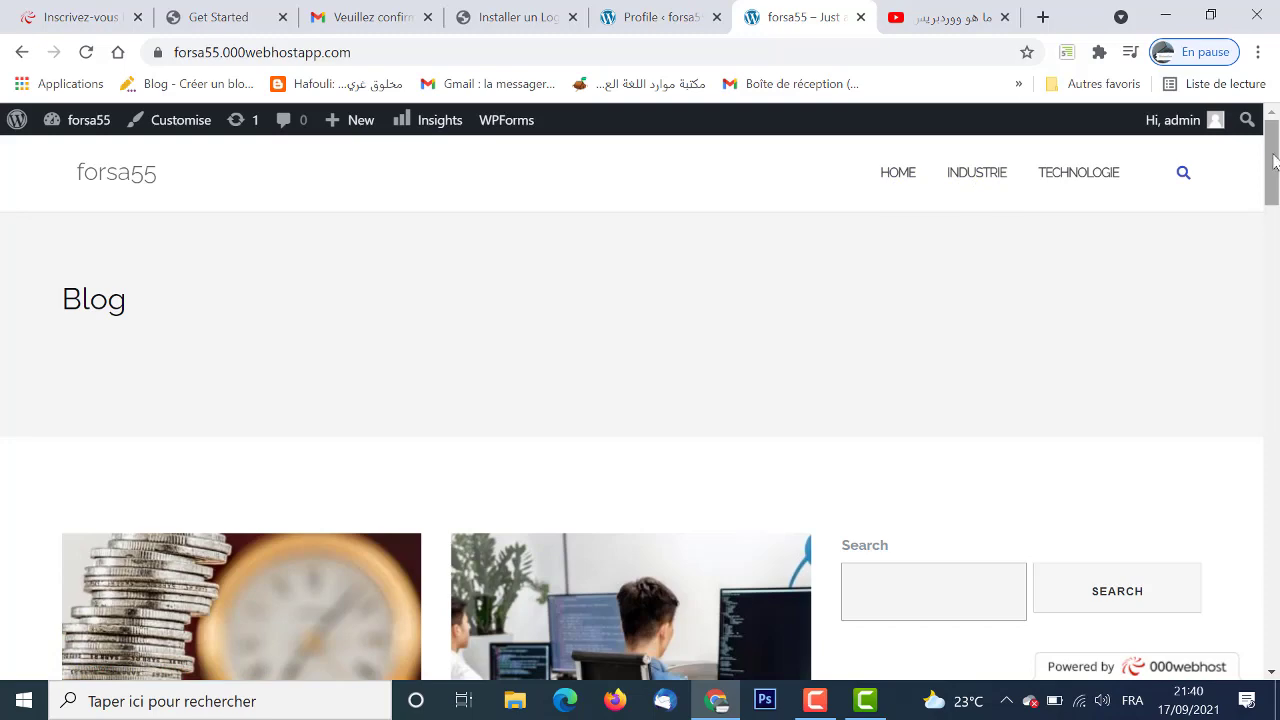
{"action": "left_click_drag", "start_coordinate": [1274, 160], "coordinate": [1251, 114]}
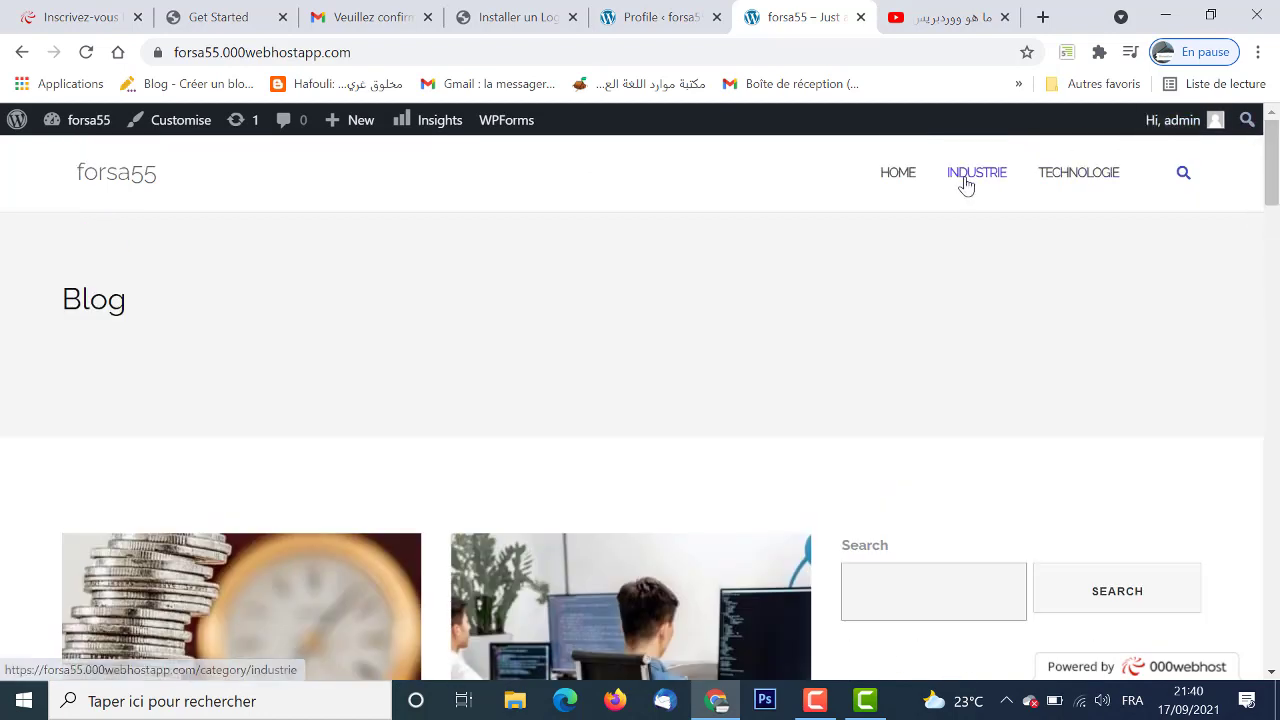
{"action": "left_click", "coordinate": [965, 186]}
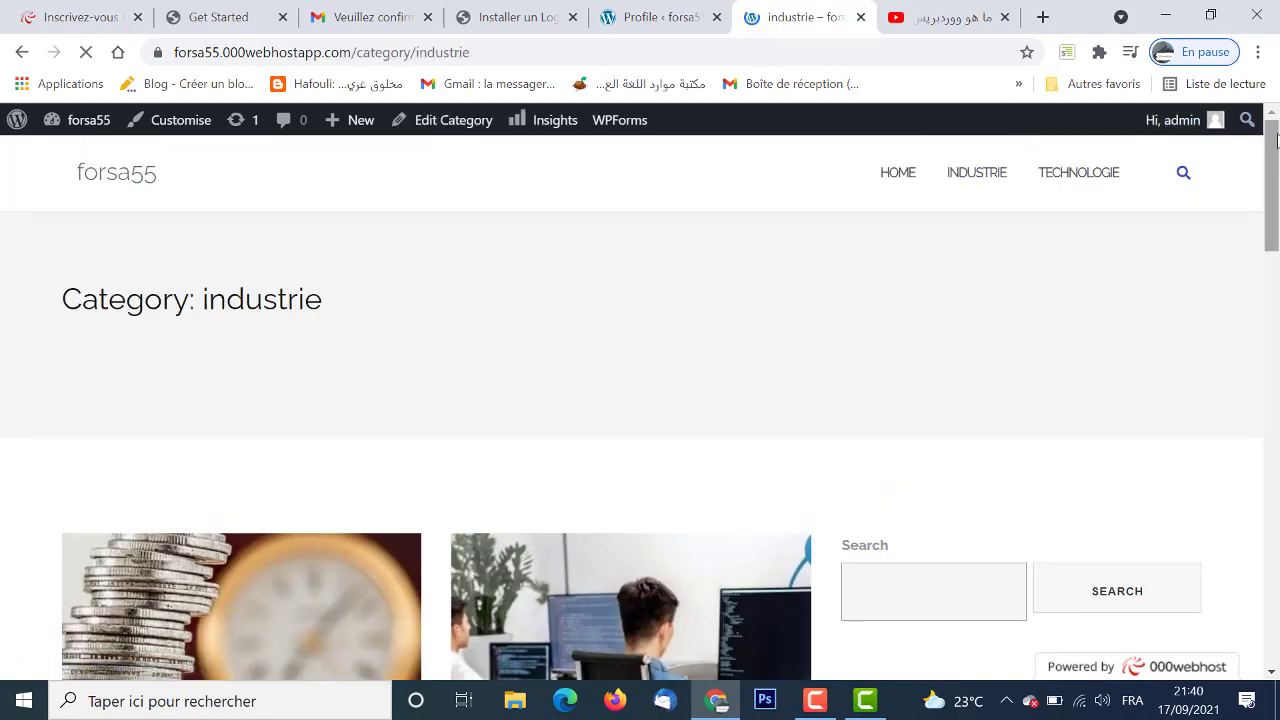
{"action": "scroll", "coordinate": [1272, 147], "scroll_direction": "down", "scroll_amount": 10}
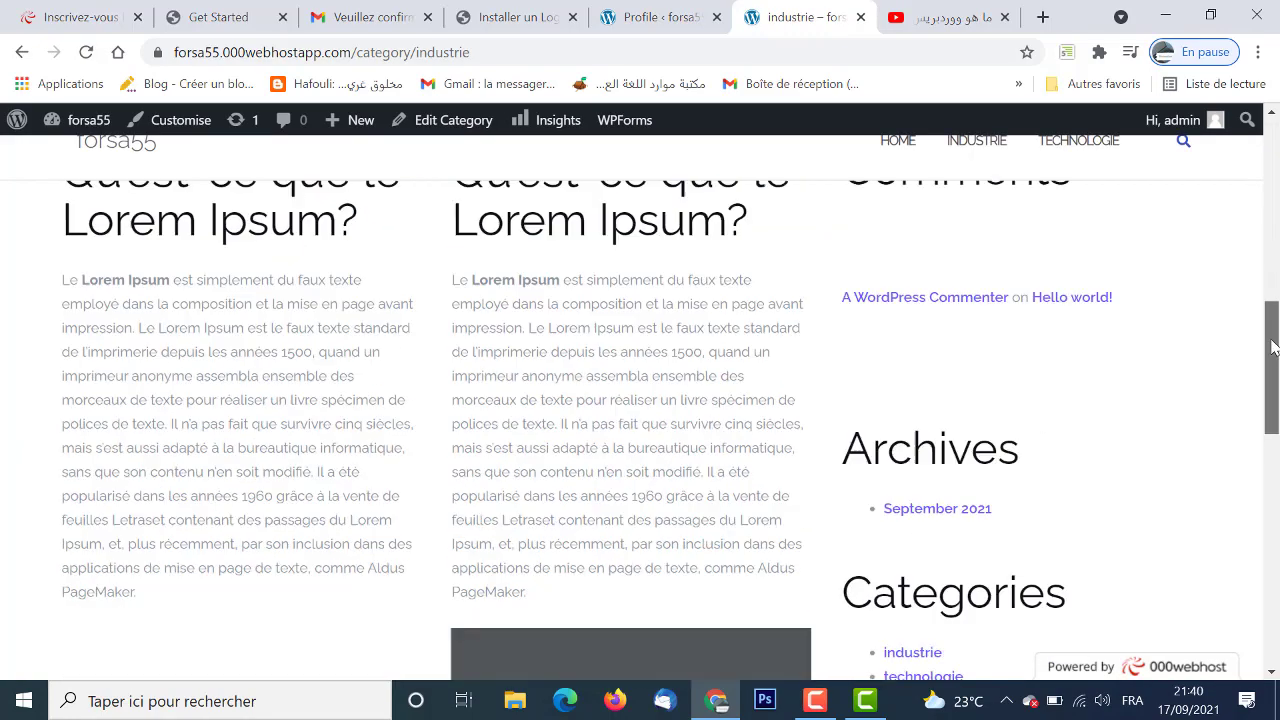
{"action": "scroll", "coordinate": [1276, 290], "scroll_direction": "up", "scroll_amount": 10}
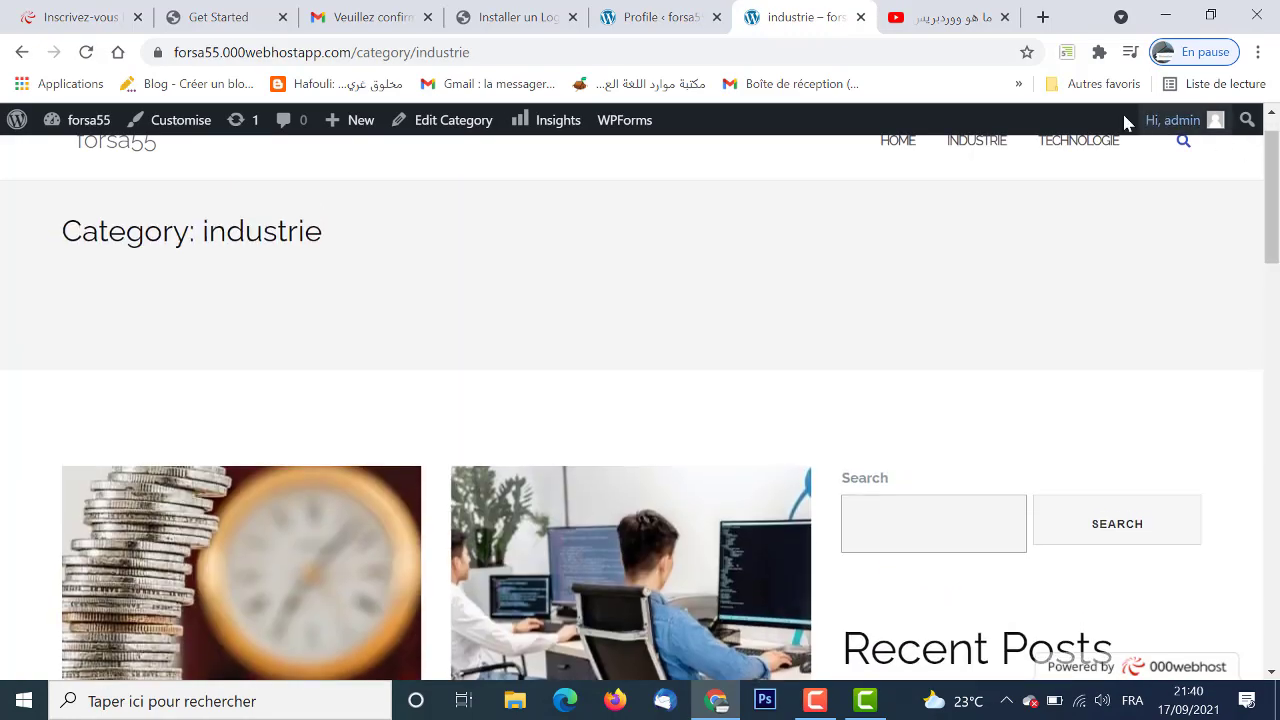
{"action": "left_click", "coordinate": [1088, 148]}
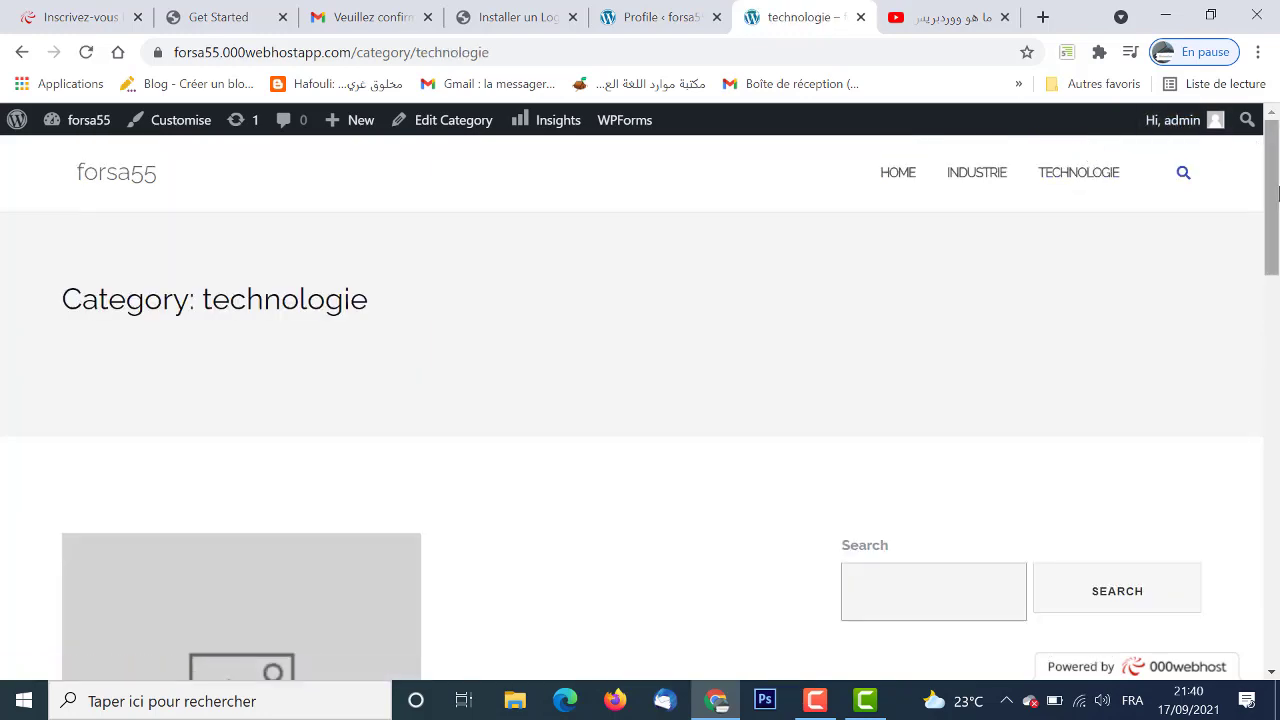
{"action": "left_click_drag", "start_coordinate": [1277, 192], "coordinate": [1193, 70]}
Step: Go from the Dashboard to Appearance > Themes and open the Add New Theme page
{"action": "mouse_move", "coordinate": [95, 125]}
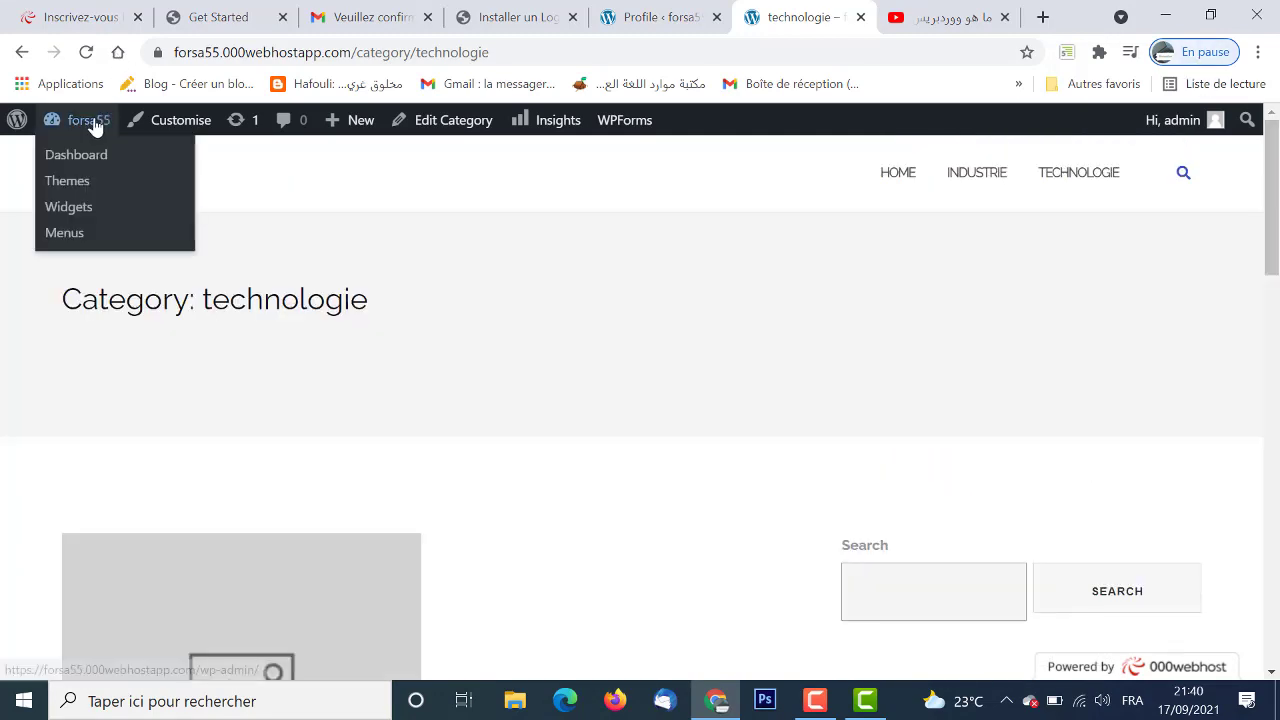
{"action": "left_click", "coordinate": [84, 154]}
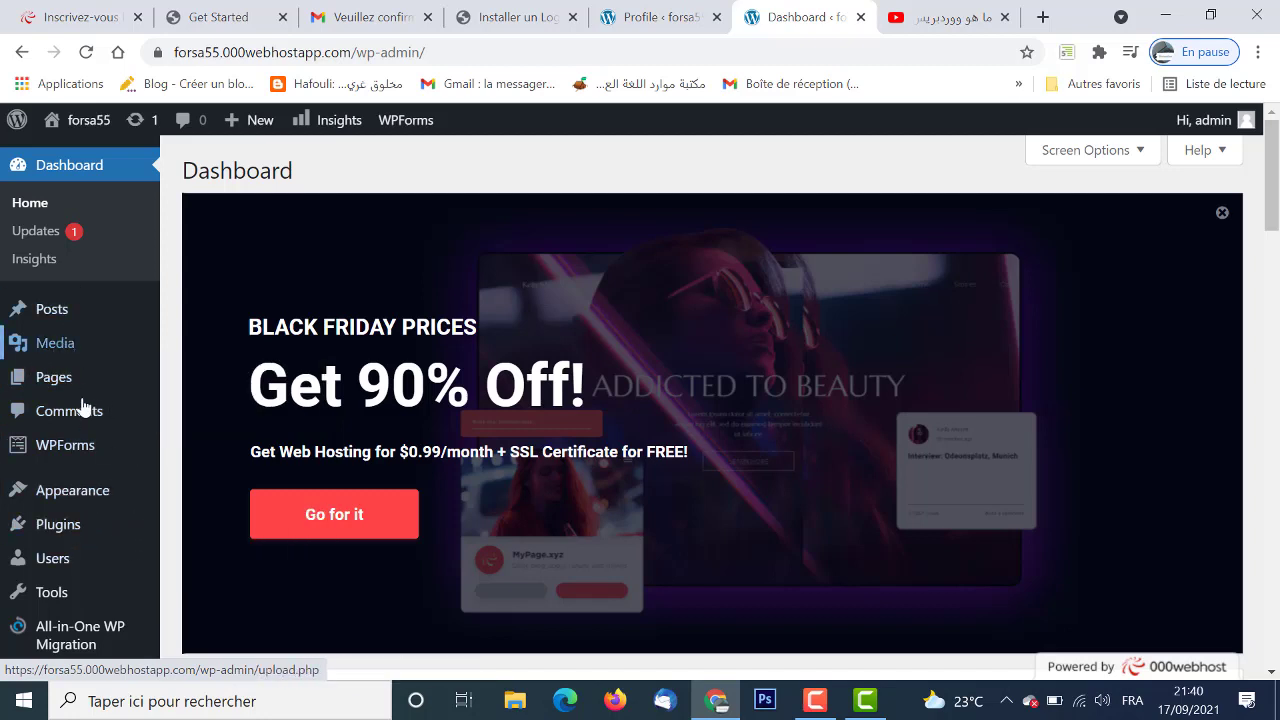
{"action": "mouse_move", "coordinate": [100, 491]}
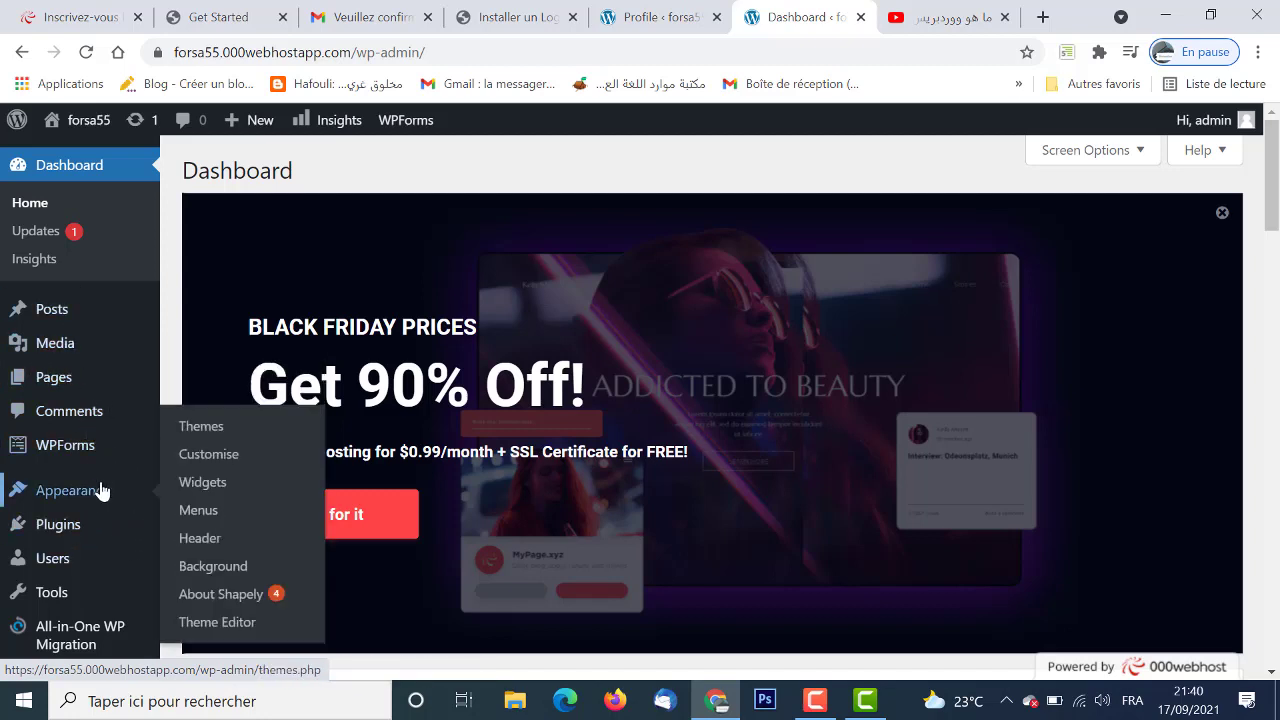
{"action": "left_click", "coordinate": [201, 427]}
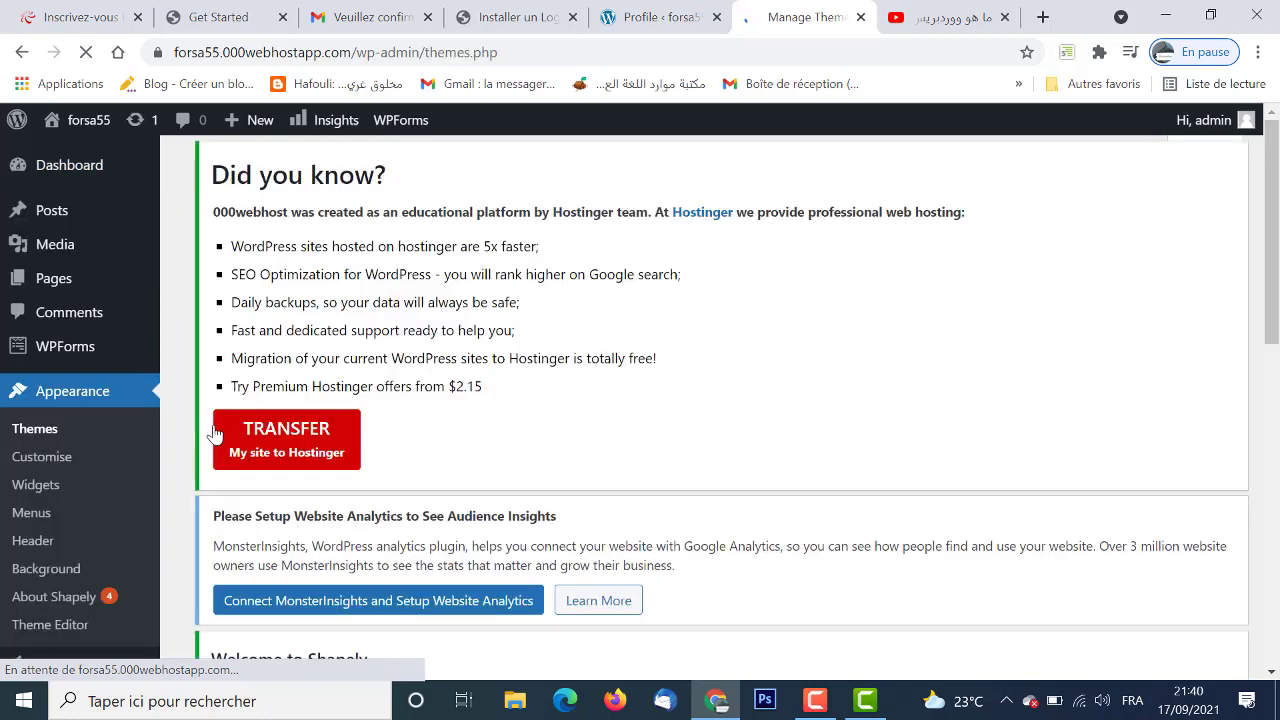
{"action": "scroll", "coordinate": [1268, 358], "scroll_direction": "down", "scroll_amount": 5}
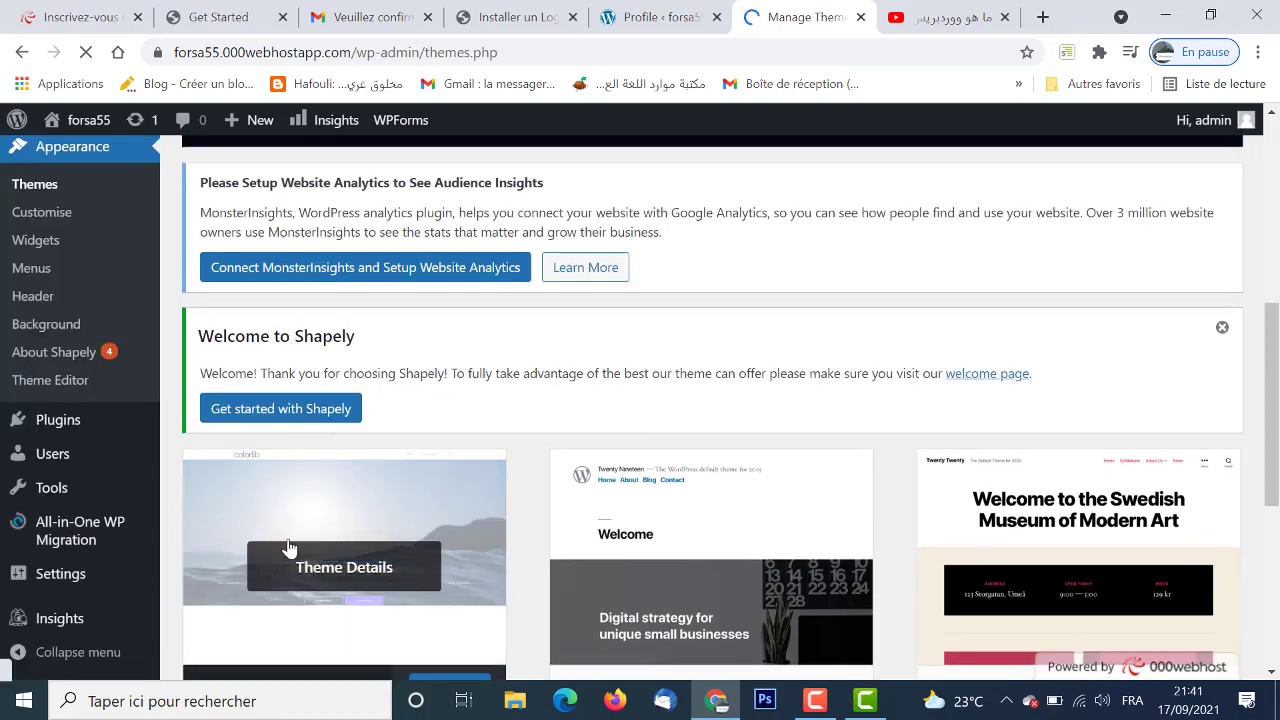
{"action": "left_click_drag", "start_coordinate": [1274, 400], "coordinate": [1234, 514]}
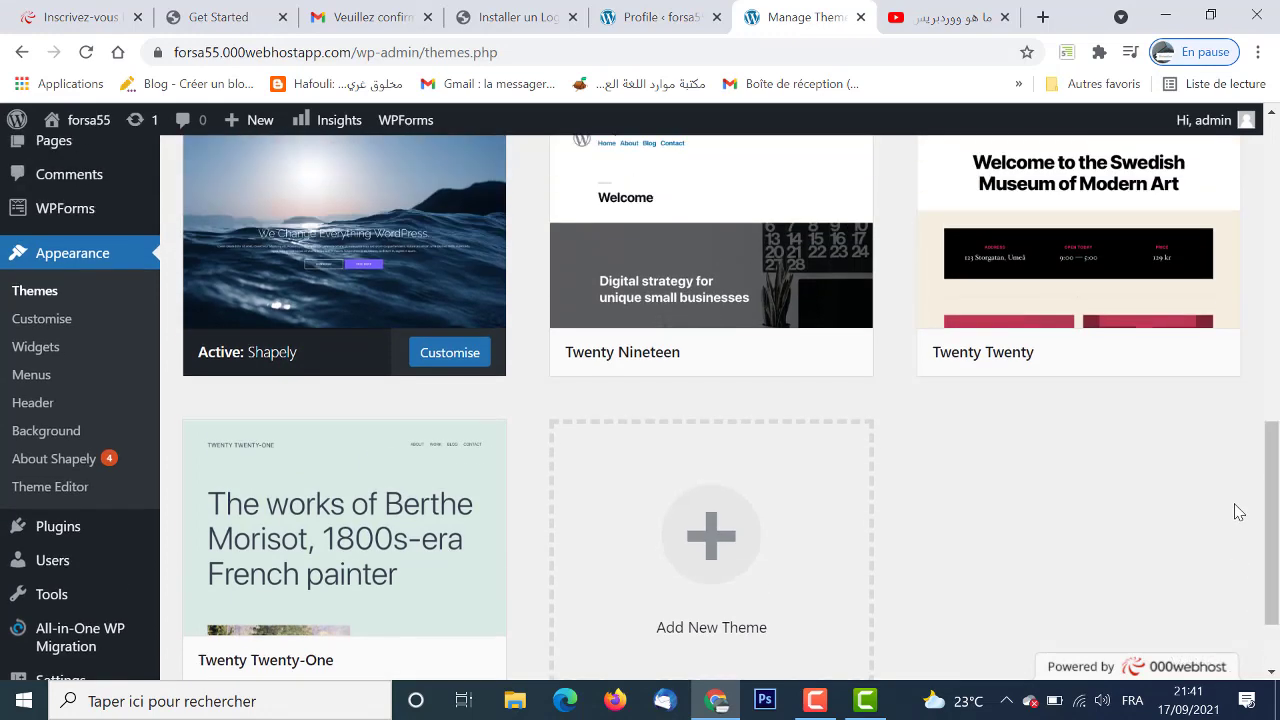
{"action": "left_click", "coordinate": [722, 527]}
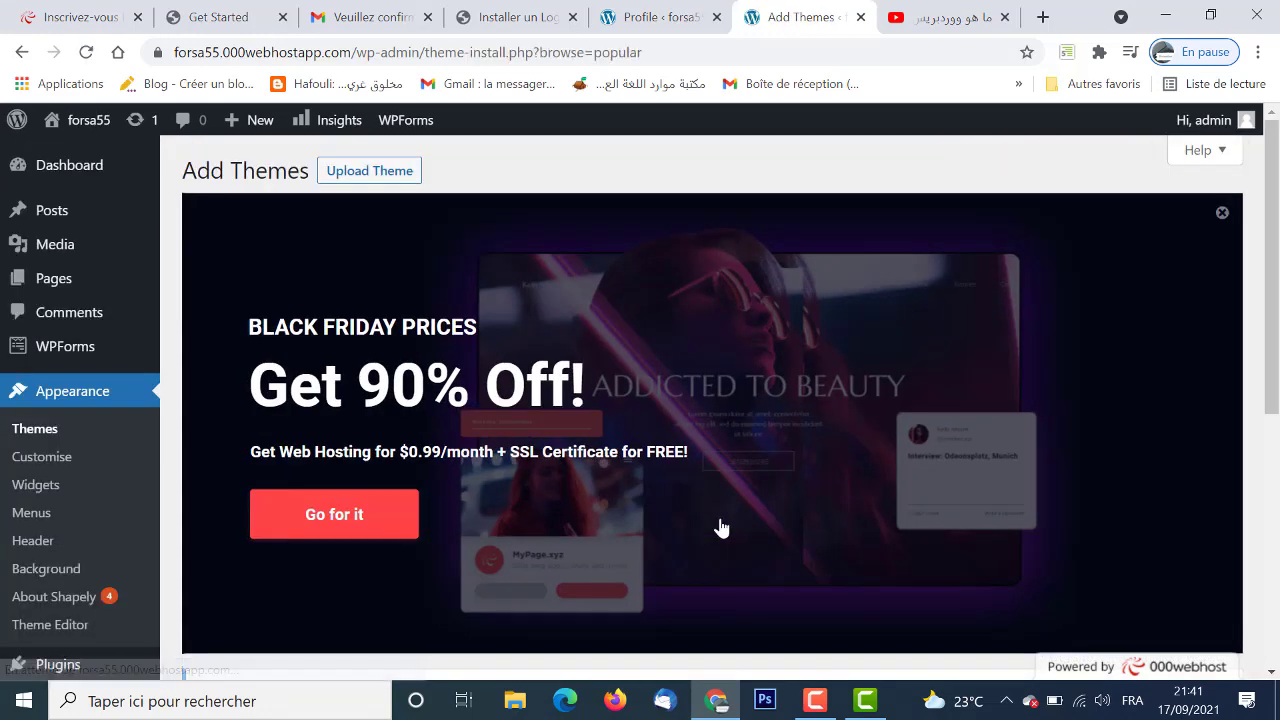
Step: Install the Neve theme and start activating it
{"action": "left_click_drag", "start_coordinate": [1277, 248], "coordinate": [1257, 429]}
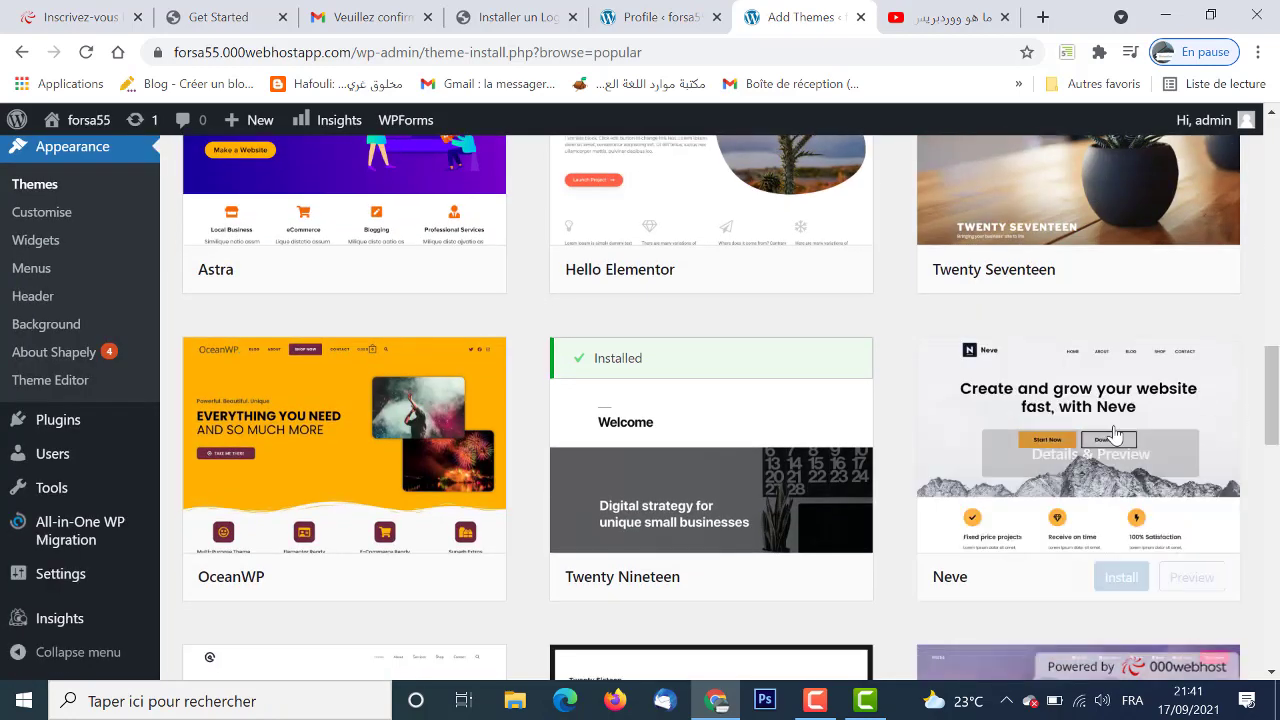
{"action": "left_click", "coordinate": [1095, 440]}
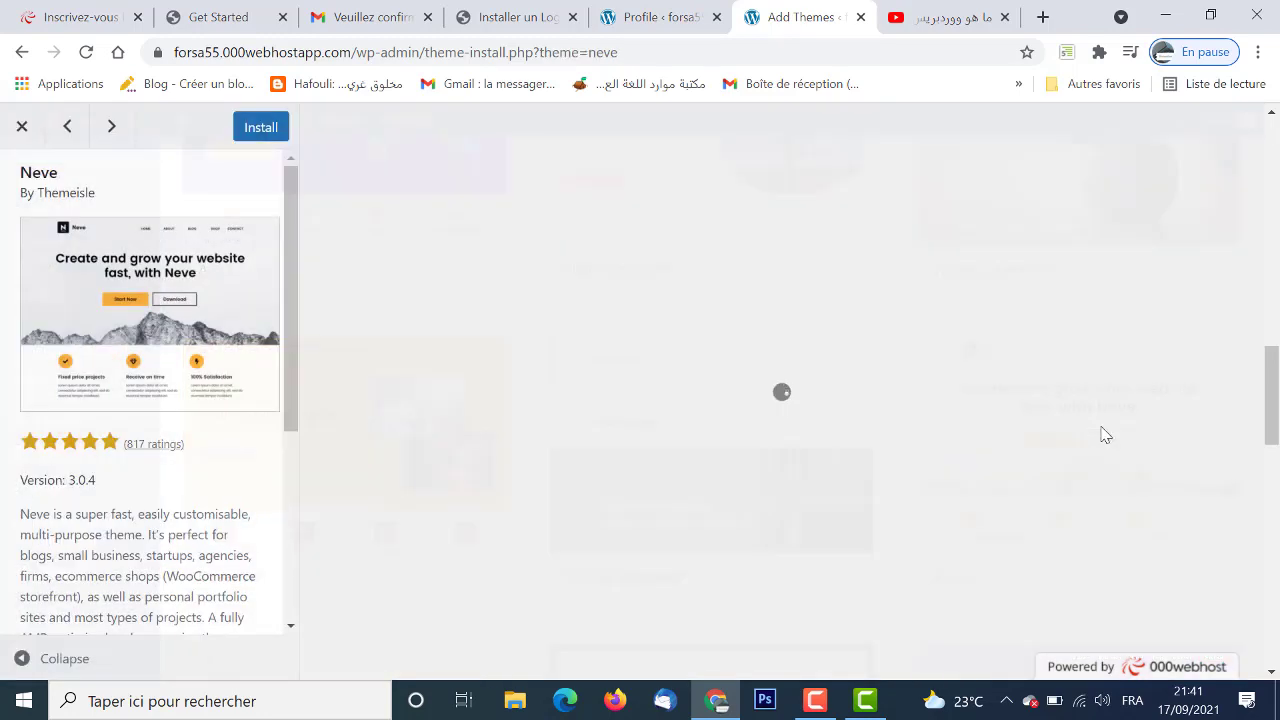
{"action": "left_click", "coordinate": [262, 128]}
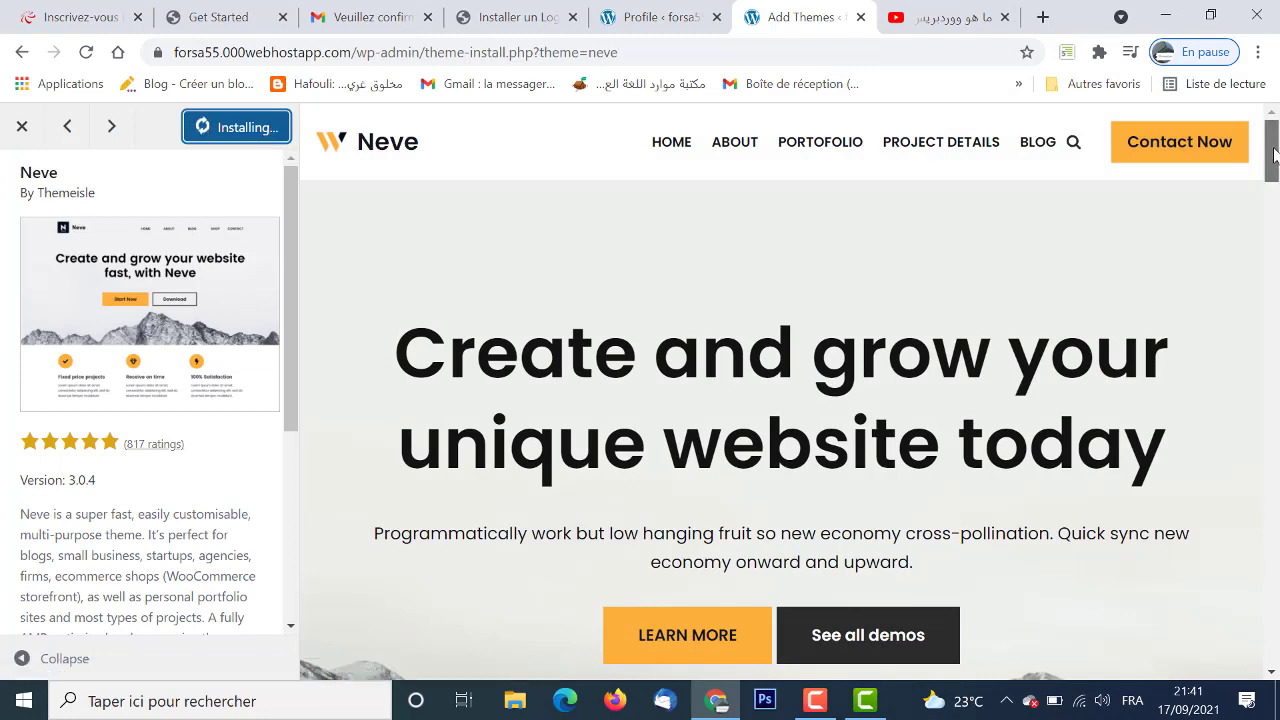
{"action": "mouse_move", "coordinate": [1273, 153]}
{"action": "left_mouse_down"}
{"action": "mouse_move", "coordinate": [1268, 195]}
{"action": "mouse_move", "coordinate": [1258, 150]}
{"action": "left_mouse_up"}
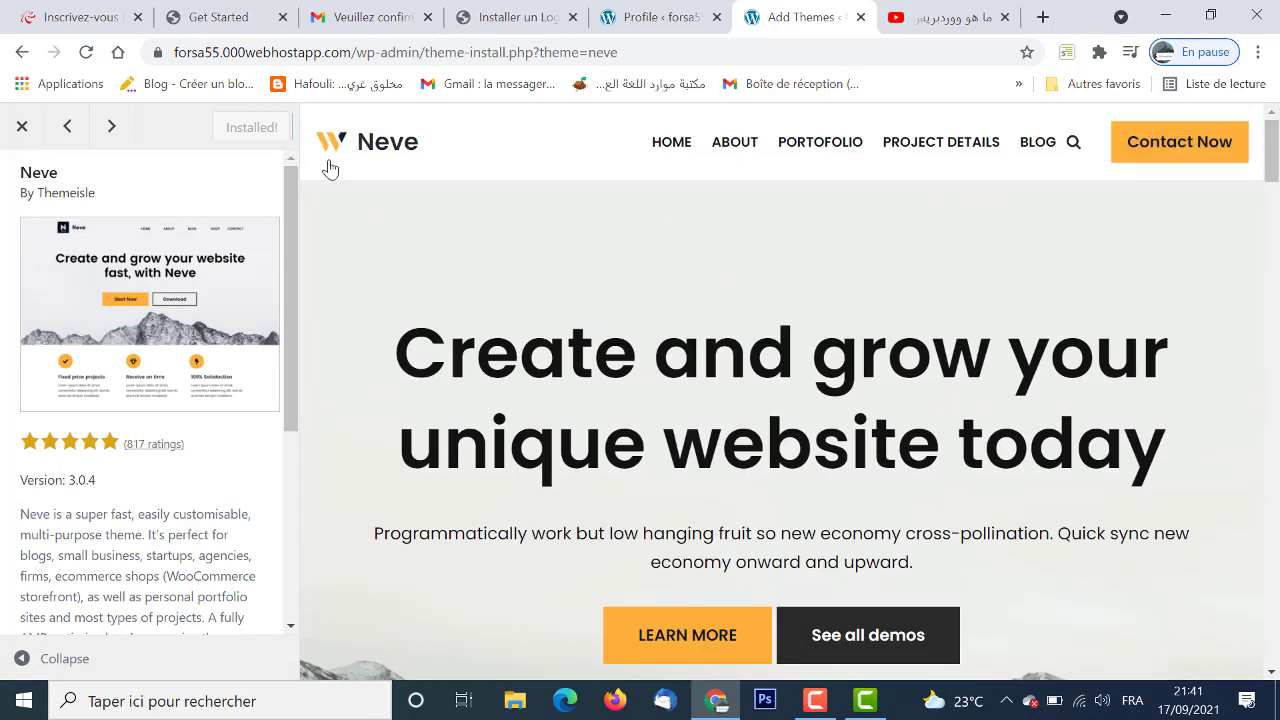
{"action": "left_click", "coordinate": [252, 130]}
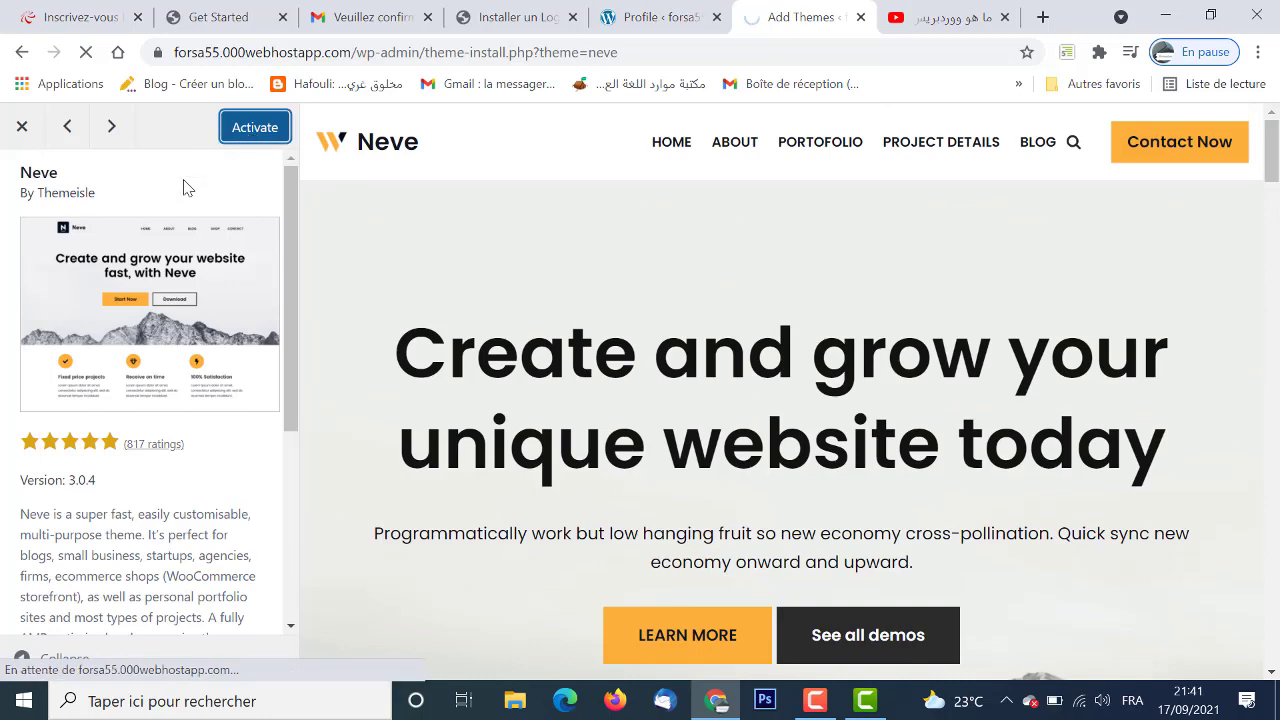